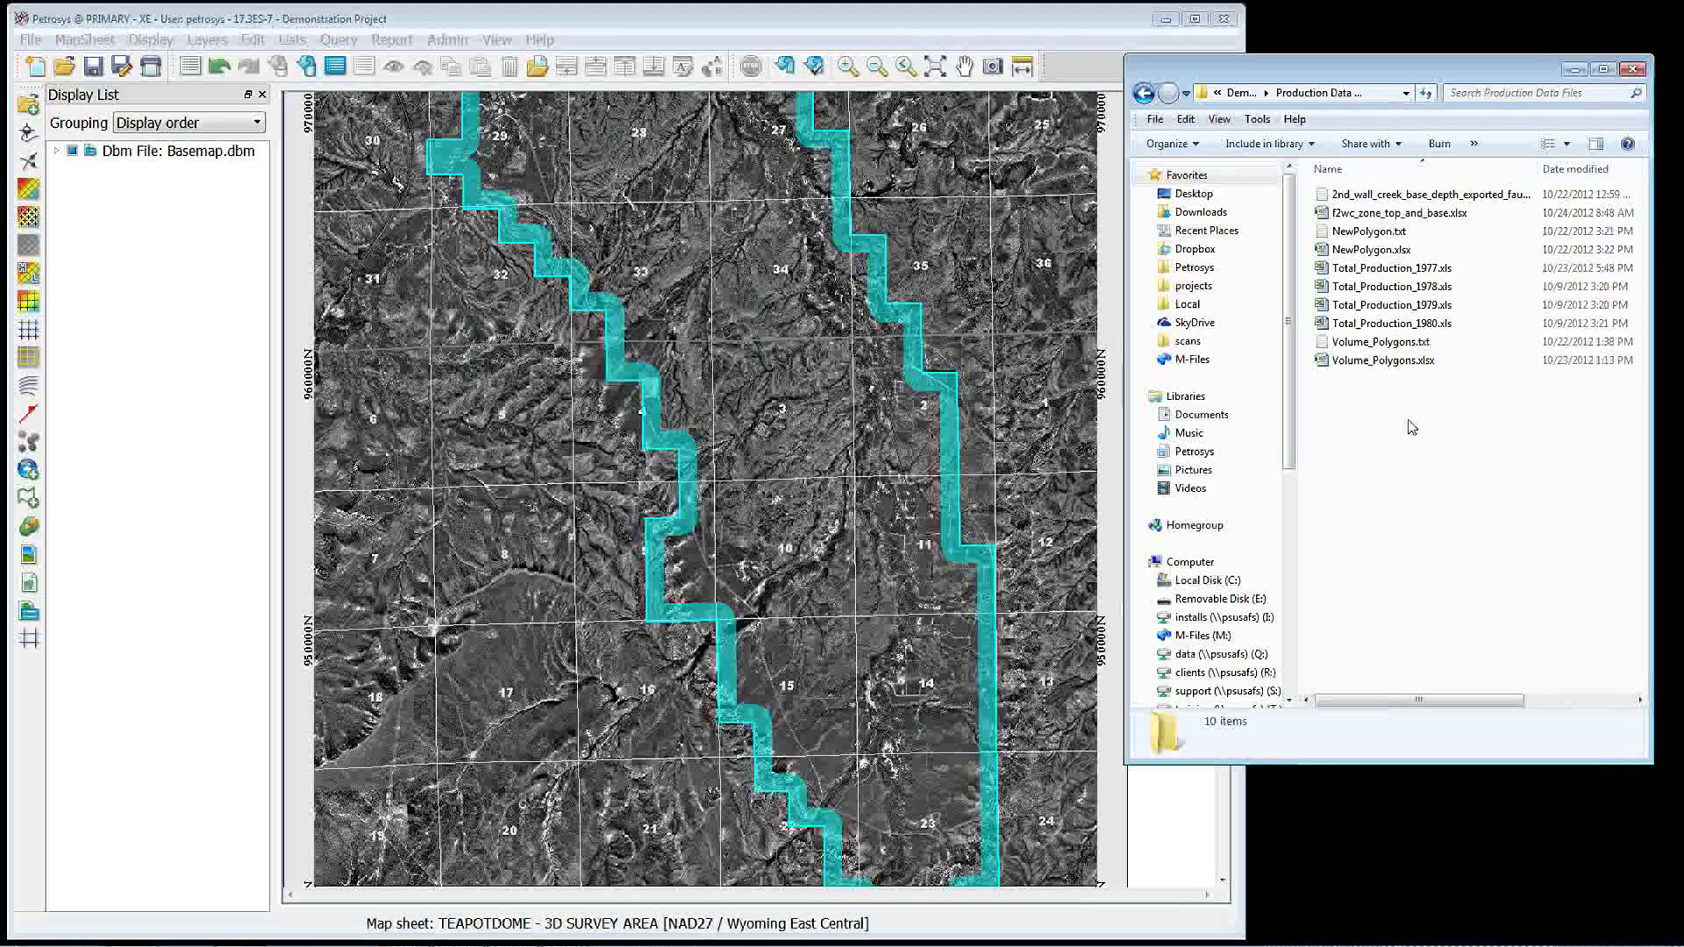
Open f2wc_zone_top_and_base.xlsx in Excel, examine its well location and zone top and base columns, and close it.
left_click(1392, 220)
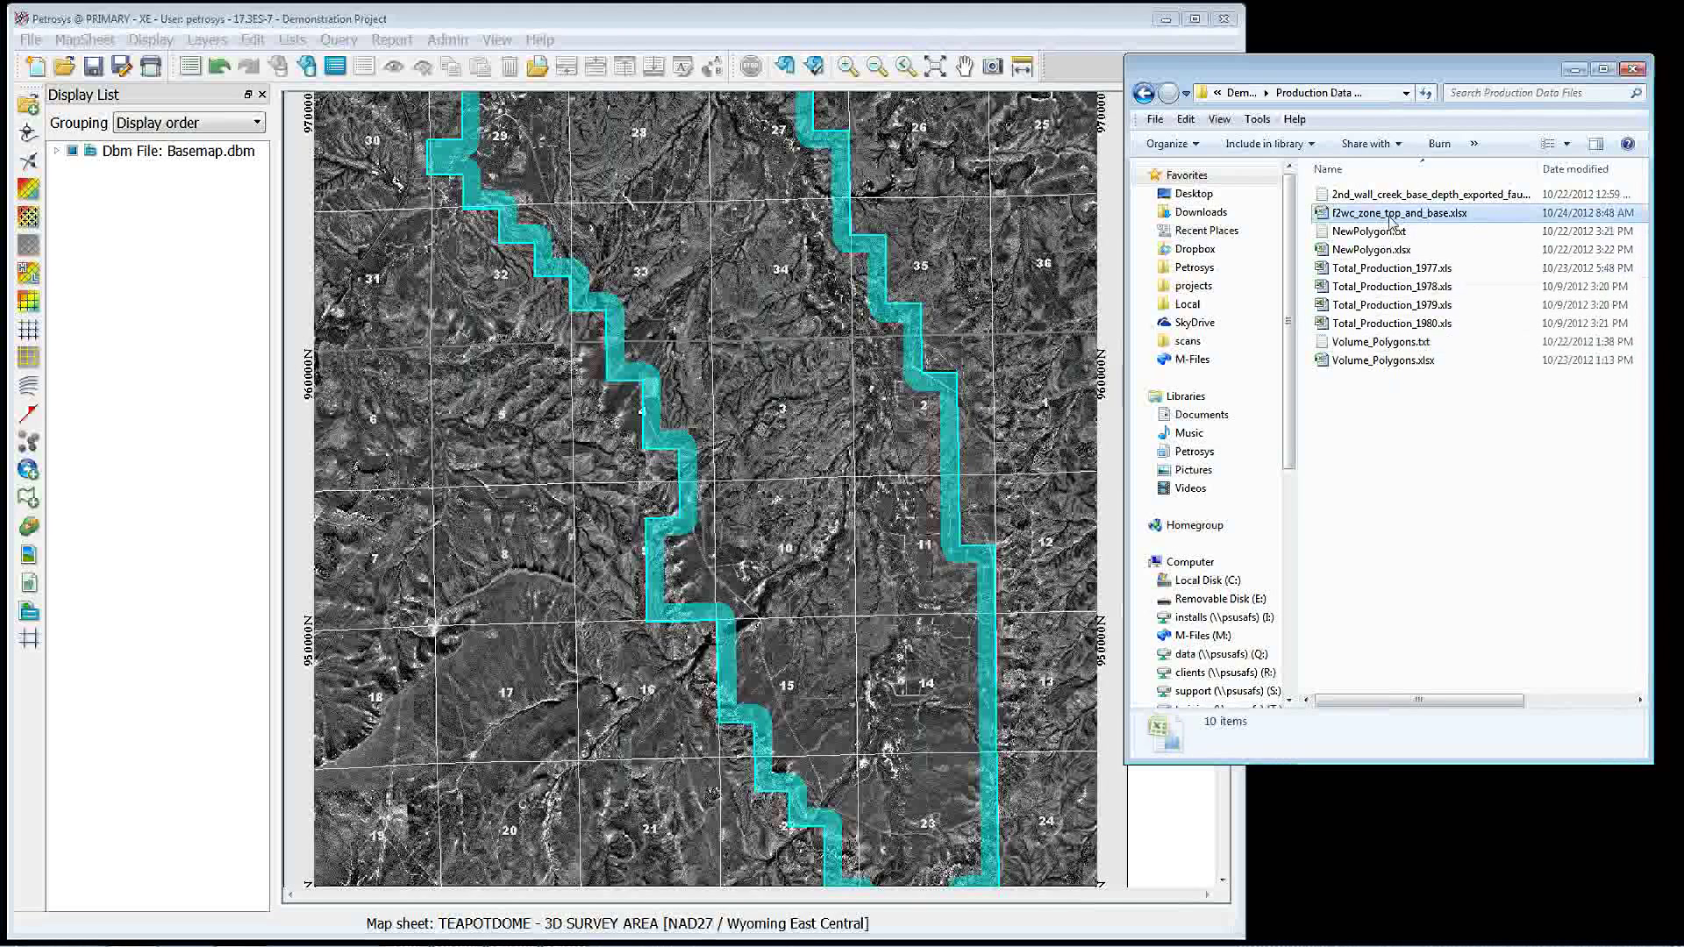
double_click(1391, 218)
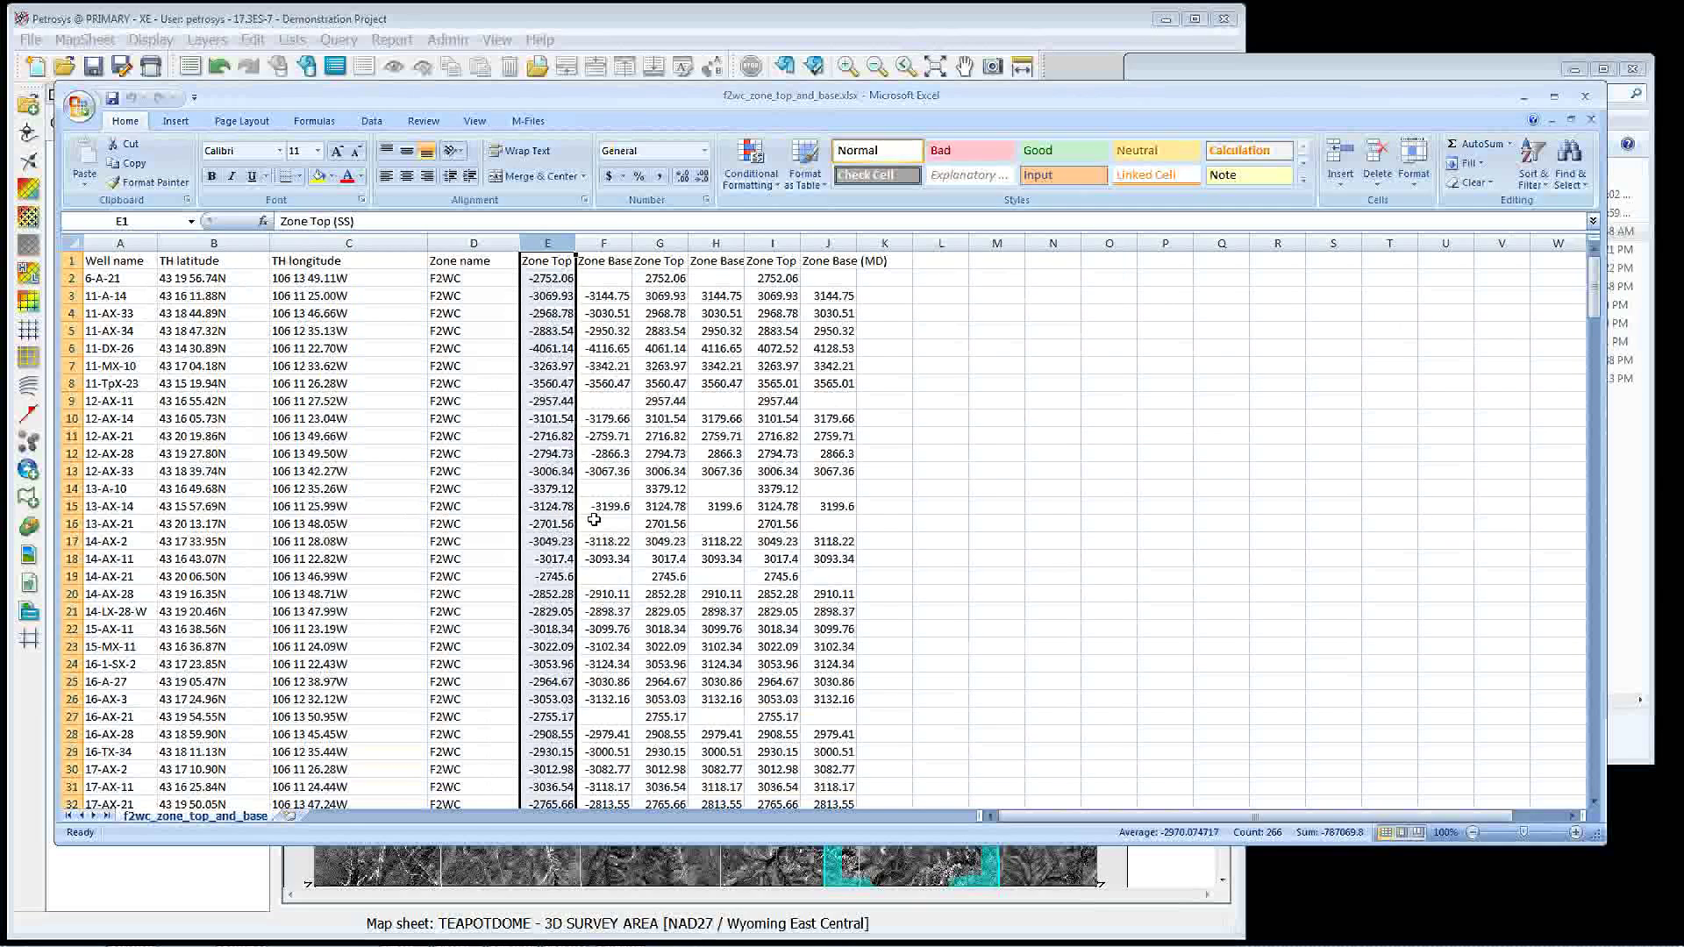
left_click(604, 489)
left_click(666, 488)
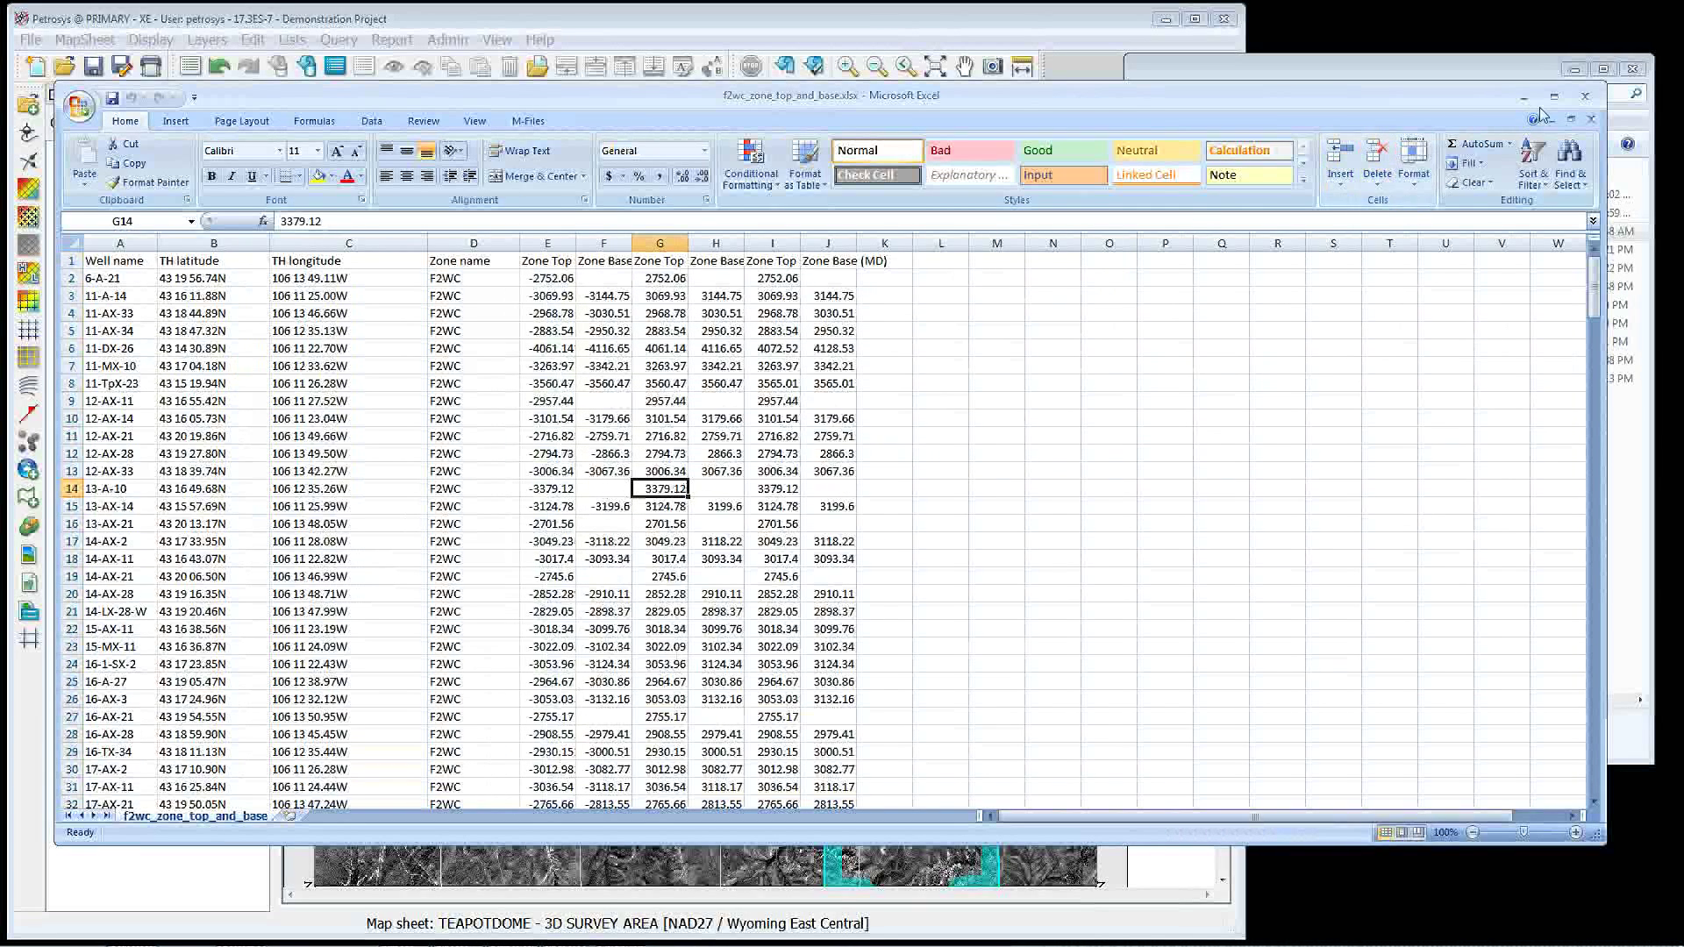
left_click(1584, 104)
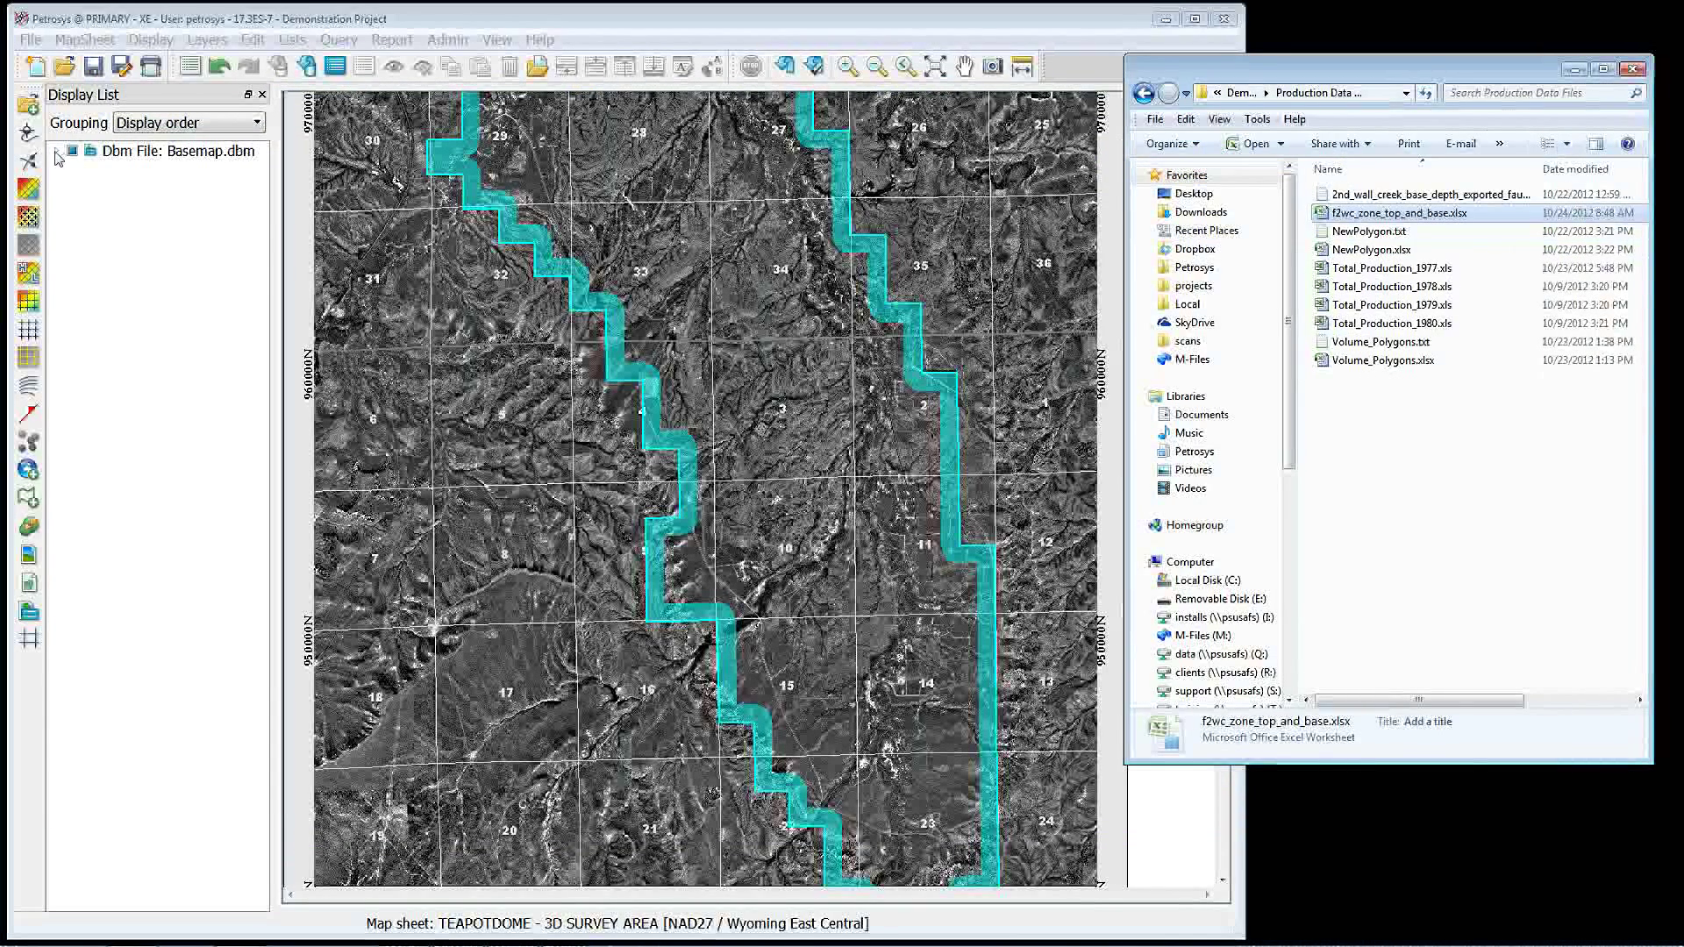
Expand the layers of Basemap.dbm in the Petrosys display list and show its other map sheet outlines.
double_click(89, 158)
left_click(90, 261)
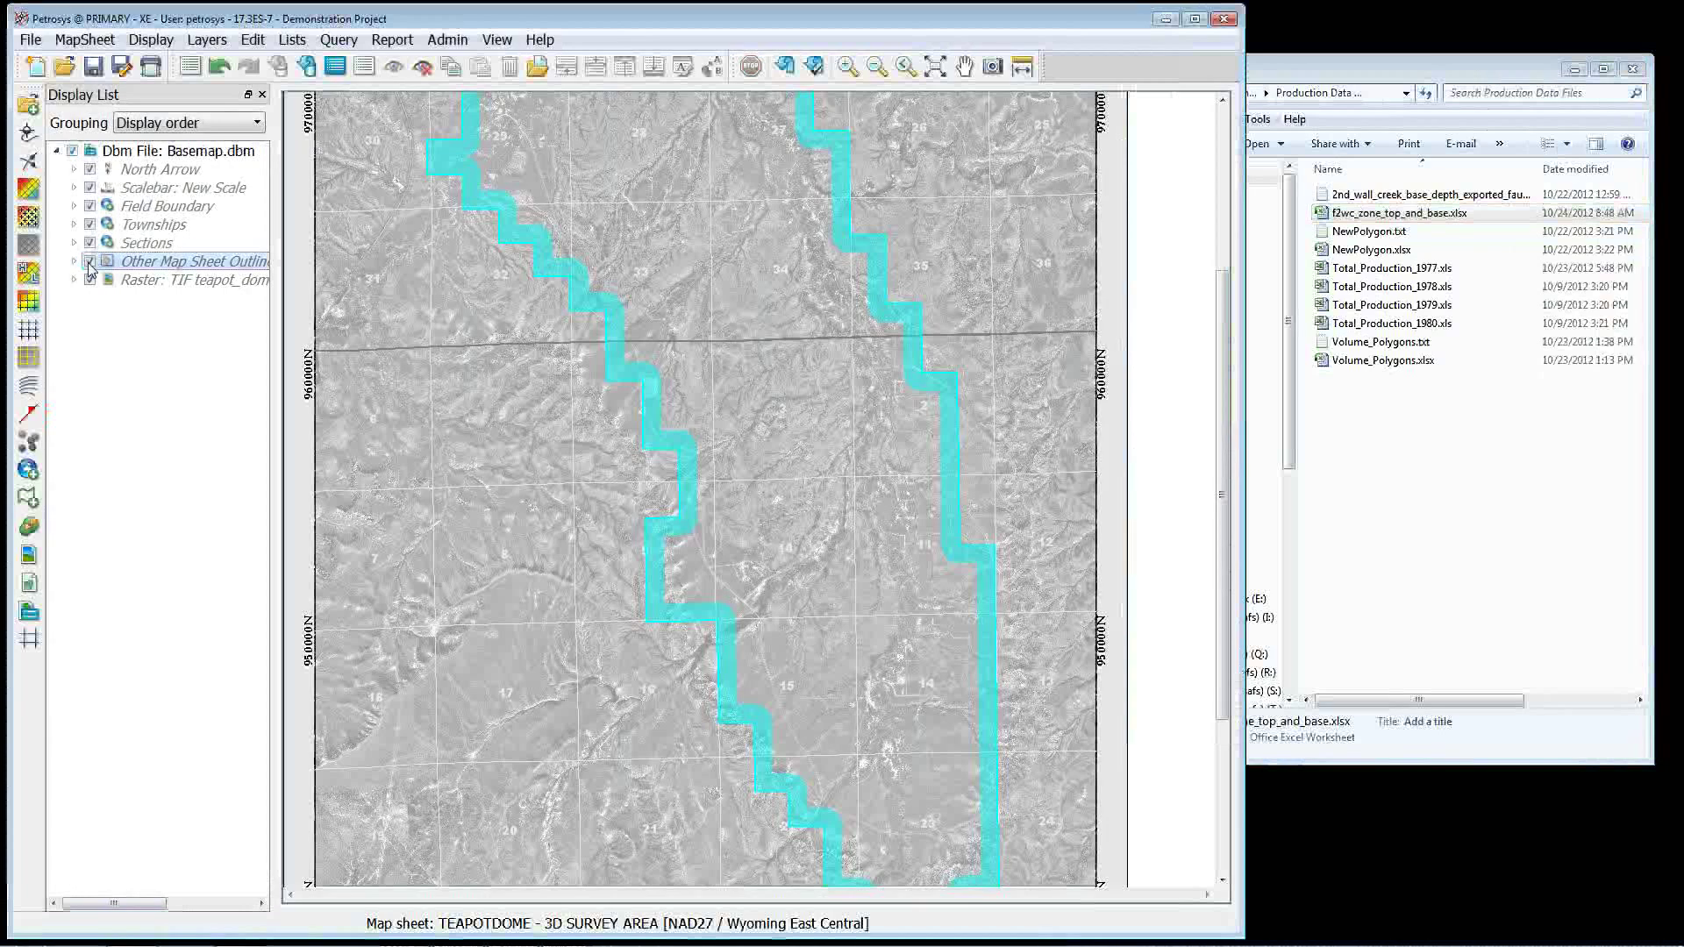
left_click(90, 261)
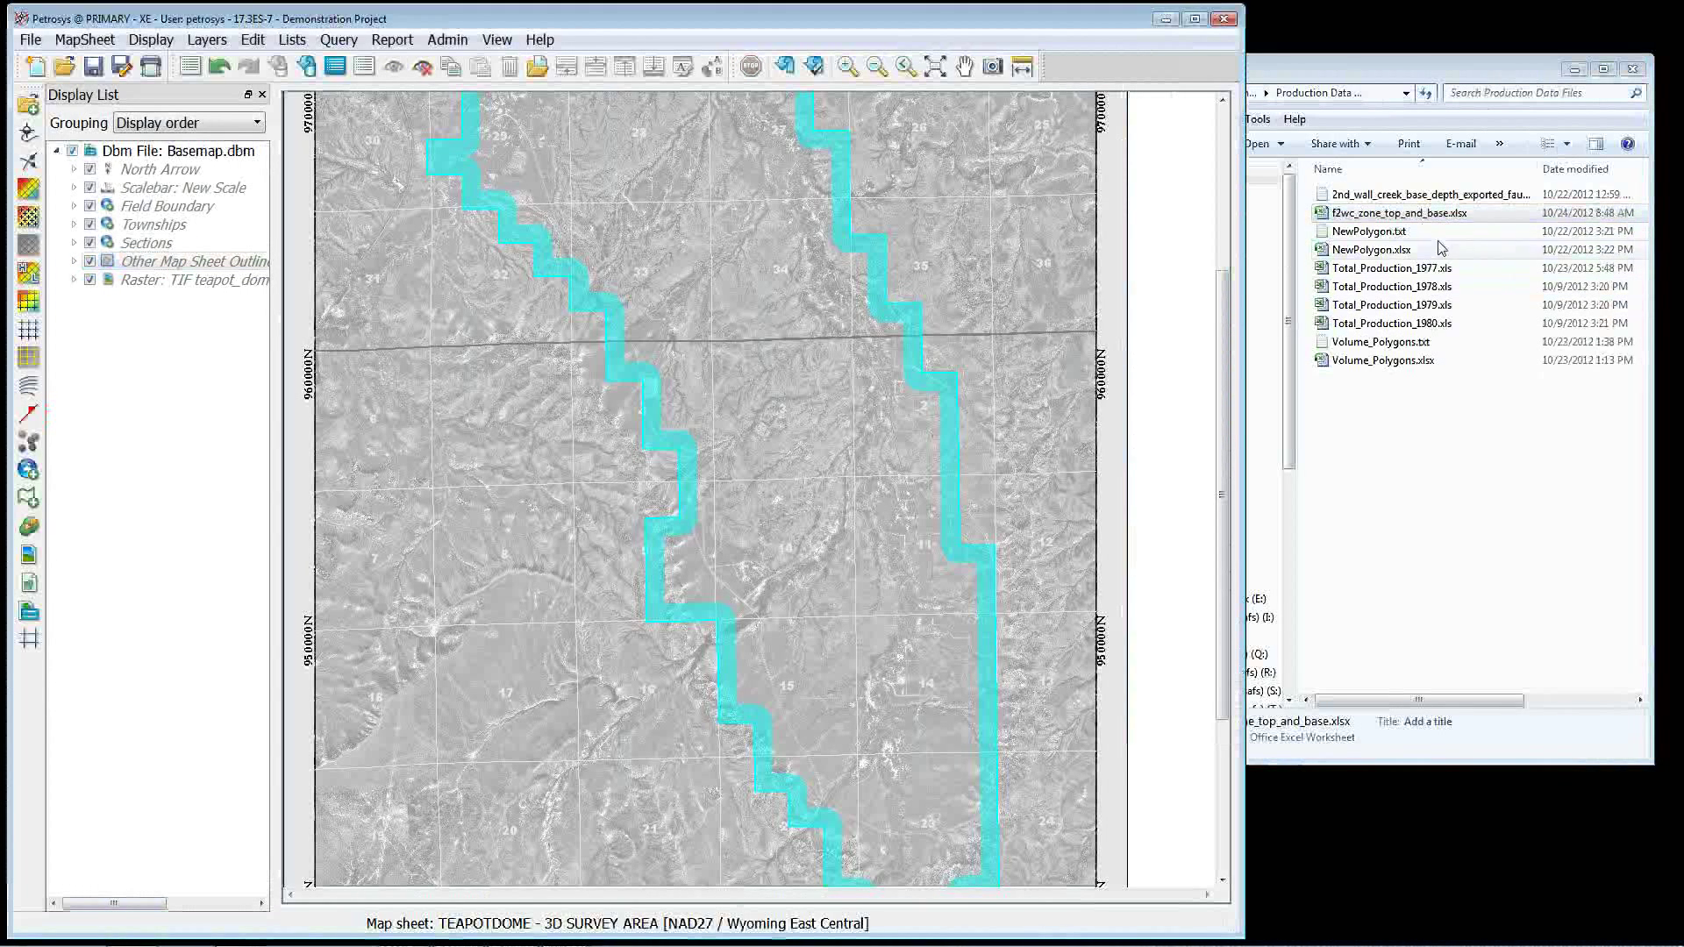
Add f2wc_zone_top_and_base.xlsx from the Production Data Files folder to the map as a GIS point layer.
left_click(1396, 217)
left_click_drag(1396, 217, 785, 419)
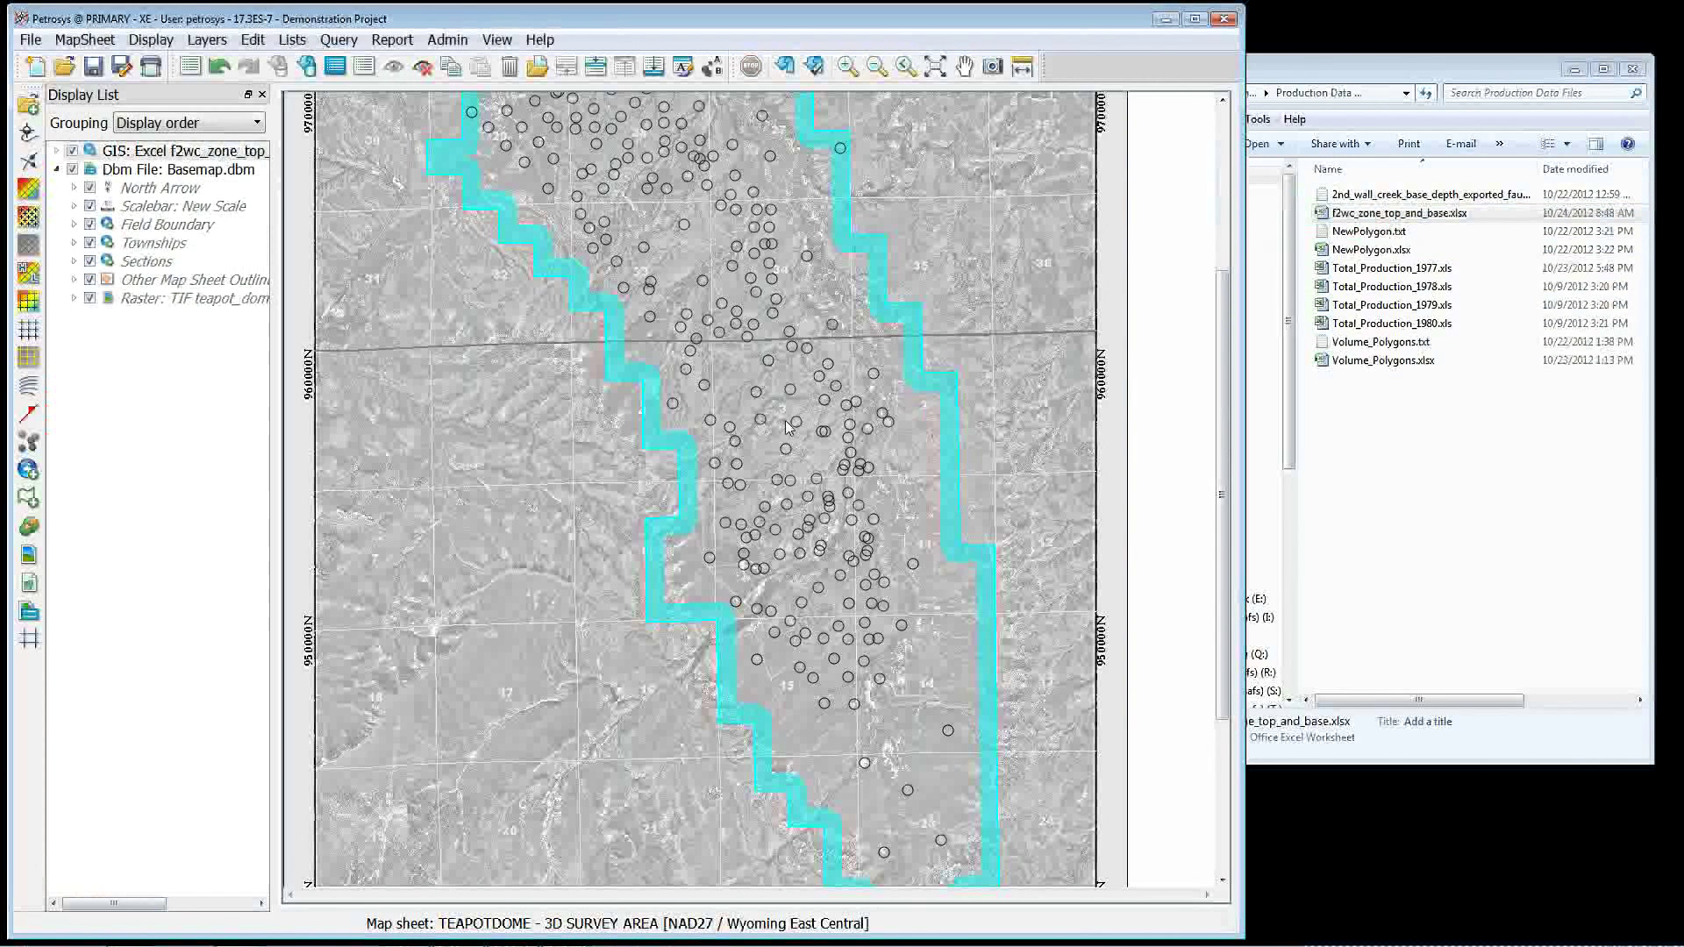
scroll(798, 424, "up", 1)
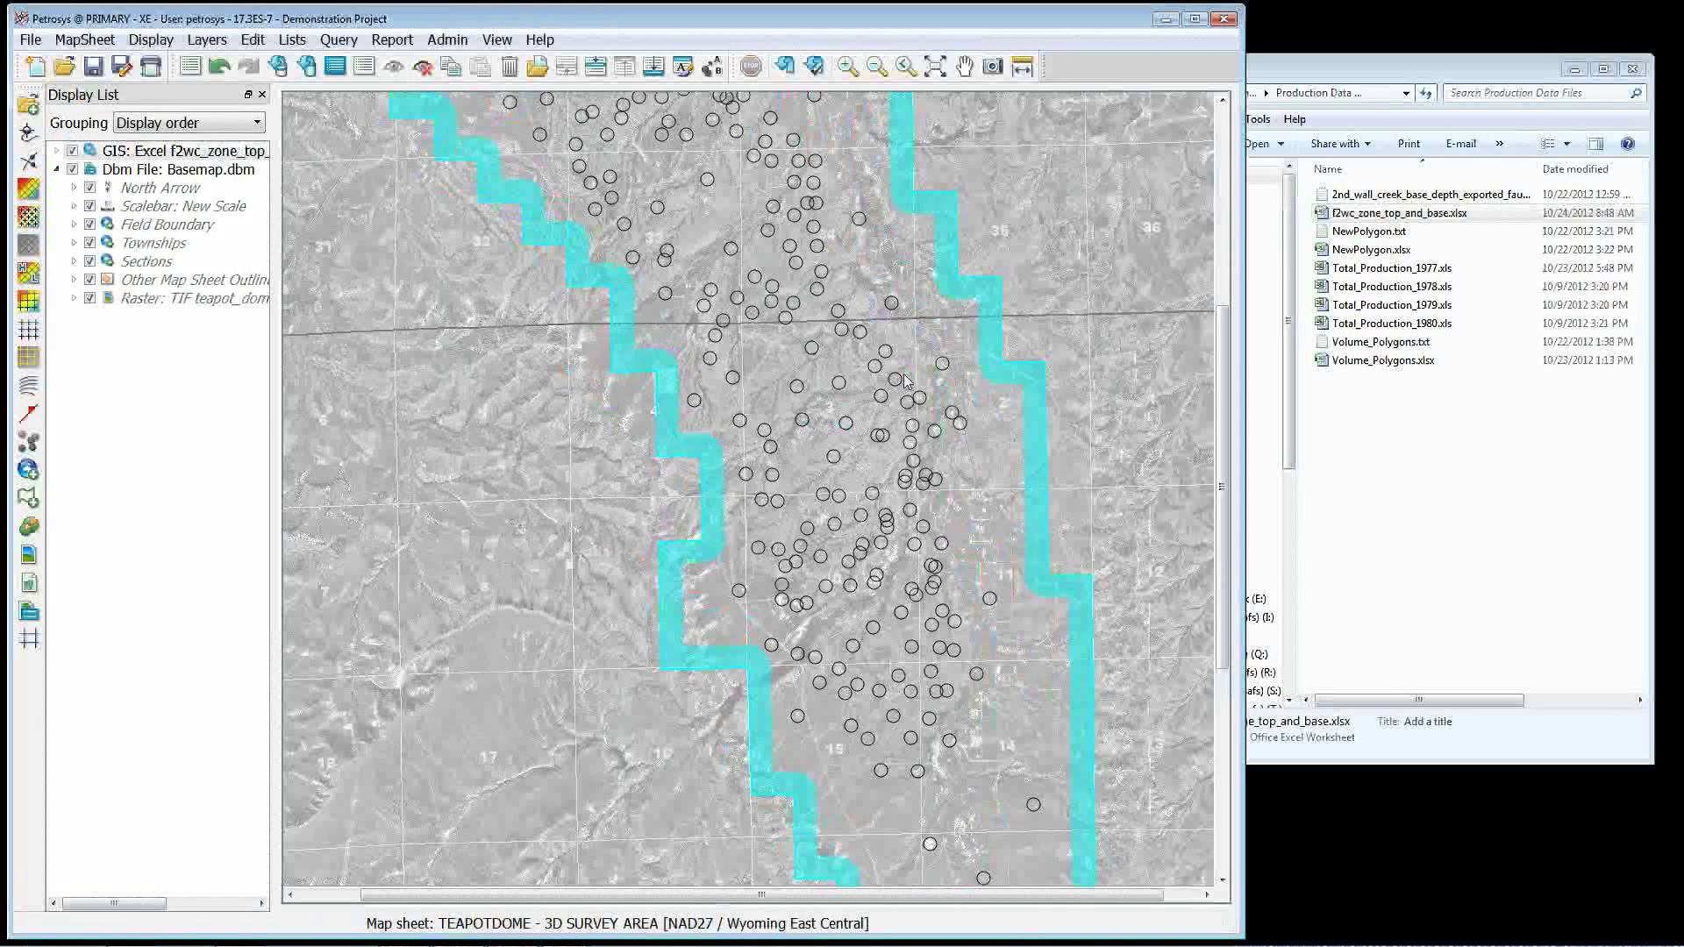
Change the point style of the spreadsheet wells to symbol 132 with a size of 6 mm and apply it to the map.
left_click(892, 306)
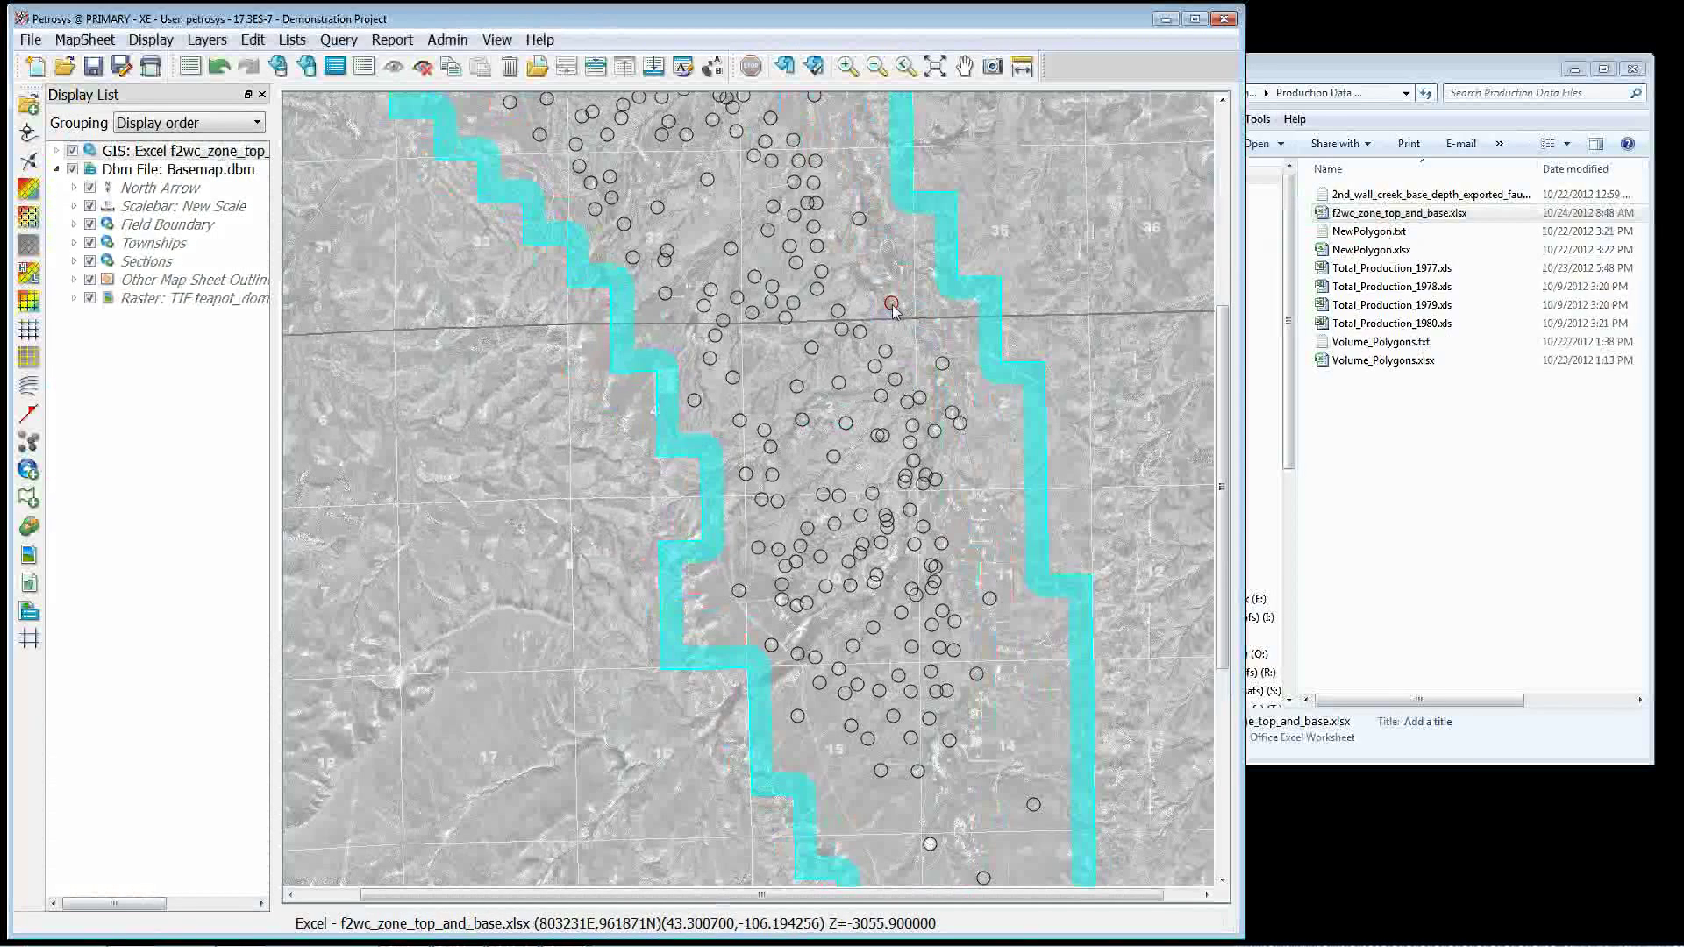
double_click(892, 306)
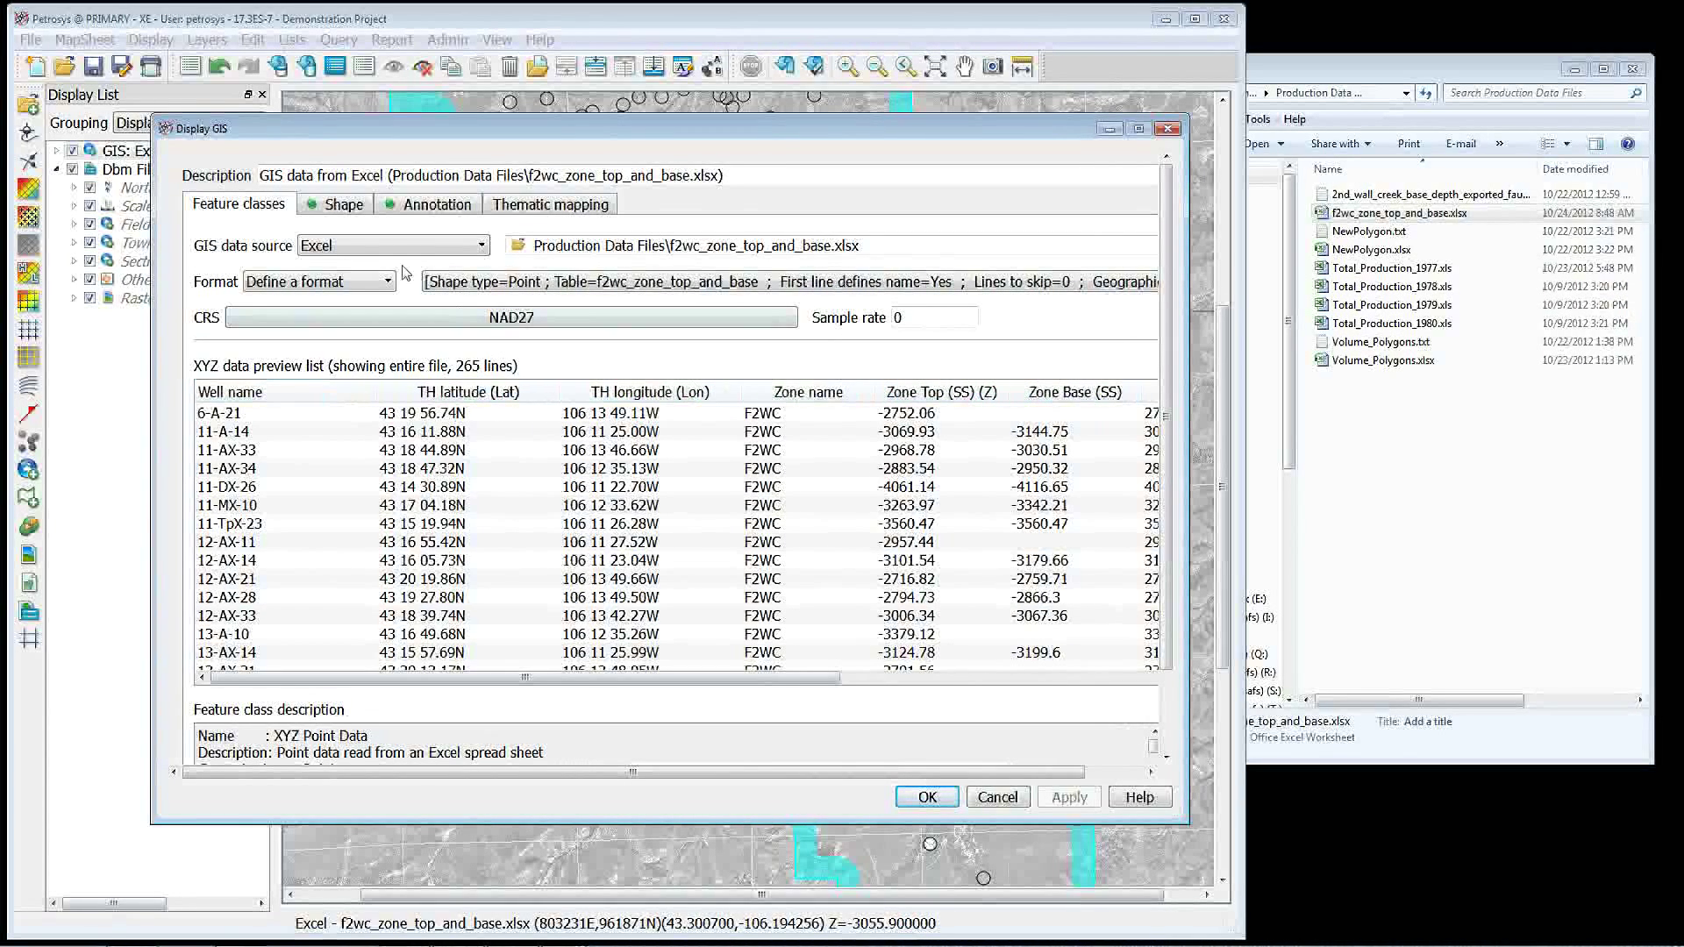
left_click(360, 204)
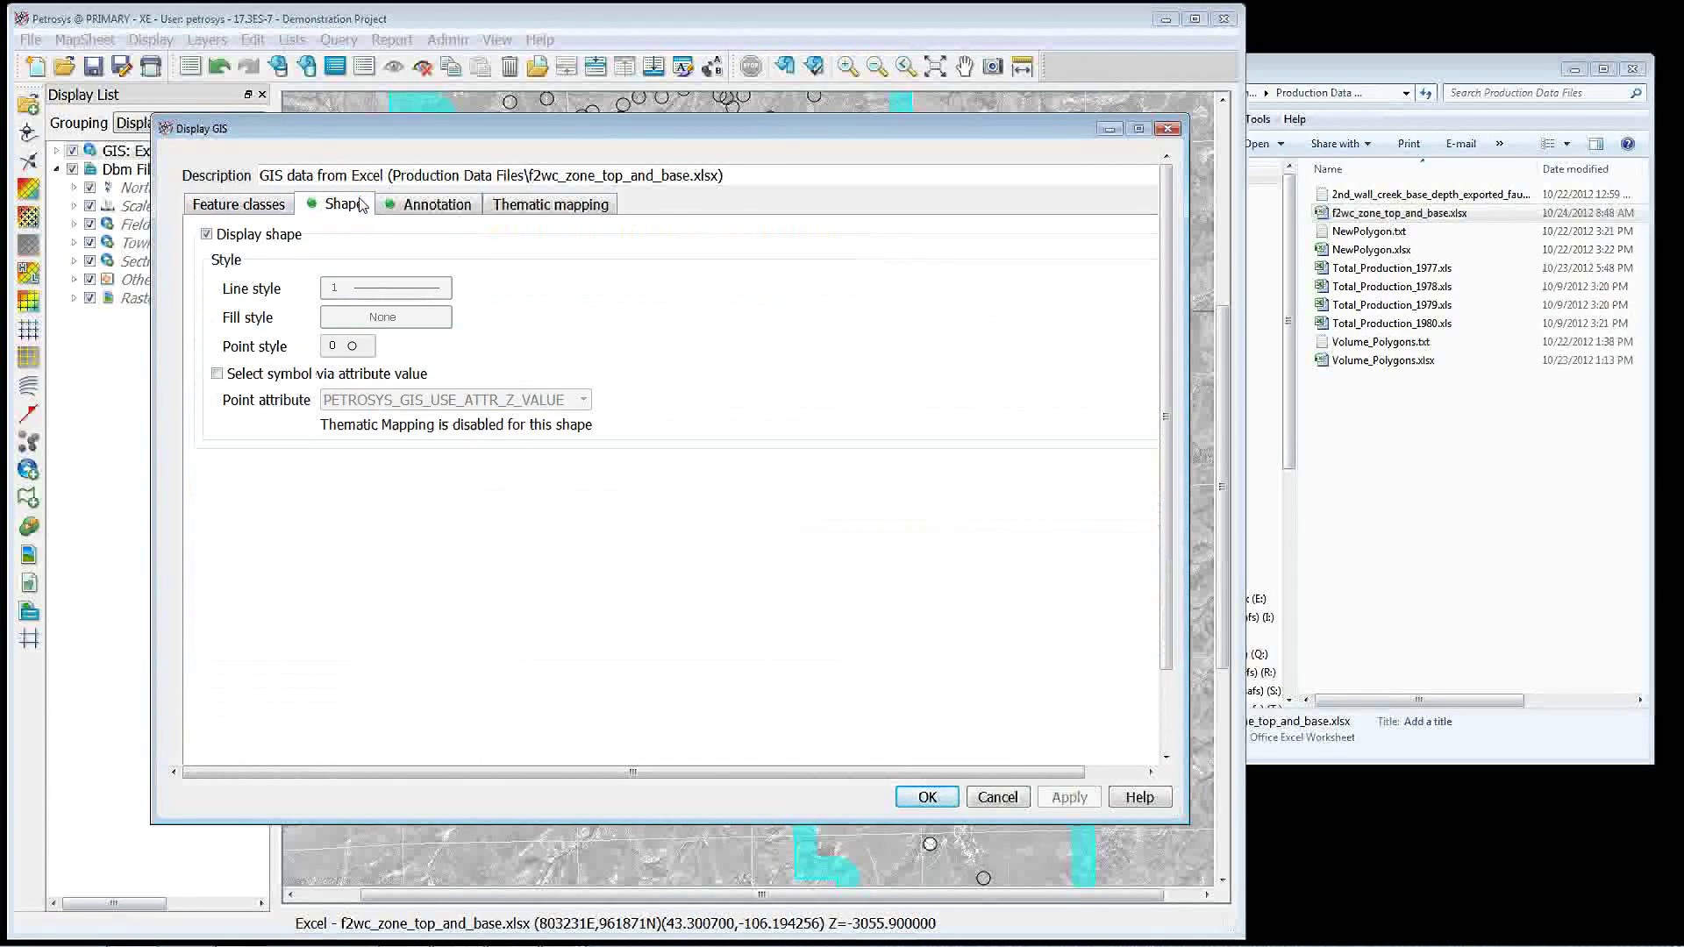
left_click(358, 347)
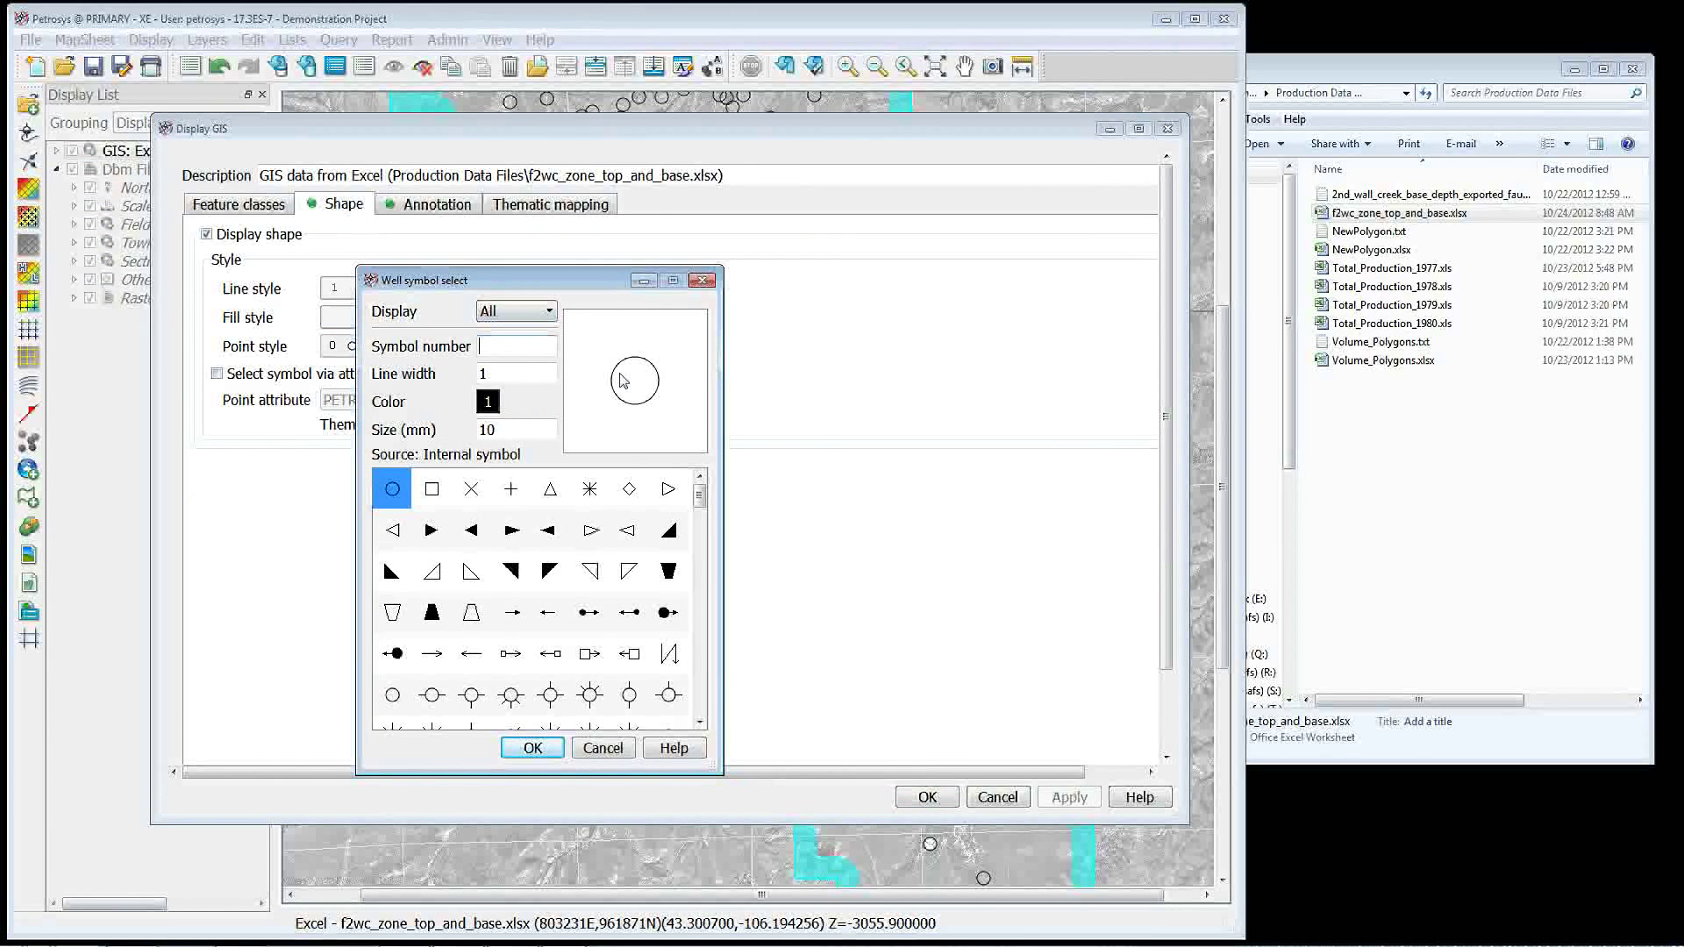
type("132")
left_click_drag(545, 429, 402, 433)
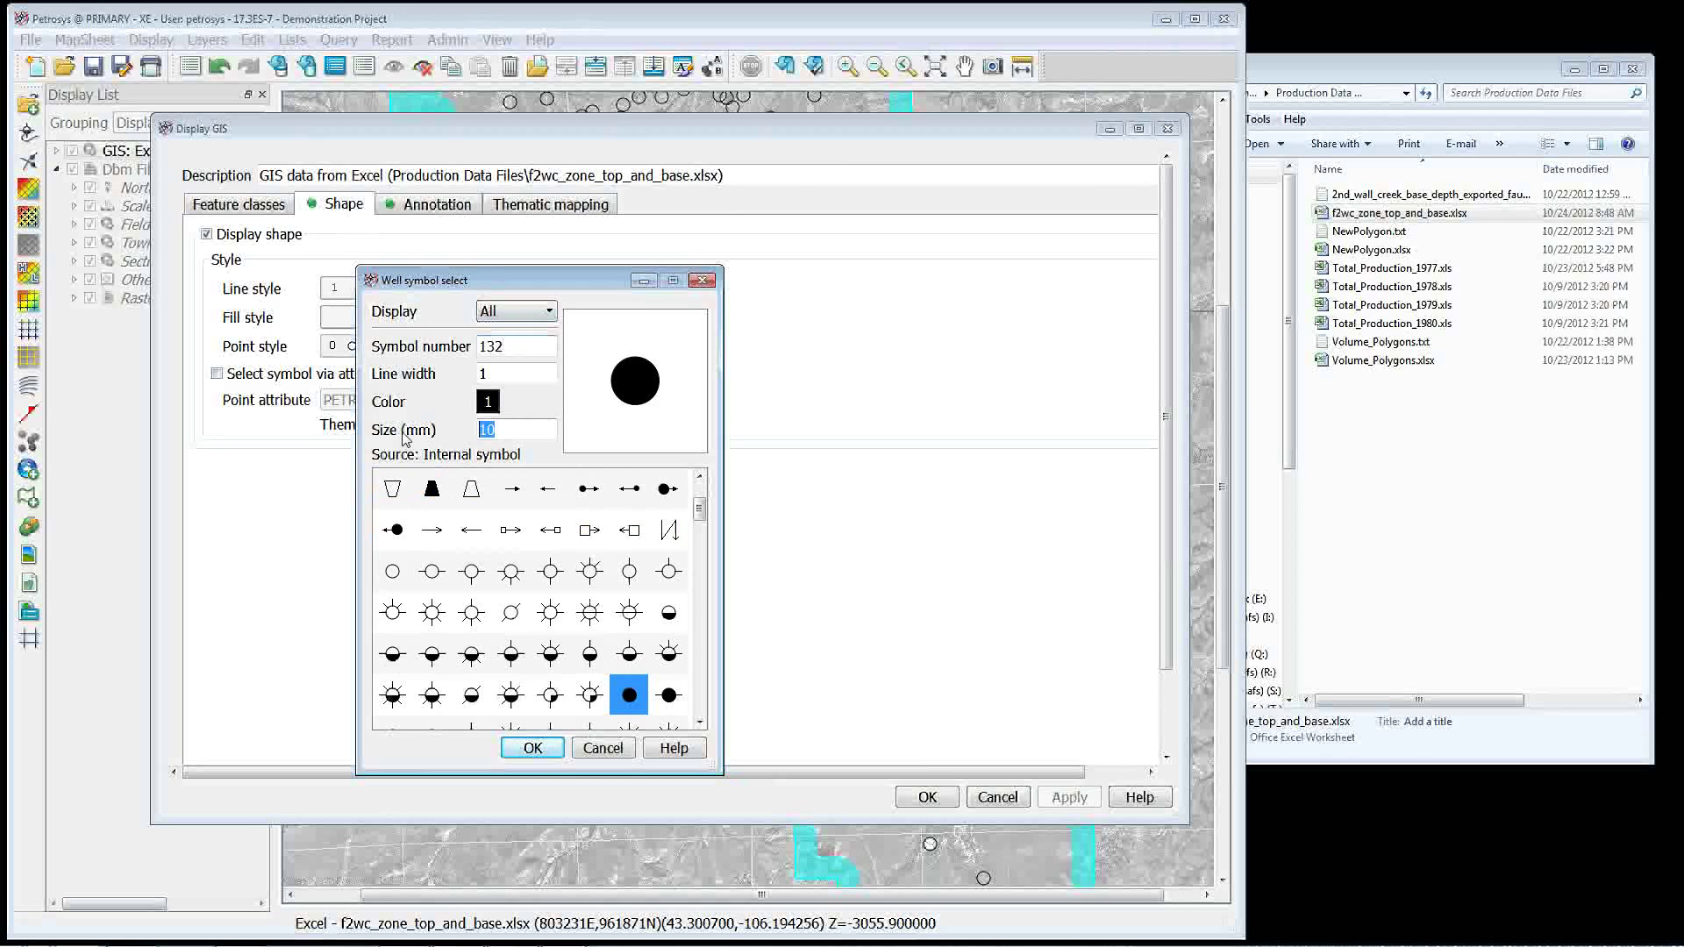
type("6")
left_click(548, 748)
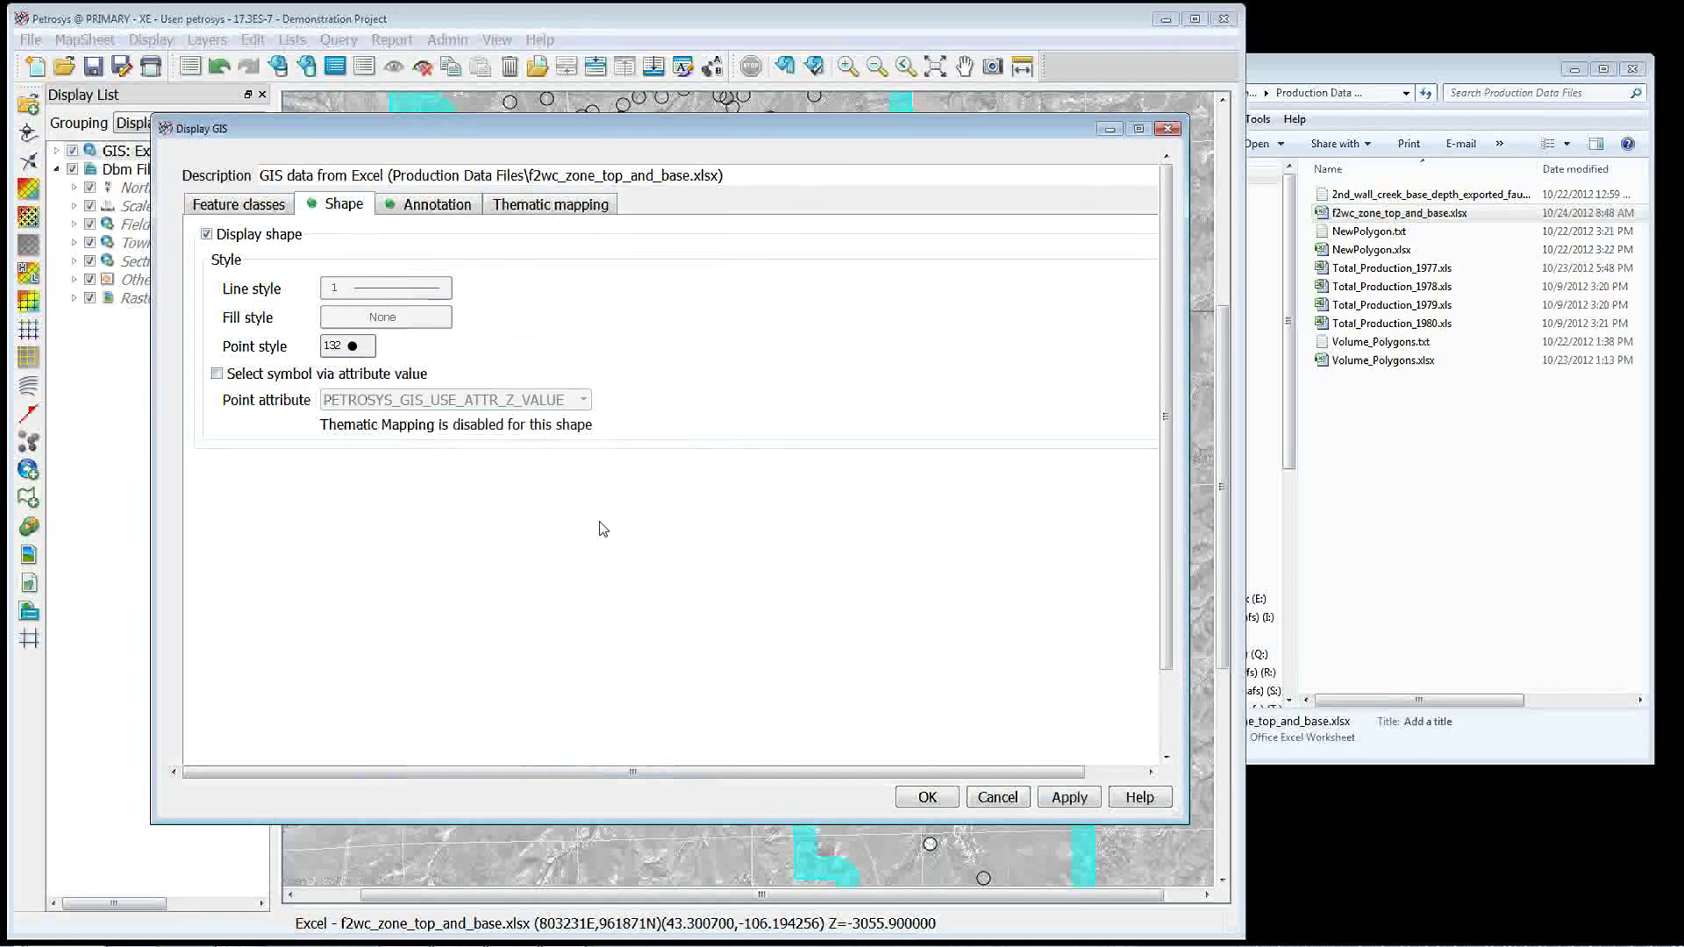
left_click_drag(622, 132, 443, 233)
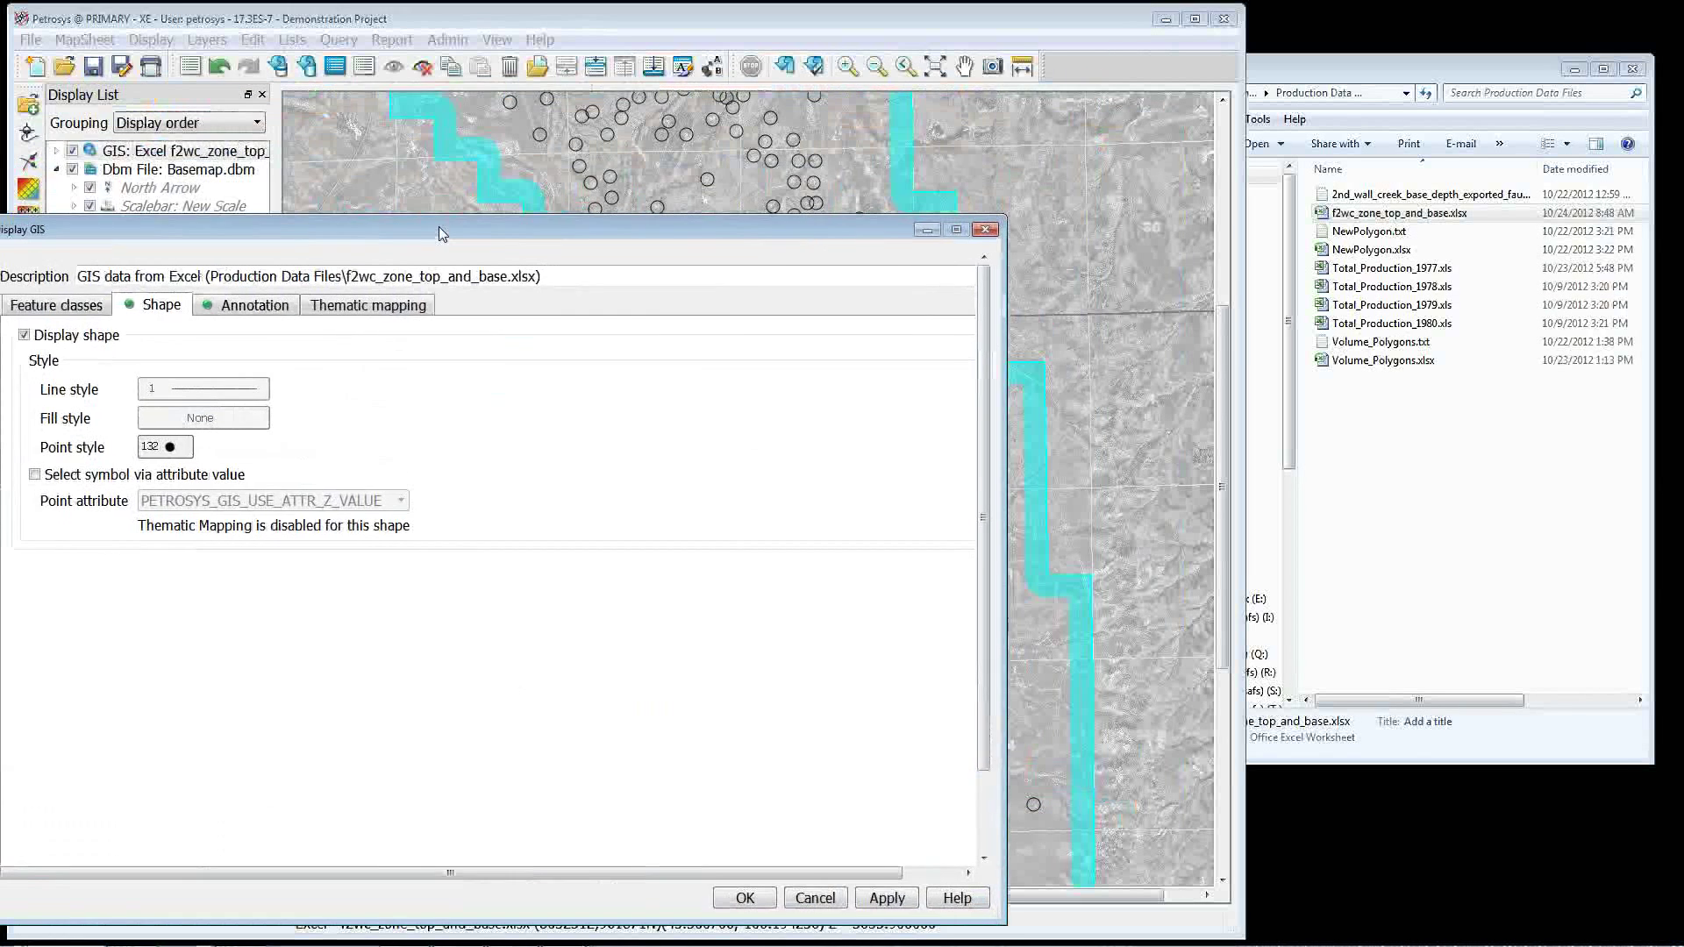
left_click(890, 901)
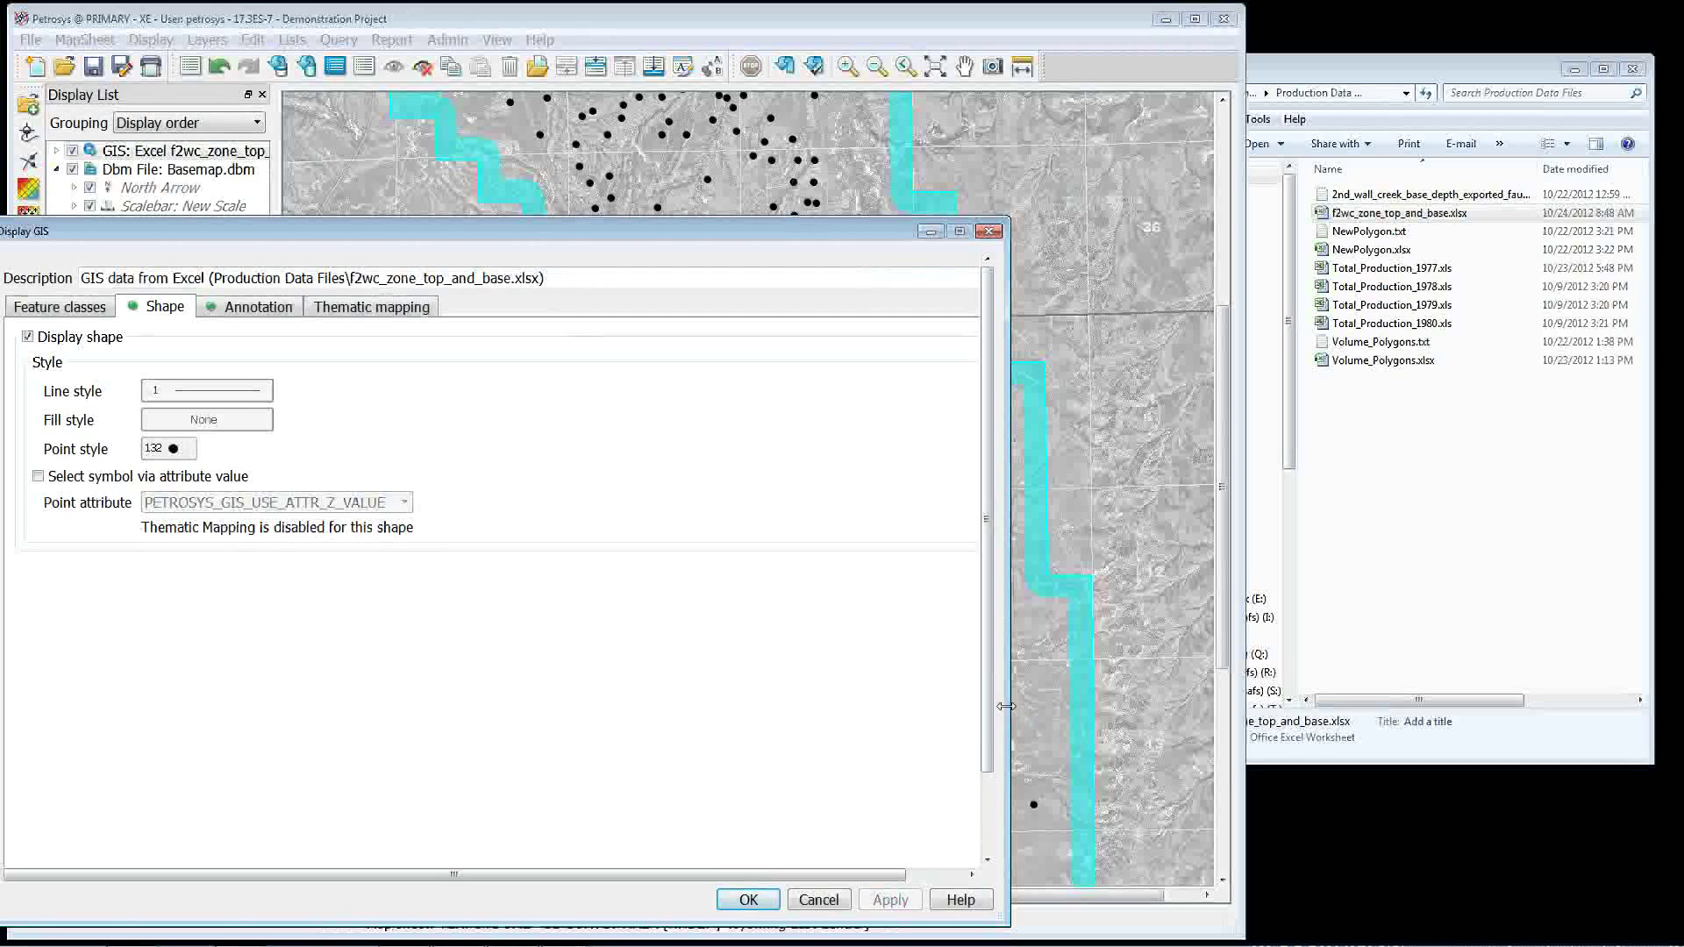
Annotate the wells with their Well name attribute, positioned at Bottom with a text size of 4 mm, and apply it.
left_click_drag(1008, 704, 633, 706)
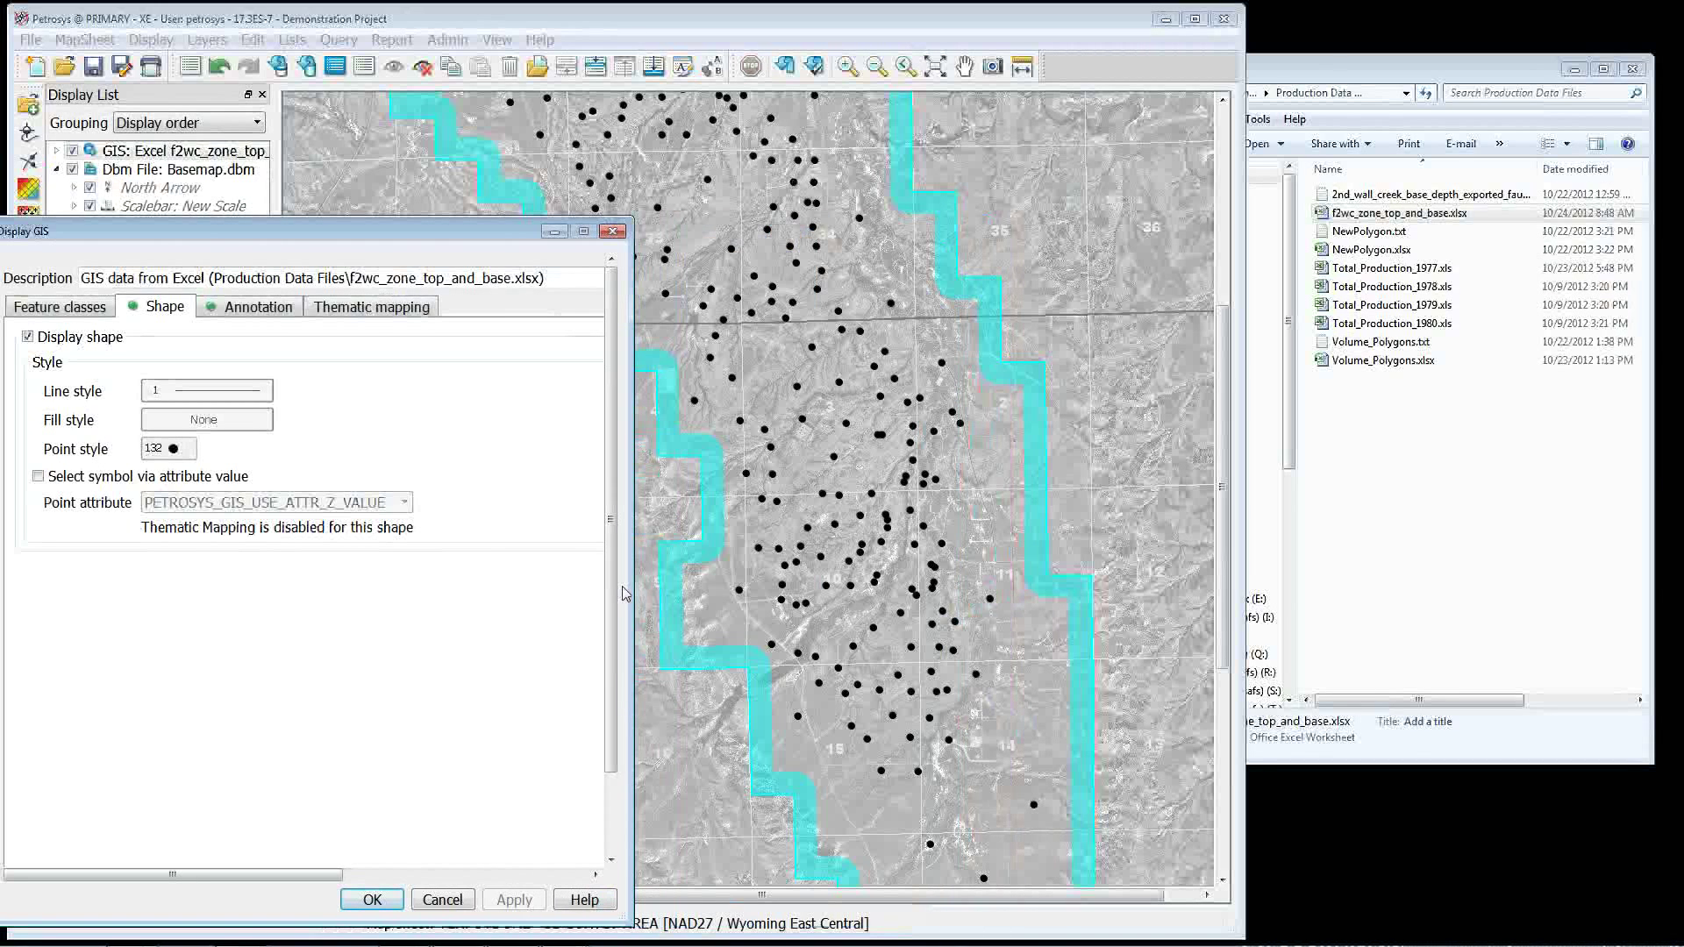
left_click_drag(498, 230, 552, 171)
left_click(313, 246)
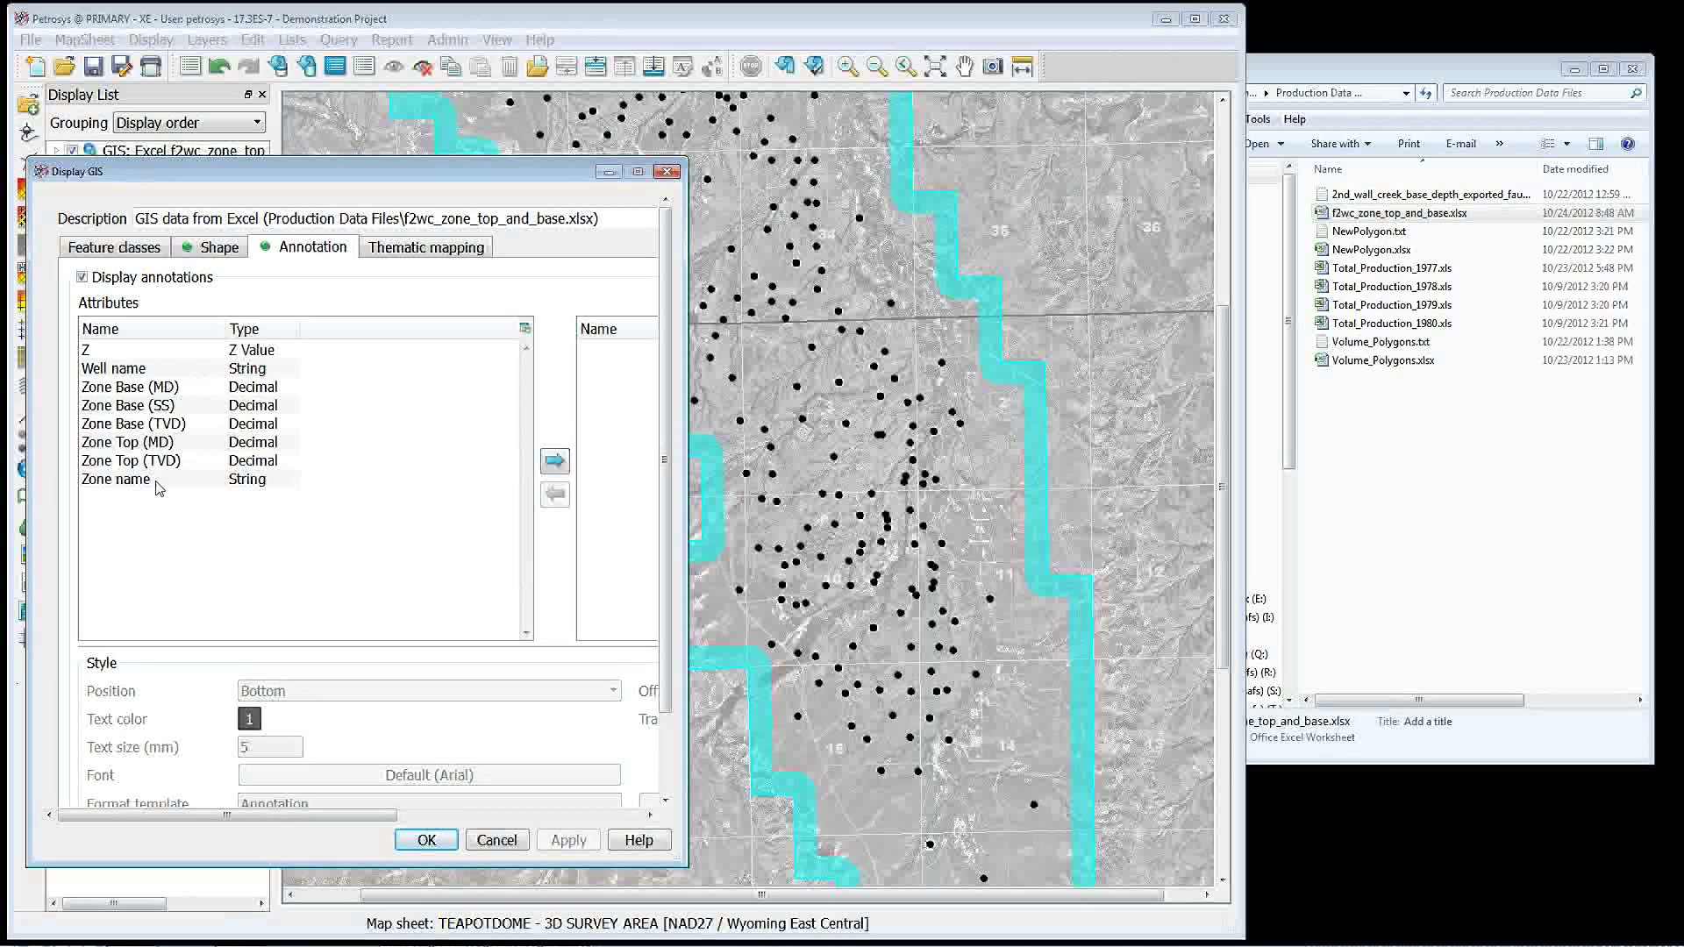
left_click(169, 369)
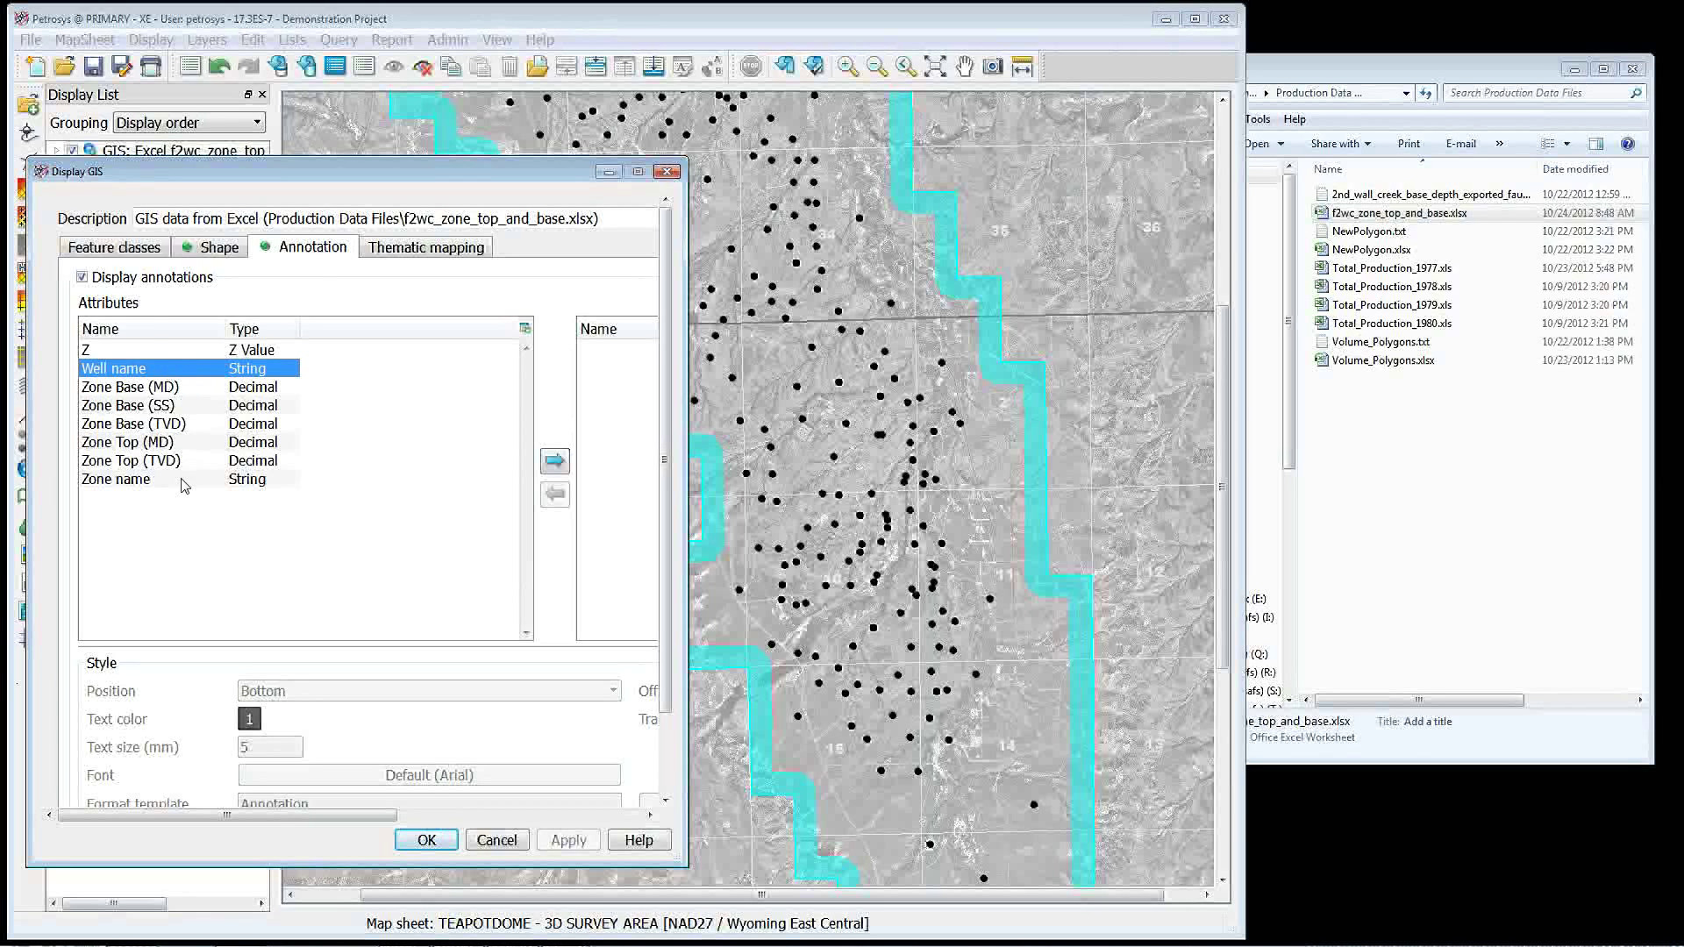
left_click(554, 460)
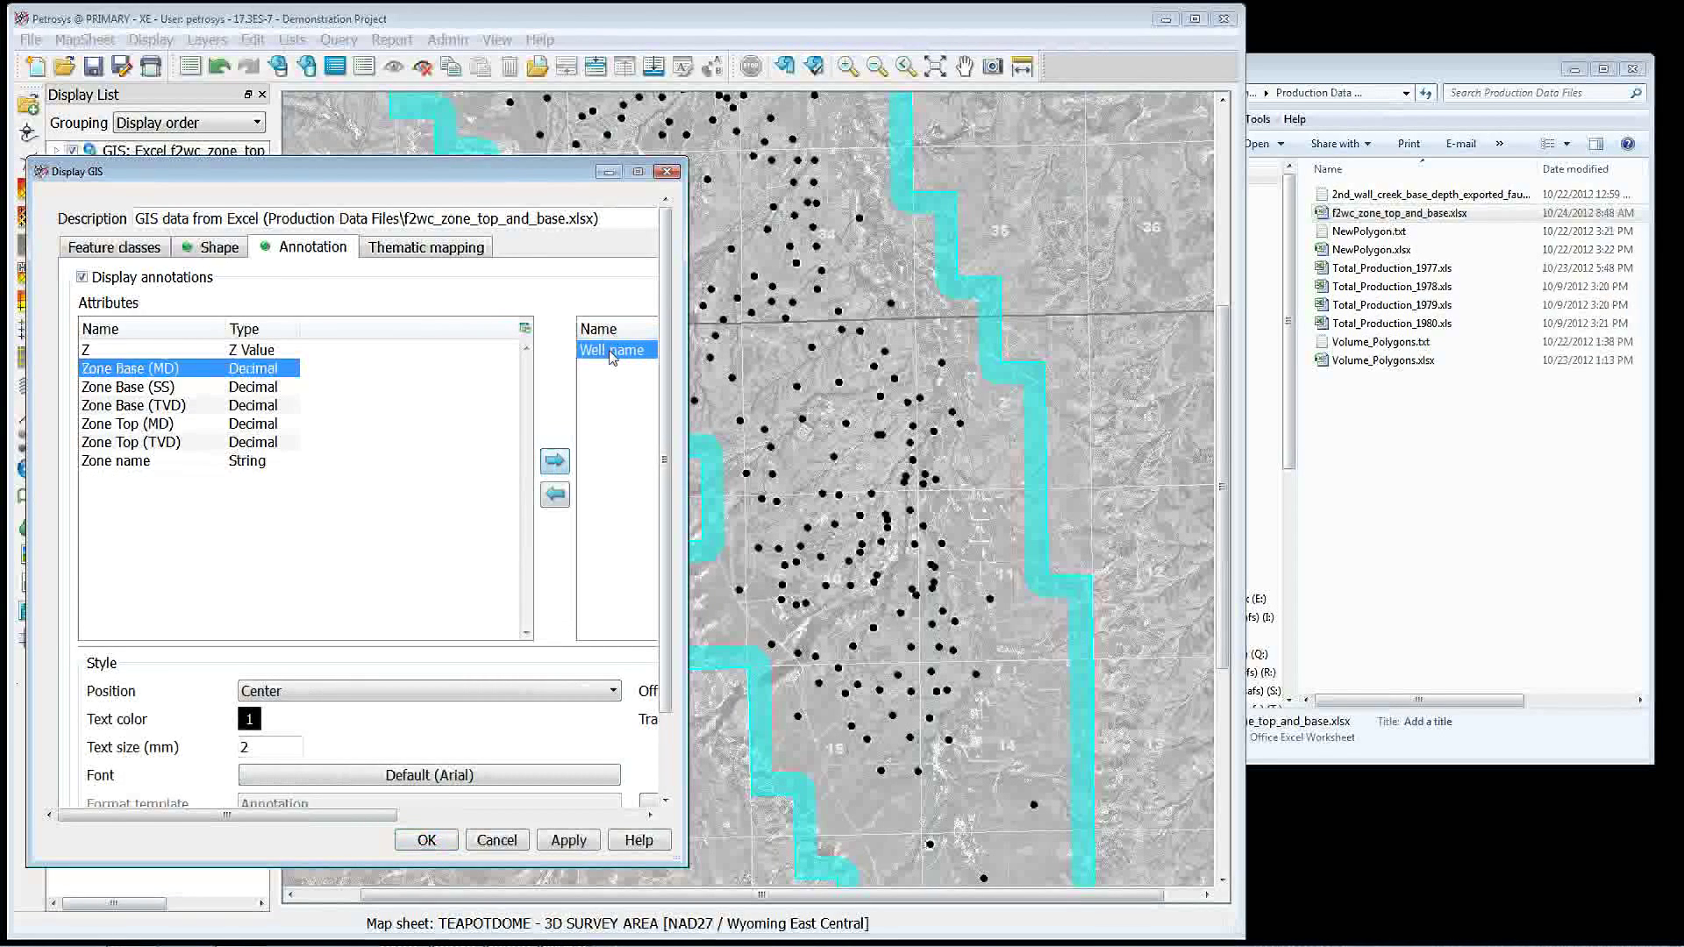
left_click(292, 697)
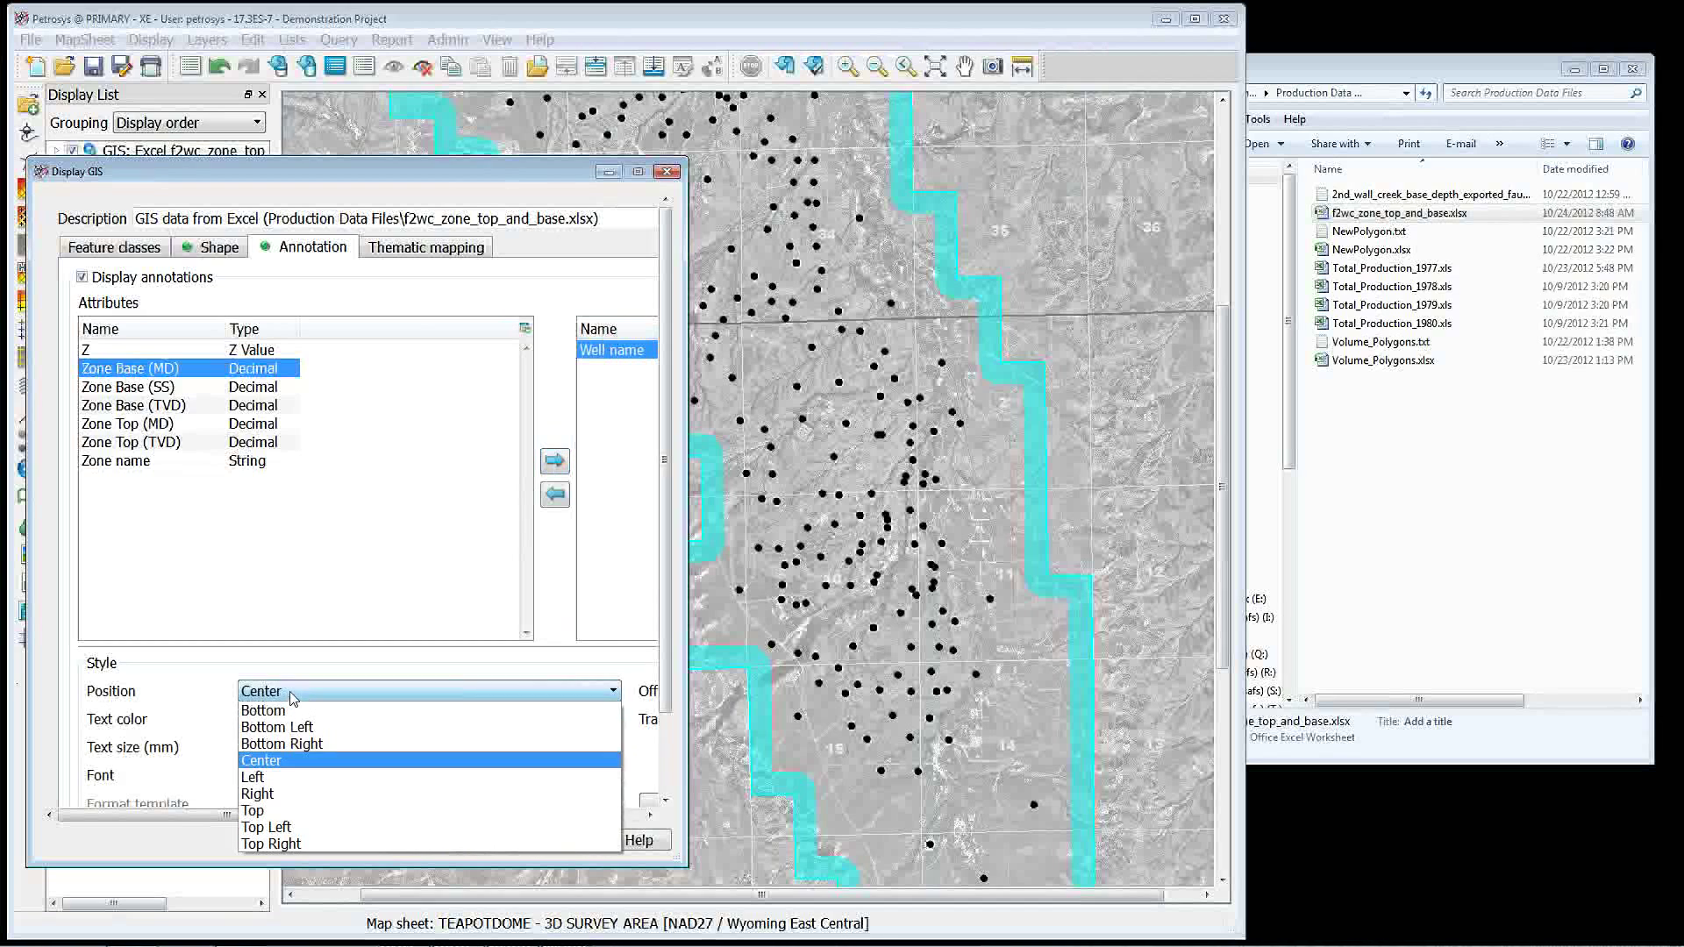
left_click(292, 711)
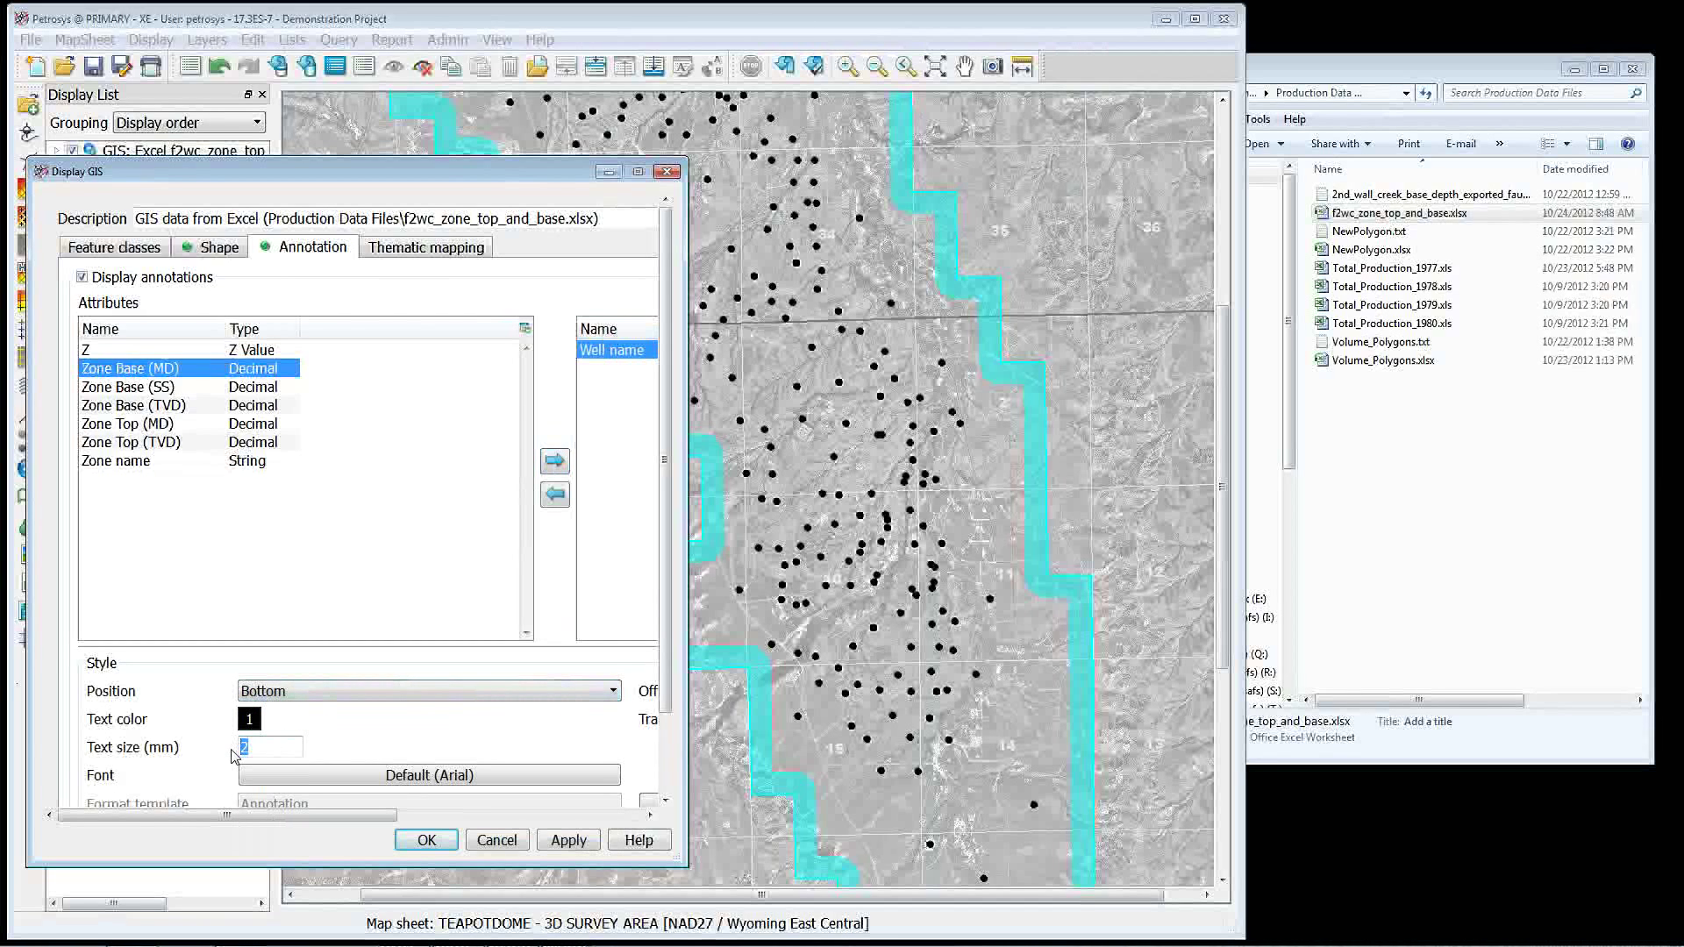
type("4")
left_click(568, 840)
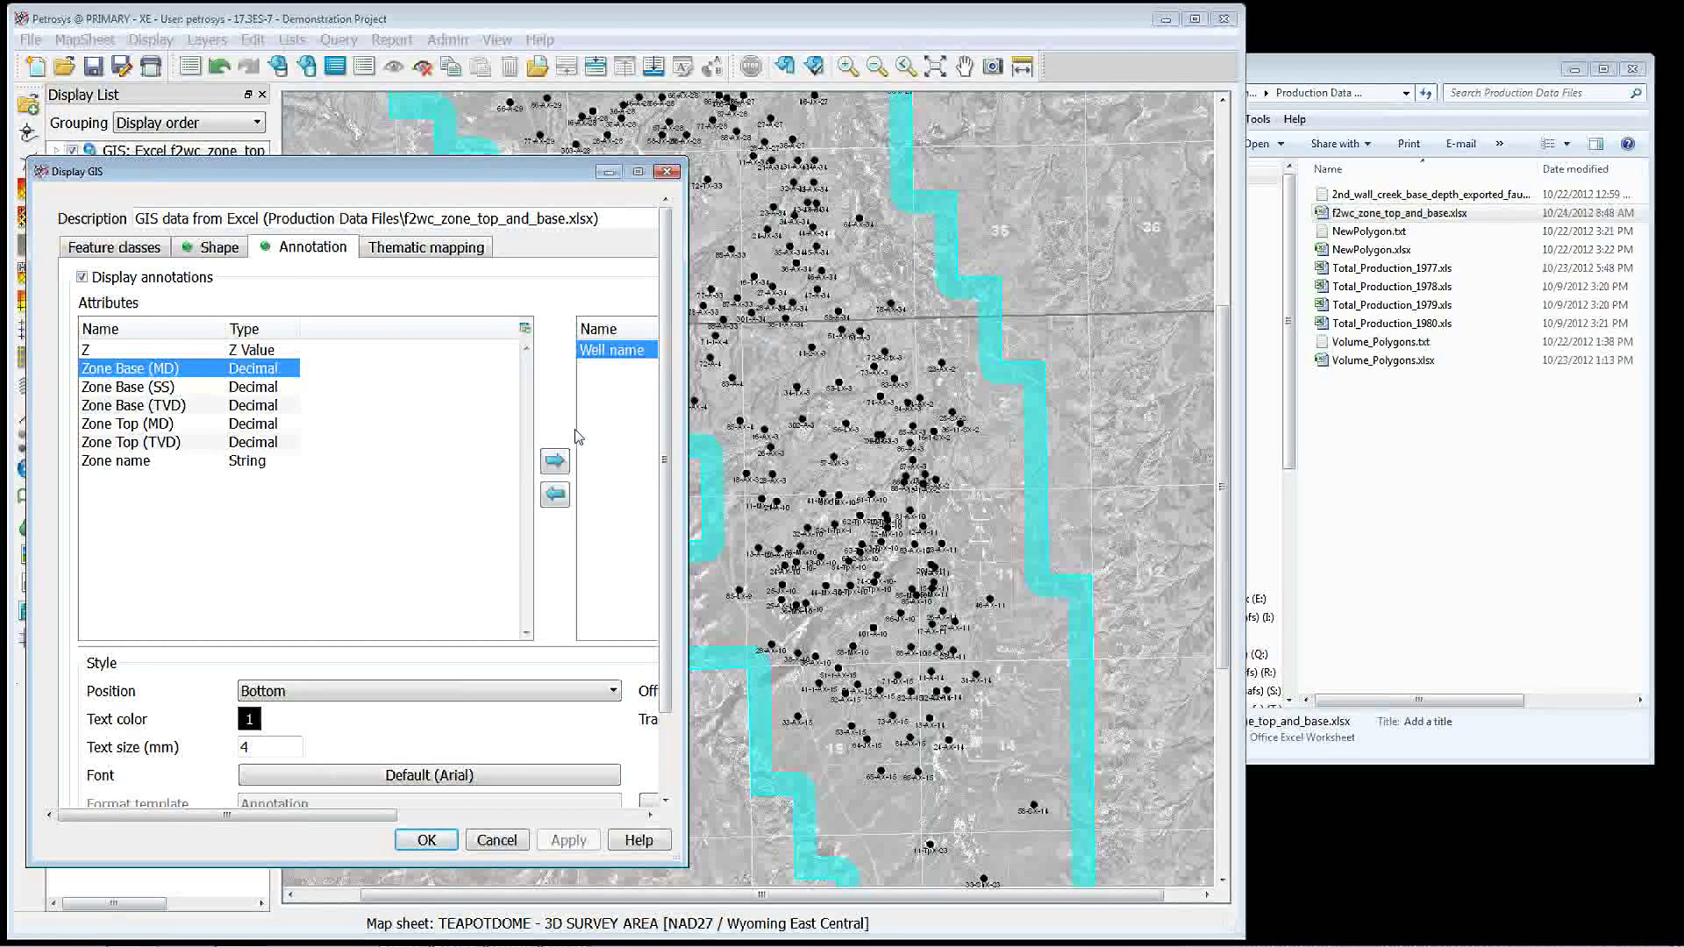
Turn off the display of annotations for the wells and apply the change.
left_click(170, 278)
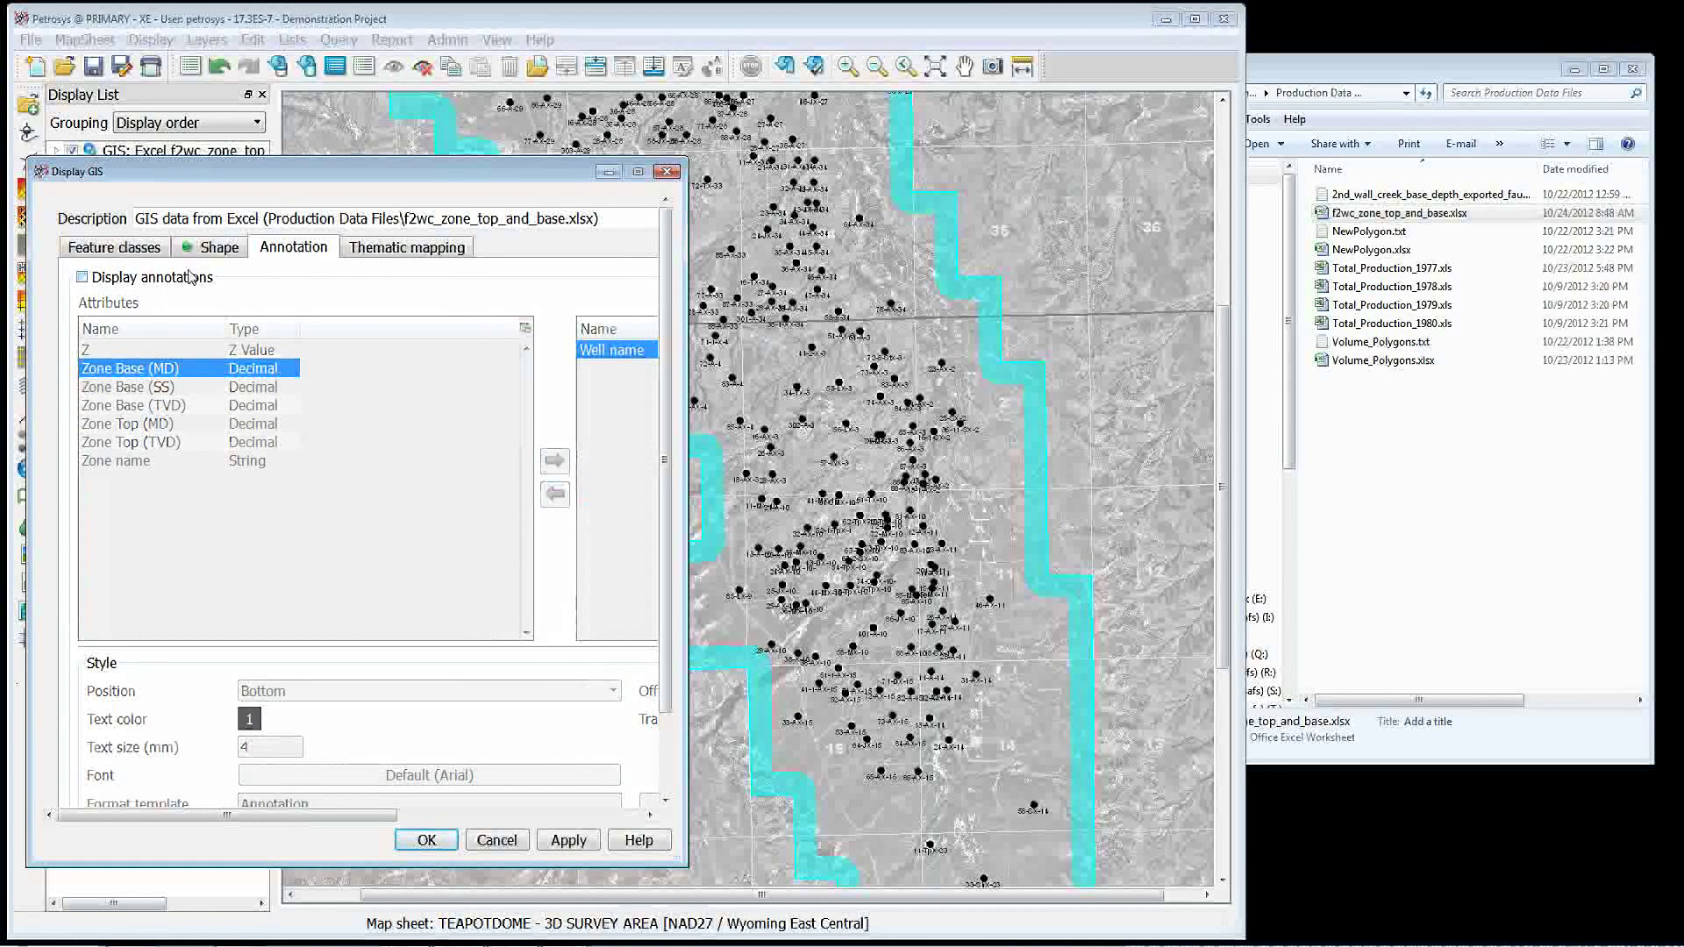
left_click(448, 254)
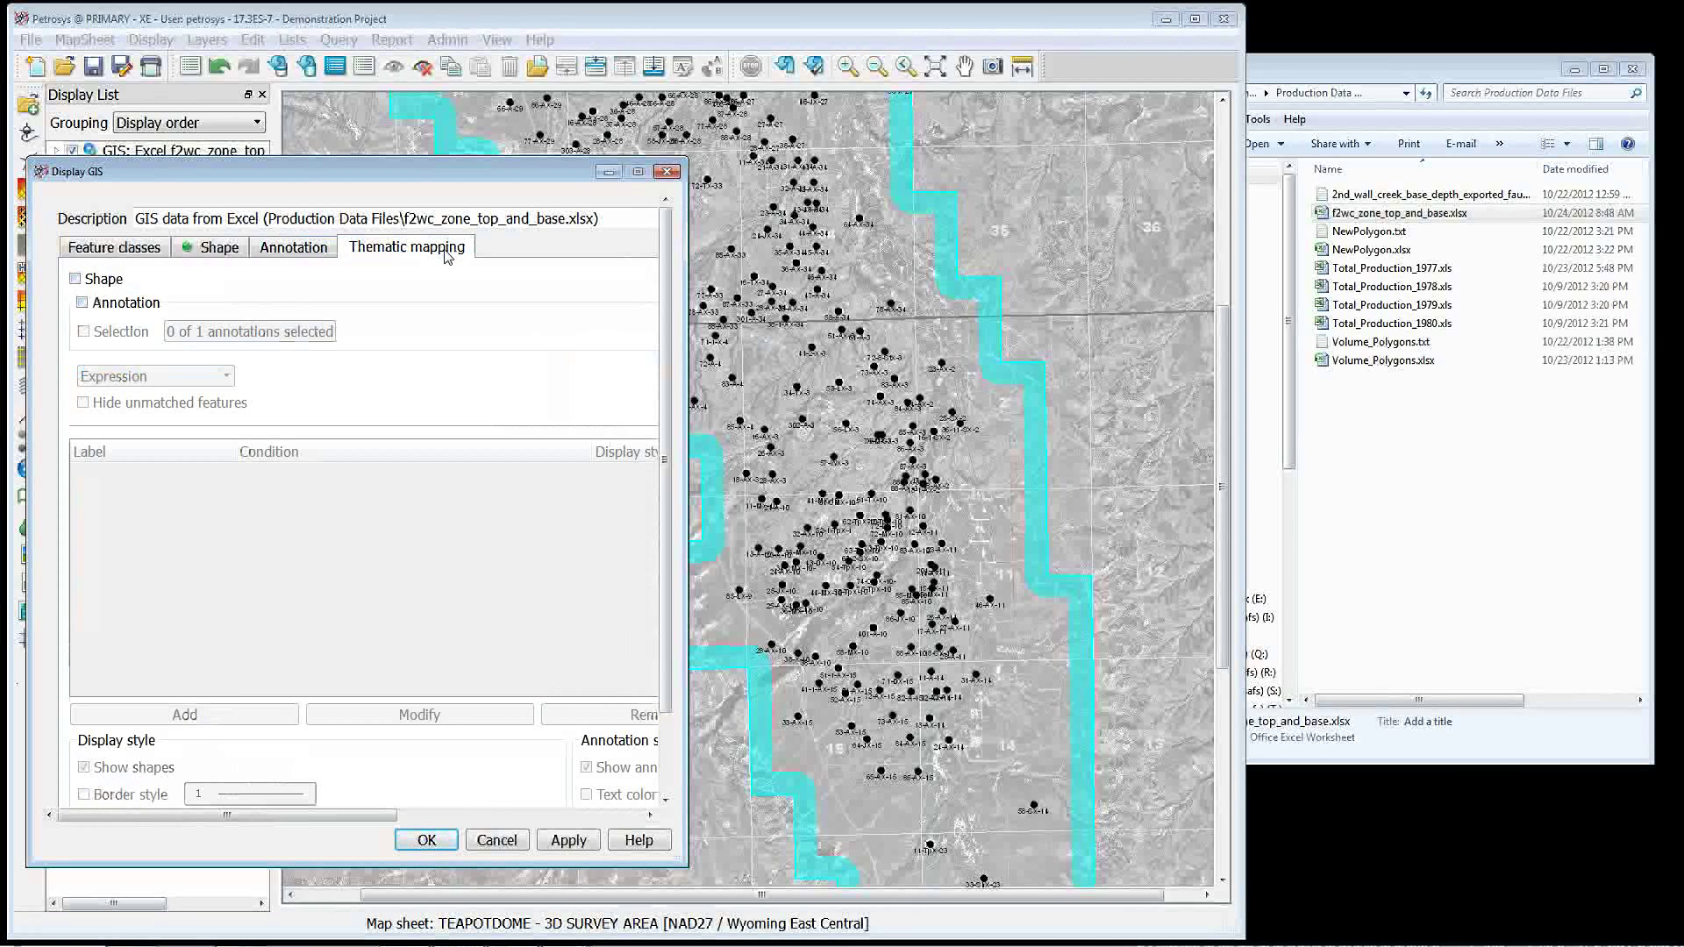
left_click(550, 840)
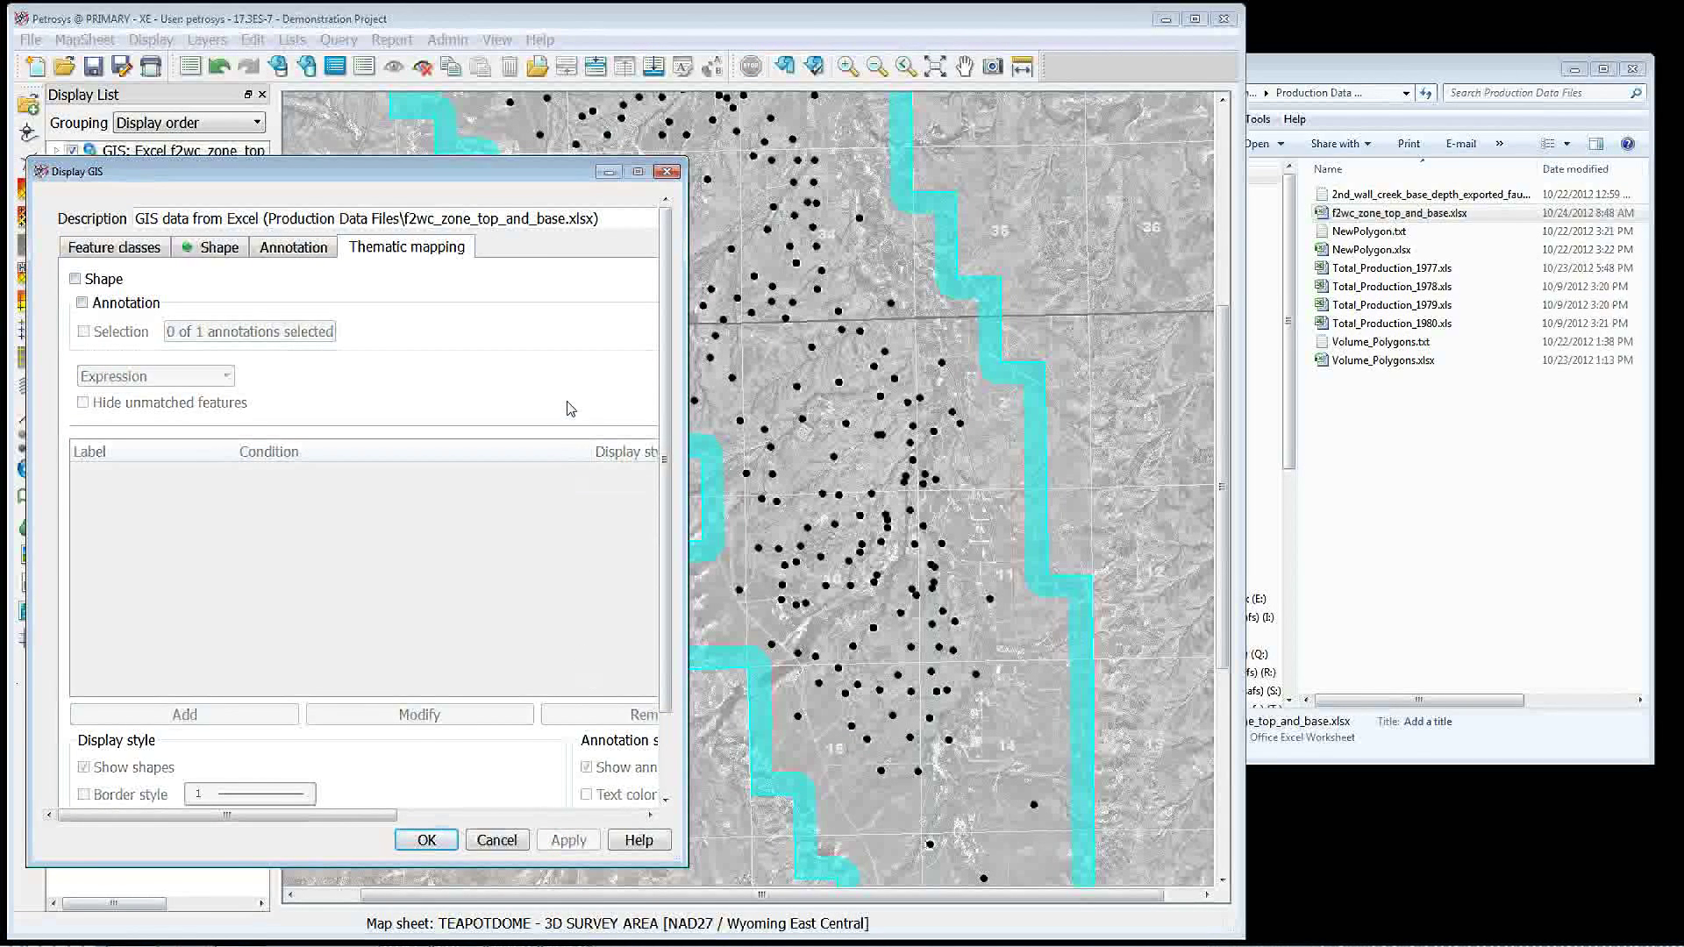
Enable thematic mapping of the well shapes as Series (Gradient) on the Zone Base (SS) attribute and accept the settings.
left_click(90, 280)
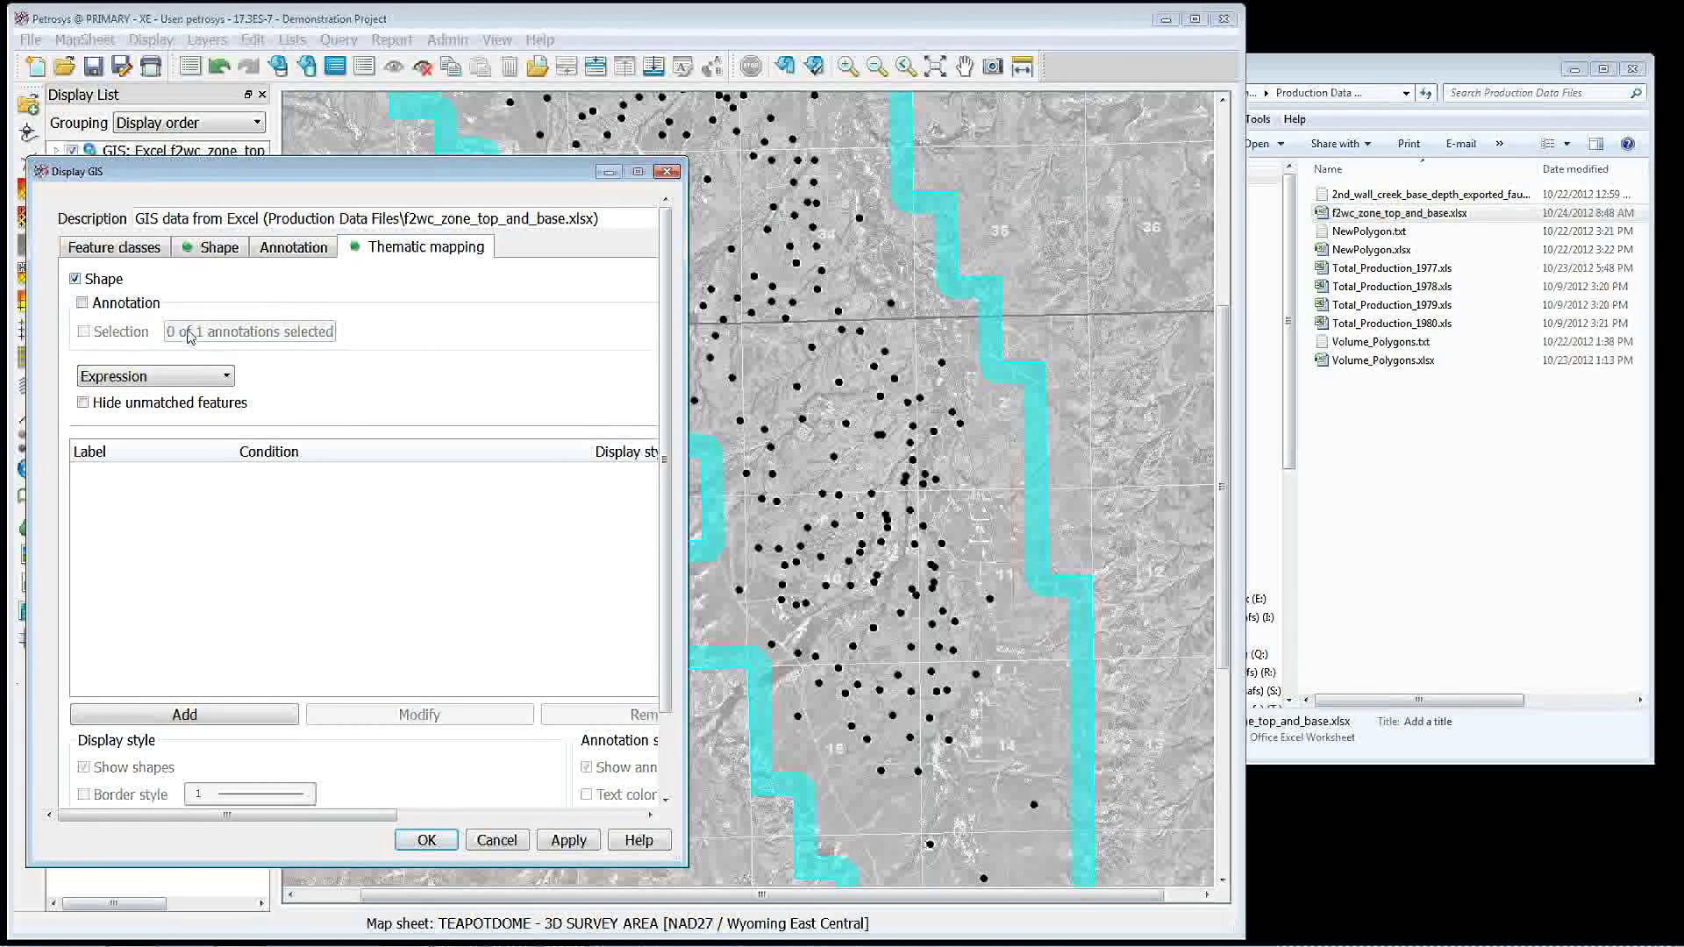
left_click(194, 377)
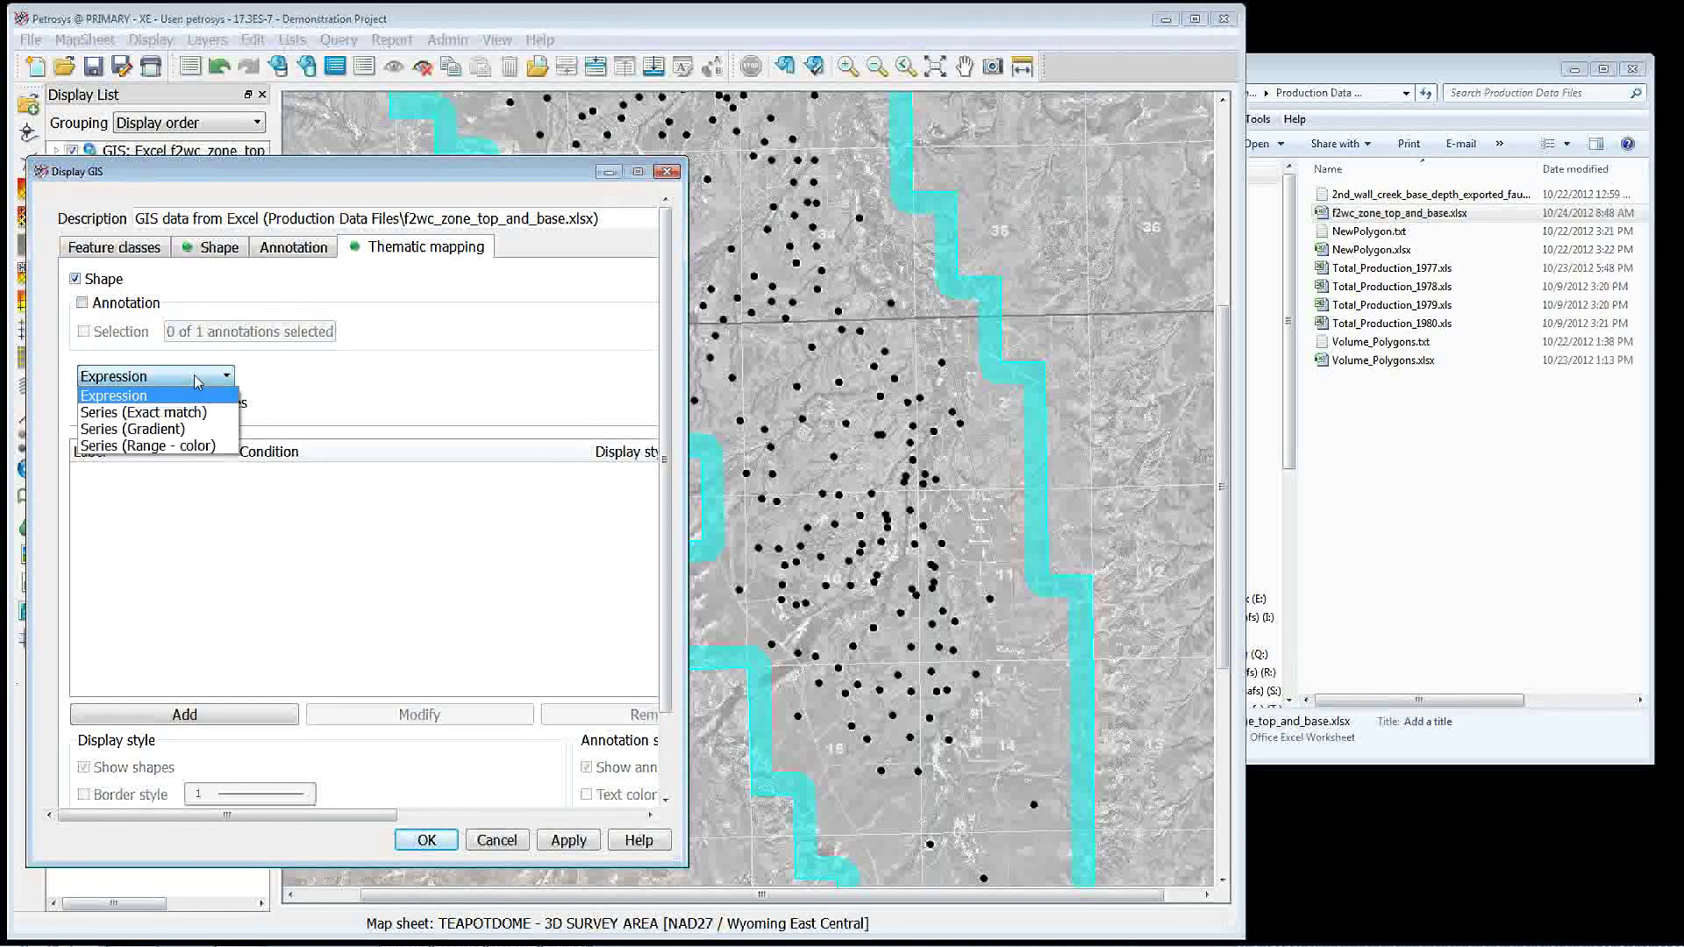
left_click(194, 428)
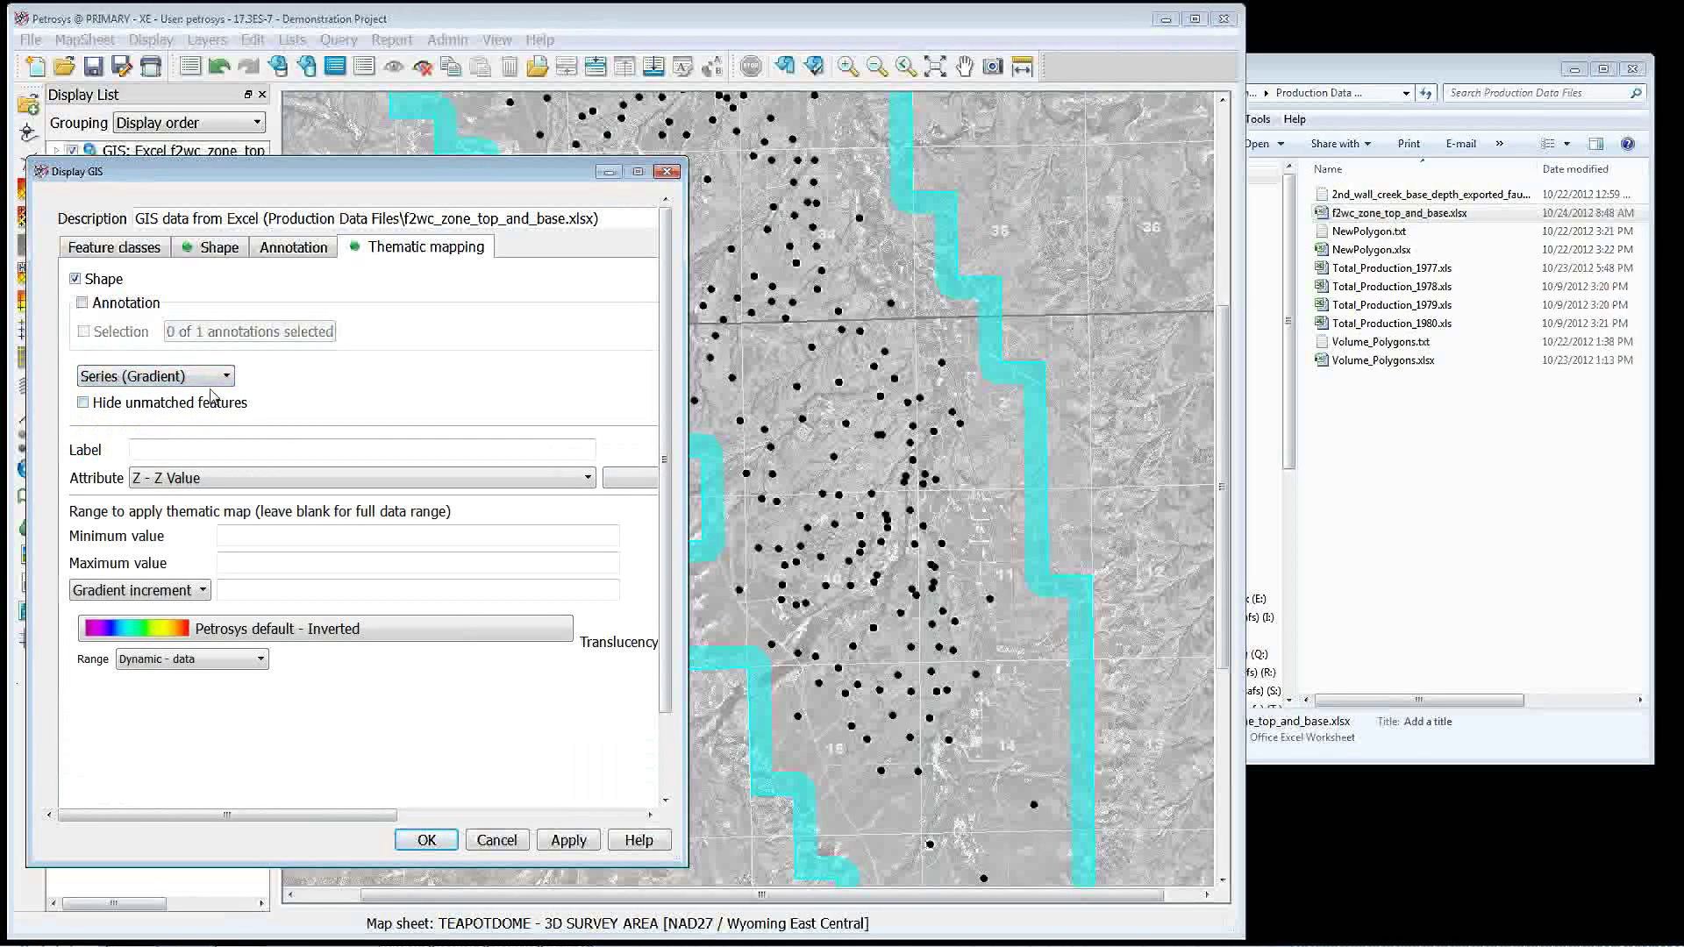
left_click(390, 478)
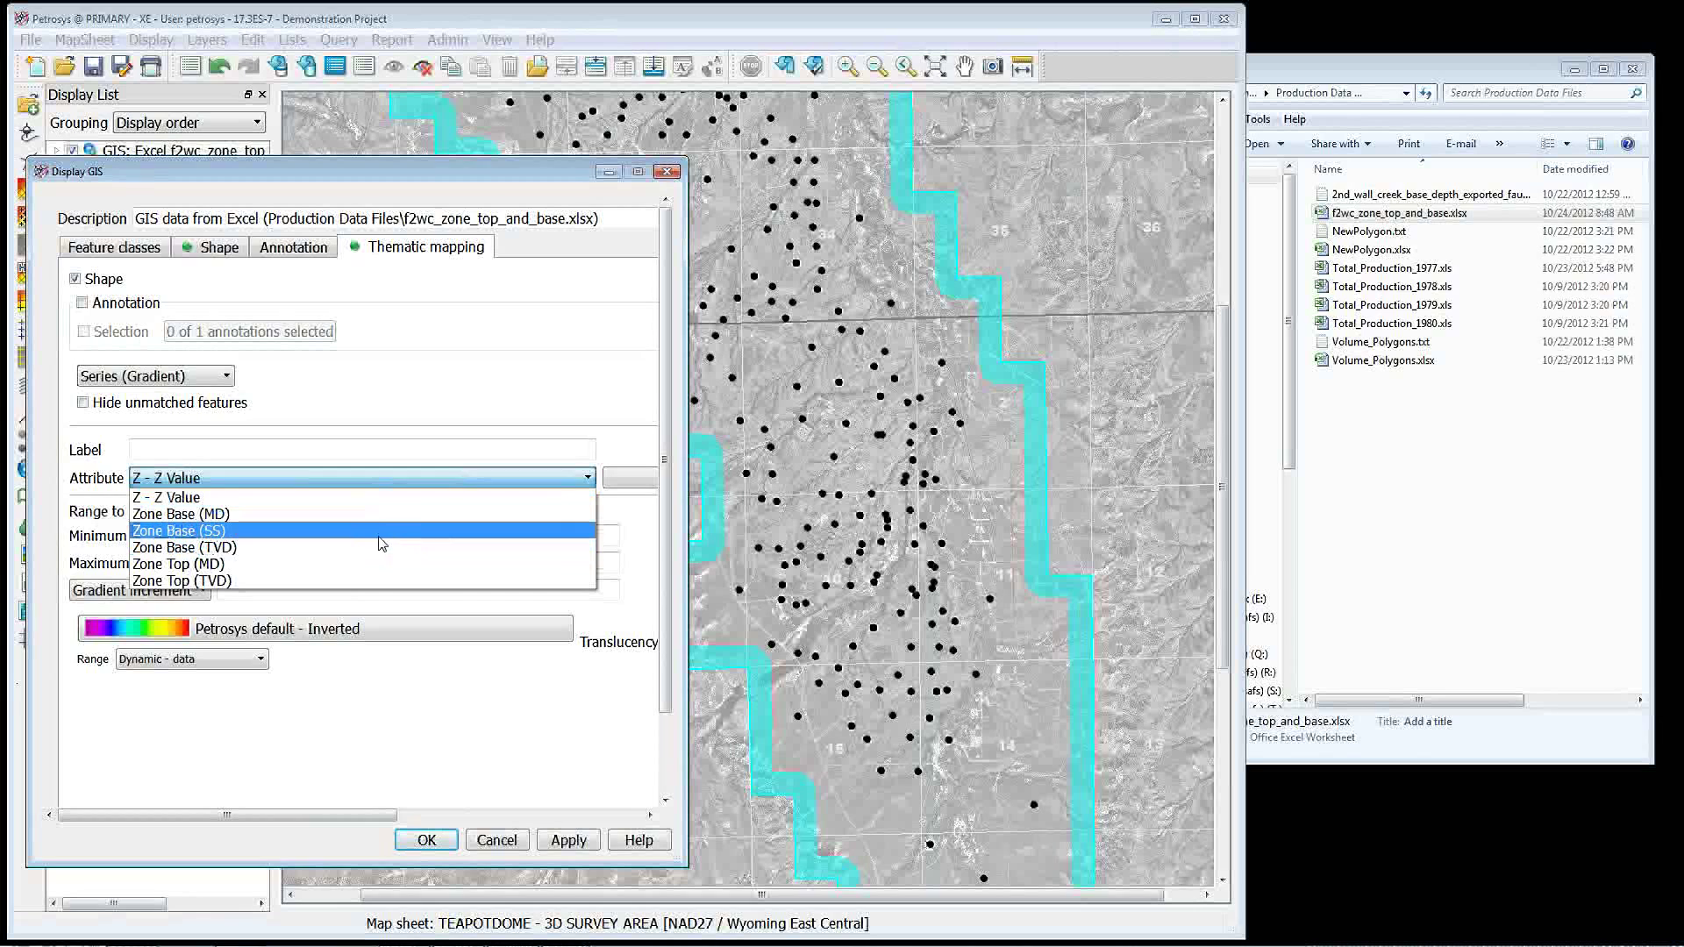
left_click(320, 531)
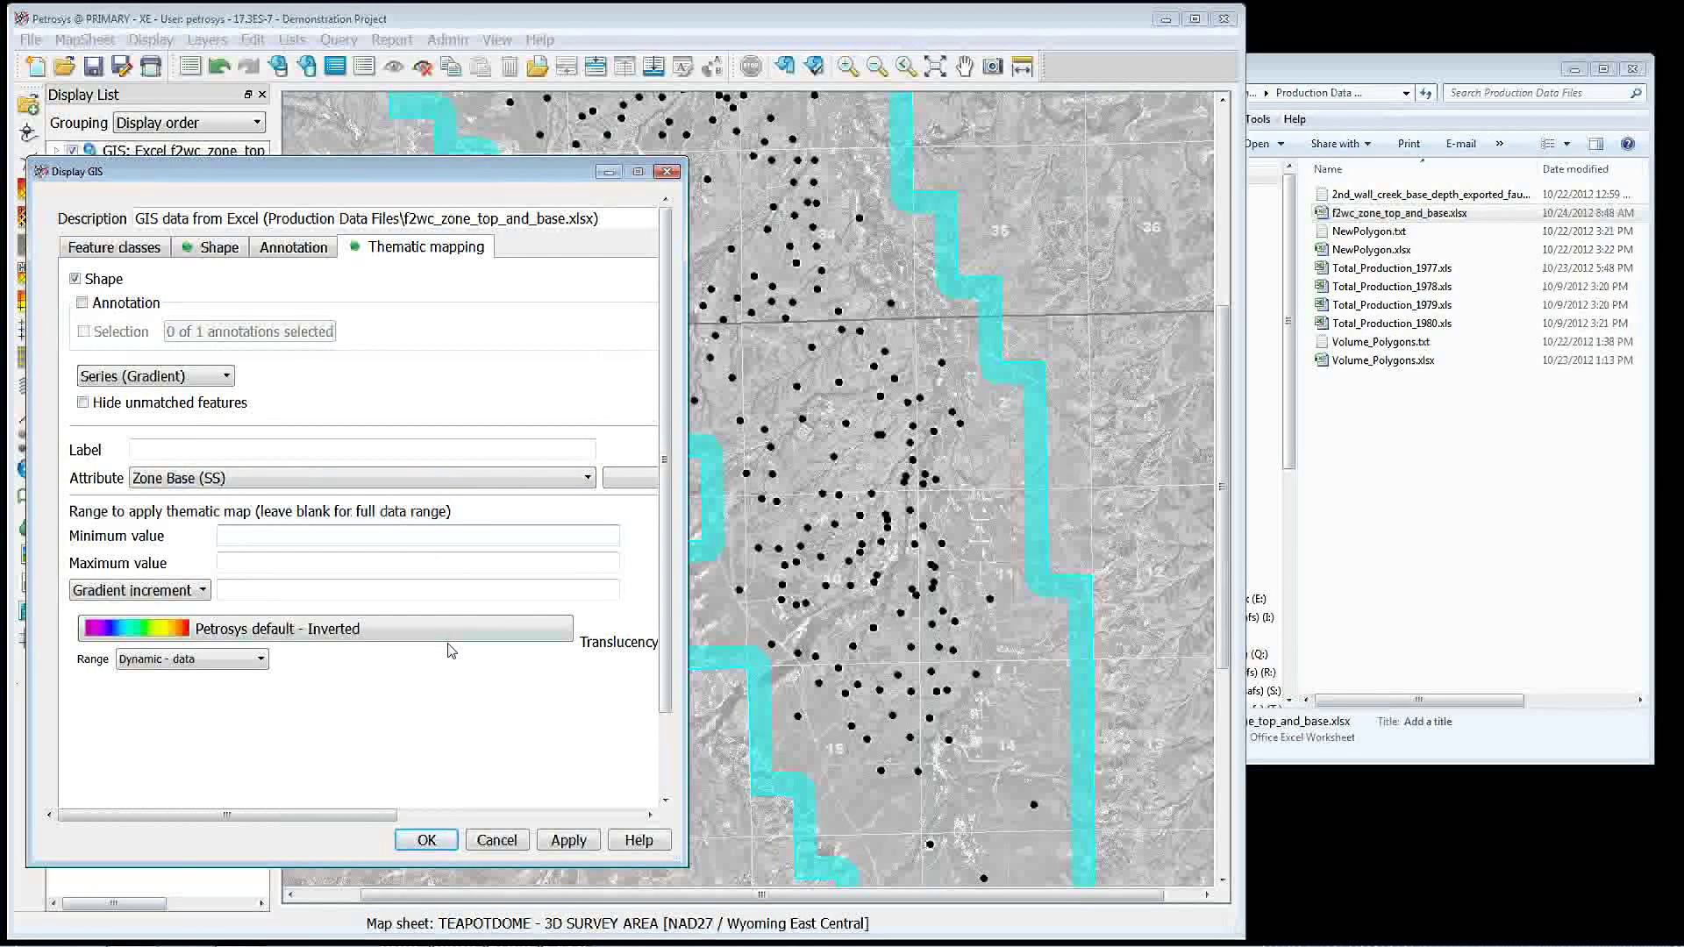
left_click_drag(686, 581, 1035, 529)
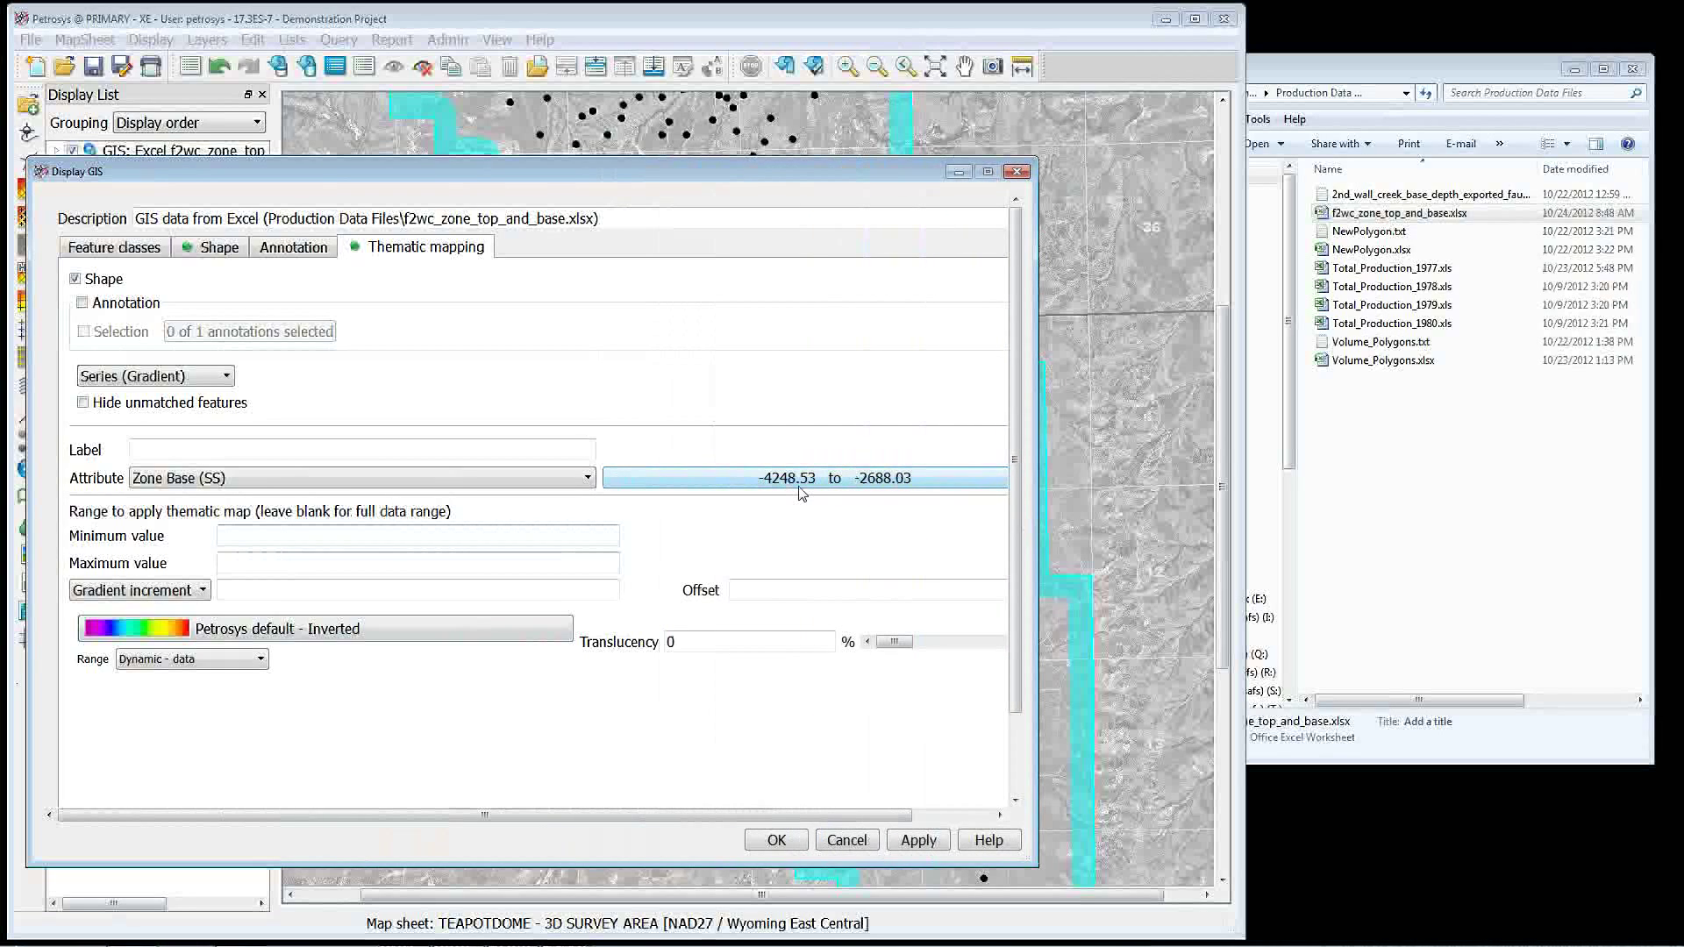
left_click(776, 840)
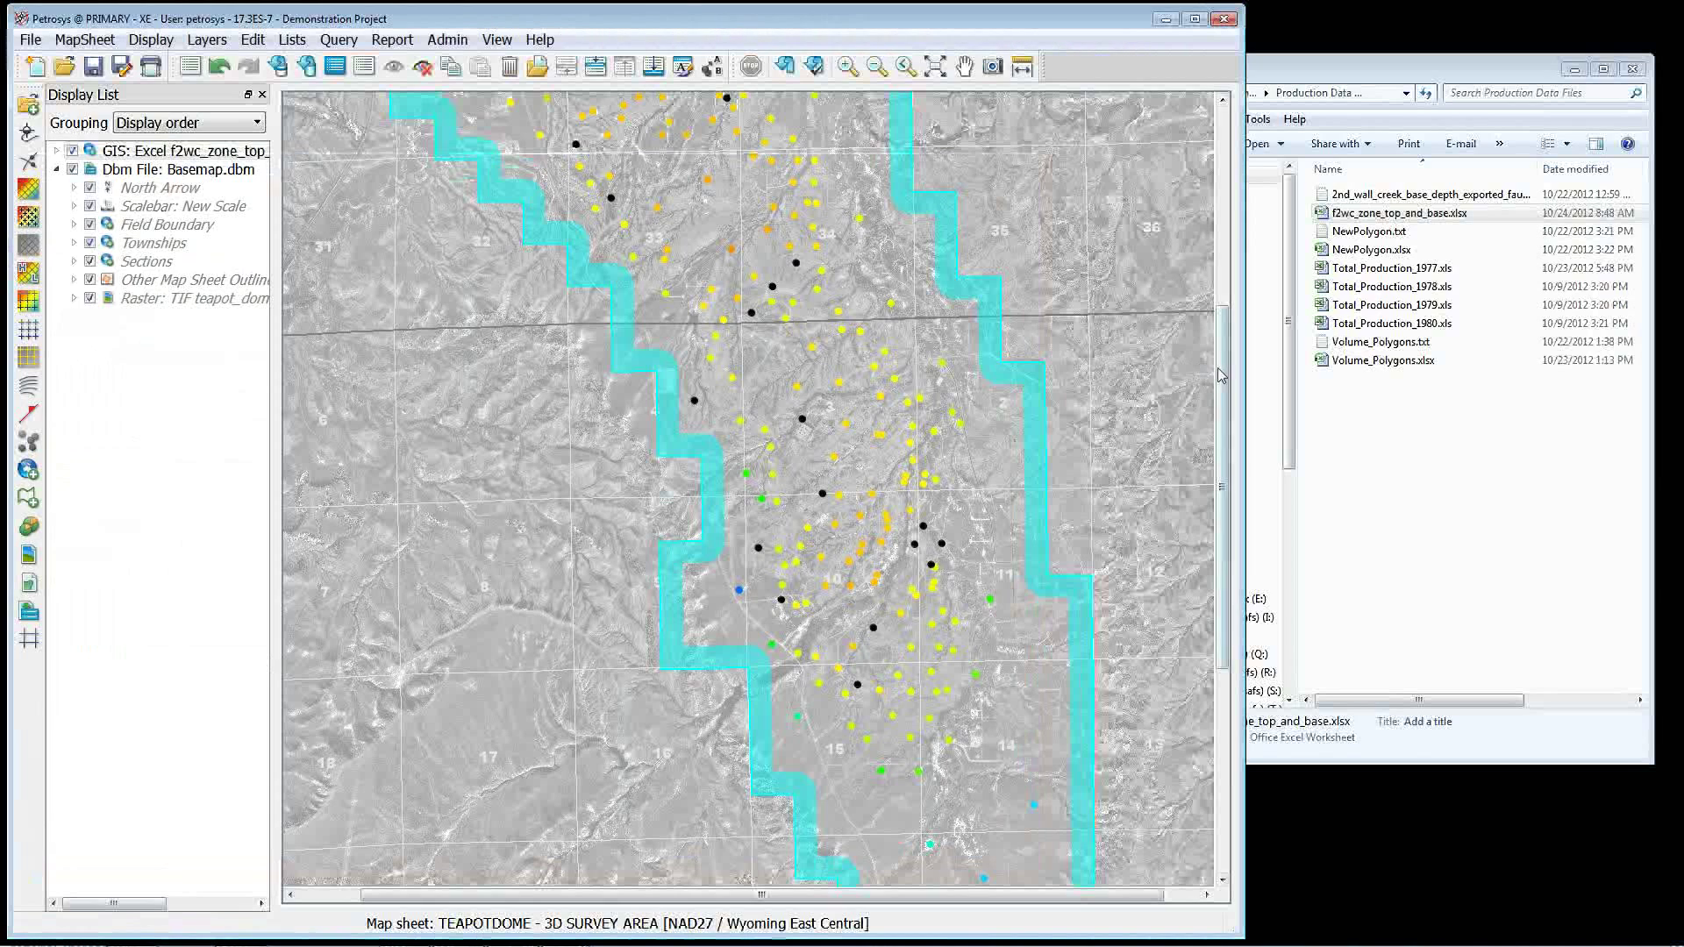
Hide unmatched features in the thematic mapping of the spreadsheet wells layer and accept the settings.
scroll(1222, 327, "up", 1)
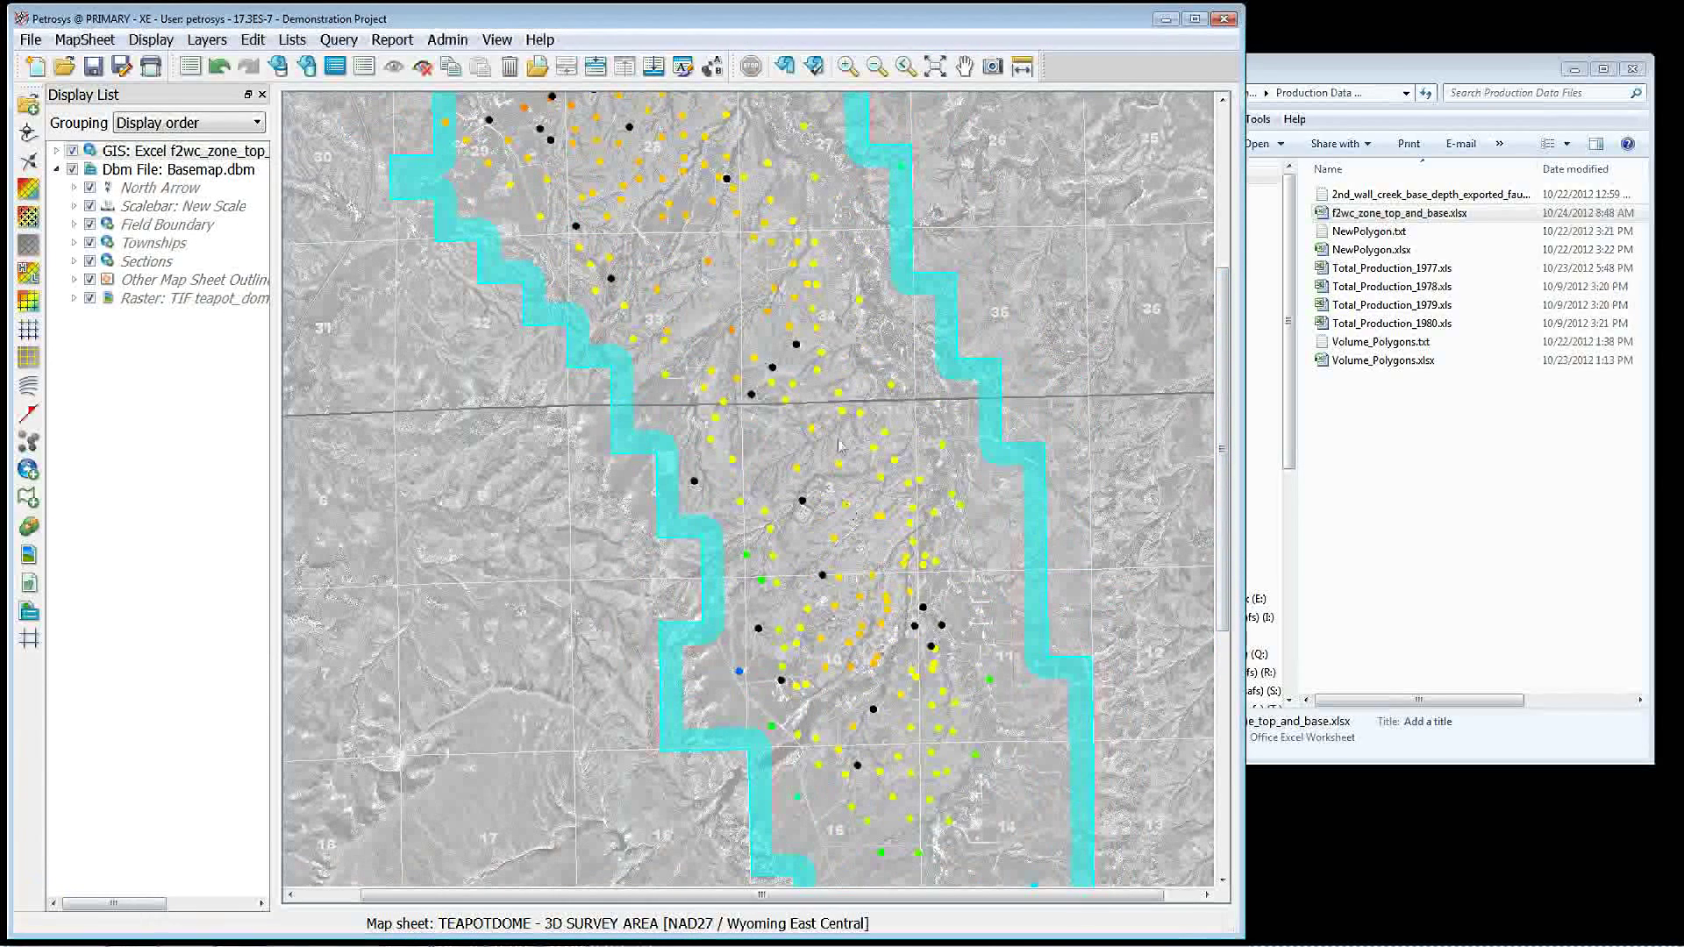
double_click(838, 542)
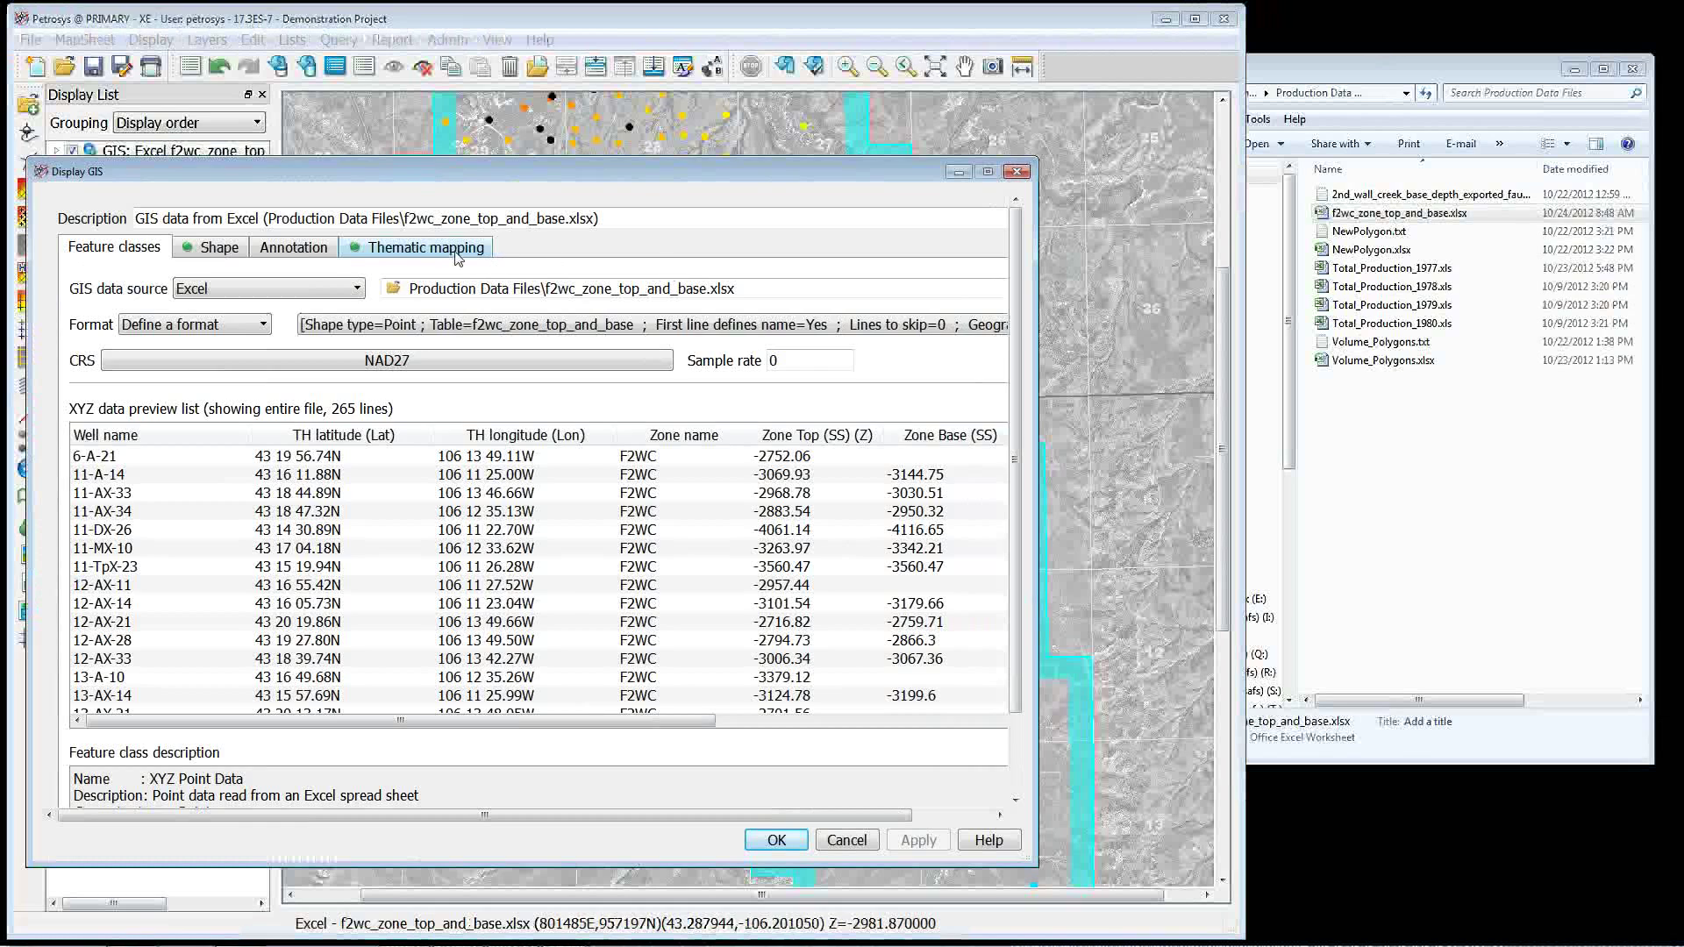
left_click(453, 254)
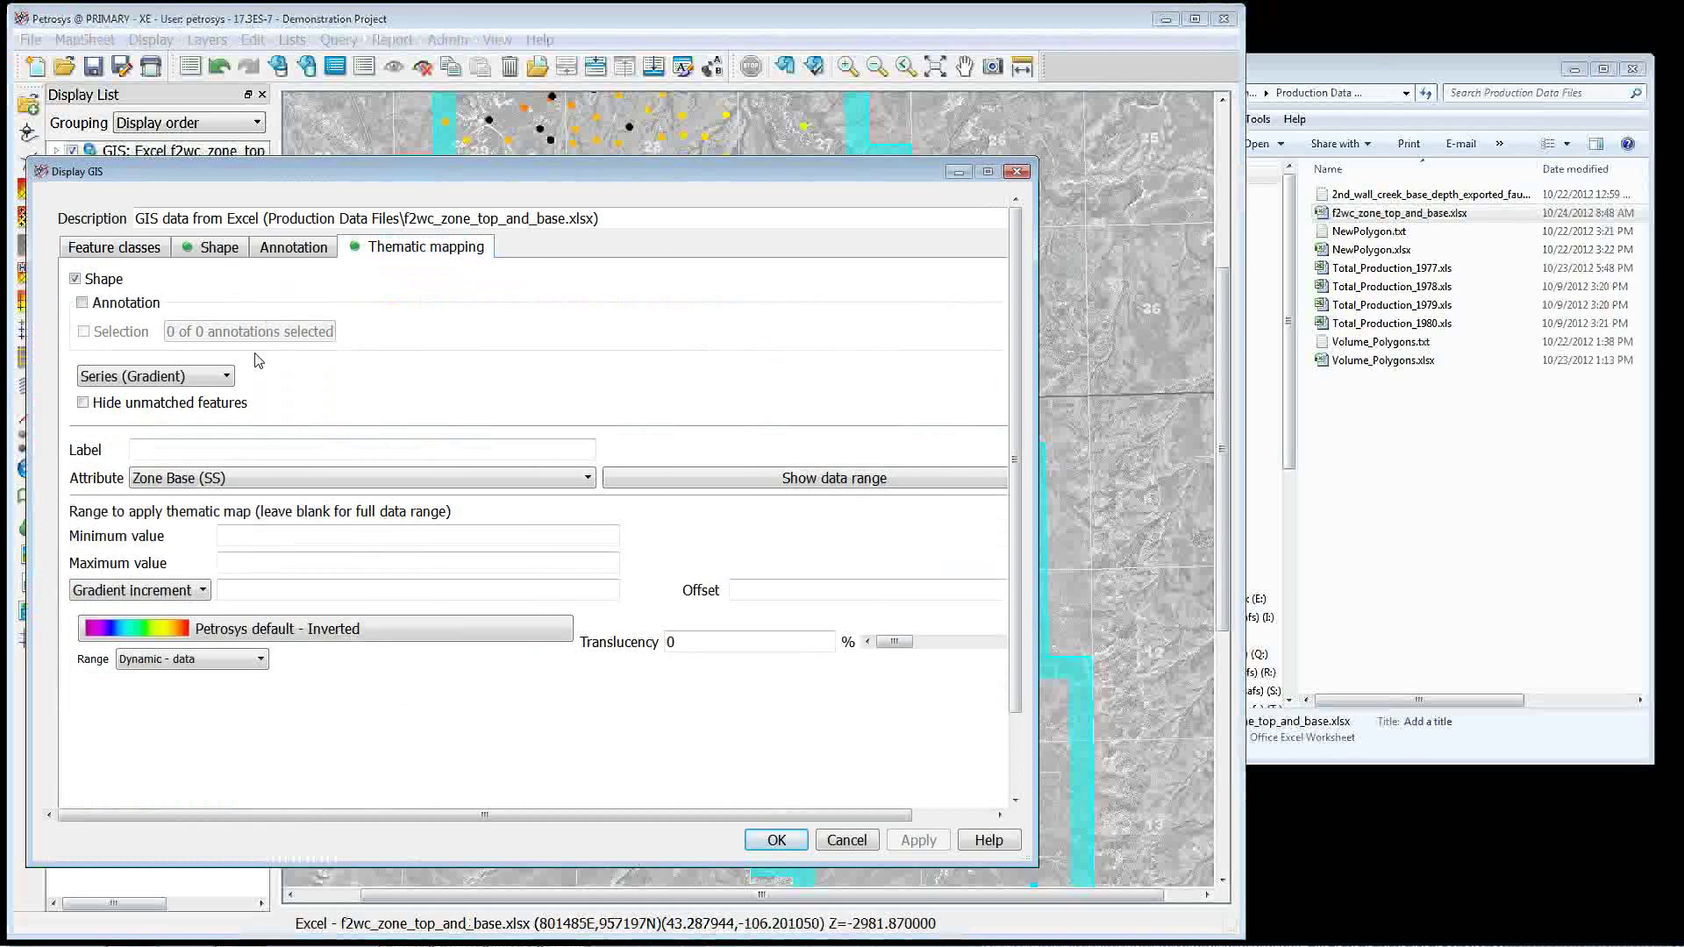
left_click(776, 839)
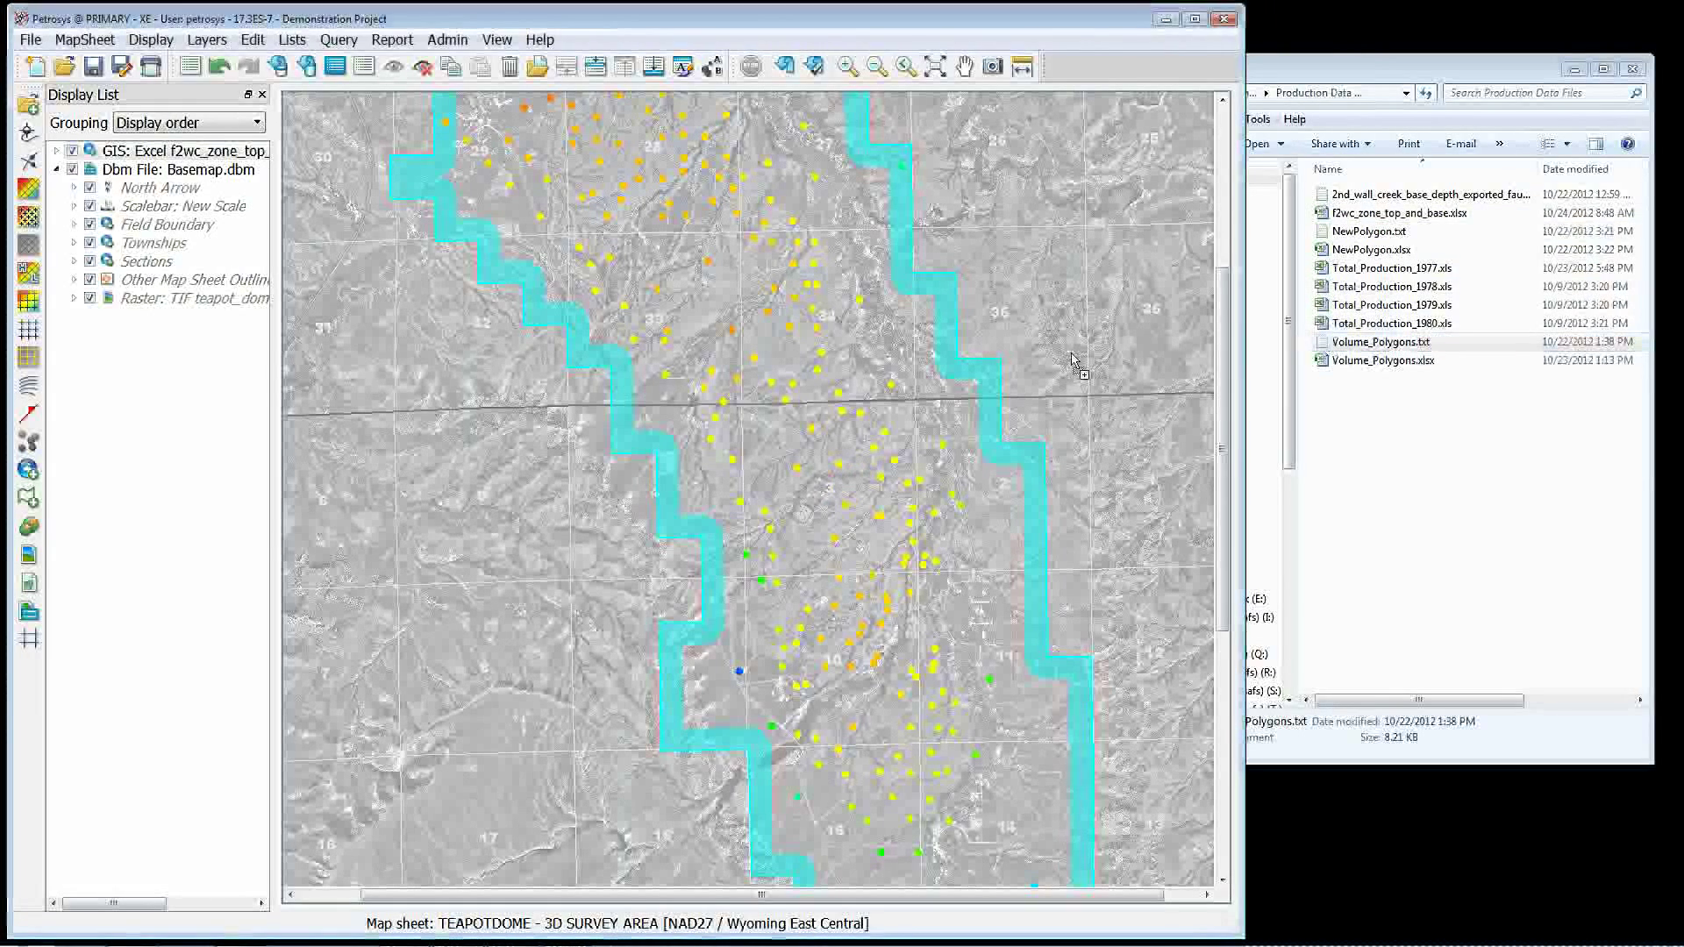
Add the Volume_Polygons.xlsx spreadsheet from the Production Data folder to the map as a new layer.
left_click_drag(1396, 348, 808, 459)
left_click(1391, 381)
left_click(1392, 362)
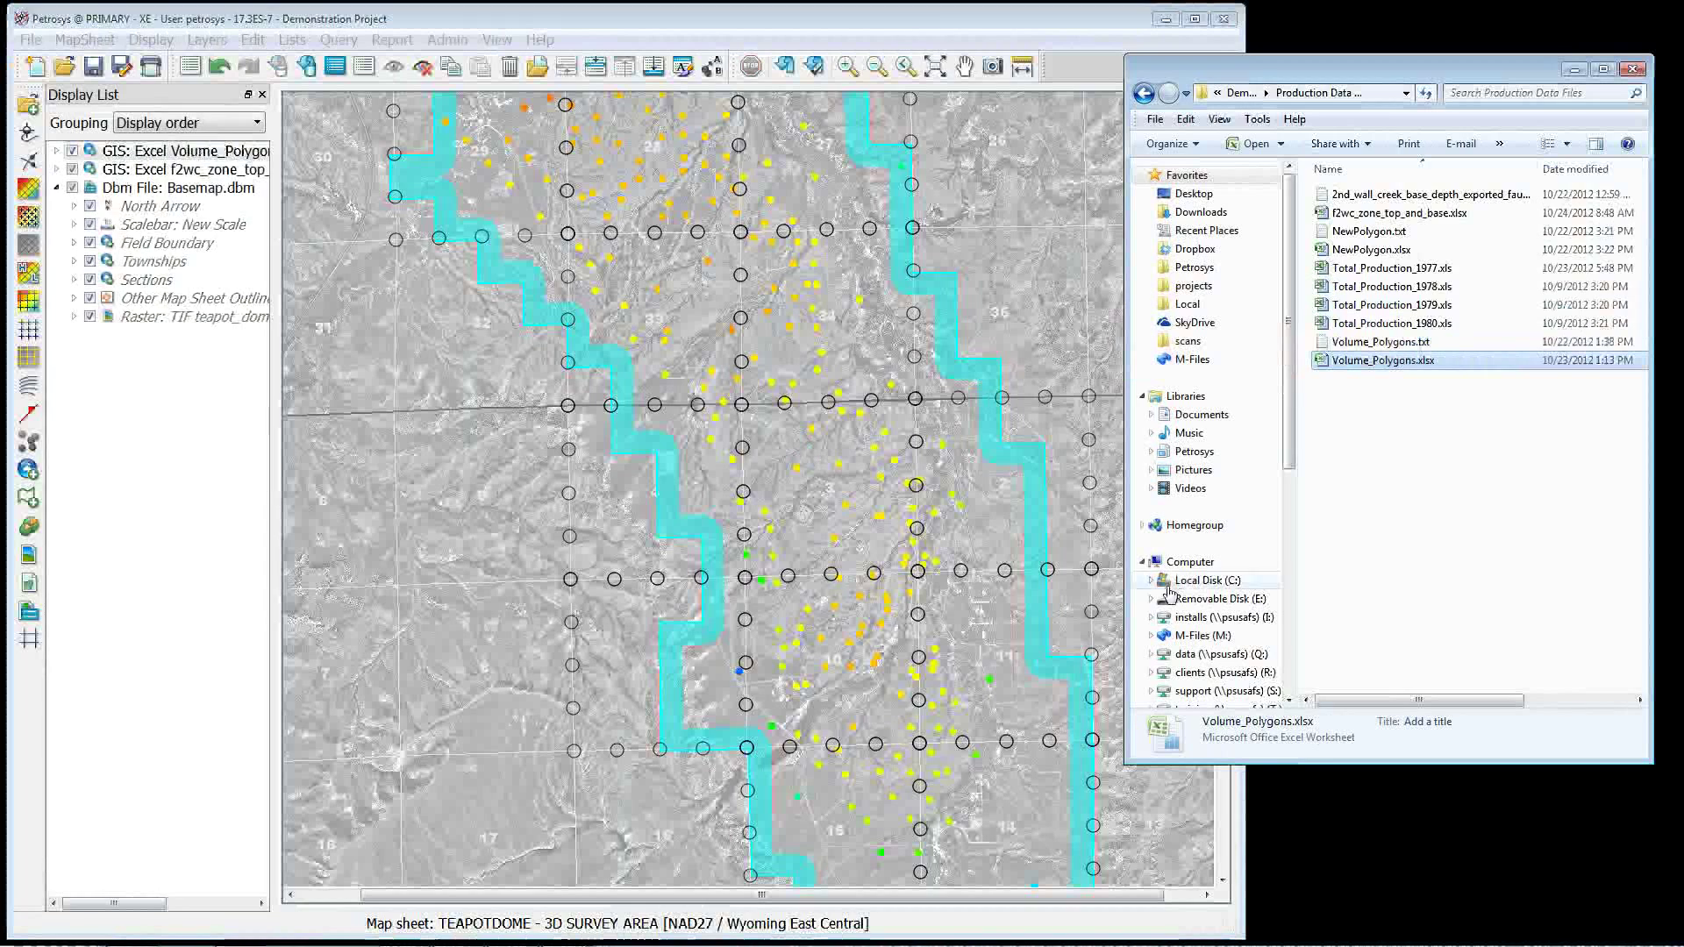
left_click(1080, 297)
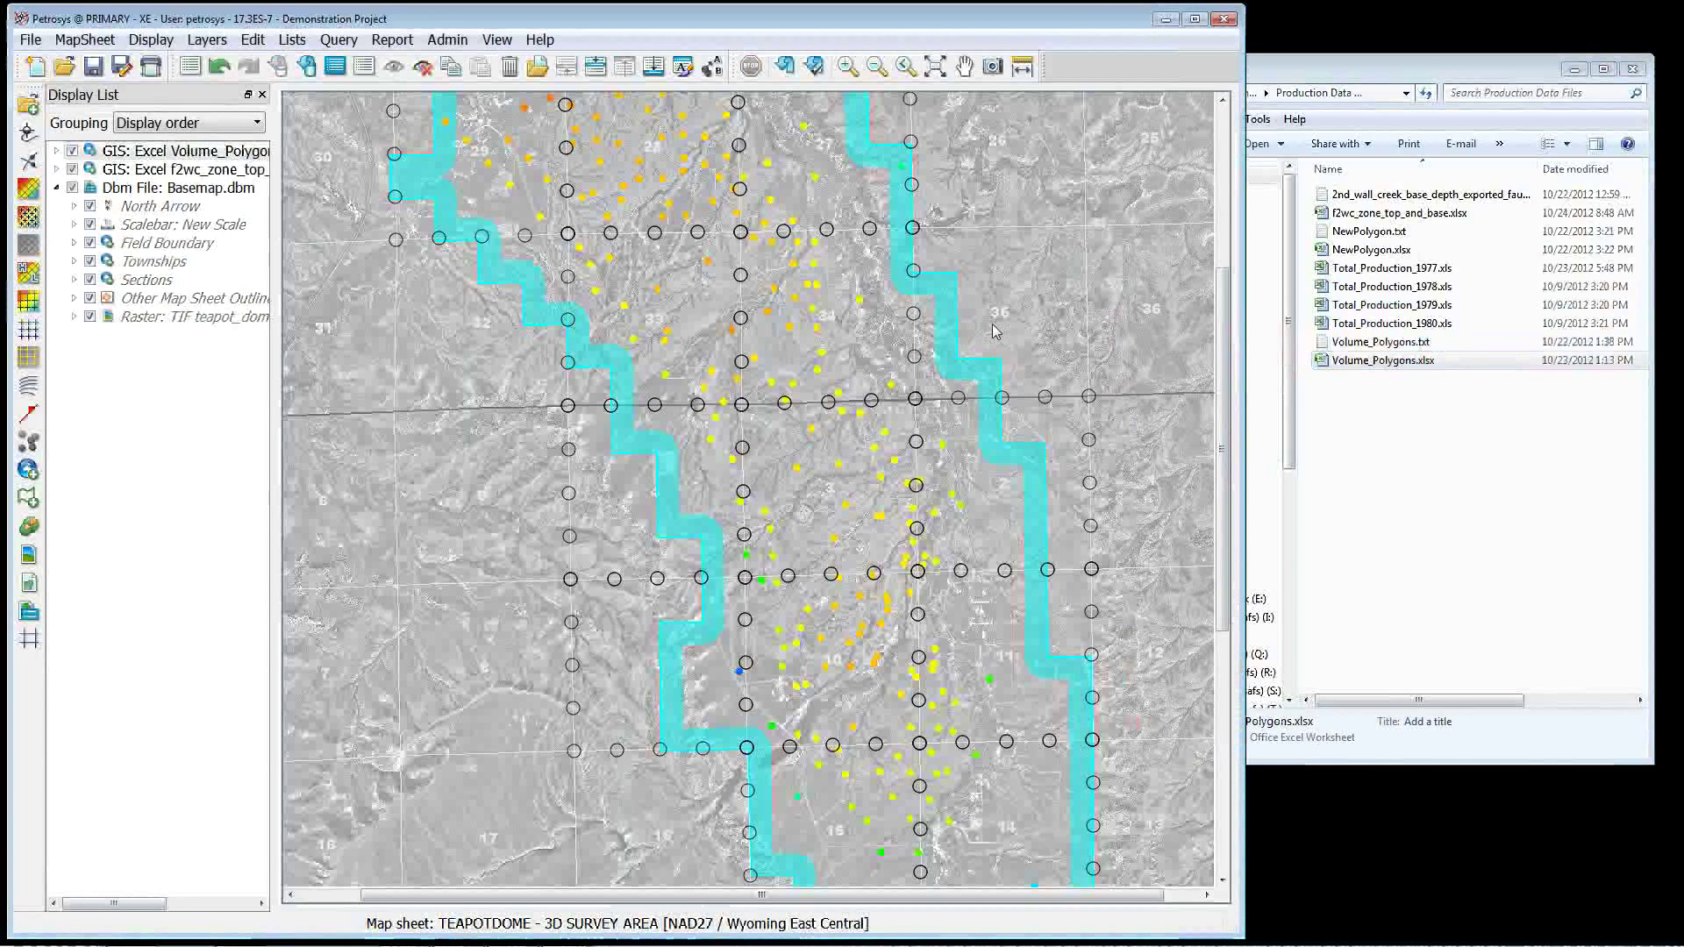
Define the Volume_Polygons.xlsx file format with shape type Polygons and the Seg ID column typed as Segment ID, and accept it.
double_click(1046, 398)
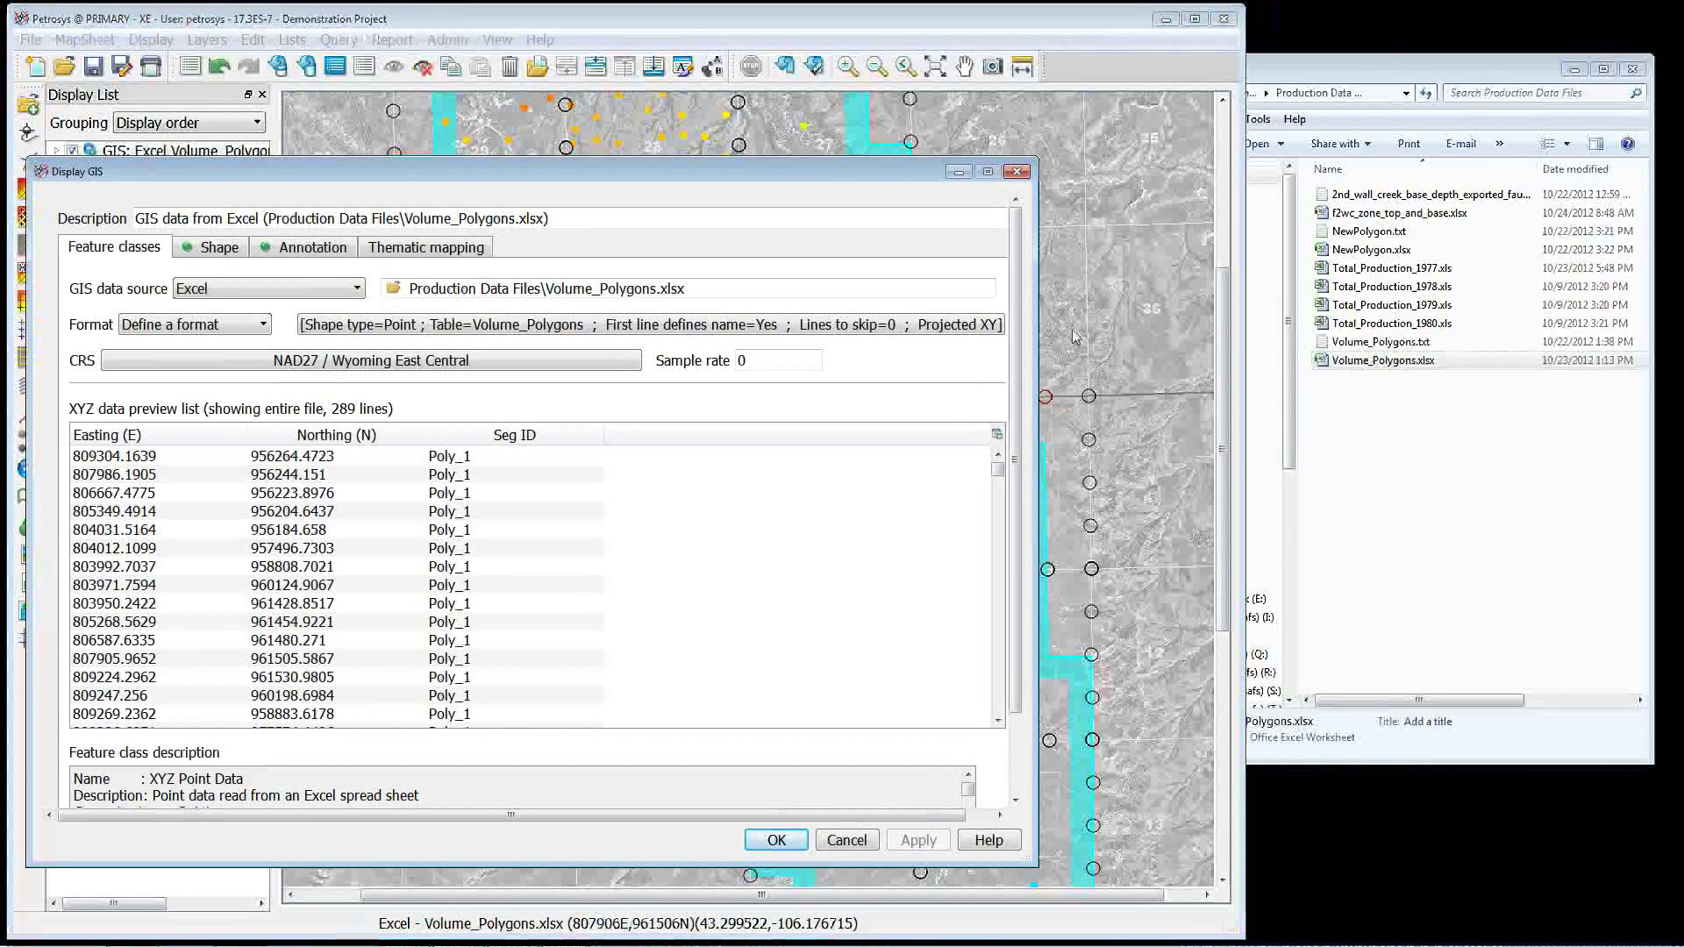
left_click(826, 326)
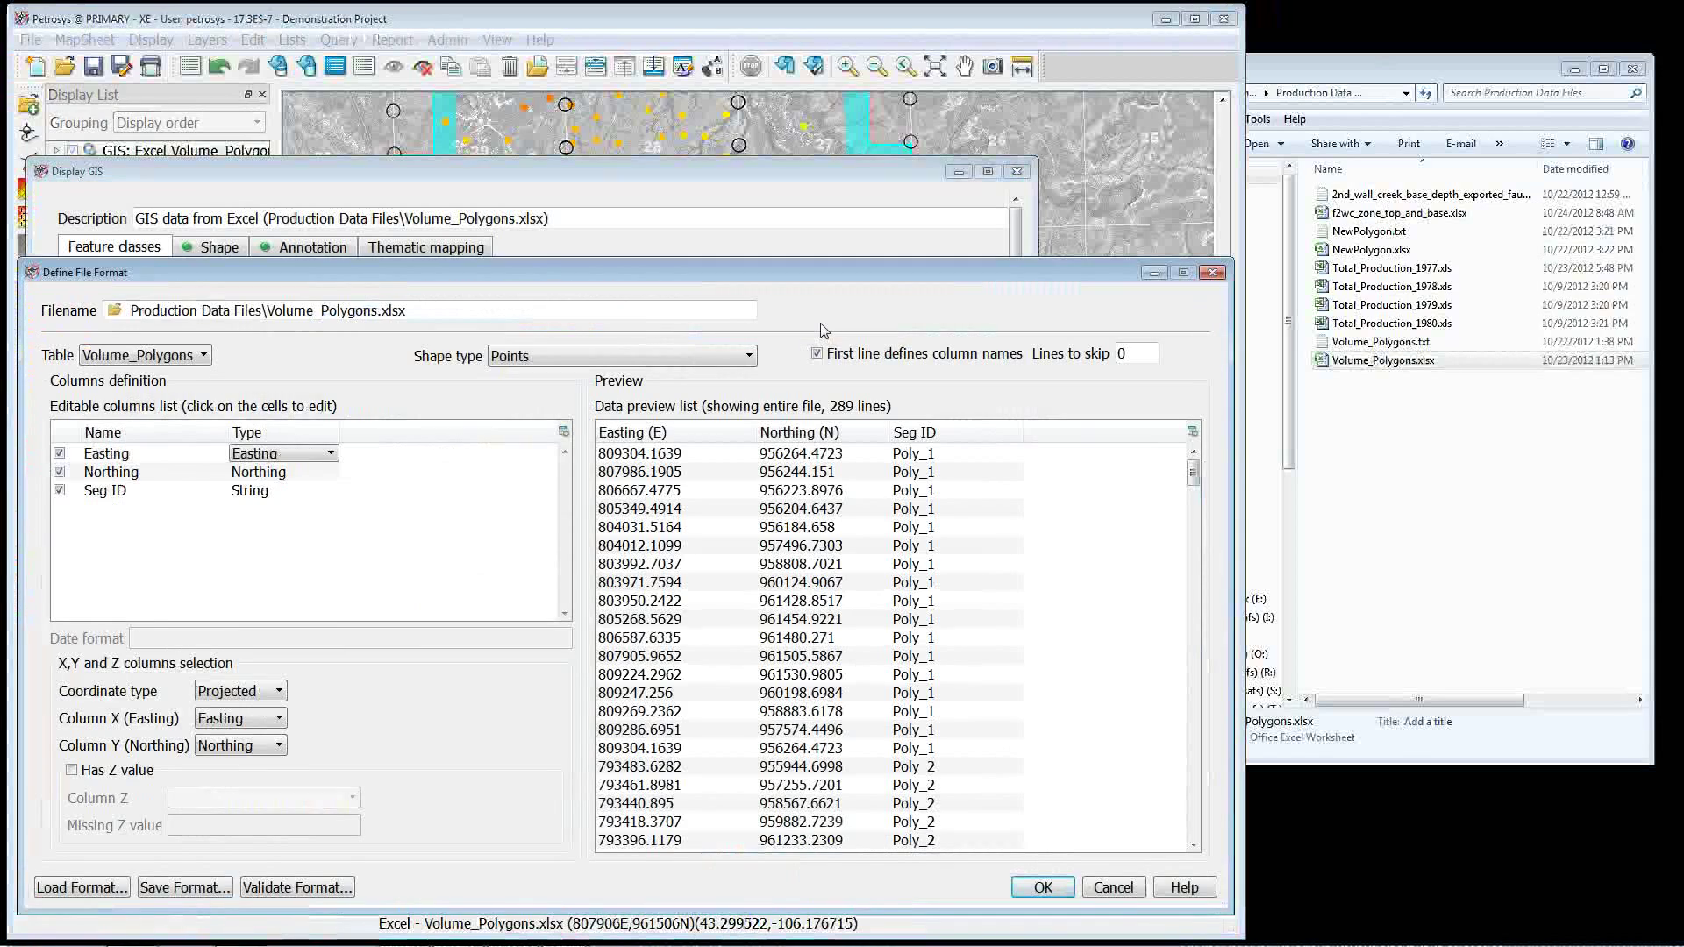
left_click_drag(815, 276, 850, 211)
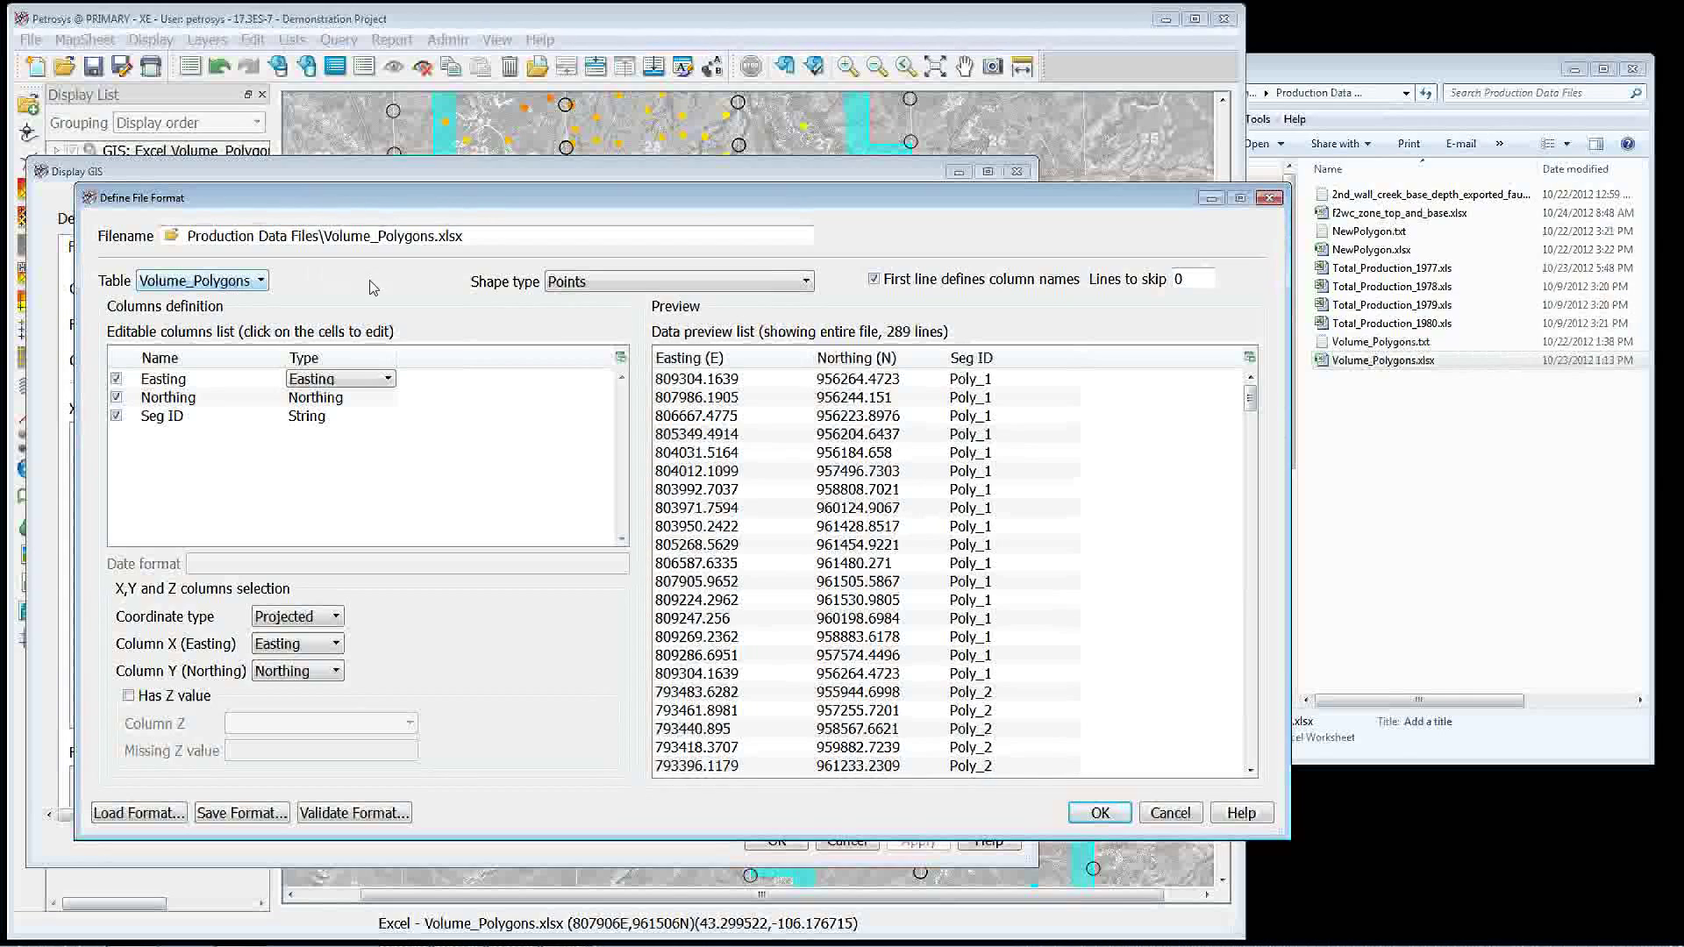
left_click(801, 283)
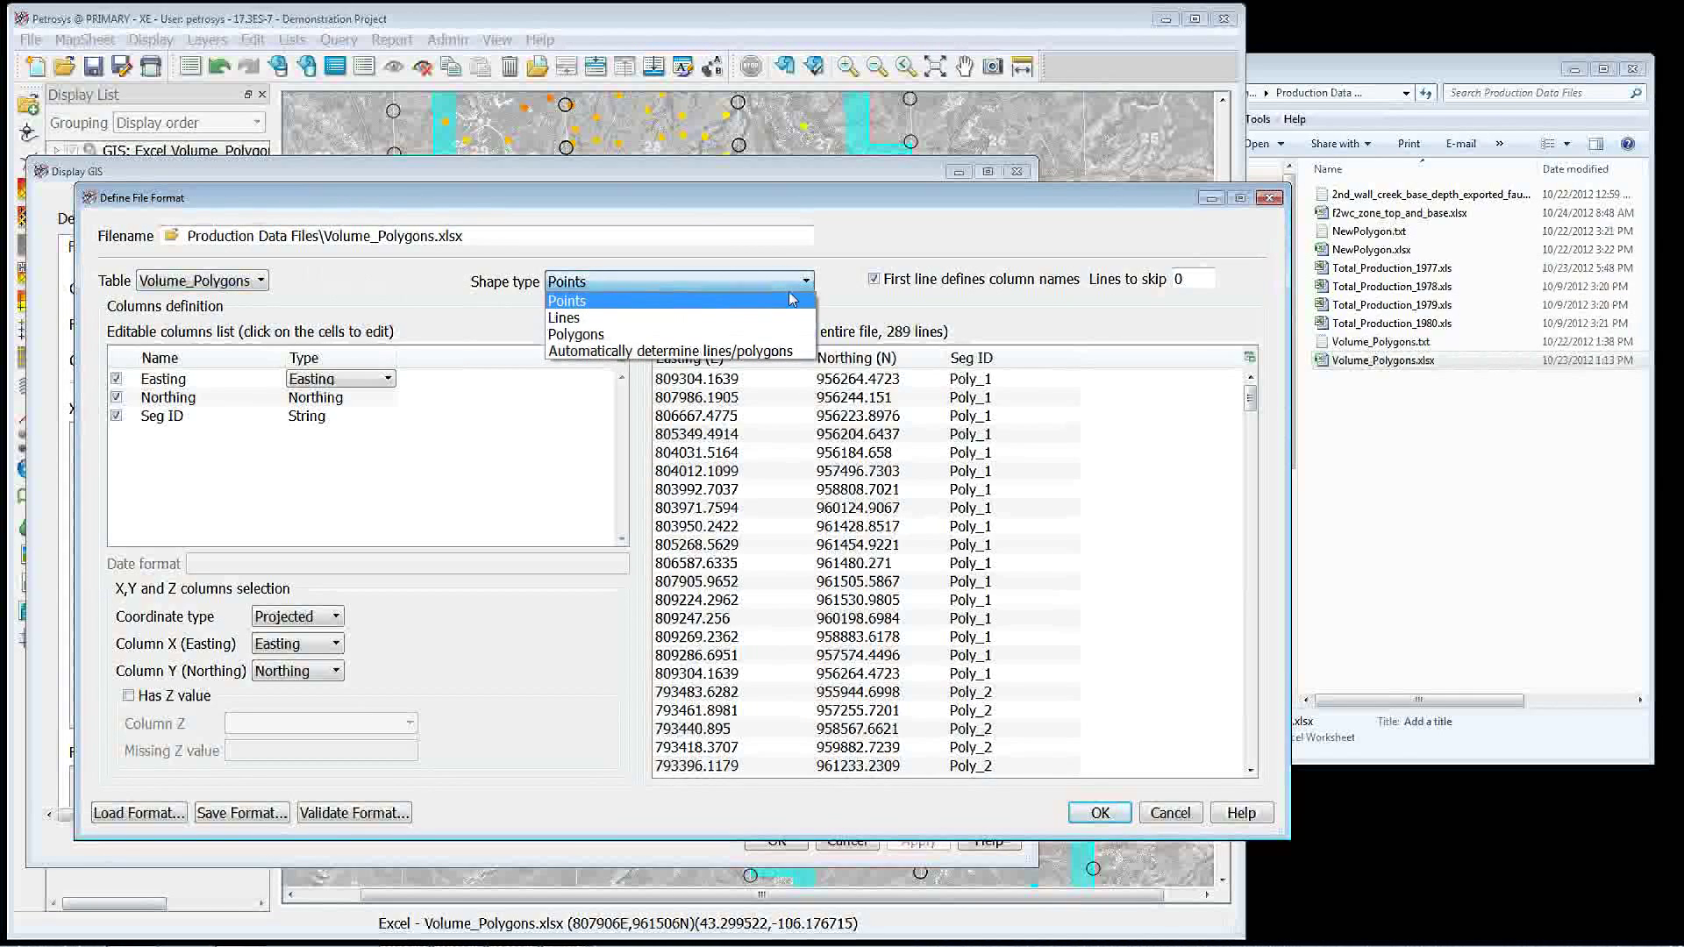
left_click(769, 334)
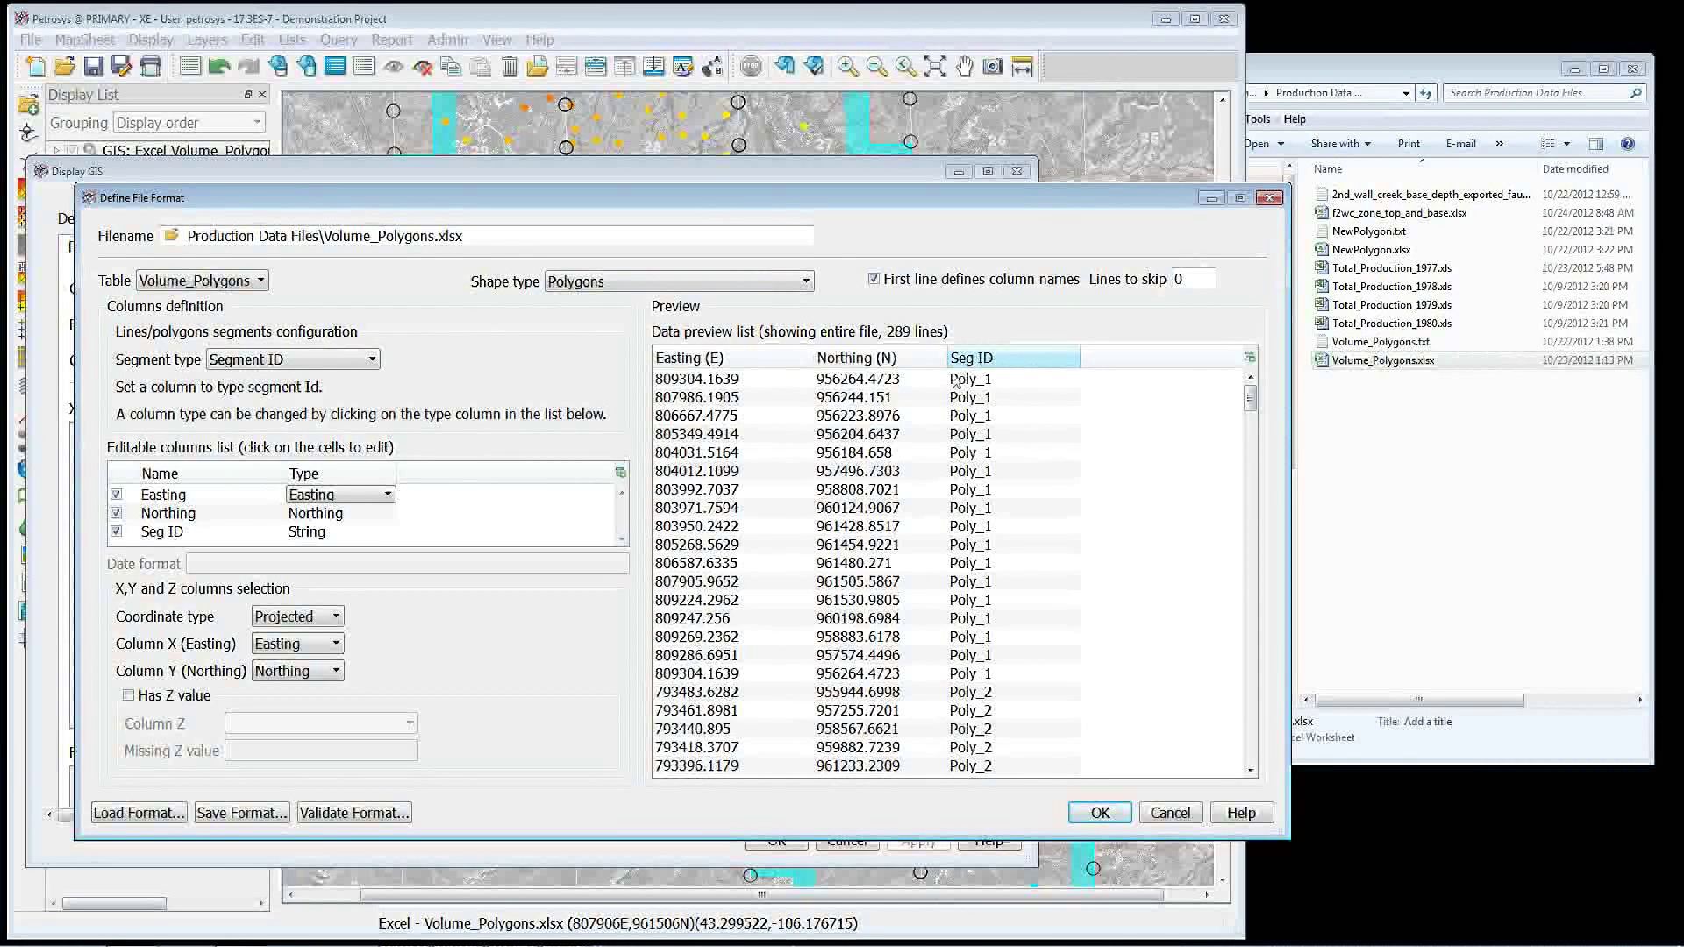
left_click(313, 537)
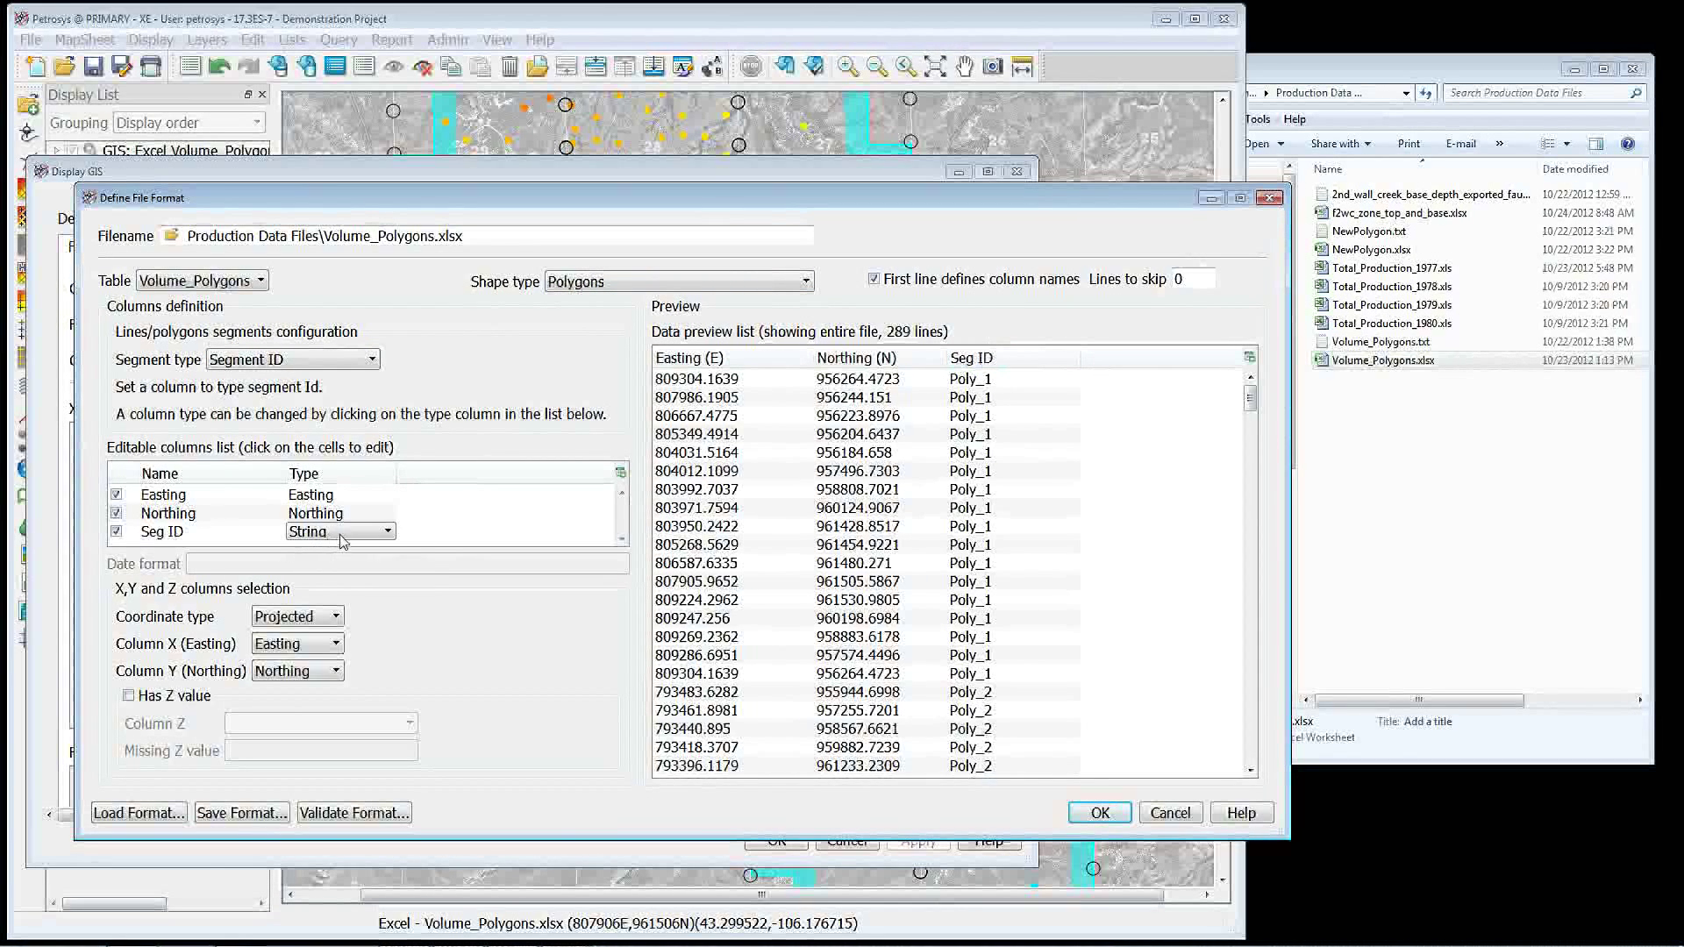
left_click(341, 538)
left_click(345, 719)
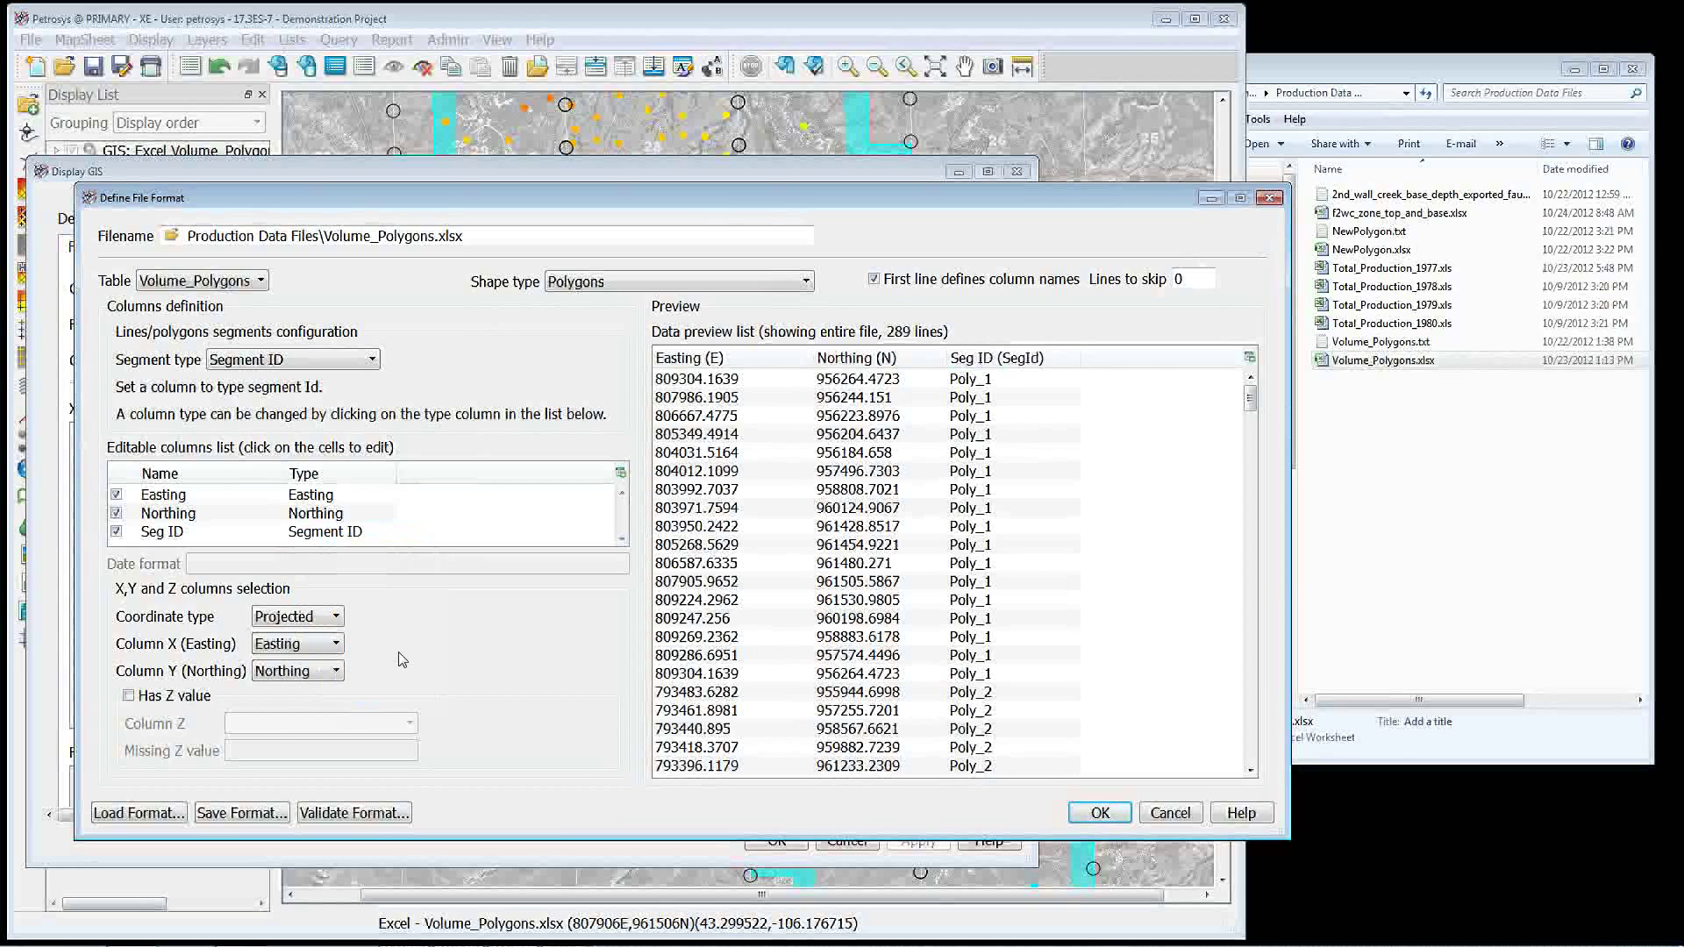
left_click(1127, 817)
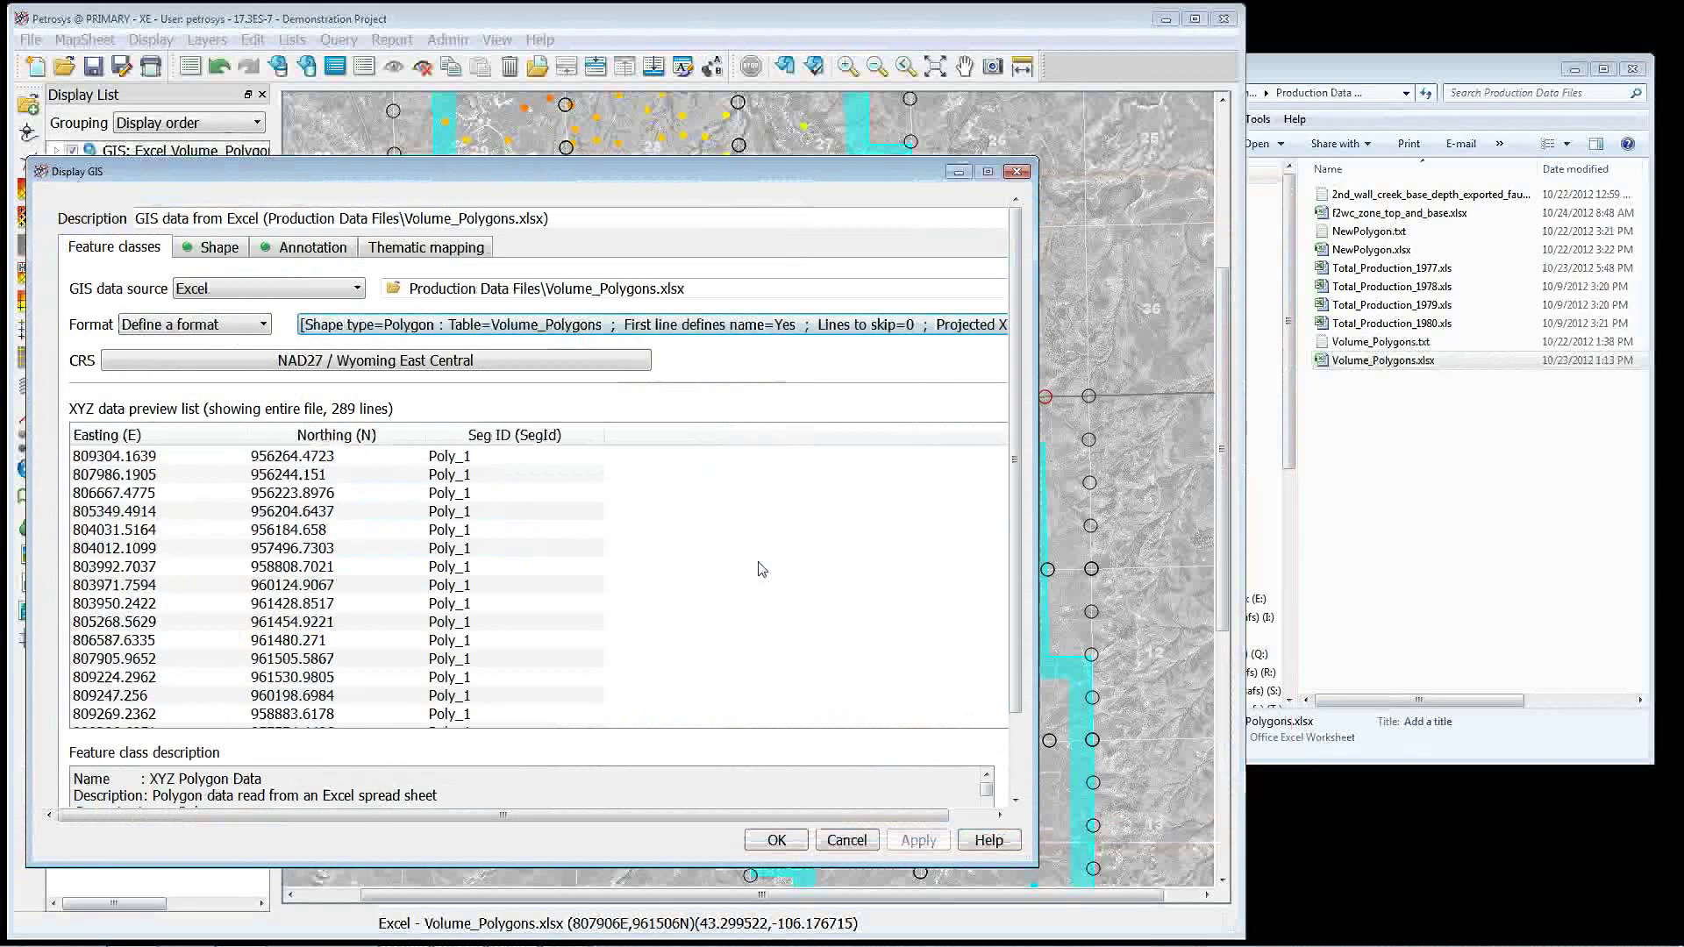
Set the line style of the polygon shapes to a scaled width of 2.
left_click(233, 247)
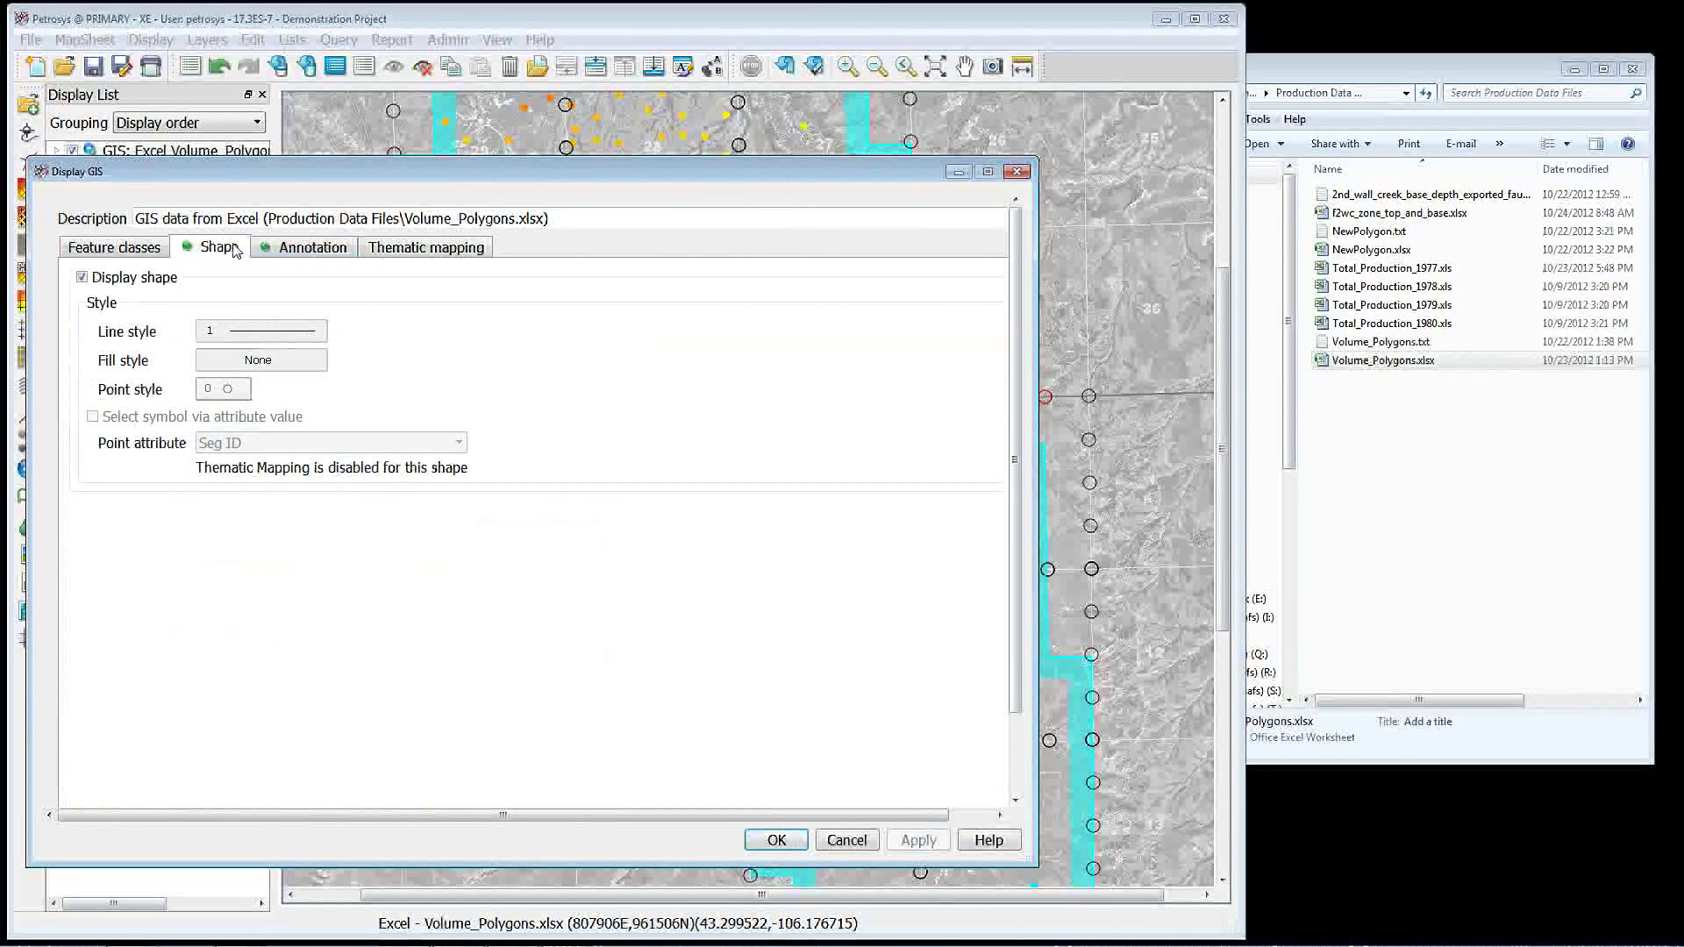
left_click(230, 331)
left_click(573, 421)
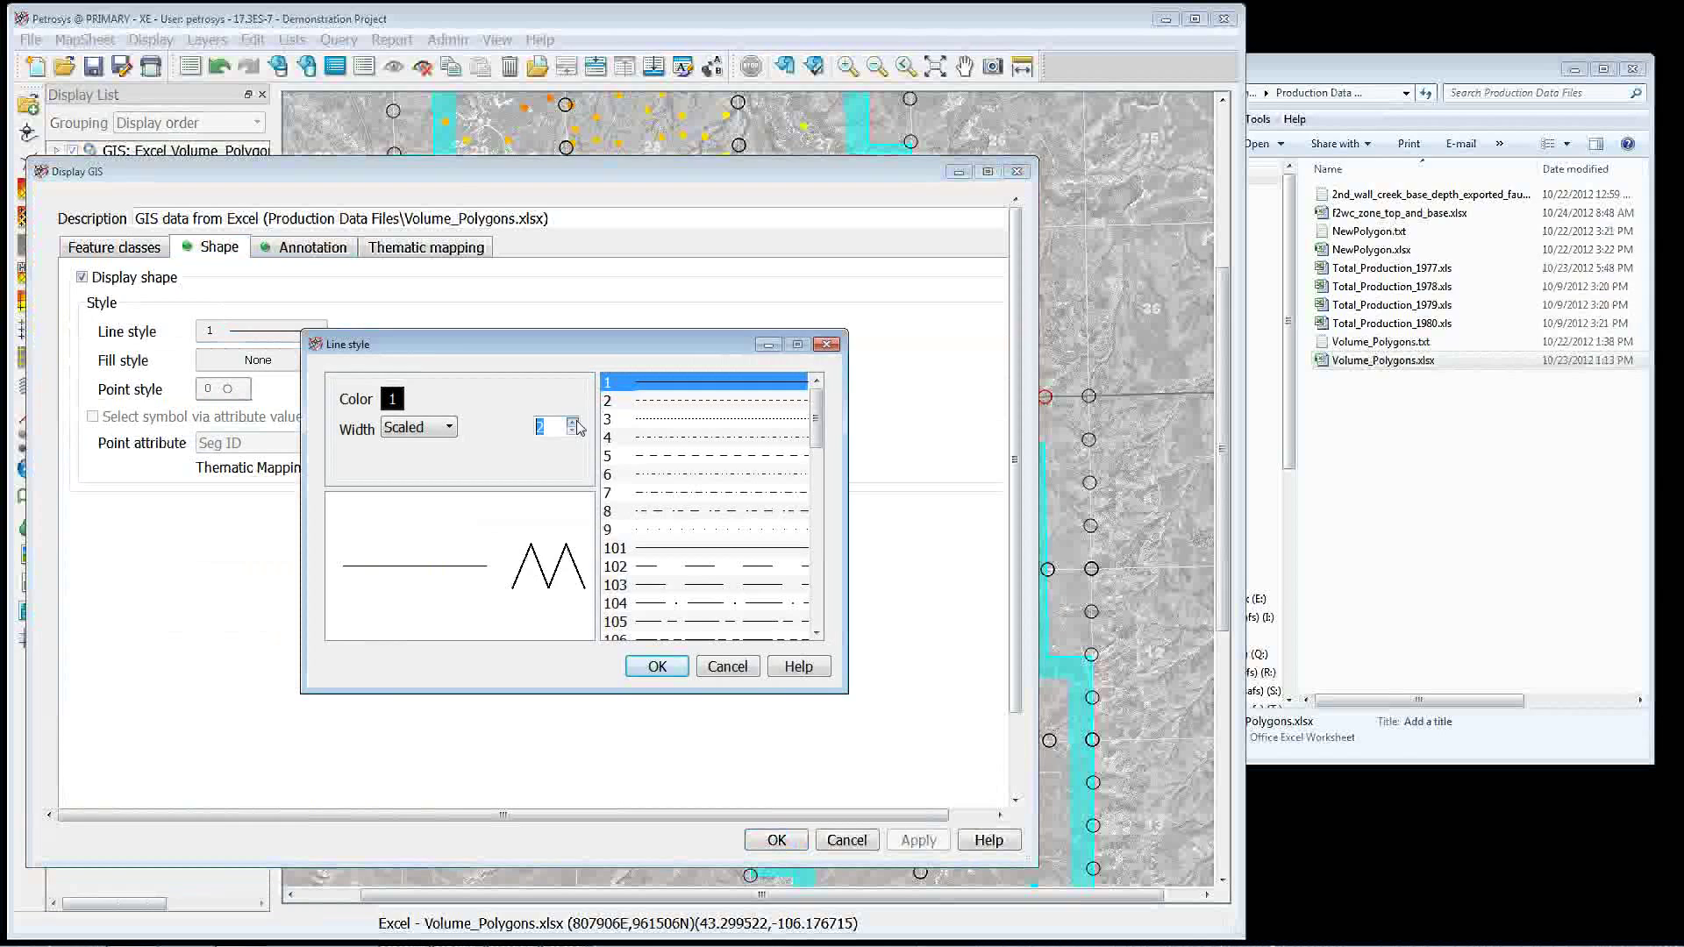
left_click(683, 666)
Annotate the polygons with their Seg ID attribute, with a text size of 5 mm and Opaque transparency, and accept the layer settings.
left_click(304, 250)
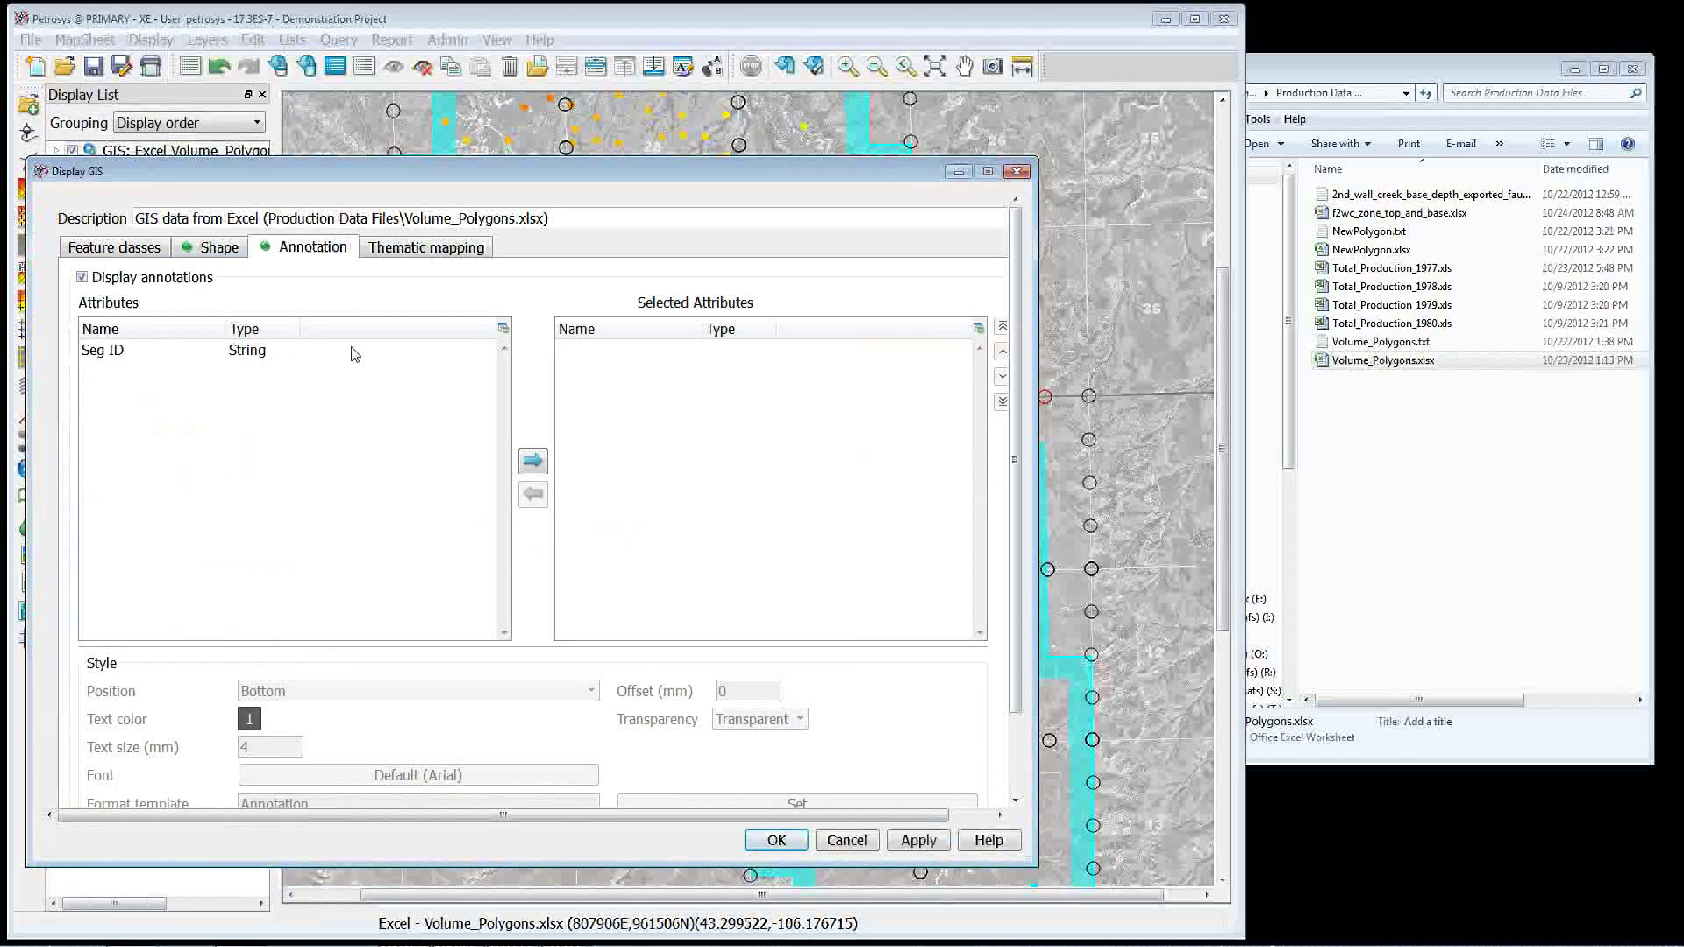
left_click(243, 355)
left_click(532, 461)
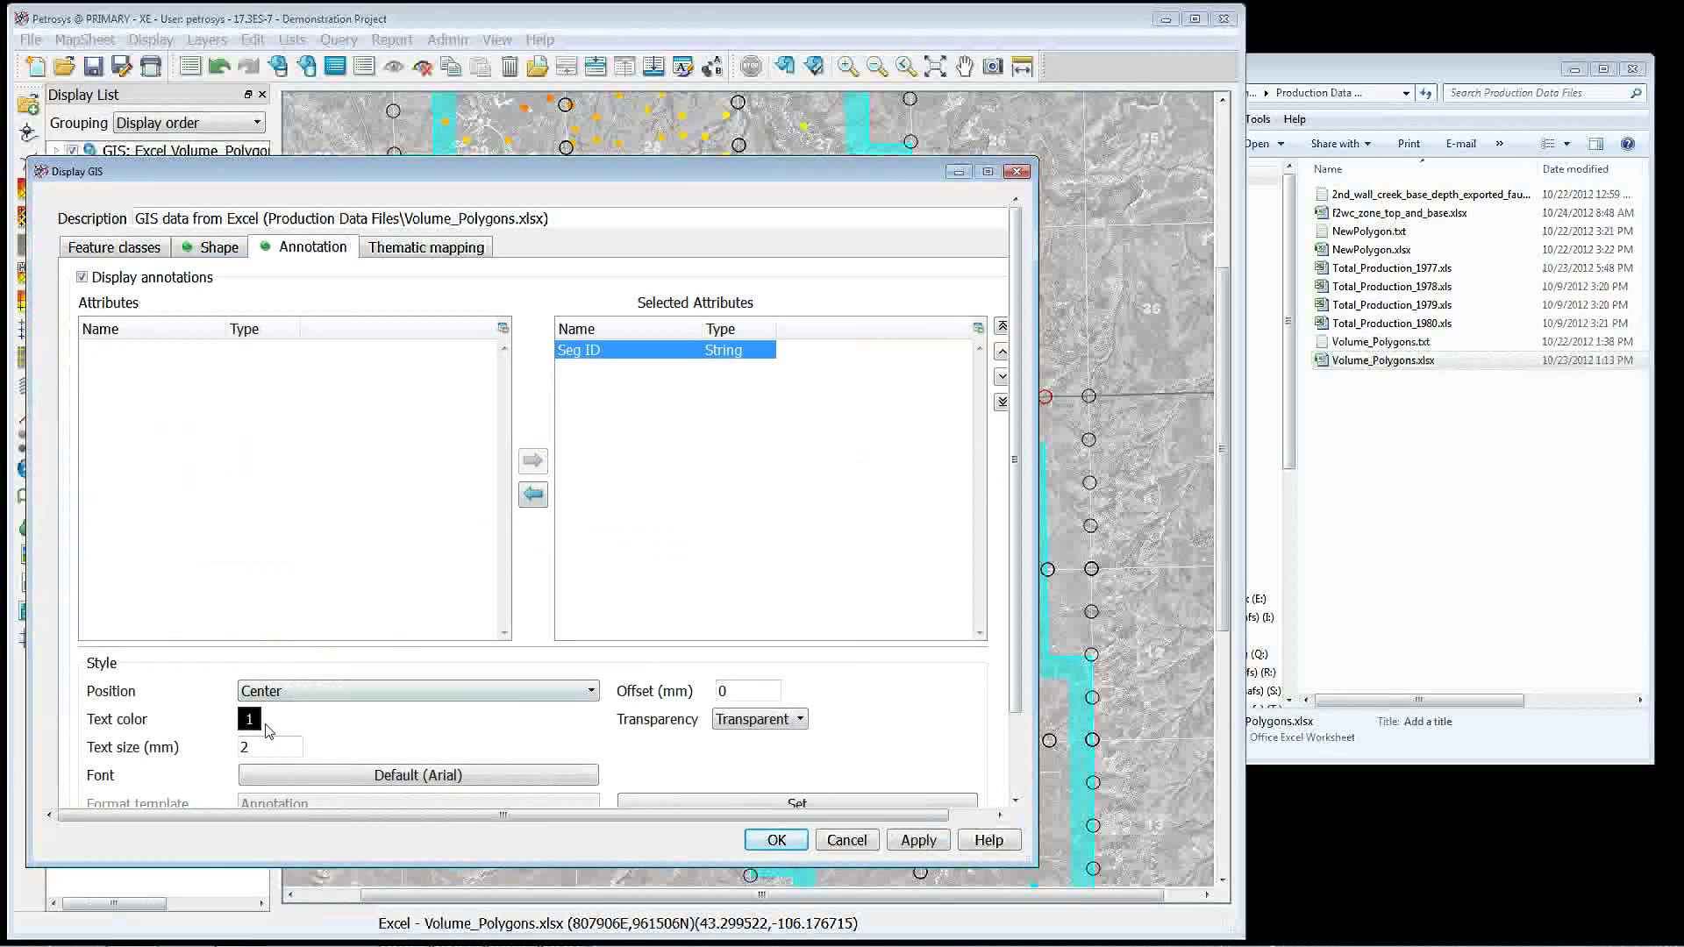
double_click(244, 747)
type("5")
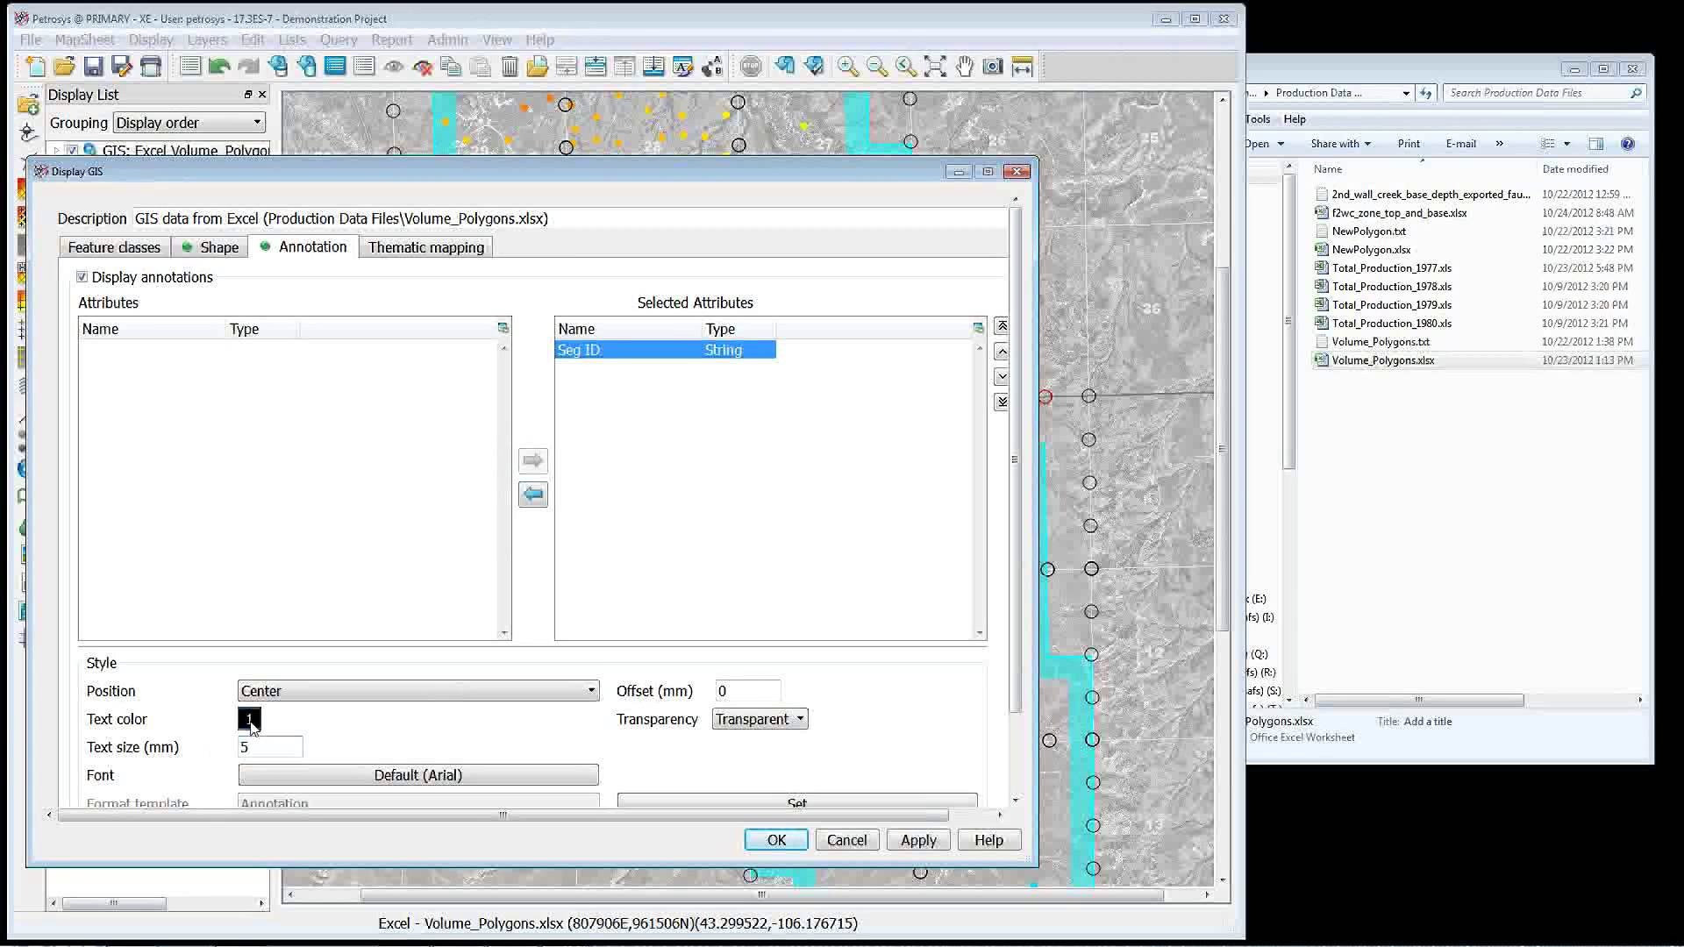
left_click(279, 691)
left_click(278, 692)
left_click(758, 720)
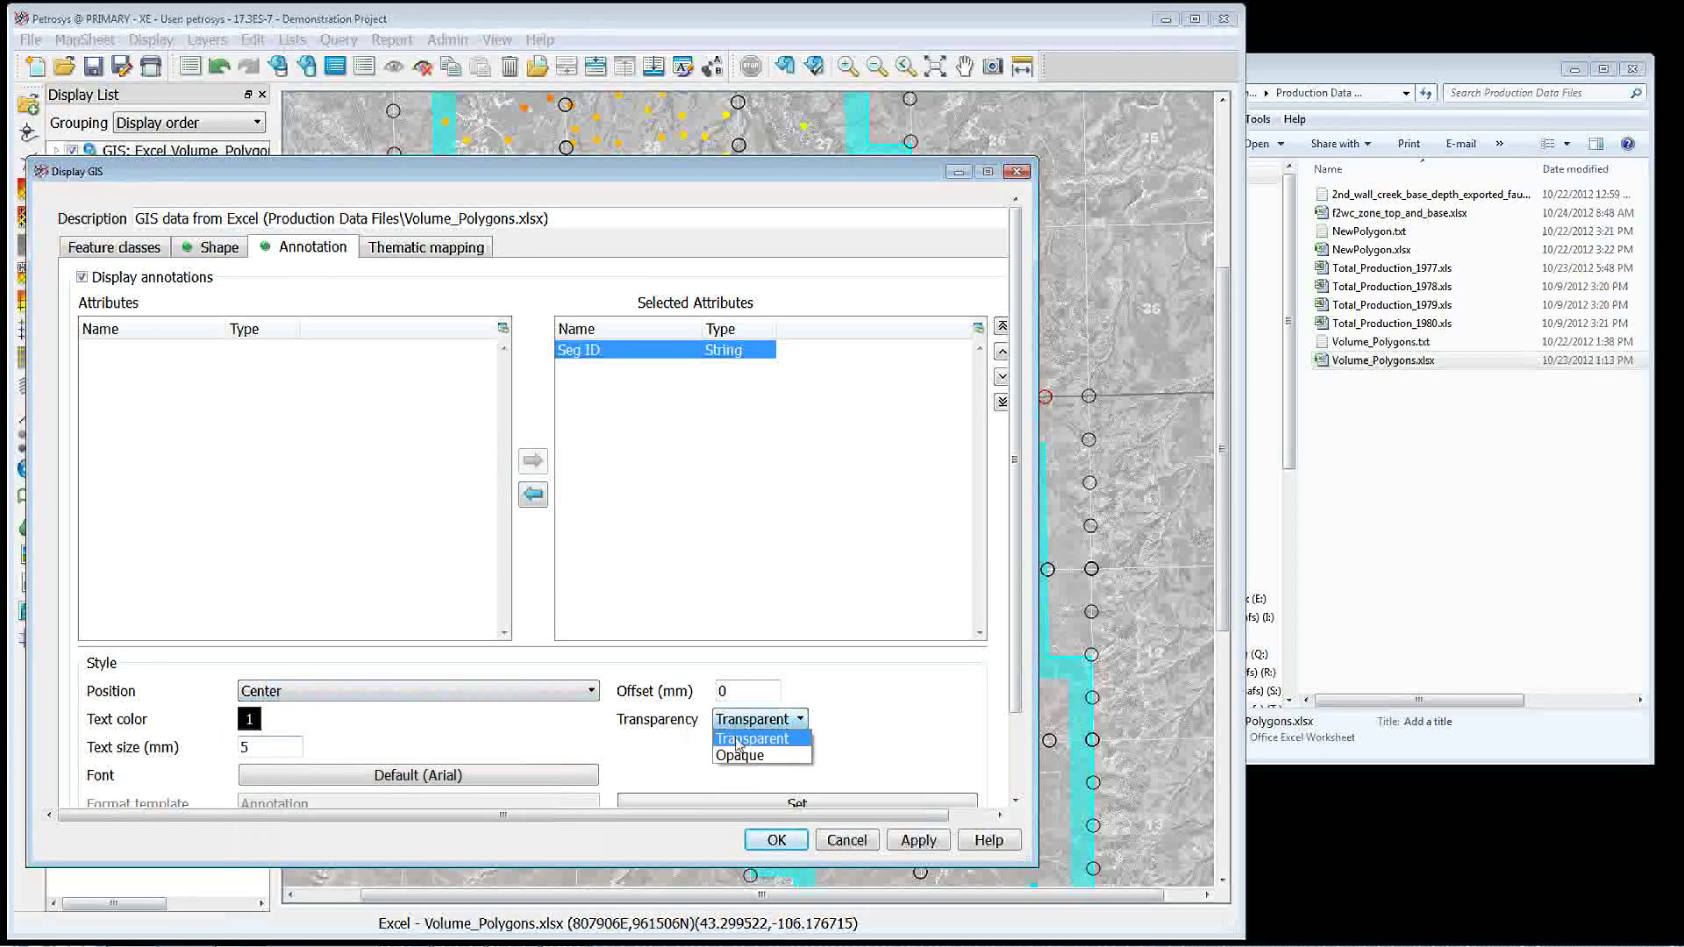
left_click(740, 756)
left_click(776, 839)
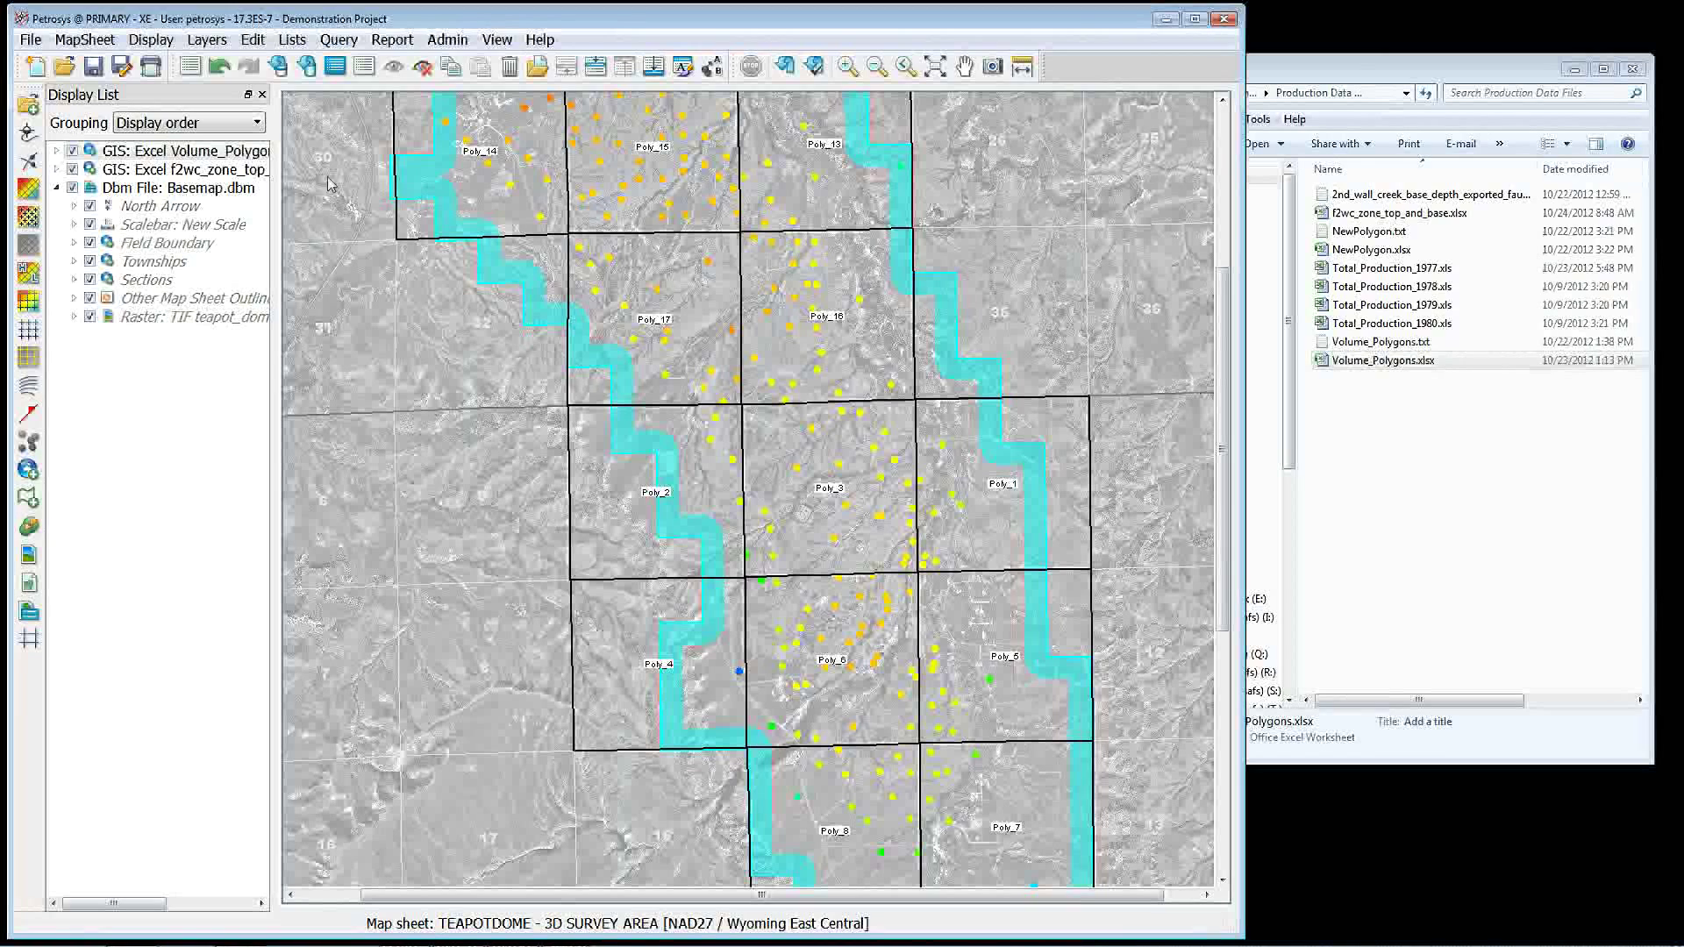
Review the data source types available for a new GIS display layer, leaving without adding one.
left_click(174, 41)
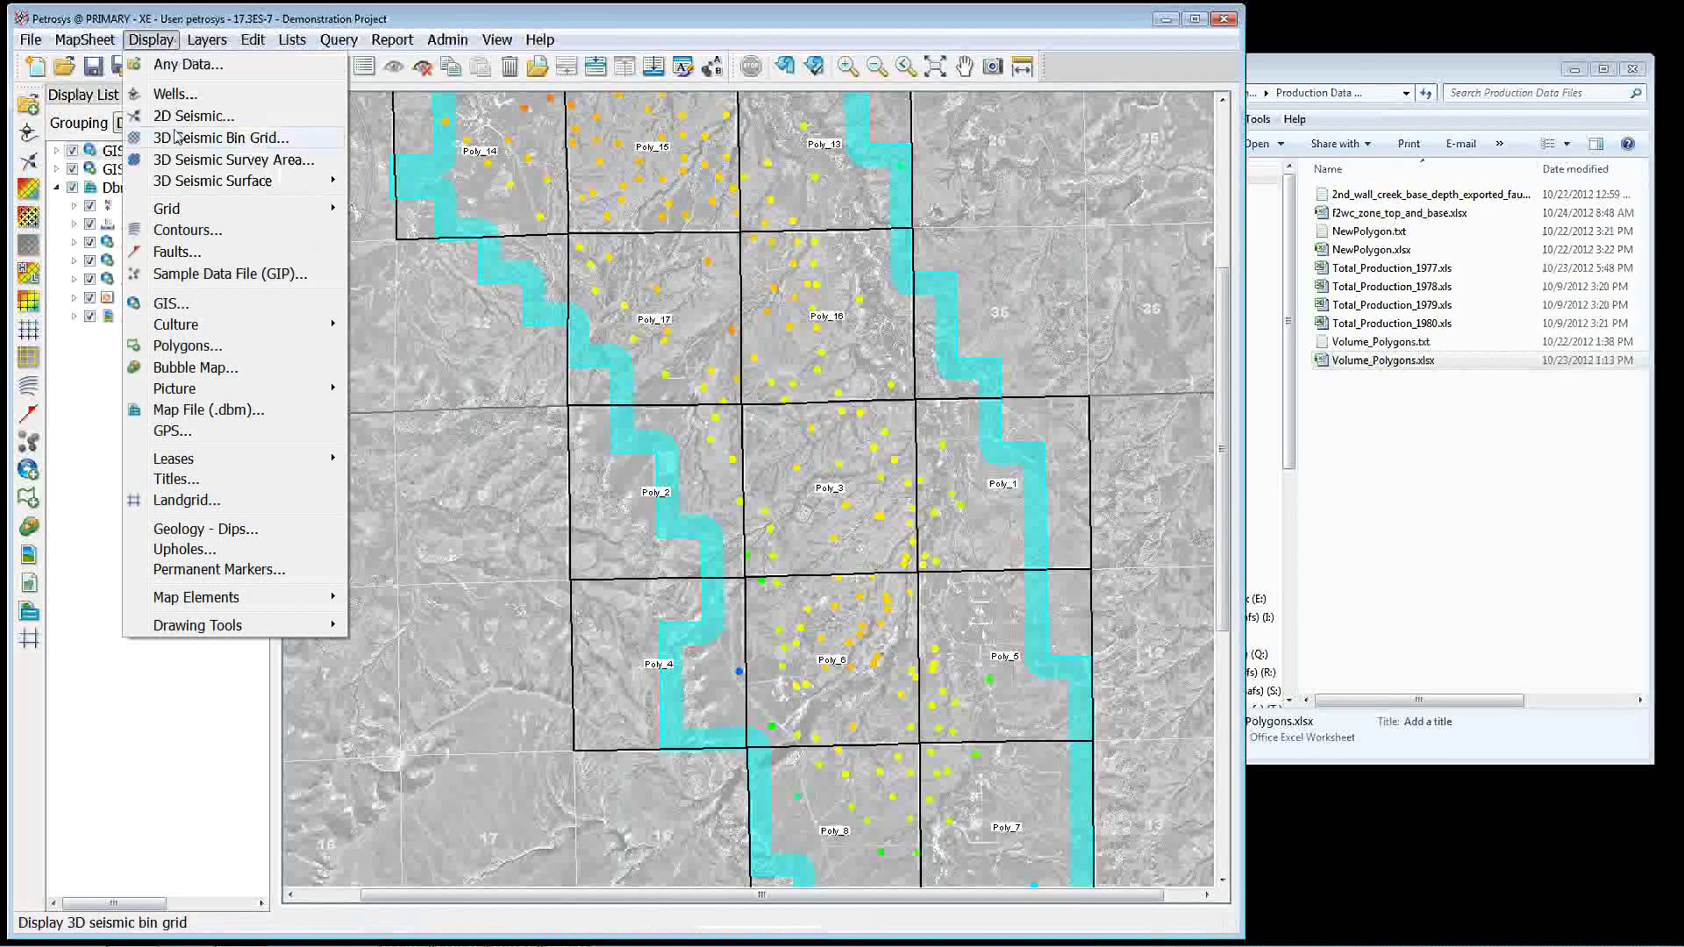
left_click(182, 307)
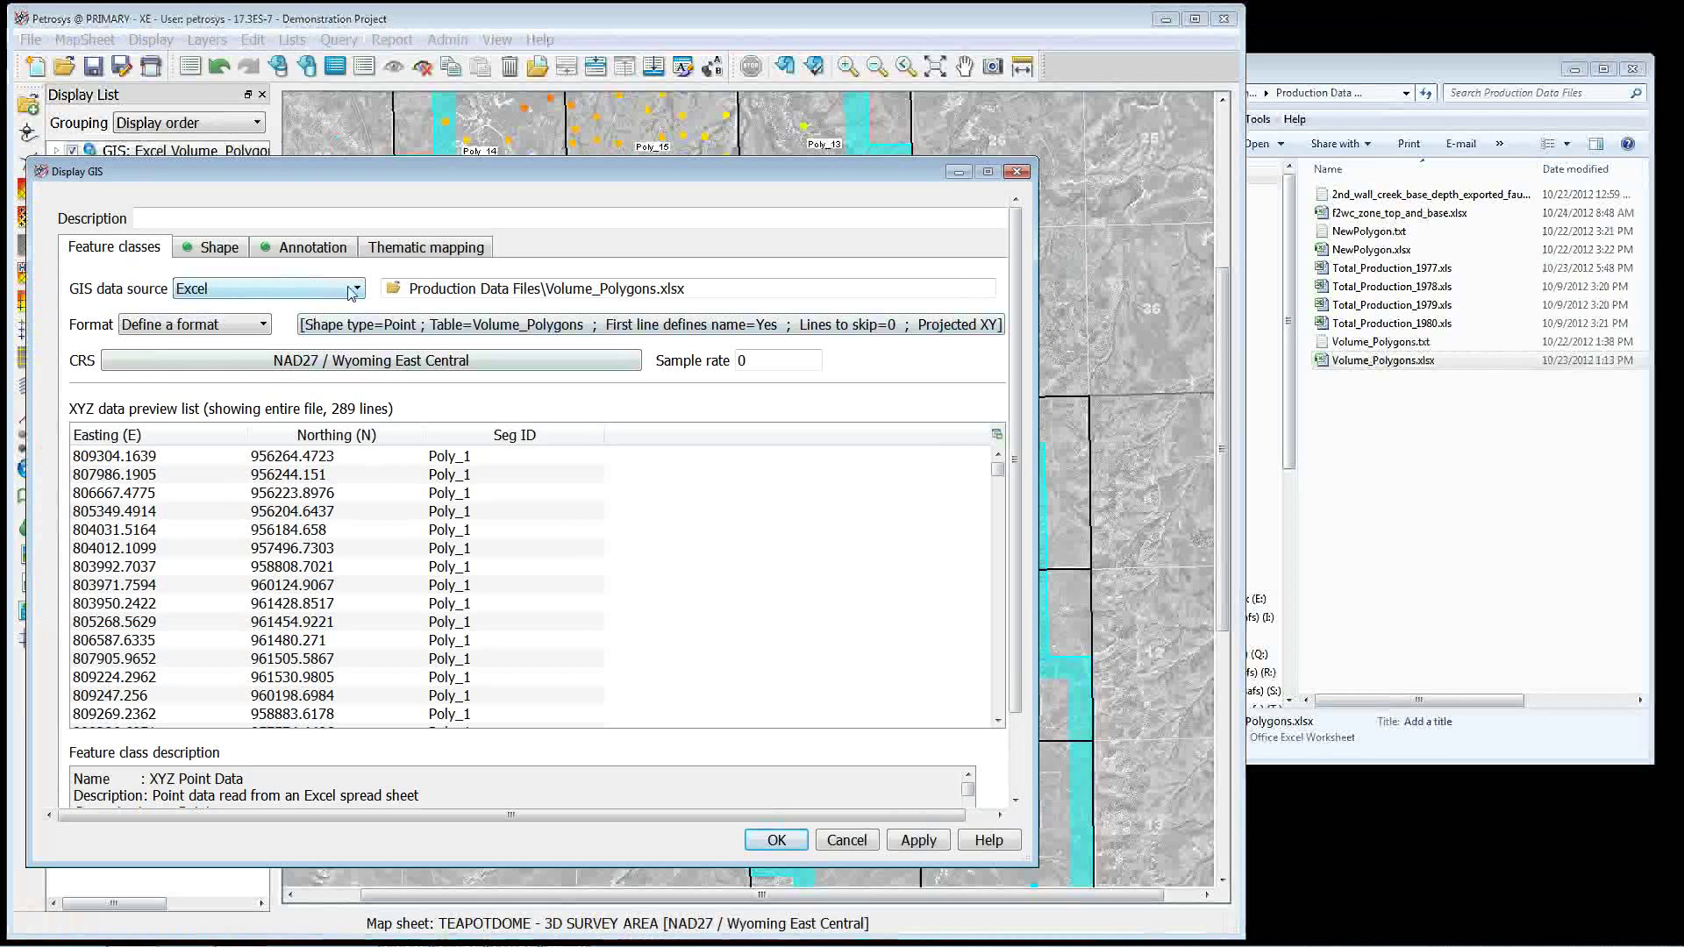
left_click(353, 291)
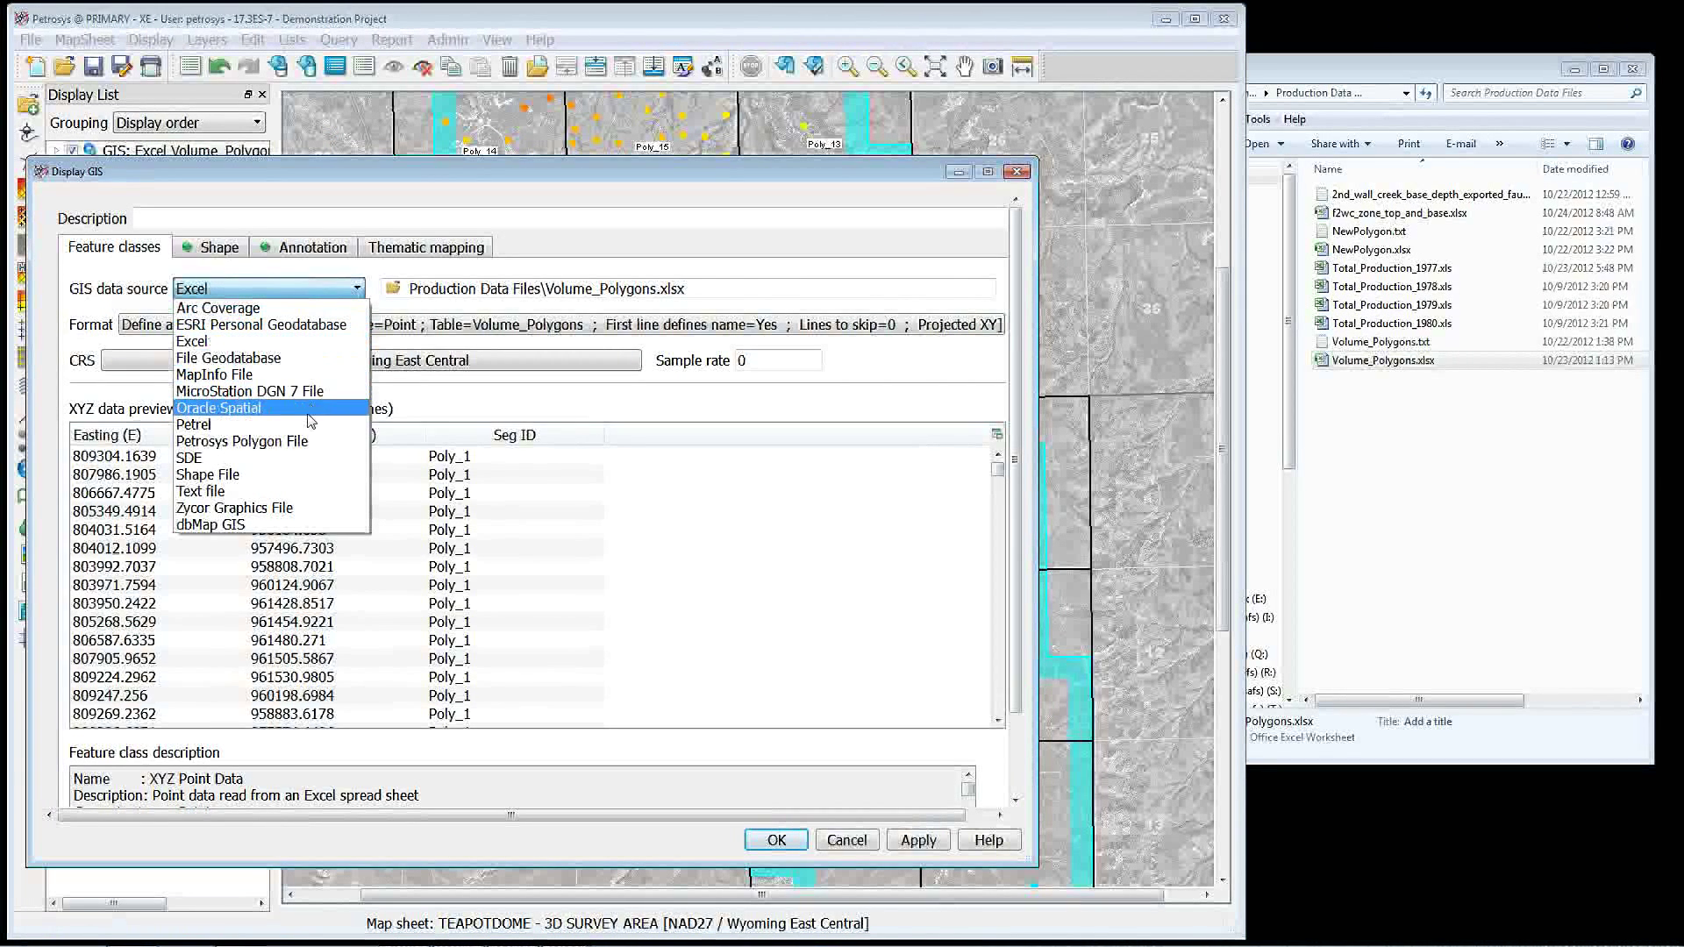
left_click(486, 410)
left_click(848, 841)
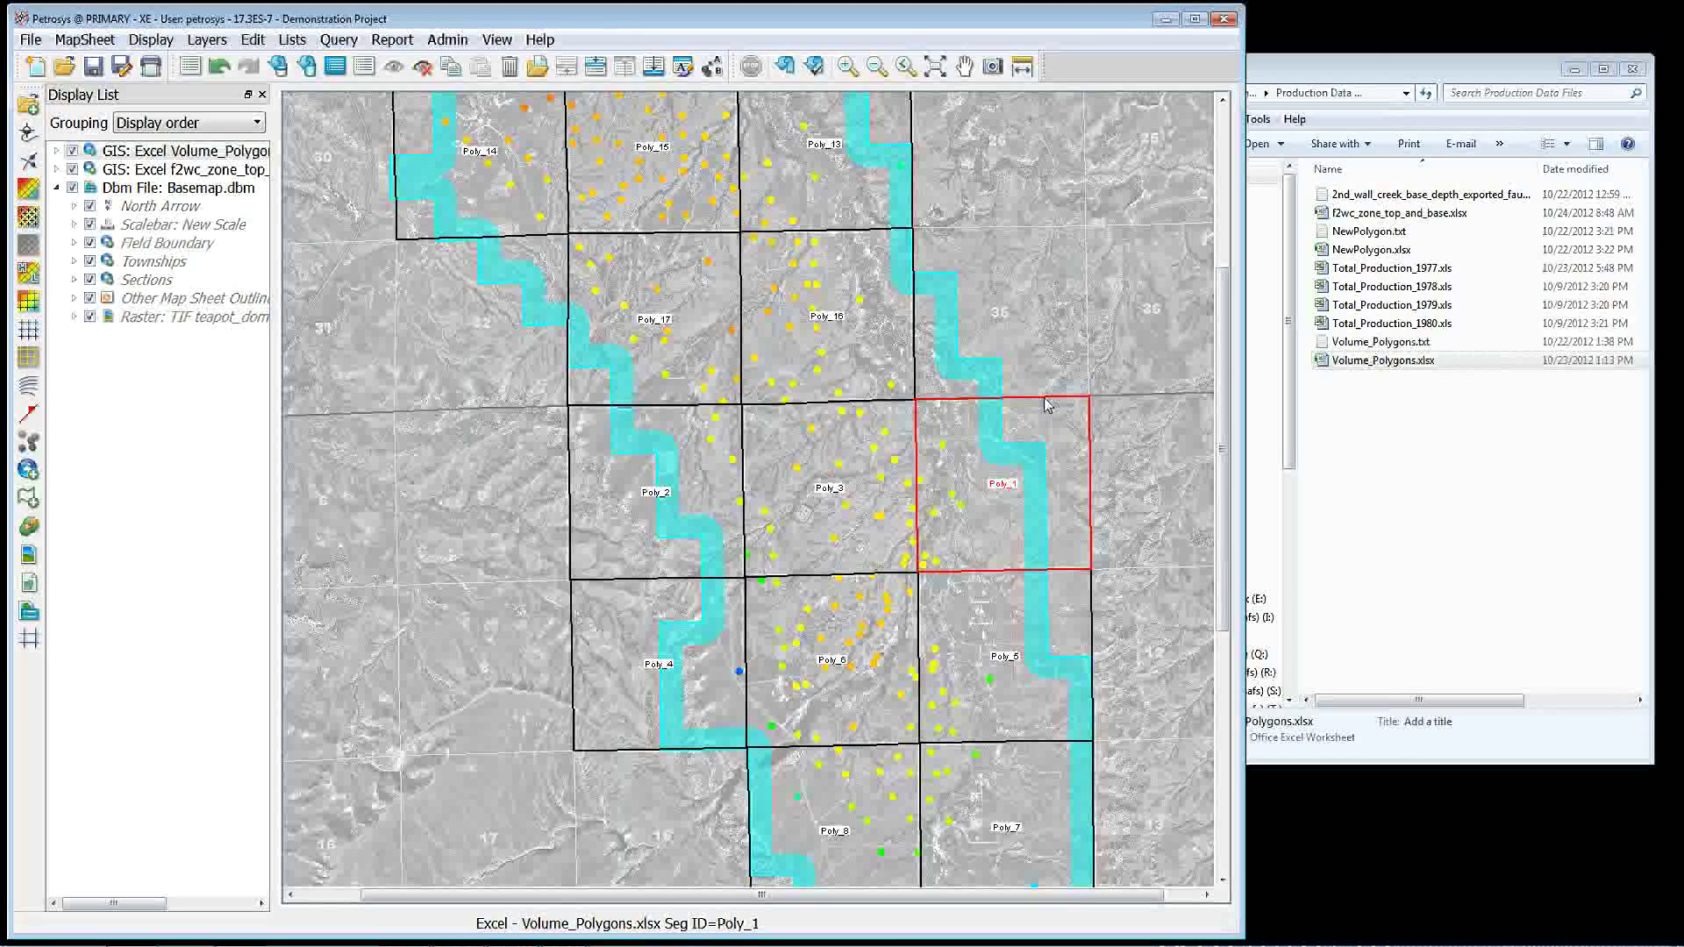
Export the polygon layer as spatial data to the shape file Volume_polygons.shp in Create mode, overwriting the existing file.
left_click(732, 654)
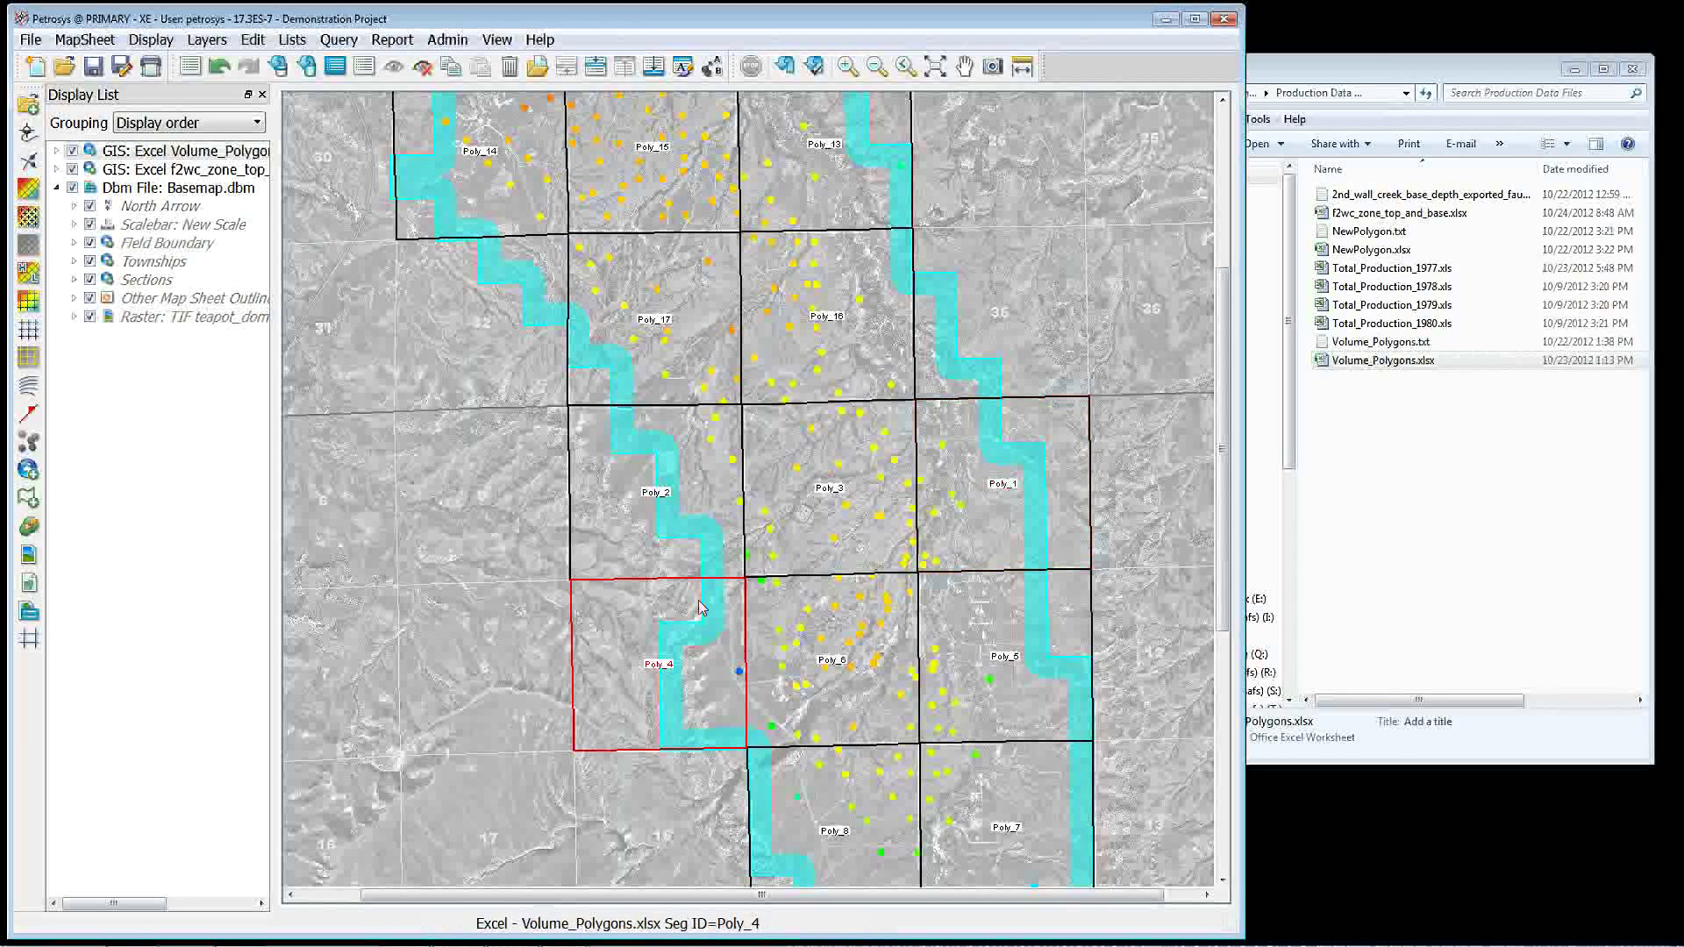
right_click(645, 408)
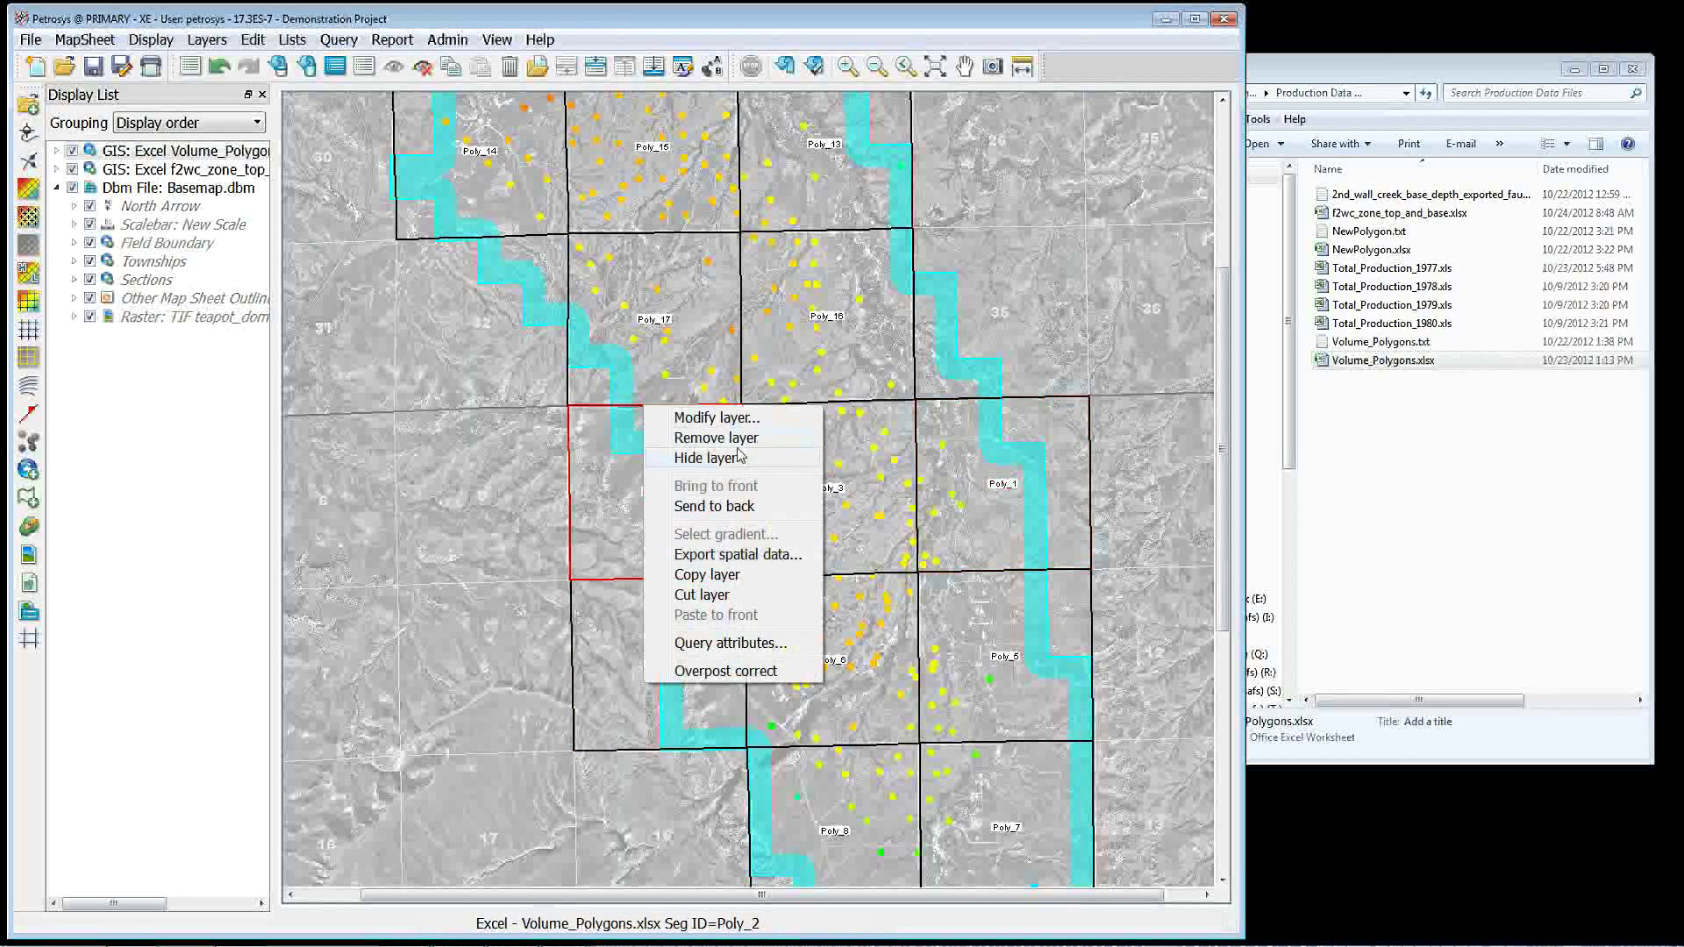
left_click(737, 554)
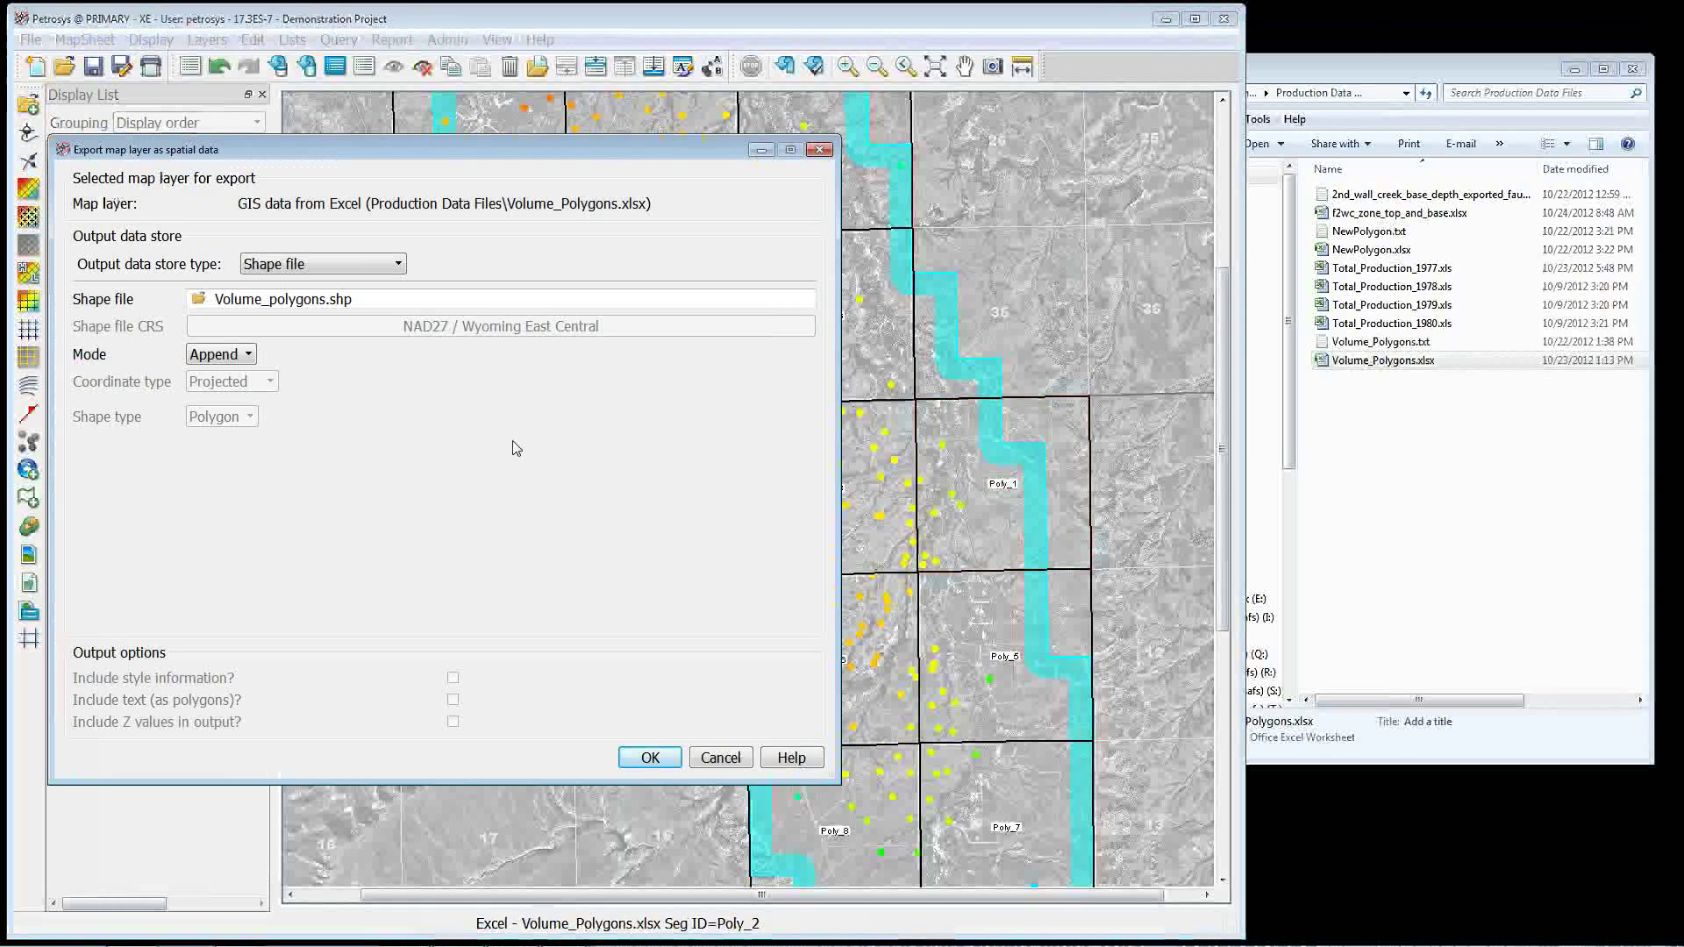
left_click(399, 265)
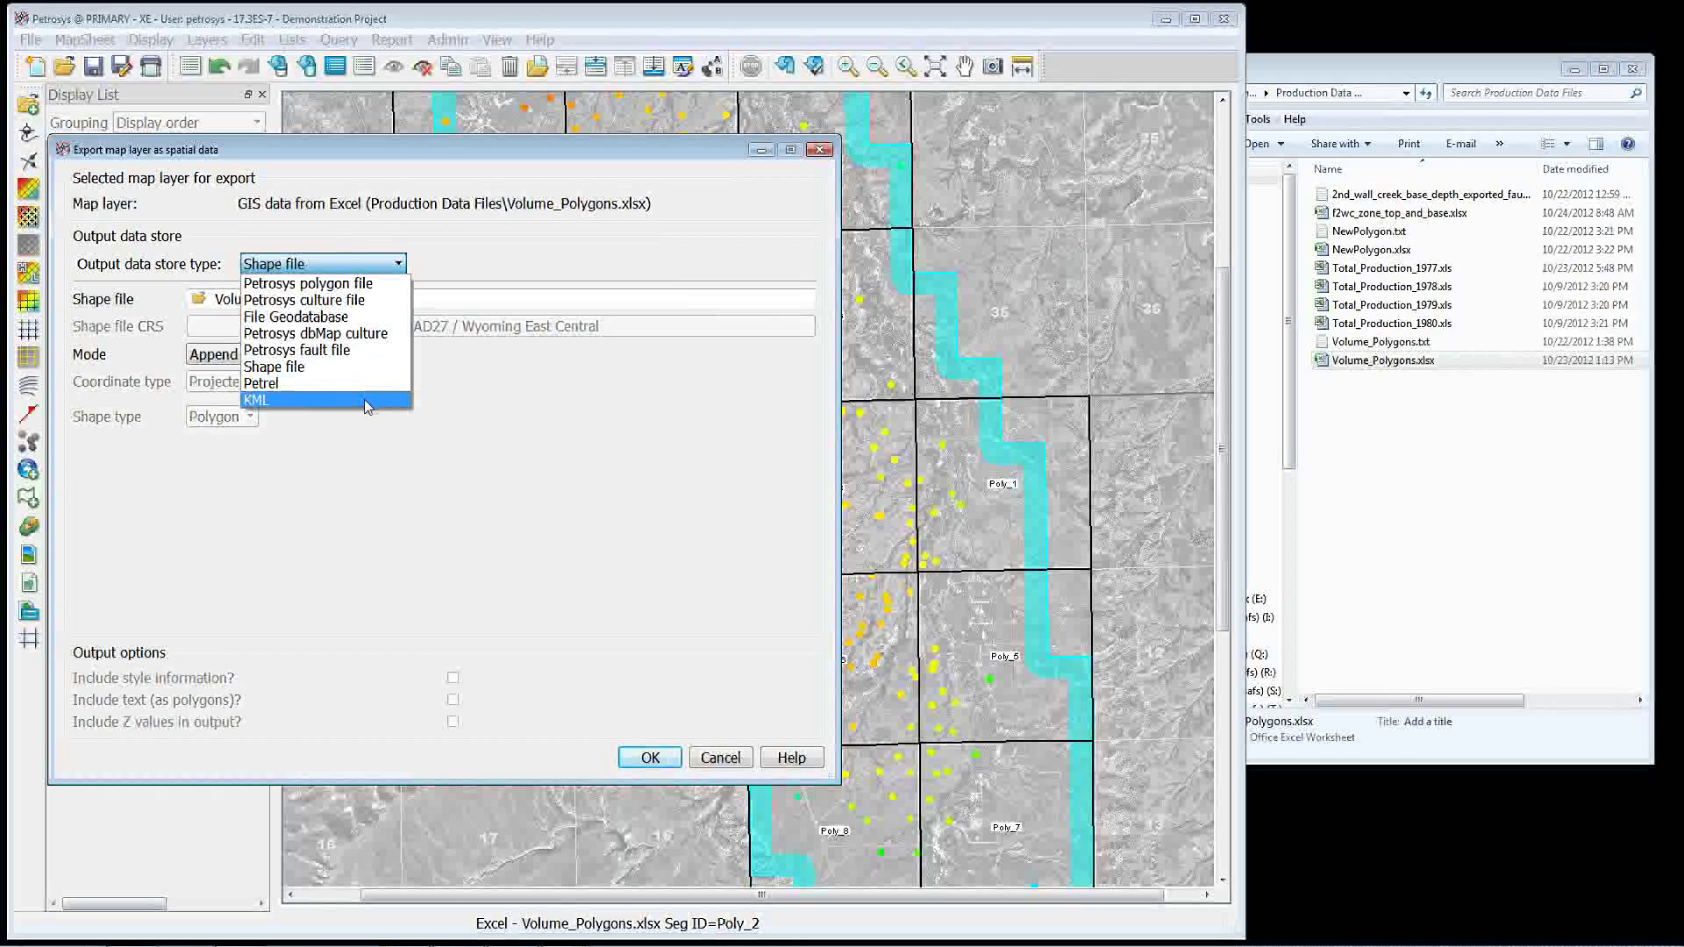
left_click(639, 471)
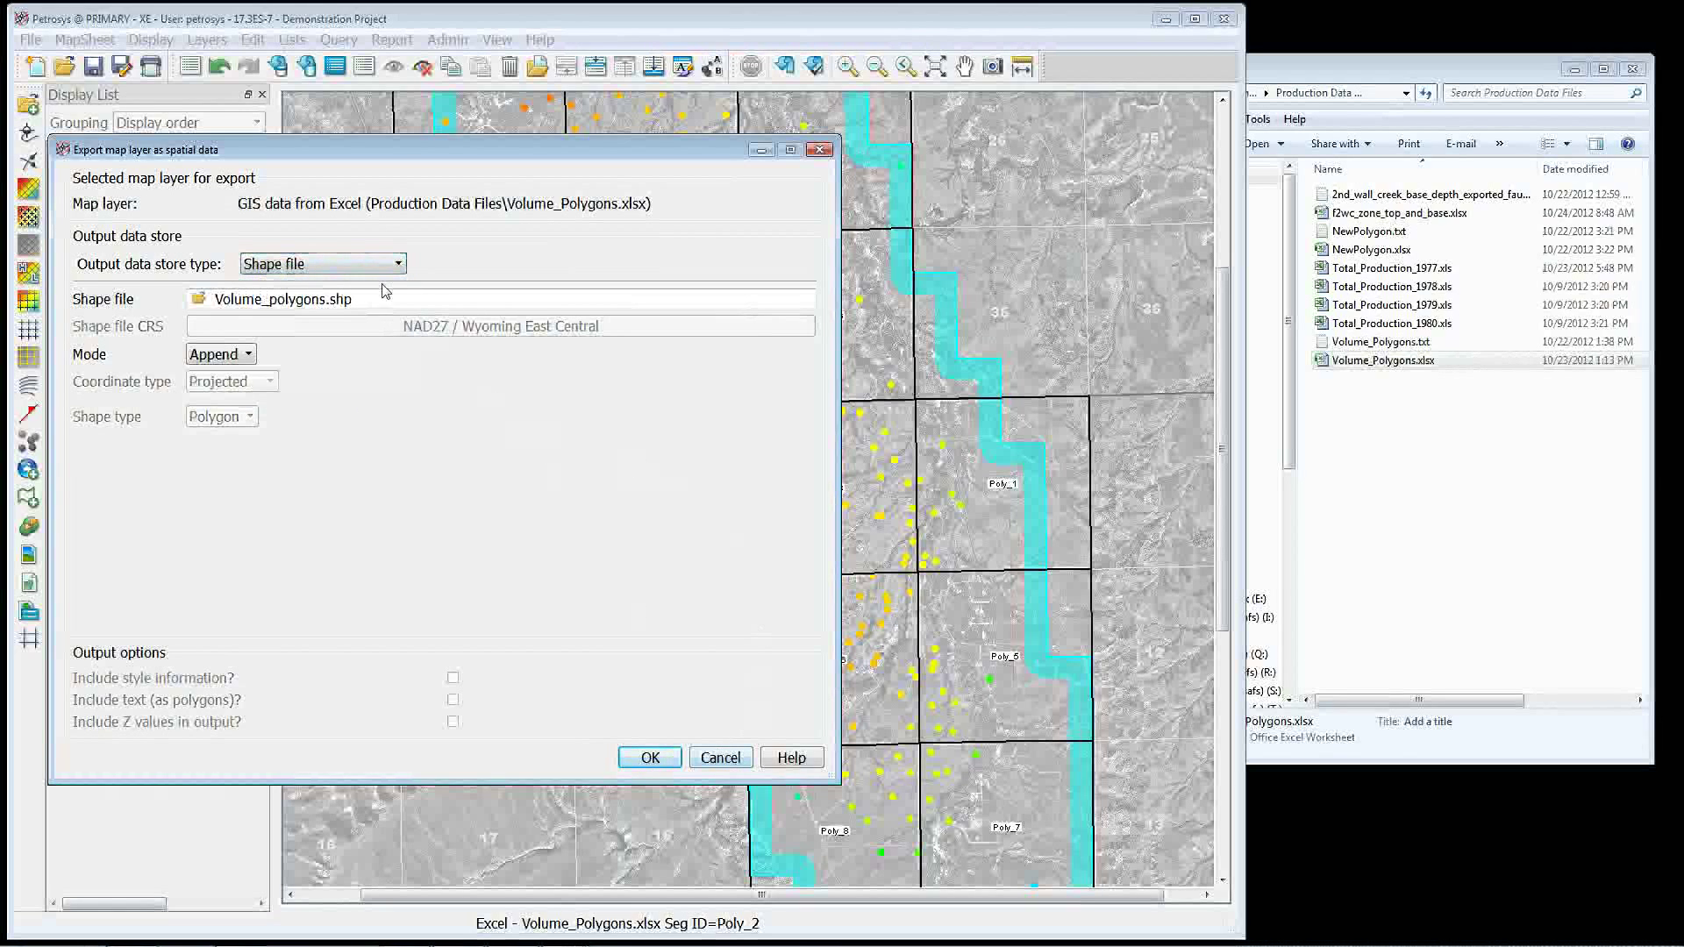
left_click(248, 354)
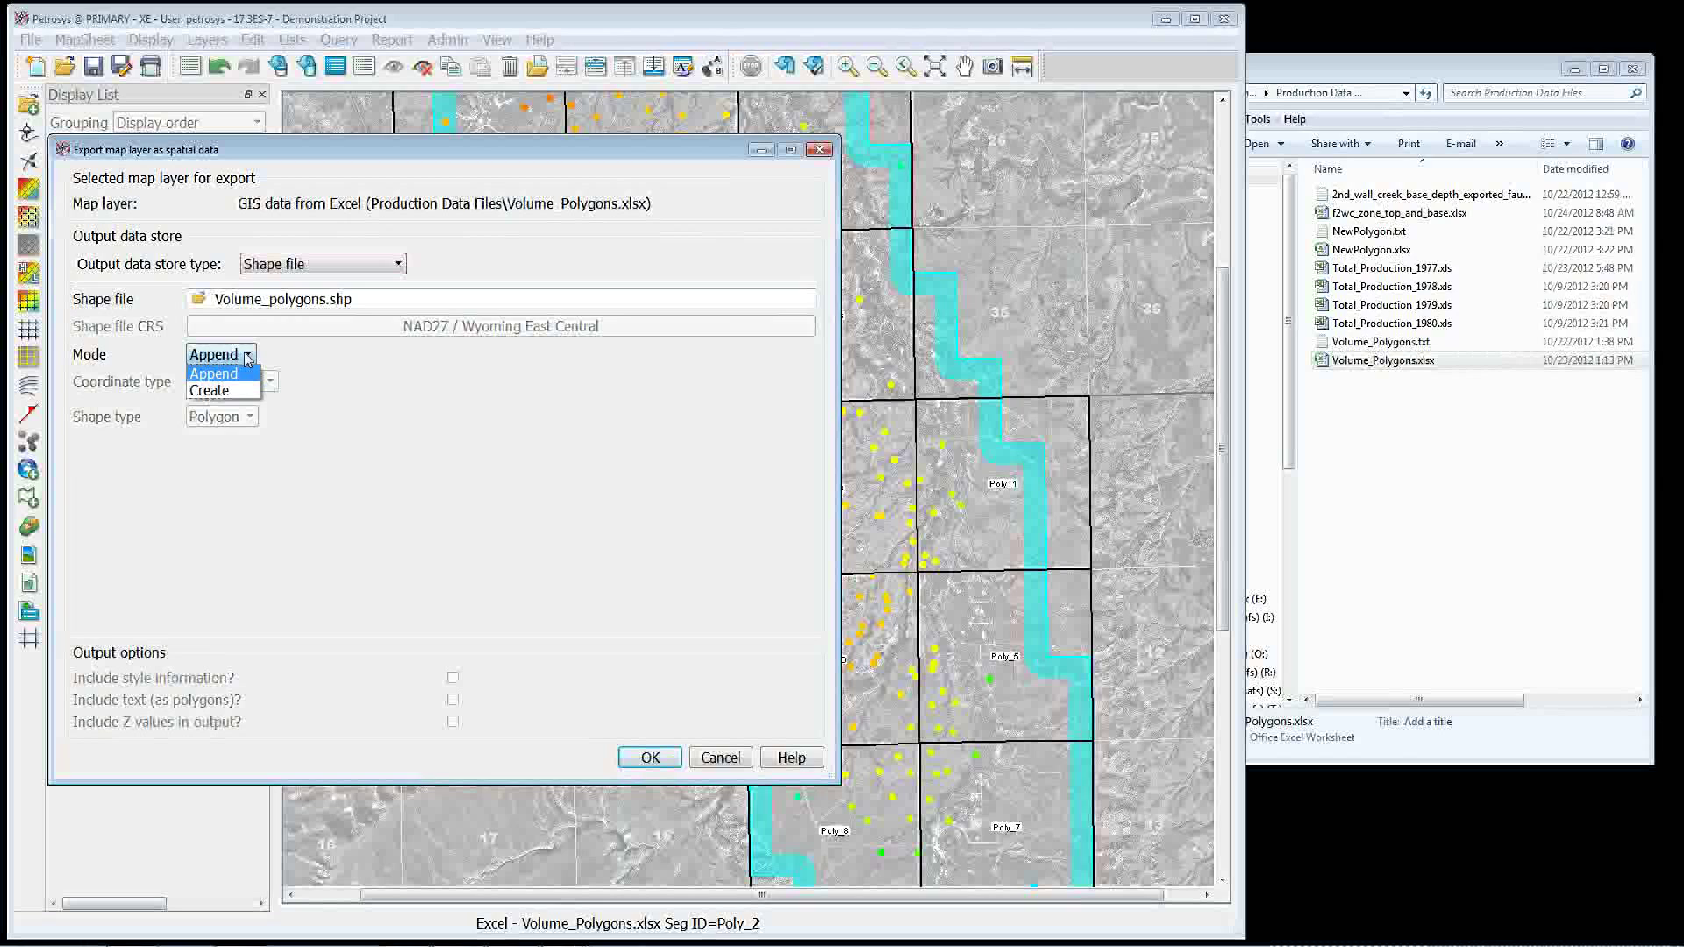
left_click(215, 387)
left_click(659, 758)
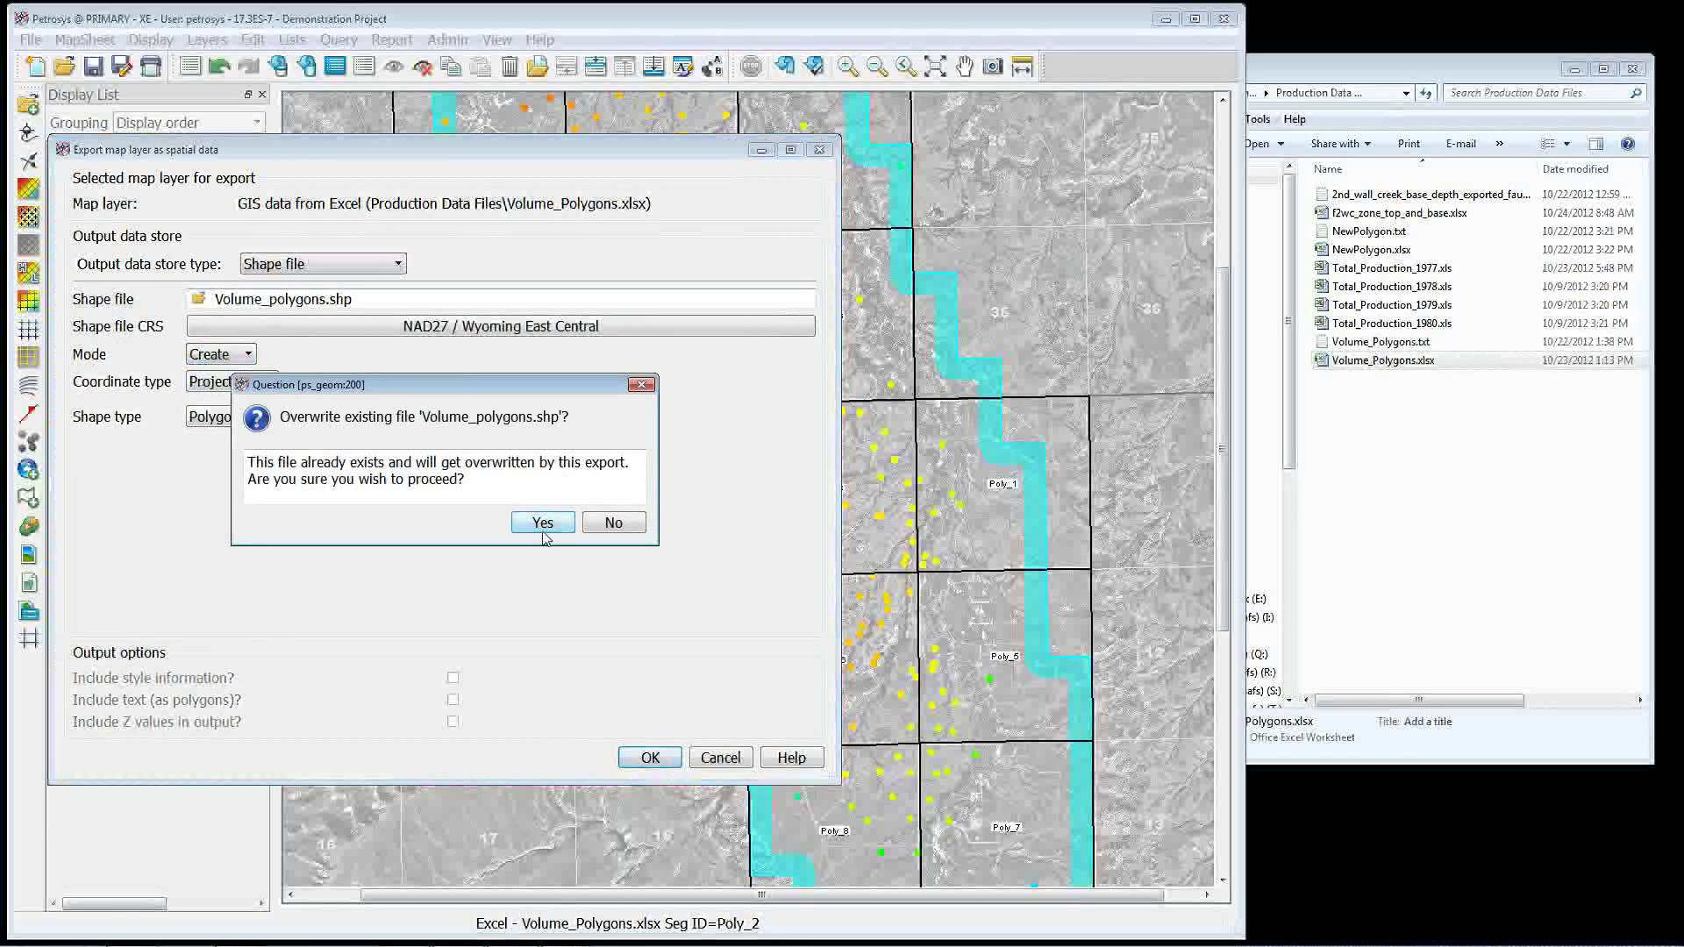
left_click(543, 523)
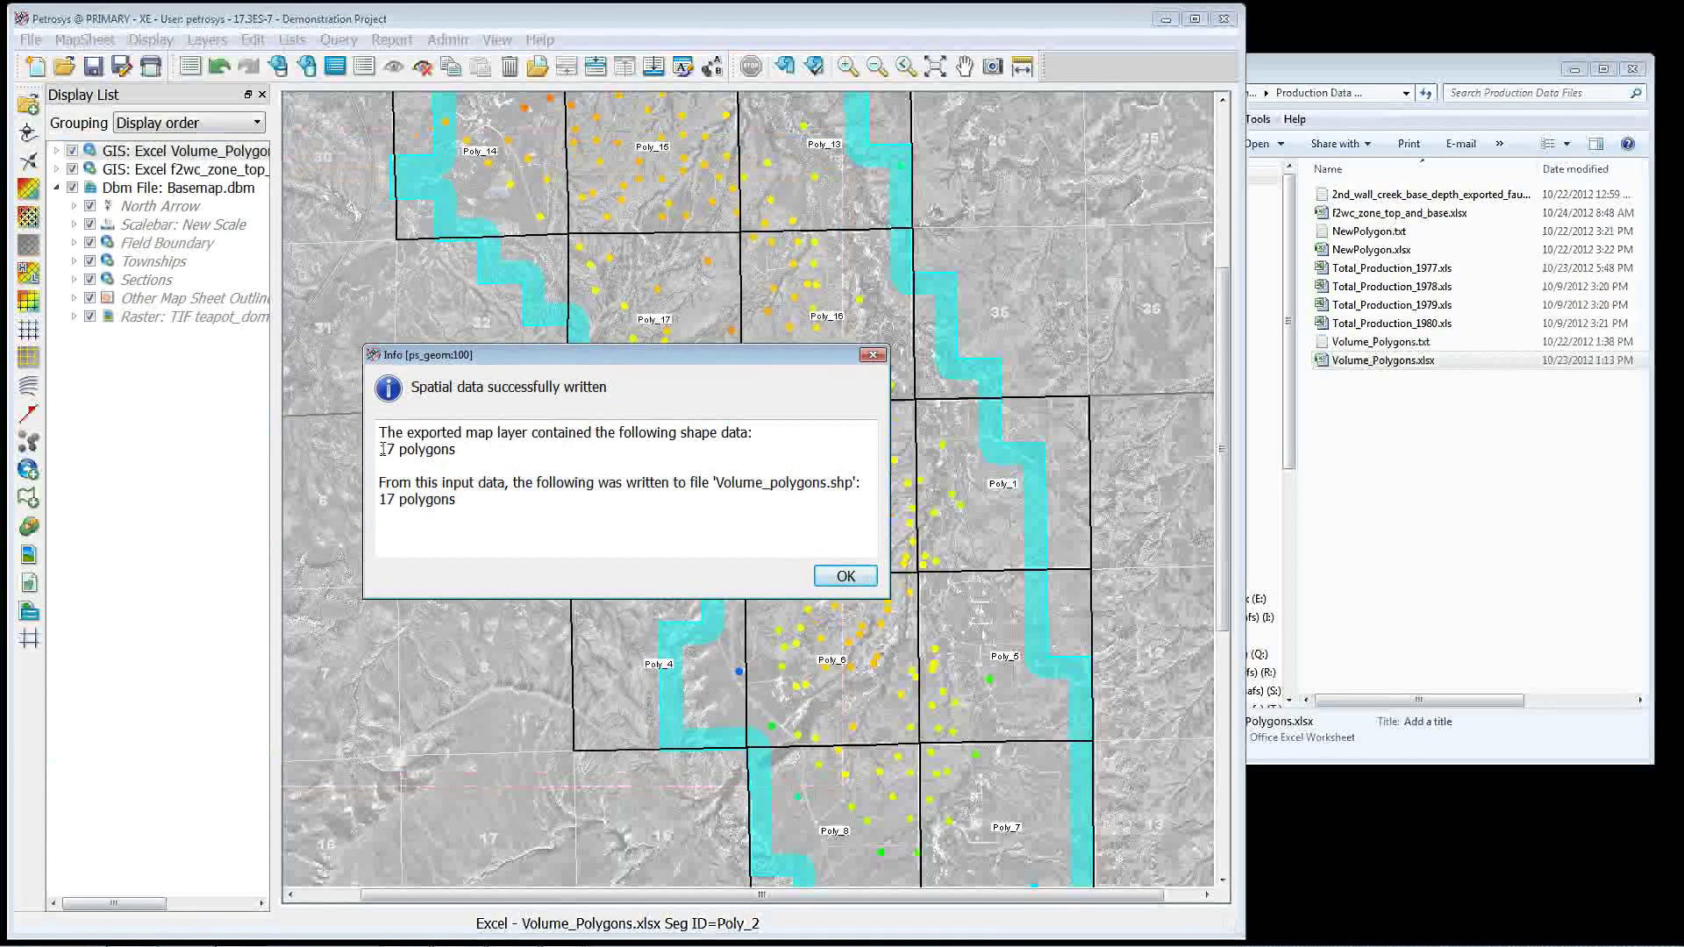
left_click(844, 576)
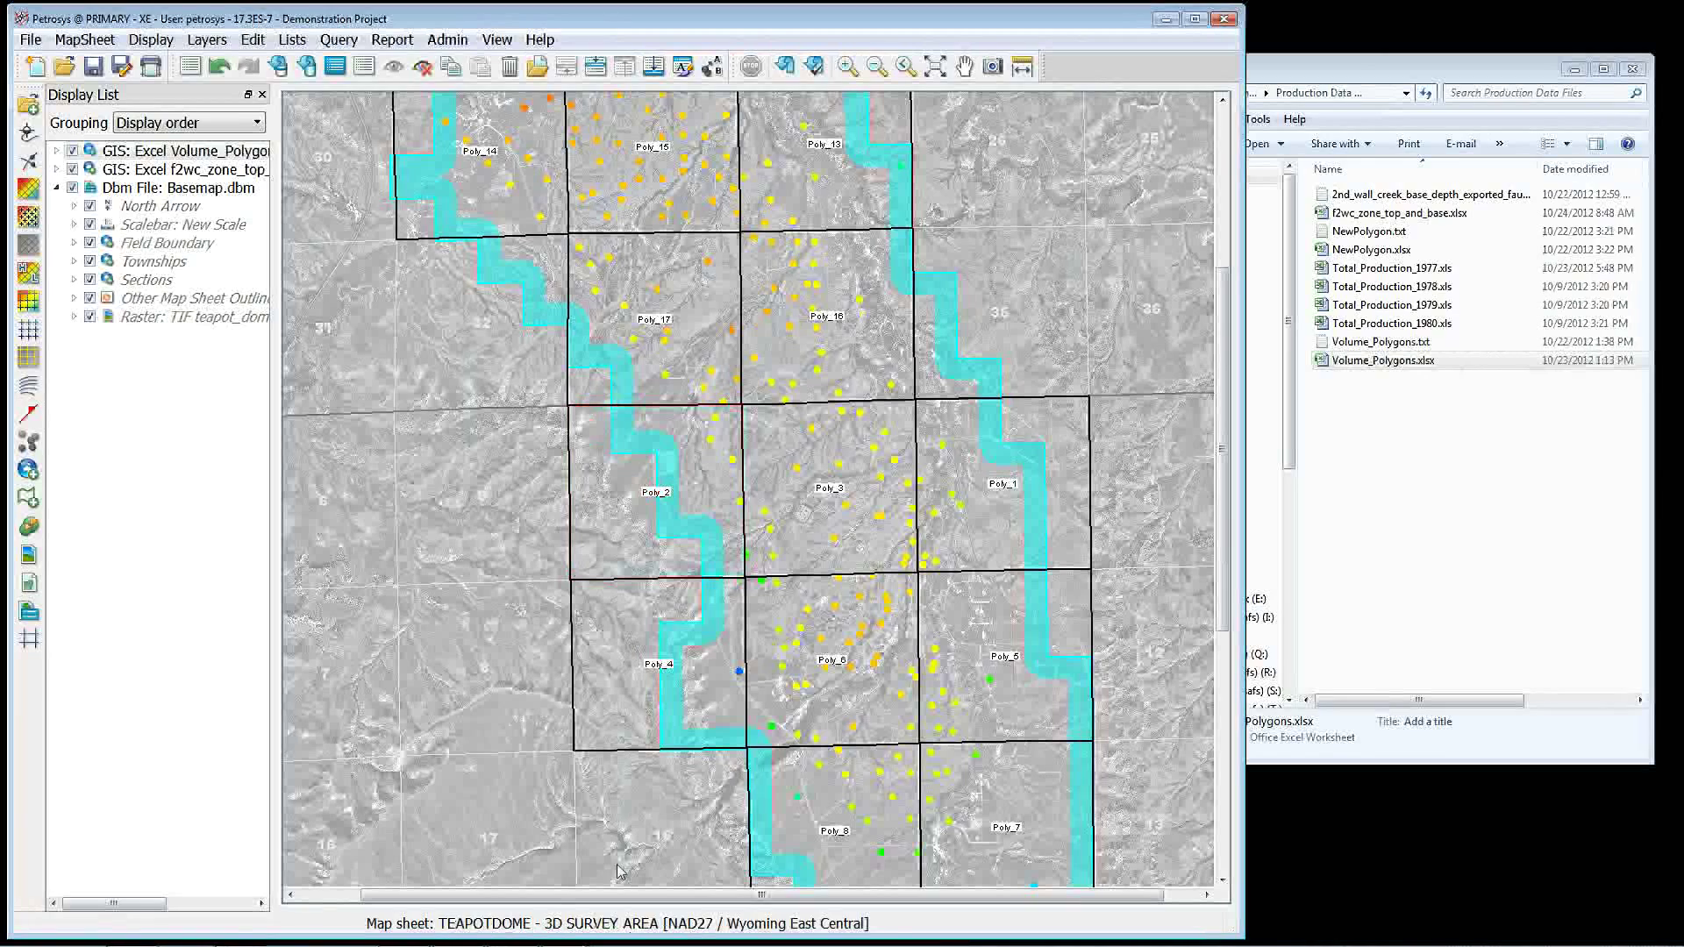
Switch to the Surface Modeling workflow window and open the settings of the task "Grid KF2 from SMT".
mouse_move(568, 934)
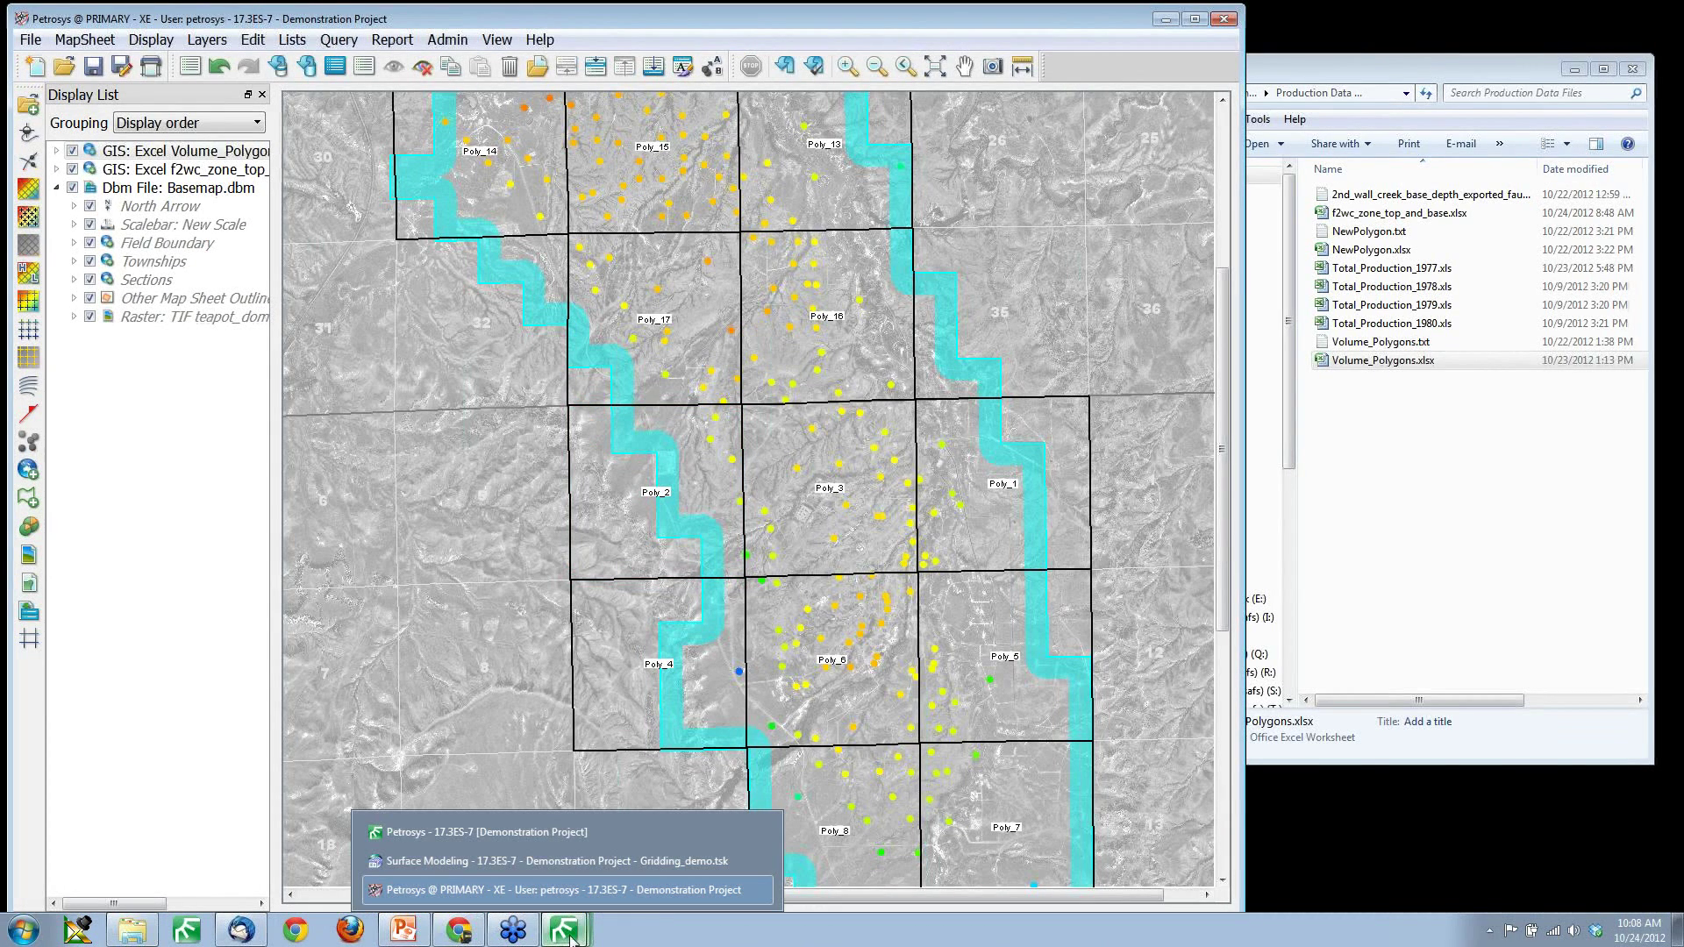
left_click(754, 860)
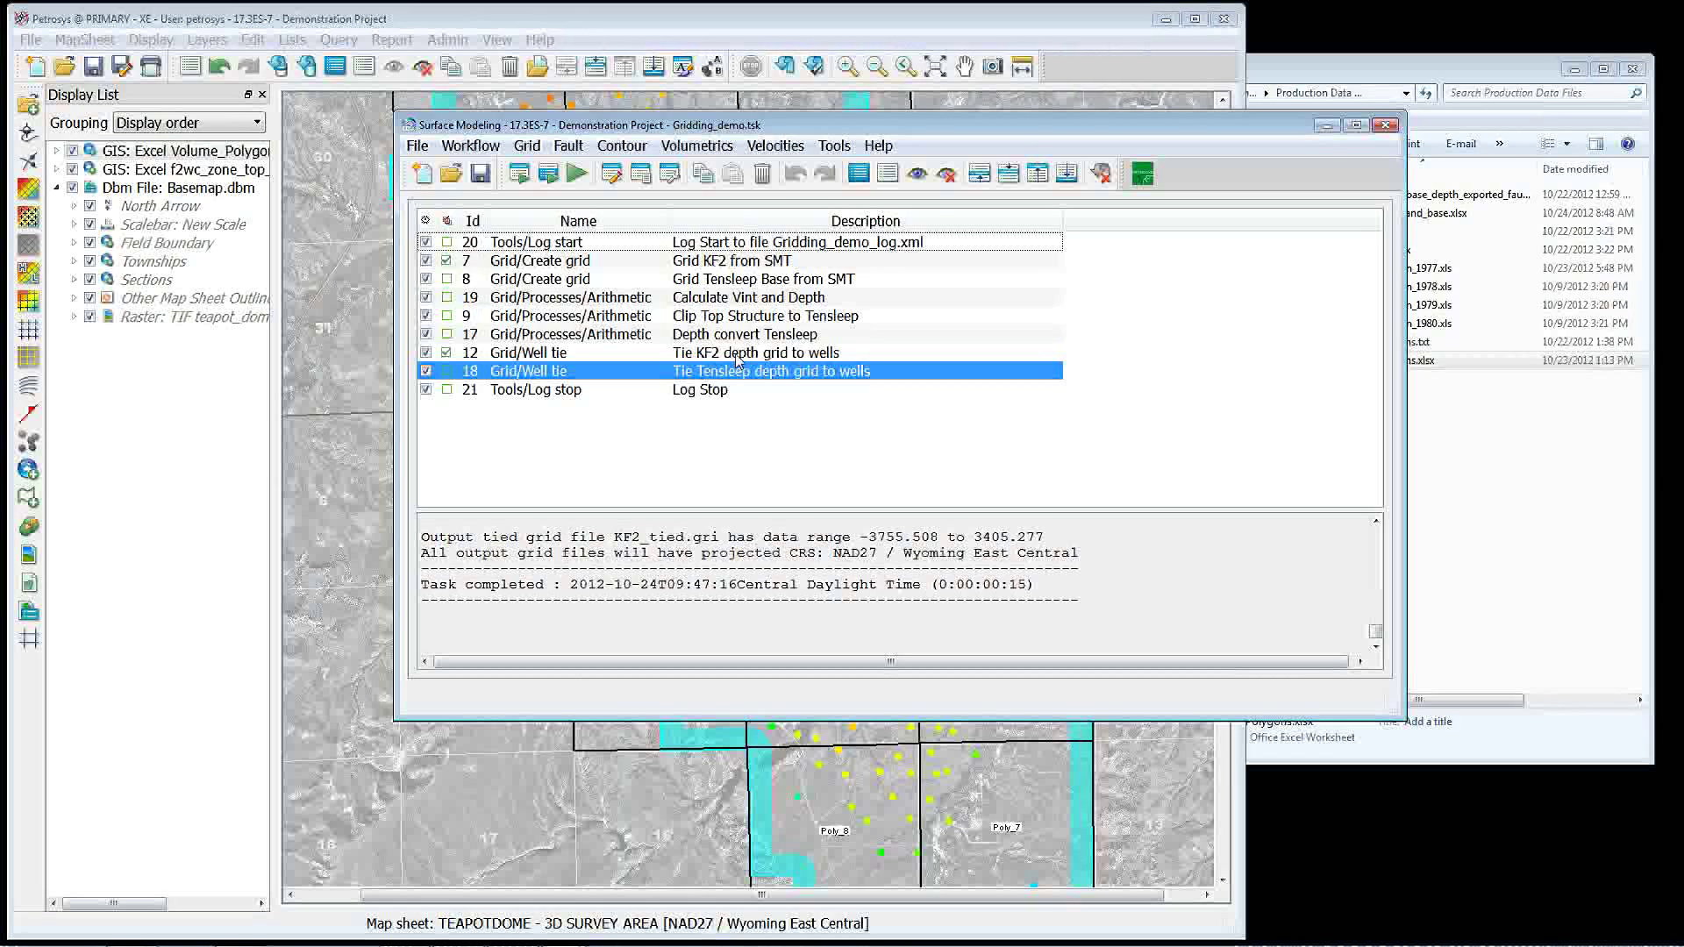
left_click(757, 263)
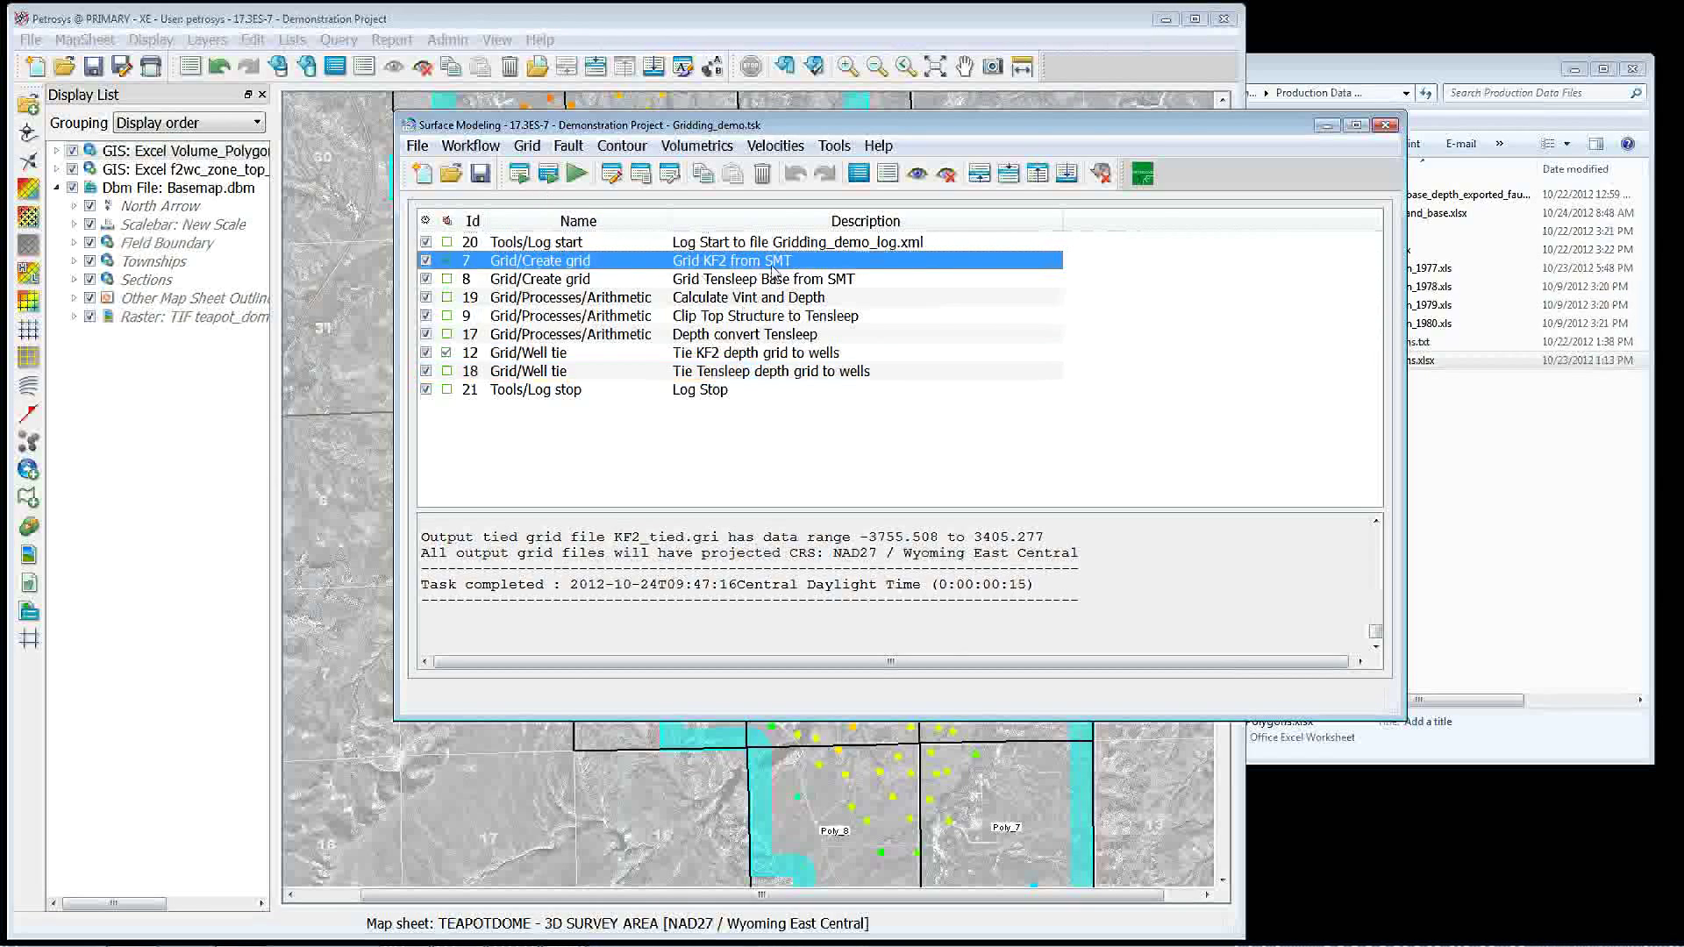
double_click(776, 262)
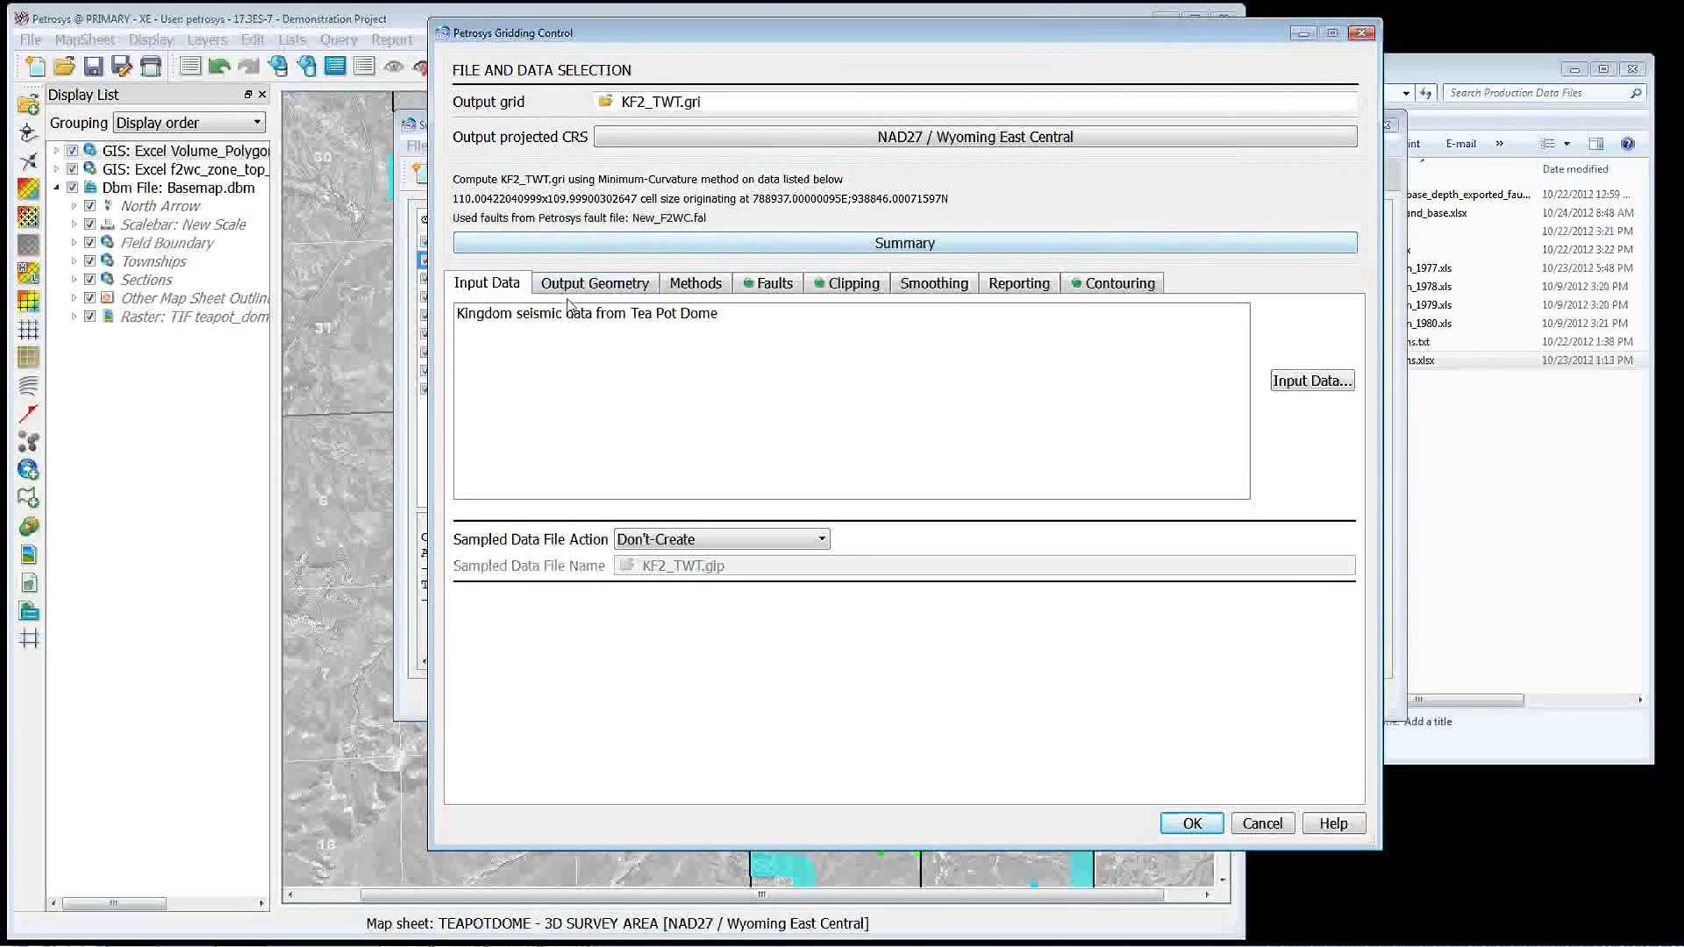
Review the Mapsheet, Grid and 3D seismic survey area-of-interest options in the output geometry, keeping the Kingdom 3D survey and its rotation angle.
left_click(628, 290)
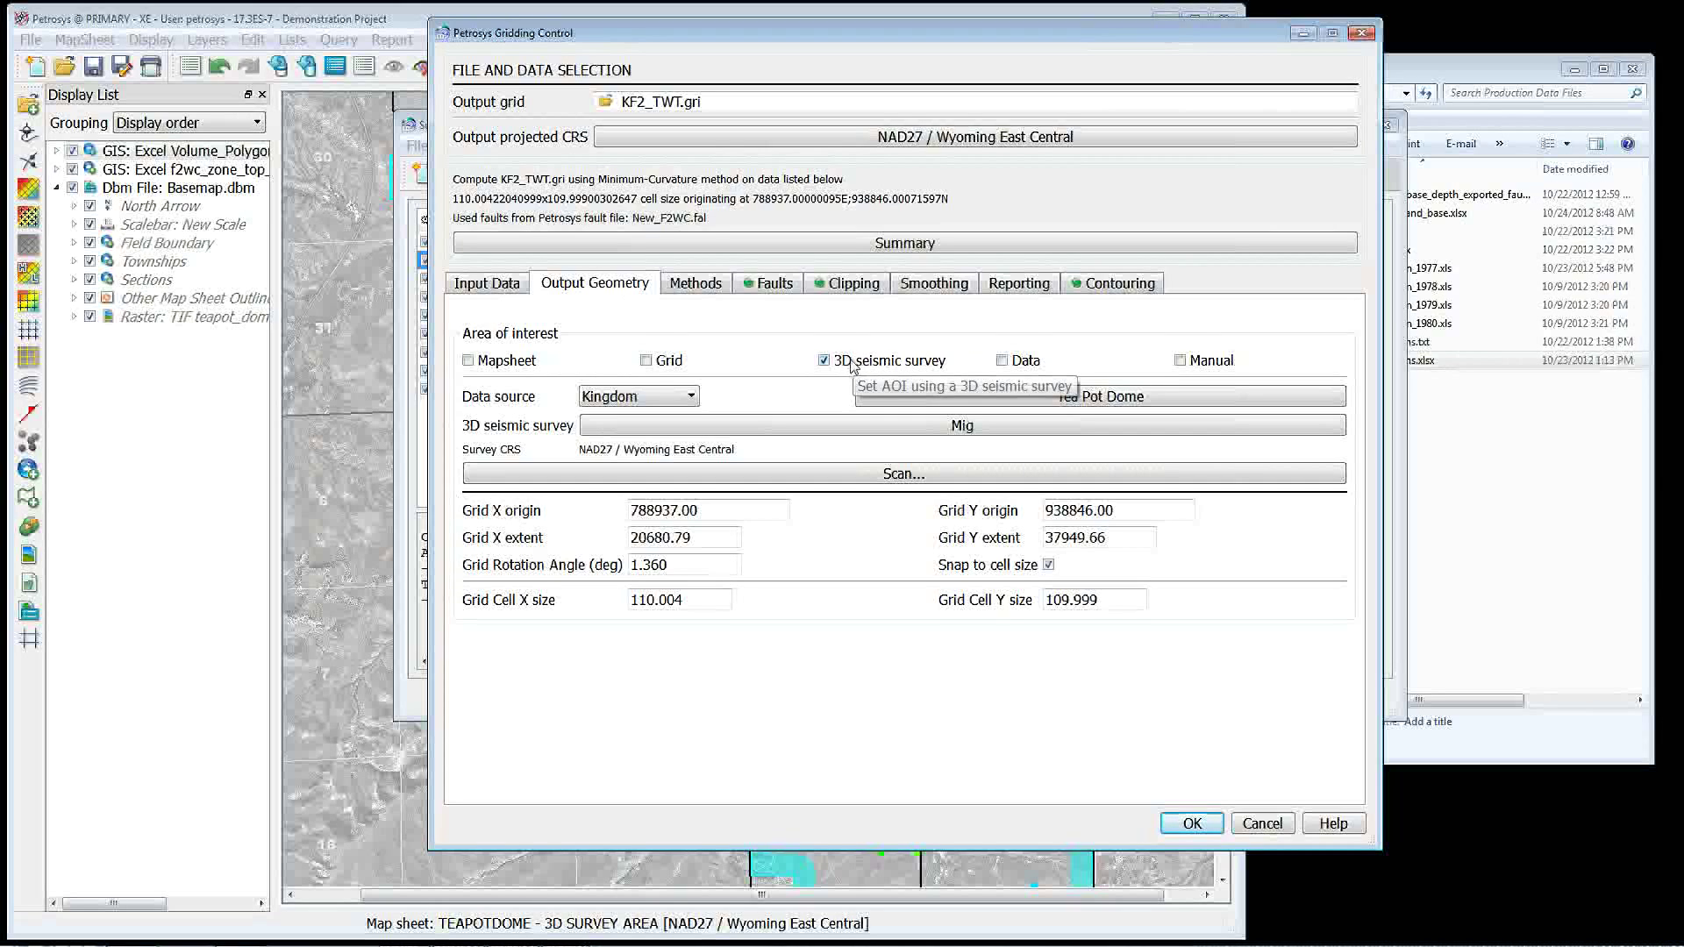
left_click(505, 368)
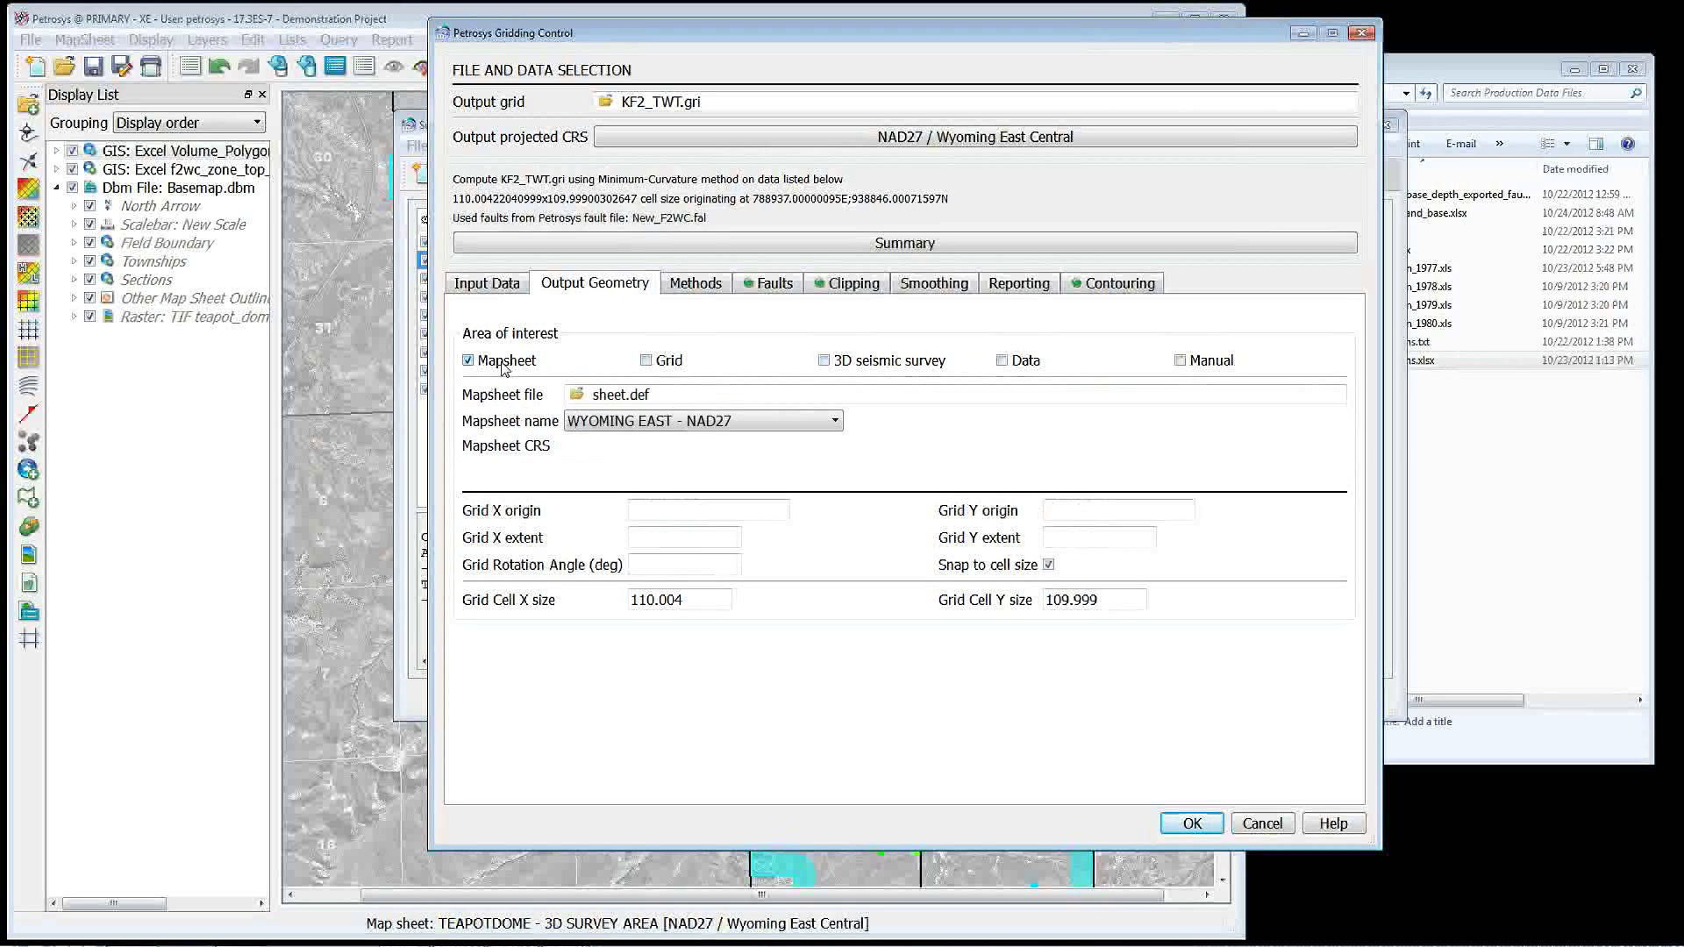
left_click(664, 368)
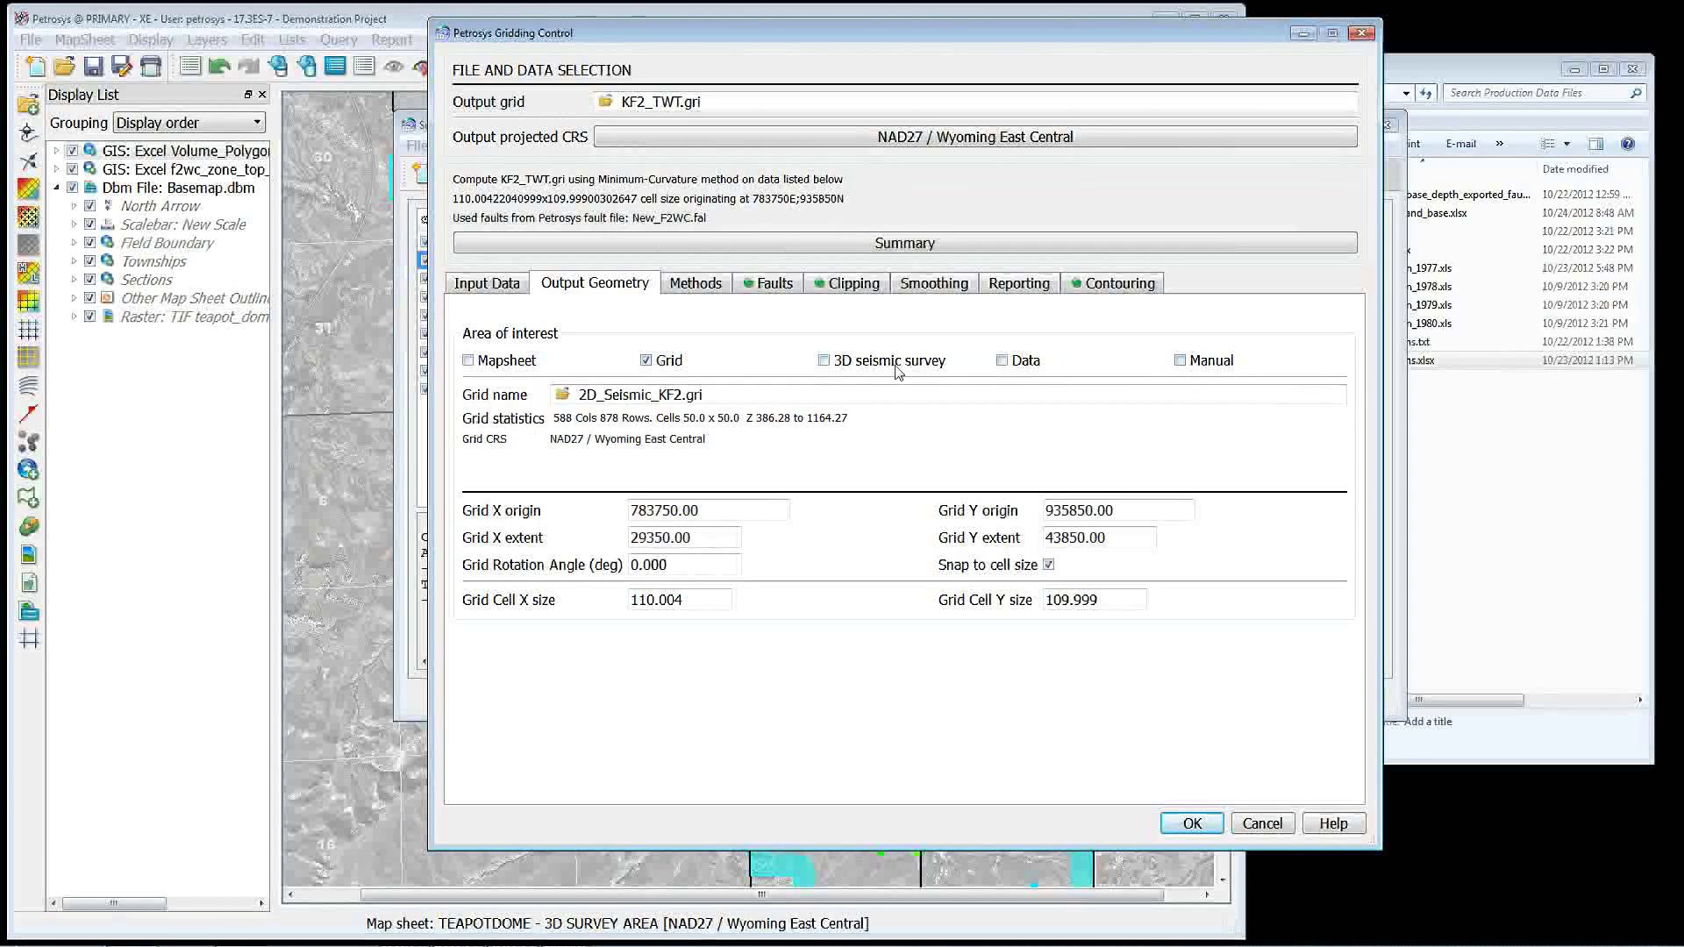
left_click(836, 367)
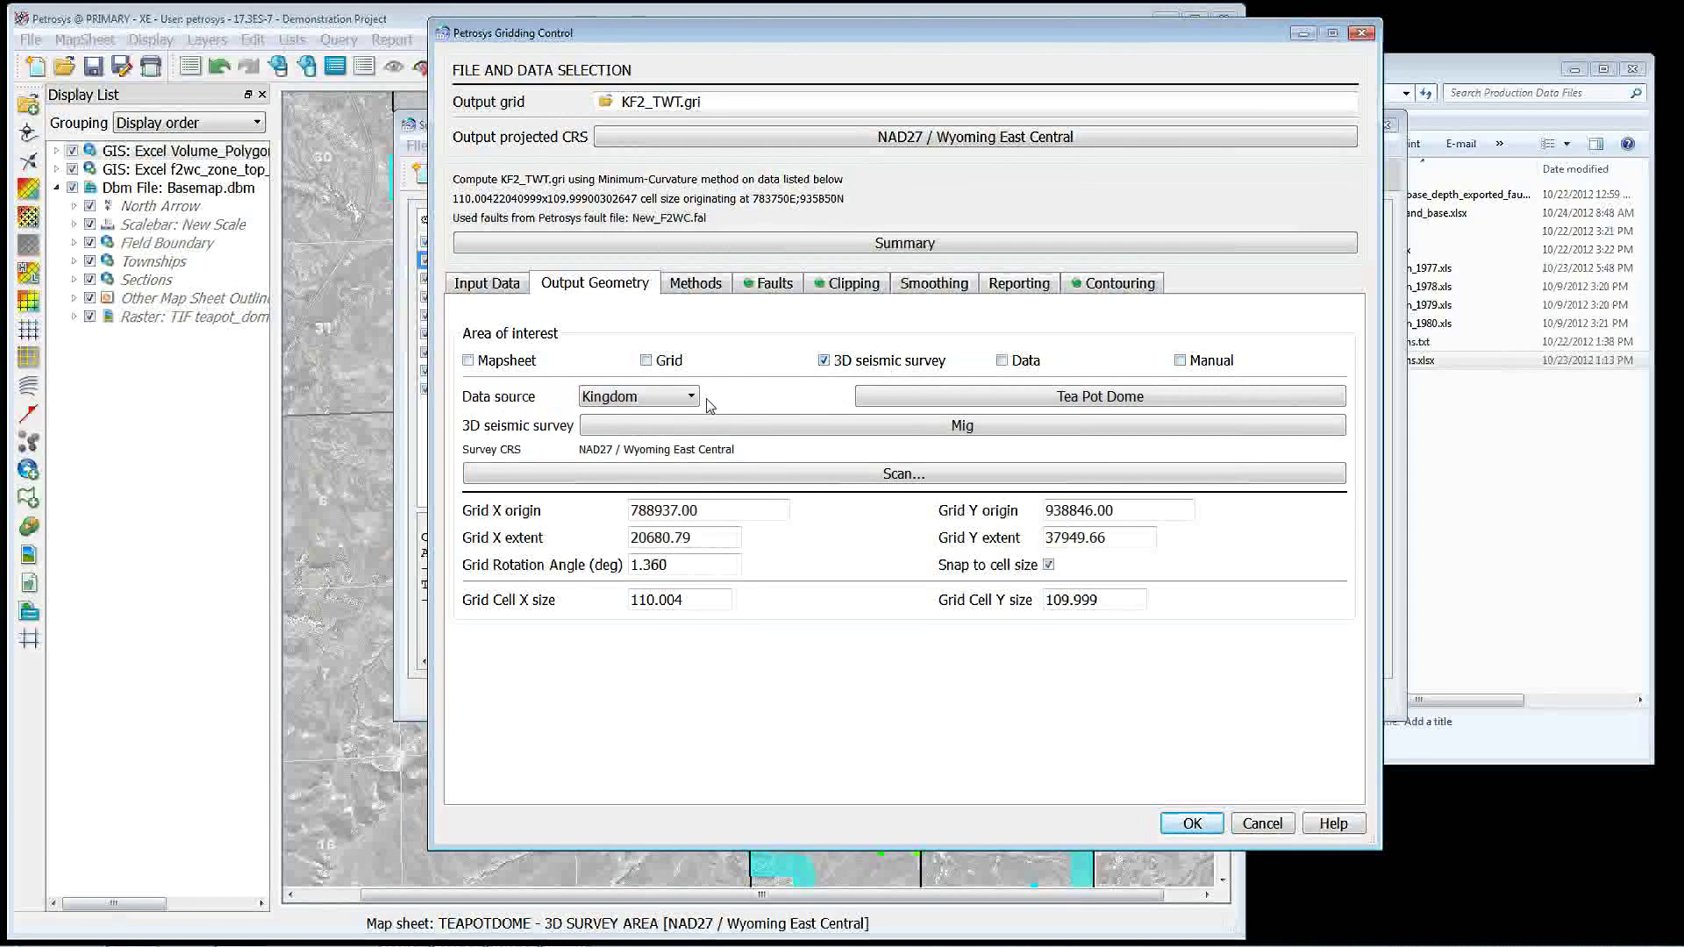
left_click(673, 404)
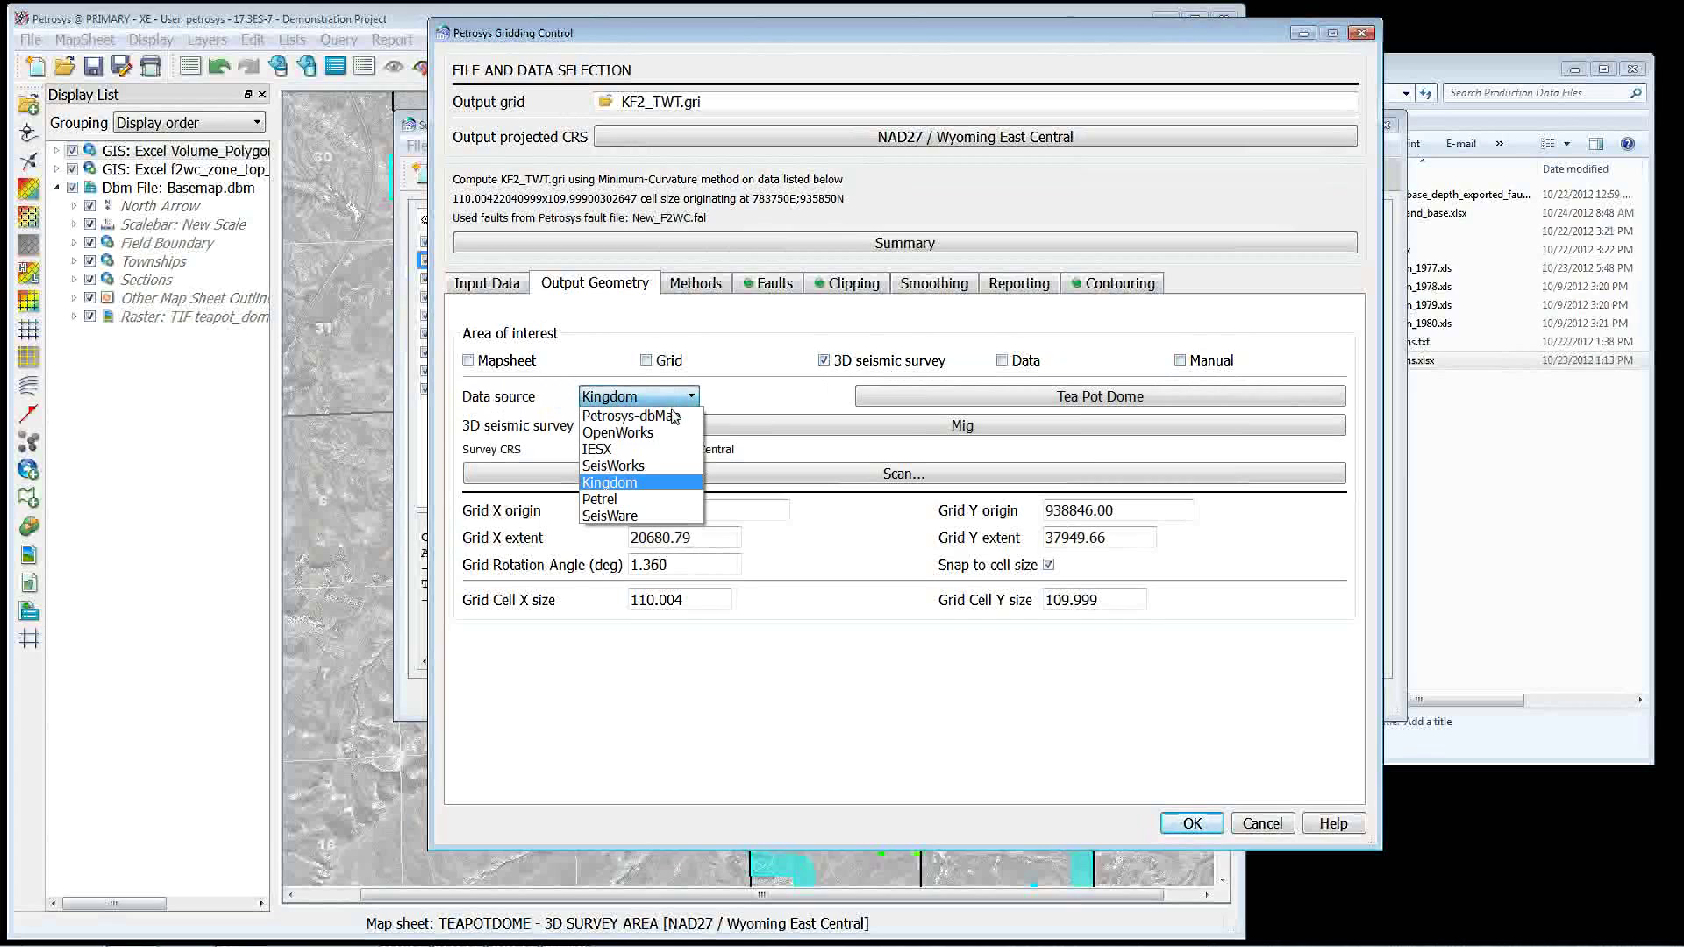
left_click(664, 482)
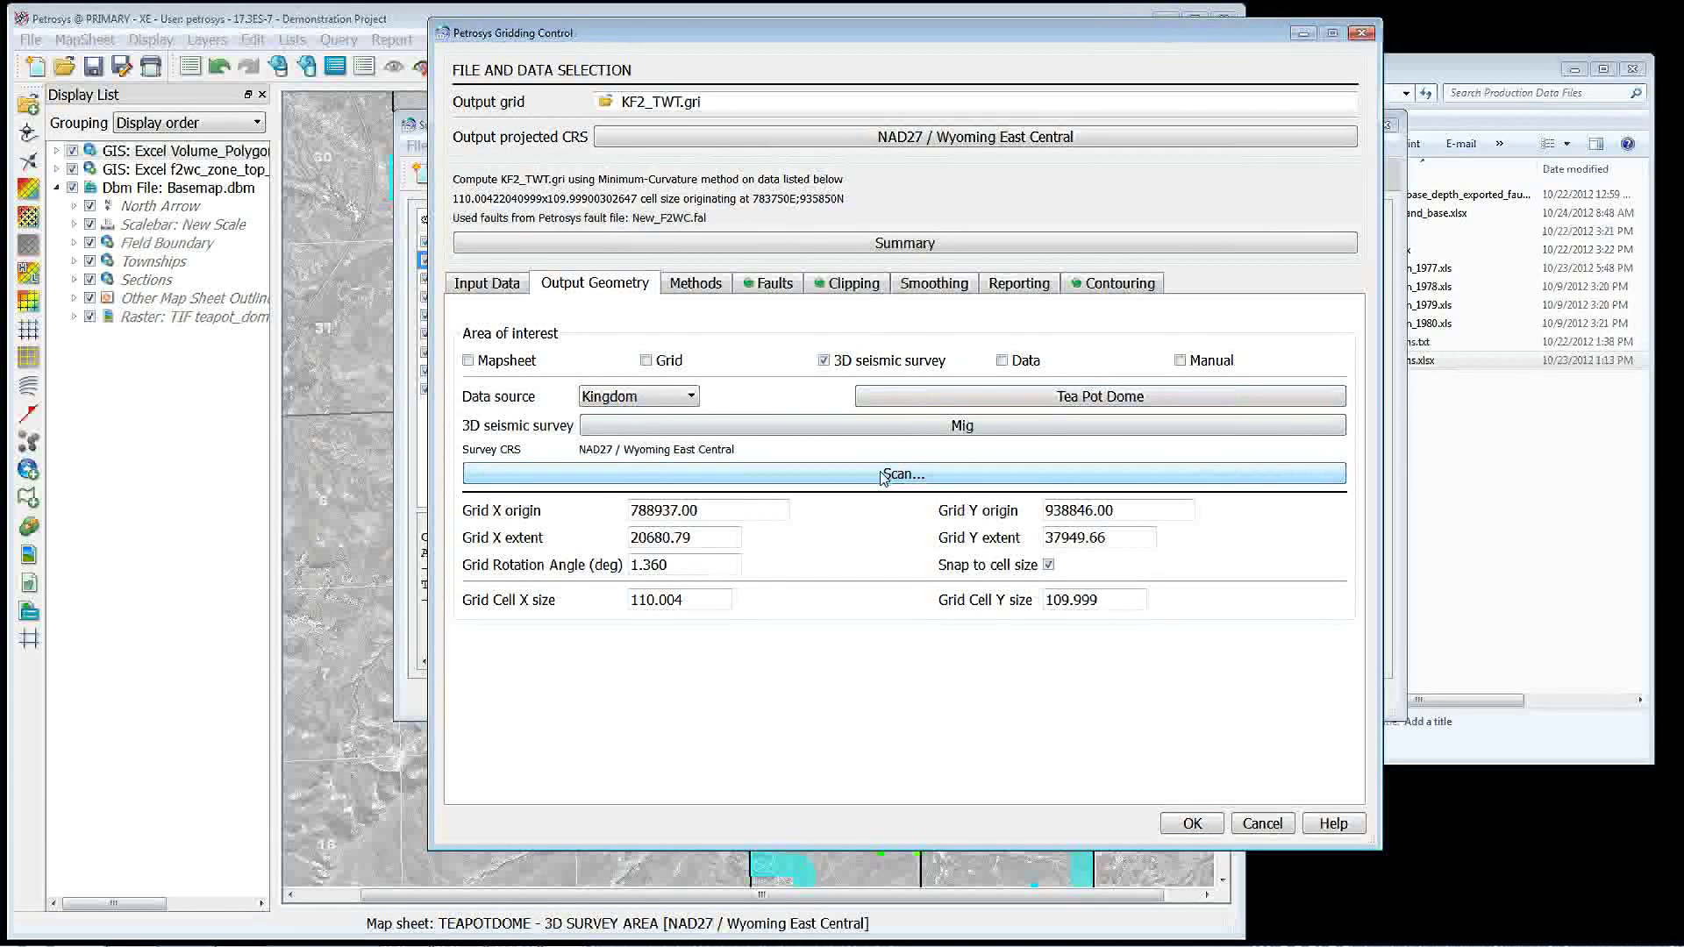
double_click(702, 565)
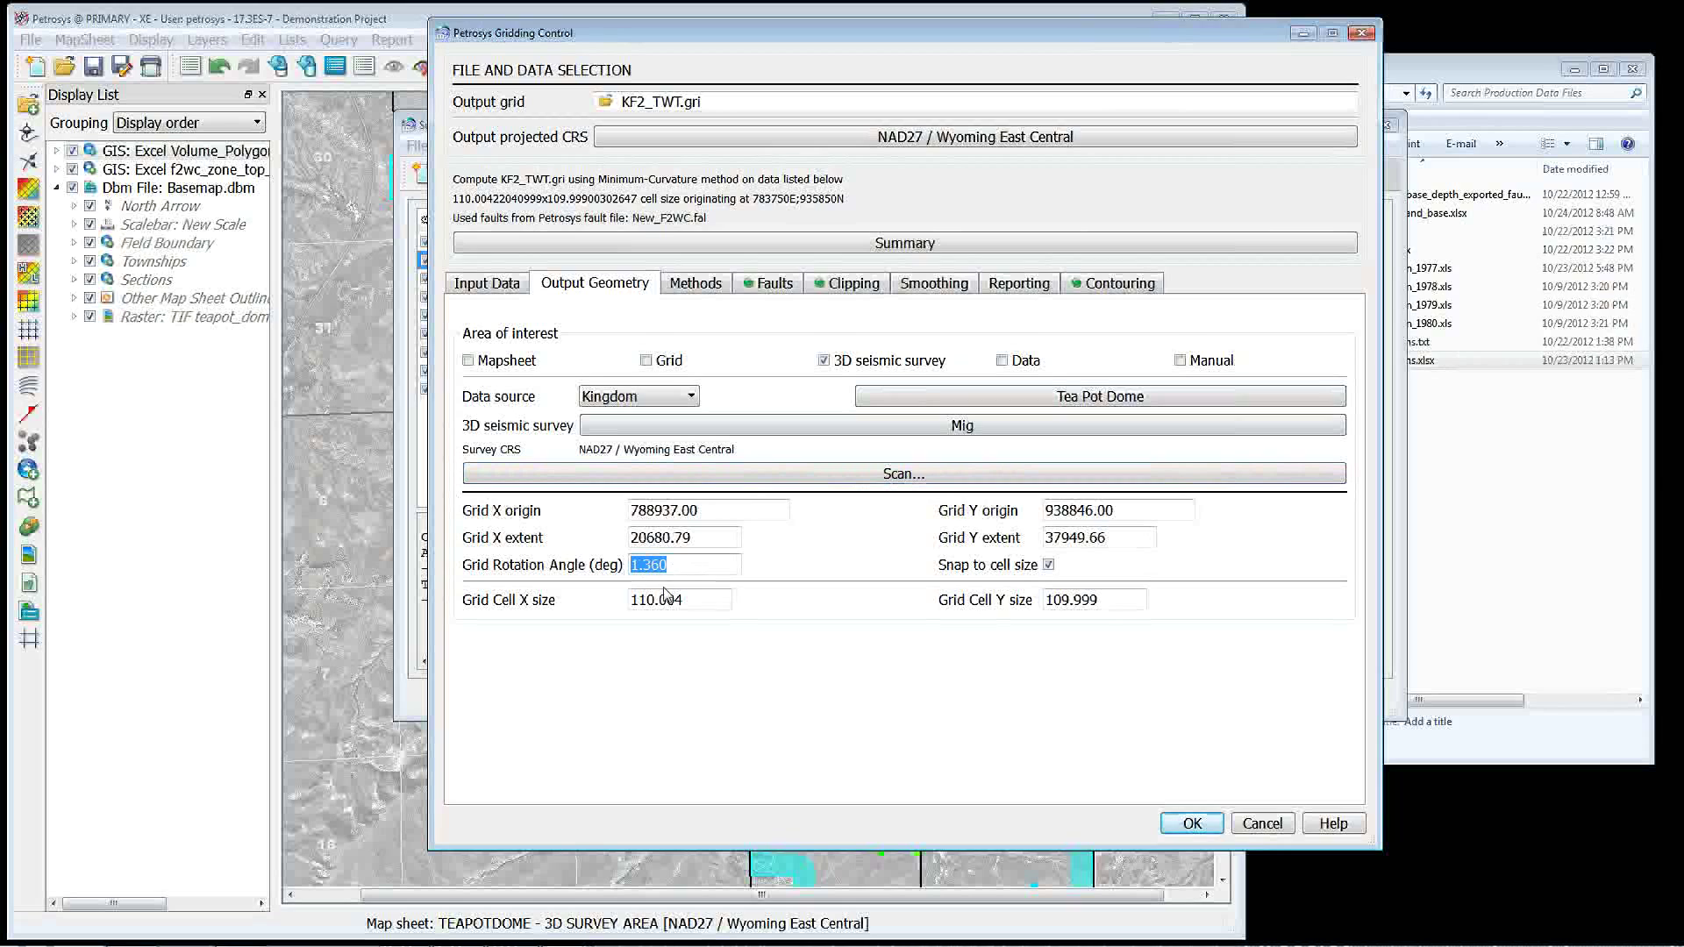
left_click(679, 566)
Compare the circular and square region options for distance clipping, and leave the grid set to Clip to data envelope.
left_click(847, 291)
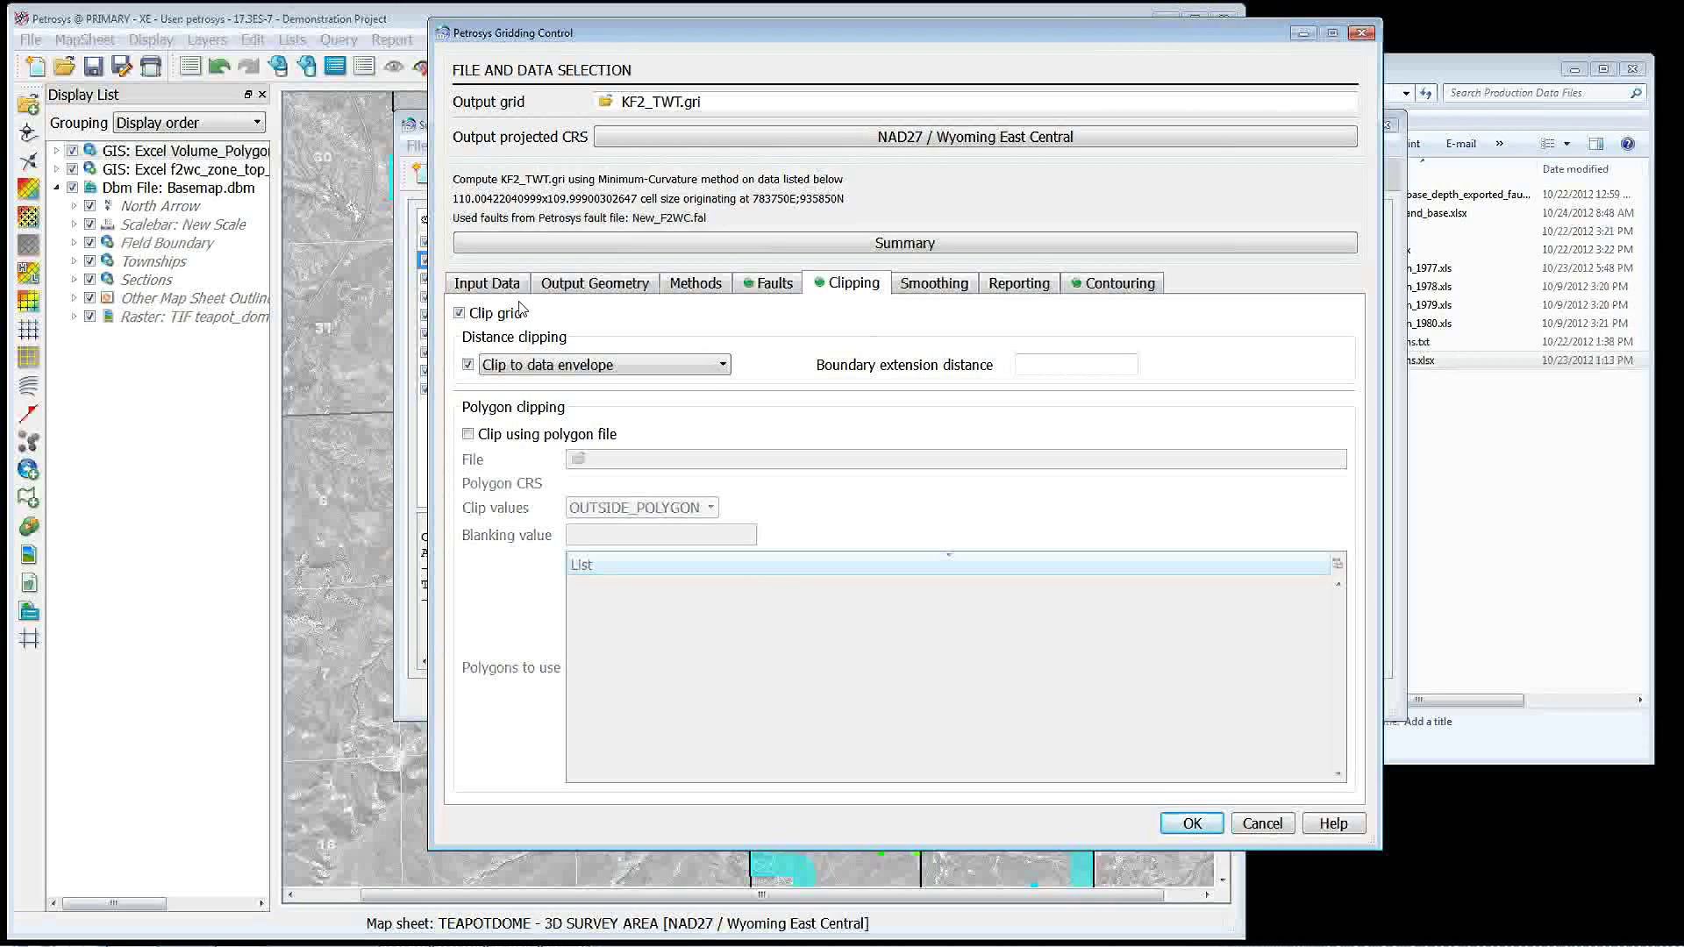
left_click(665, 366)
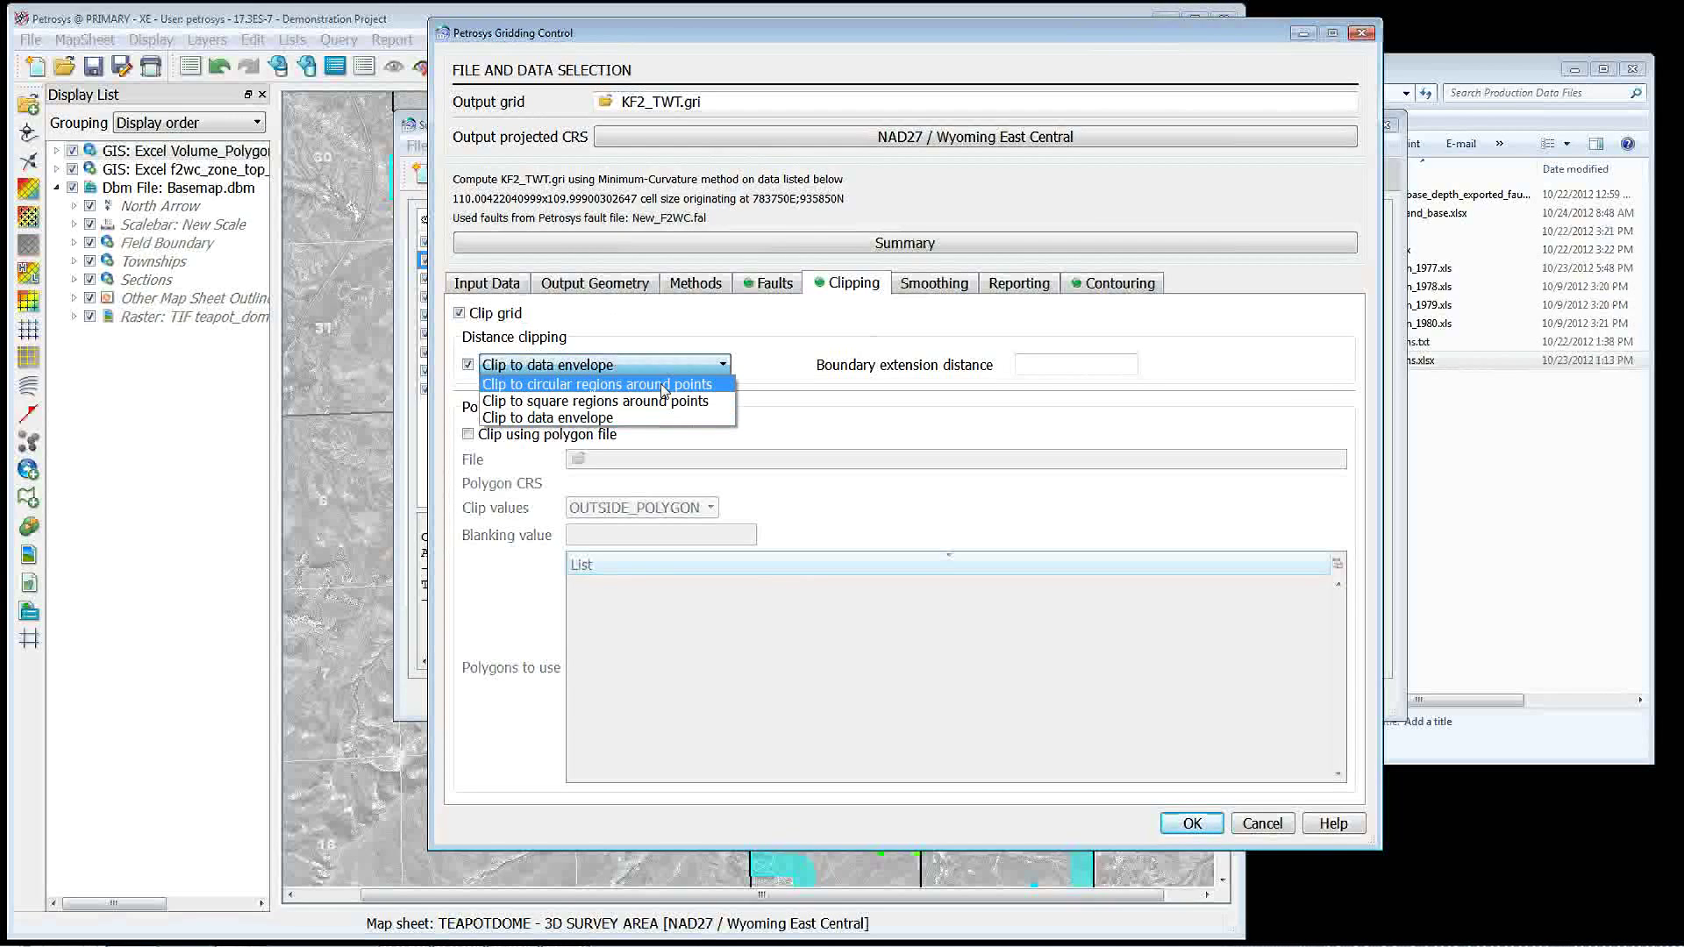
left_click(664, 386)
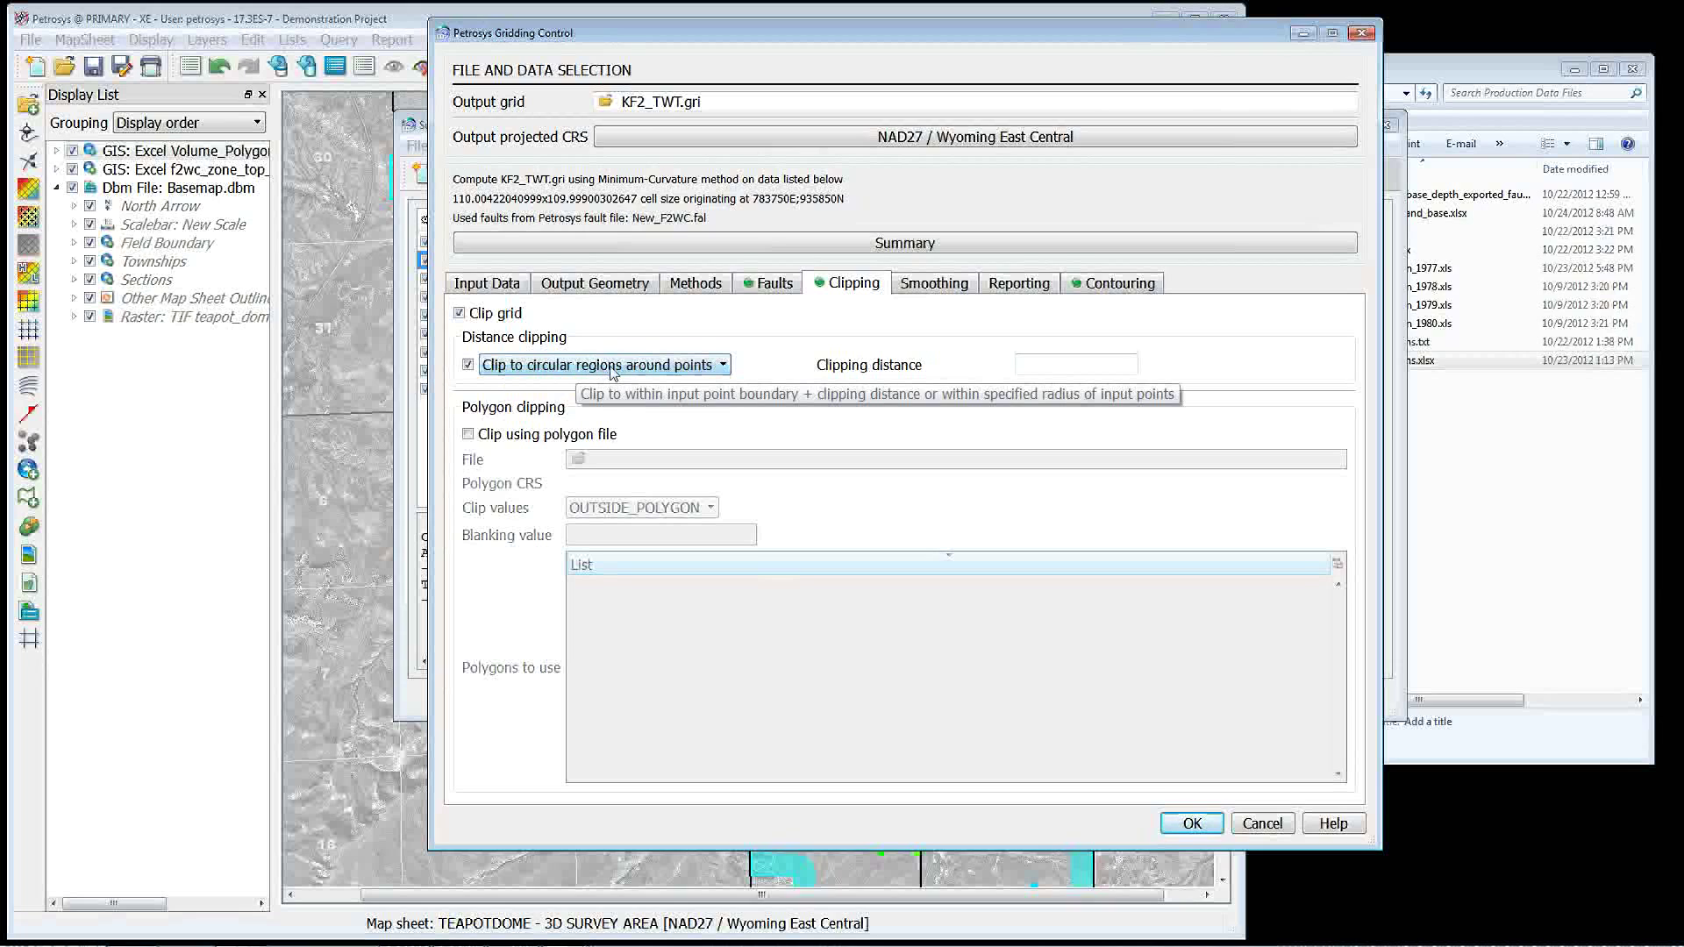
left_click(721, 366)
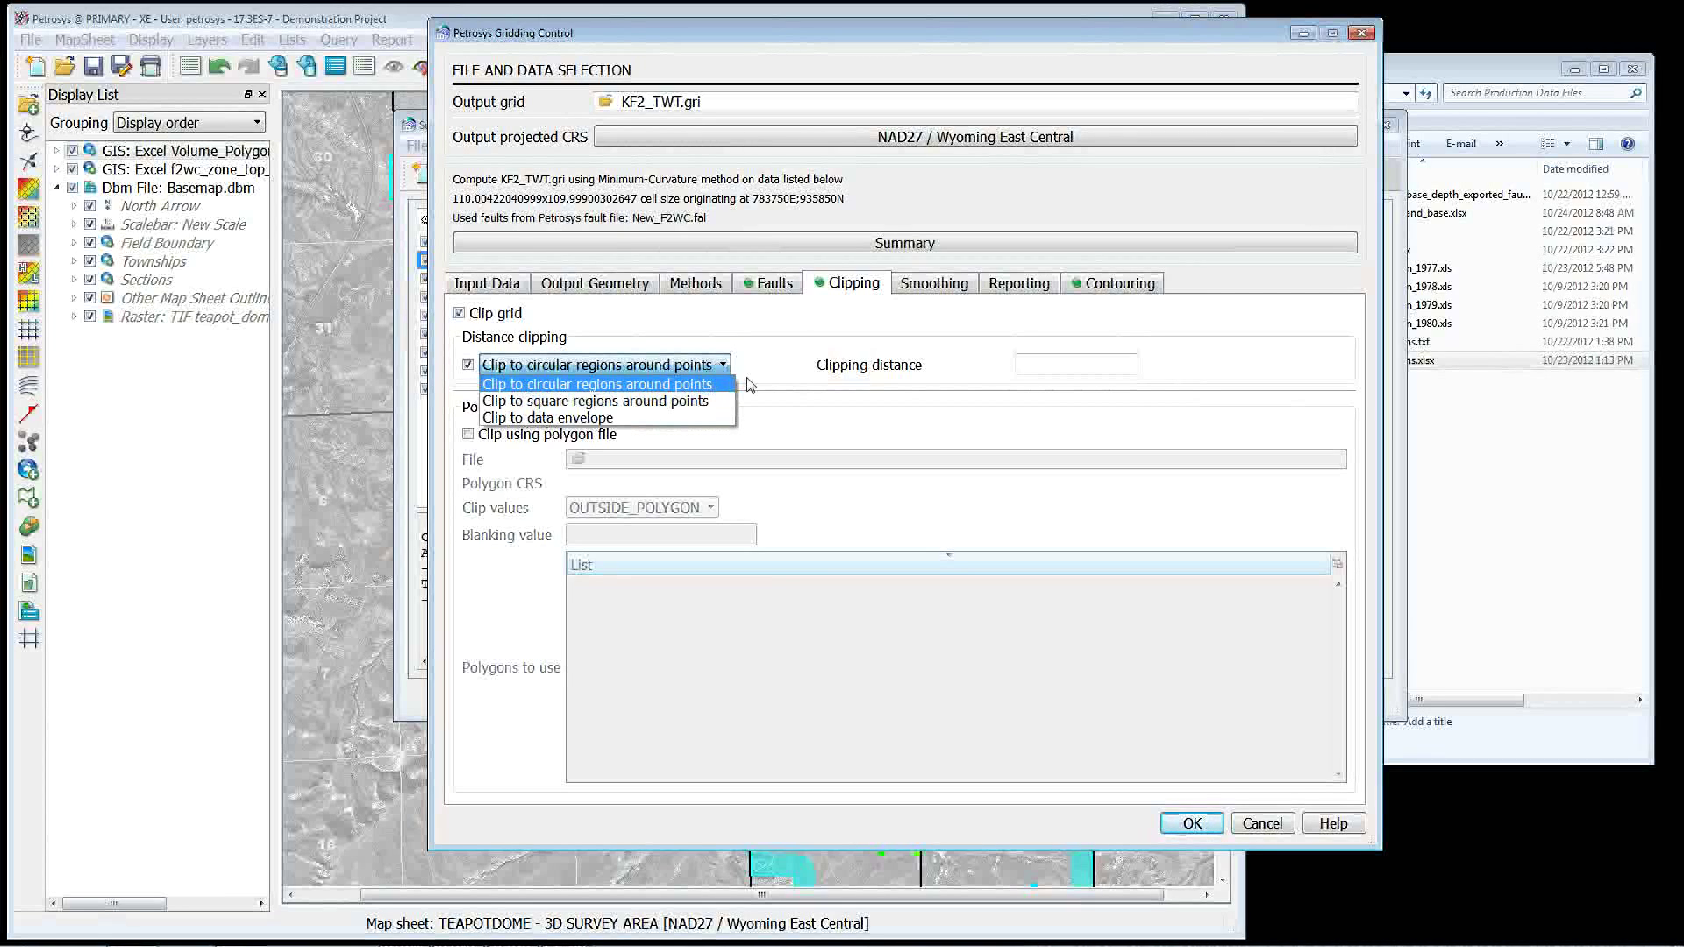
left_click(702, 400)
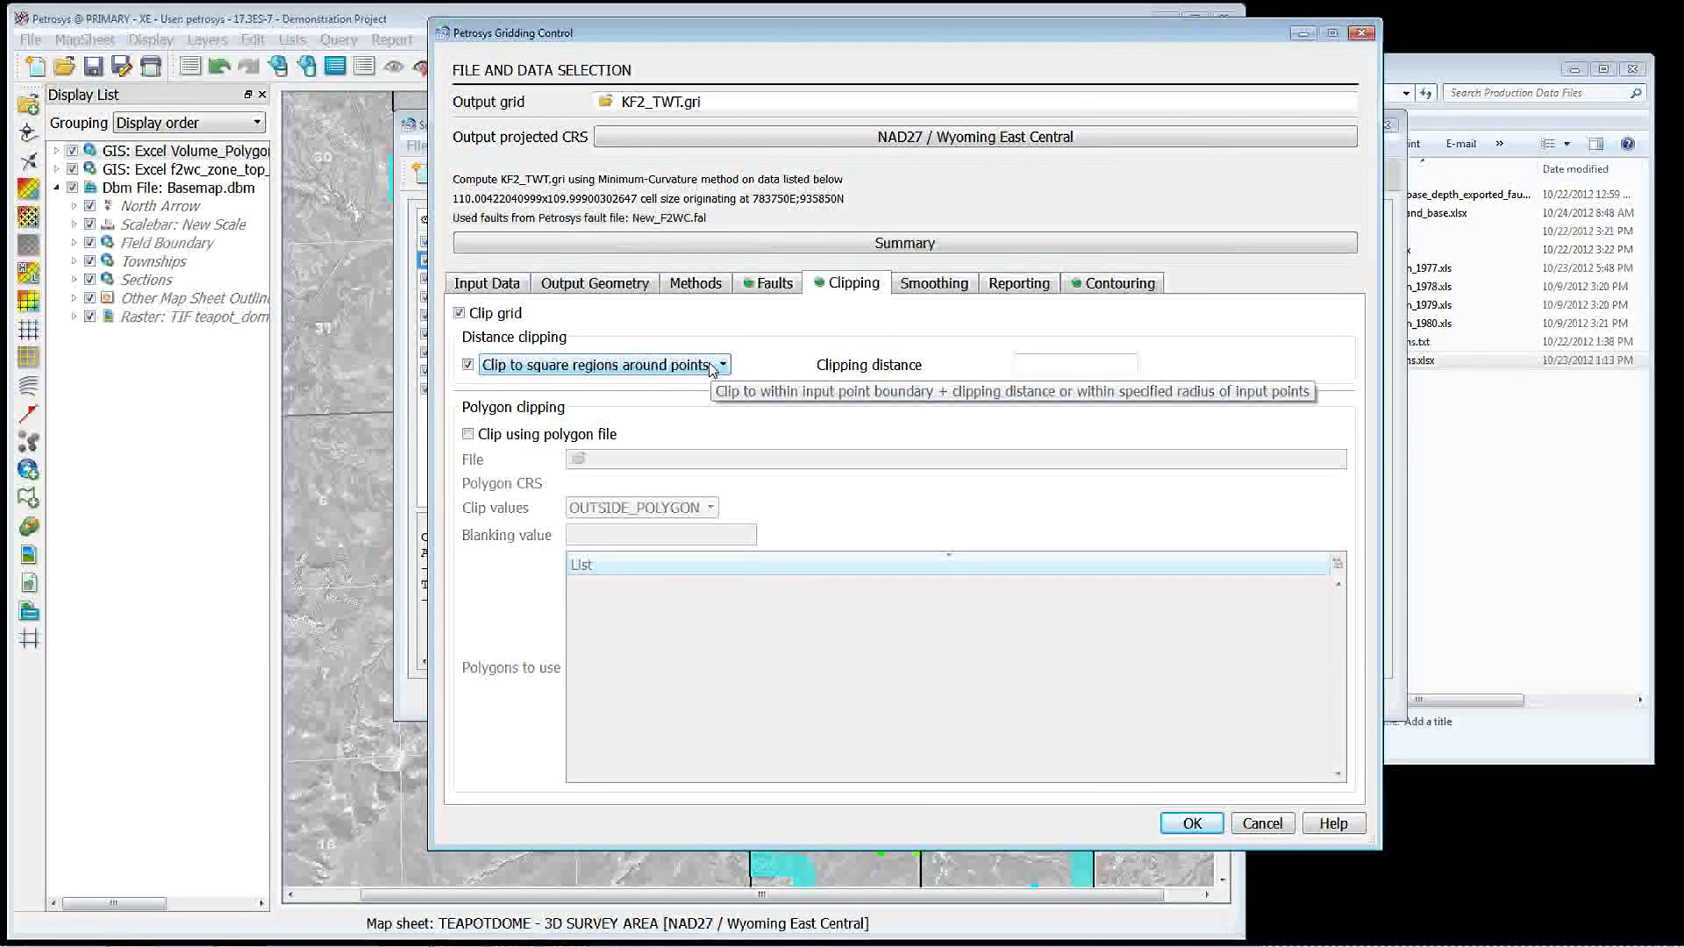
left_click(712, 366)
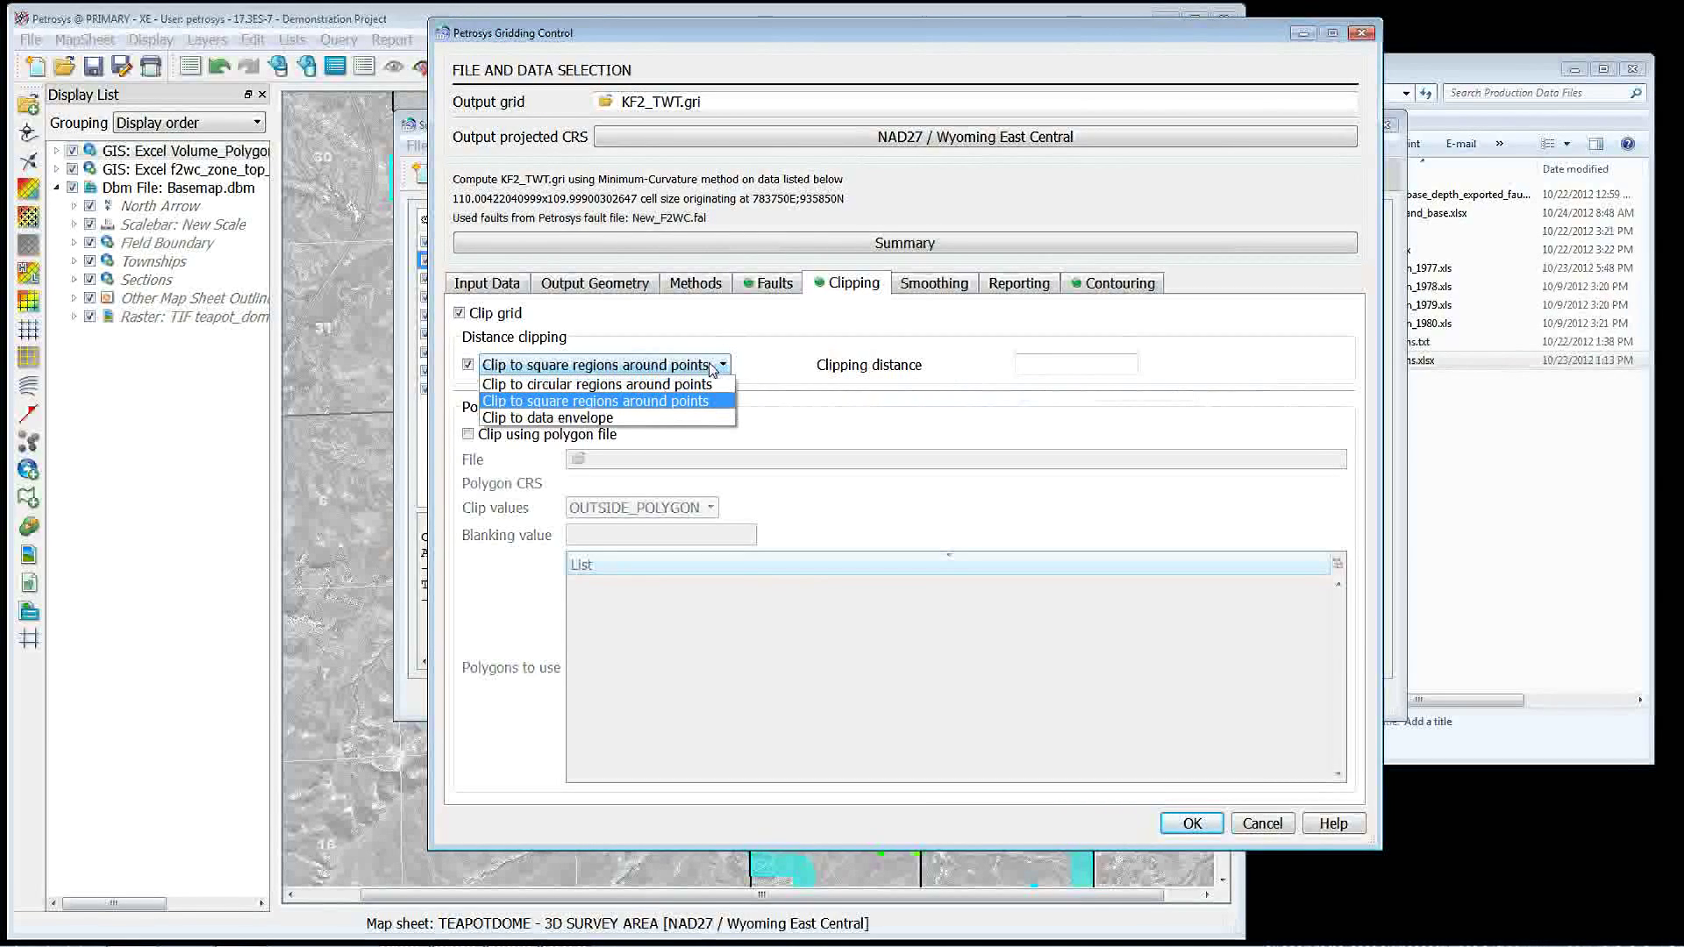
left_click(685, 416)
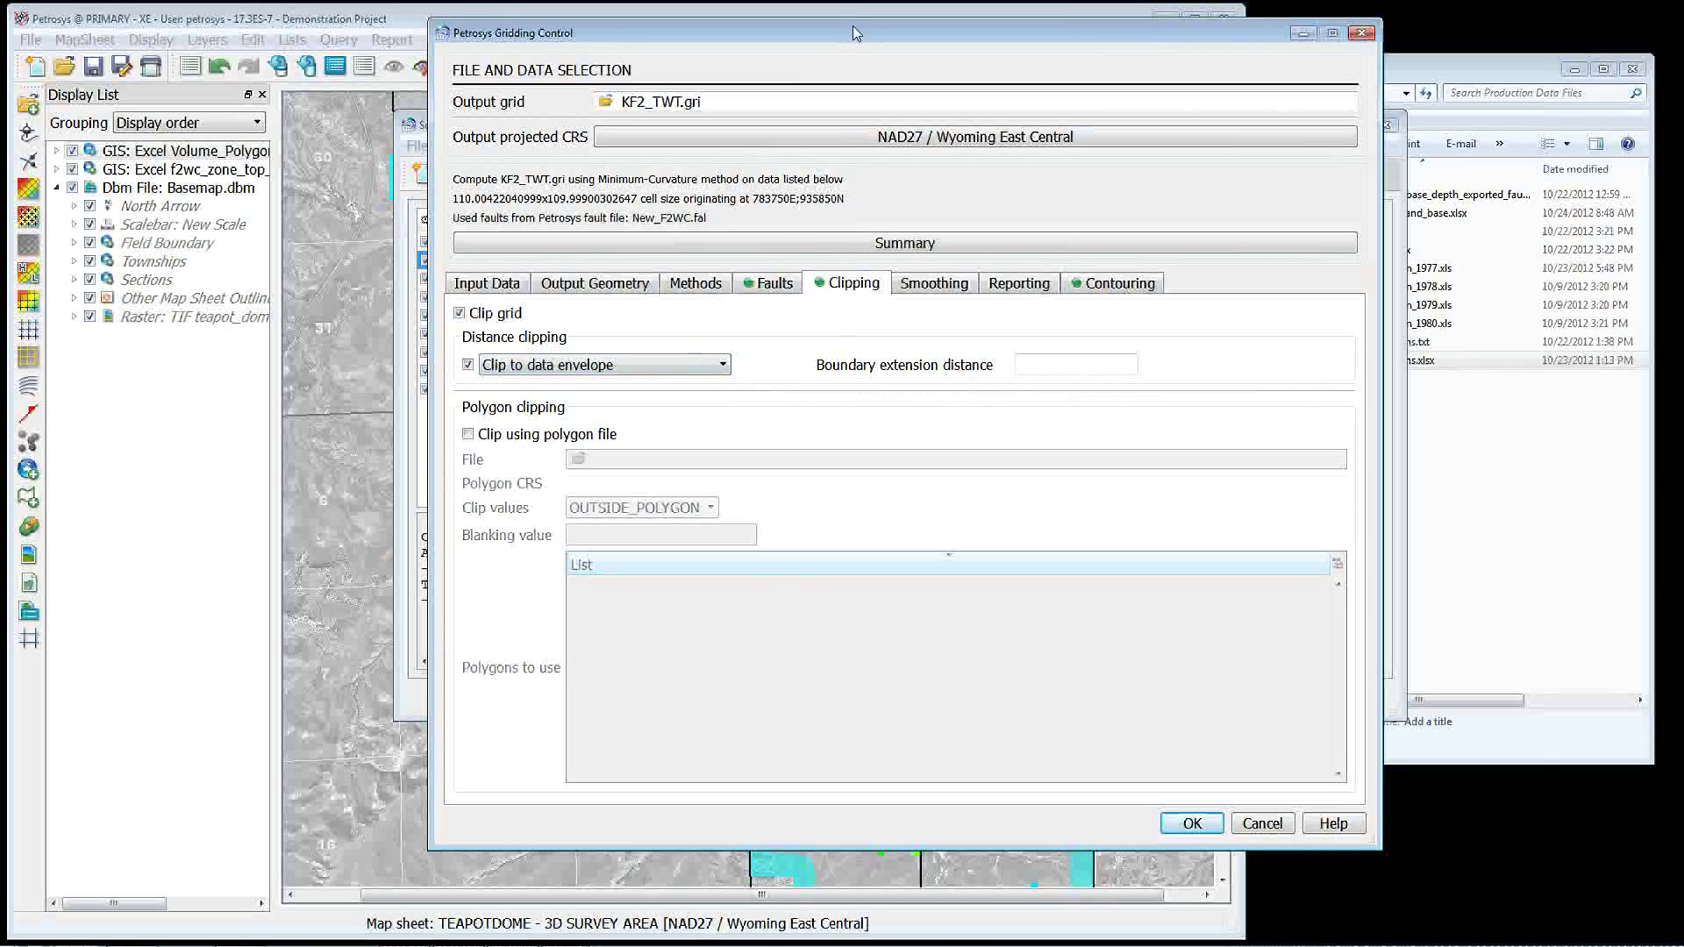
Move the gridding dialog aside to view polygon Poly_4 on the map, and return to the gridding settings.
left_click_drag(852, 25, 1298, 32)
left_click(685, 756)
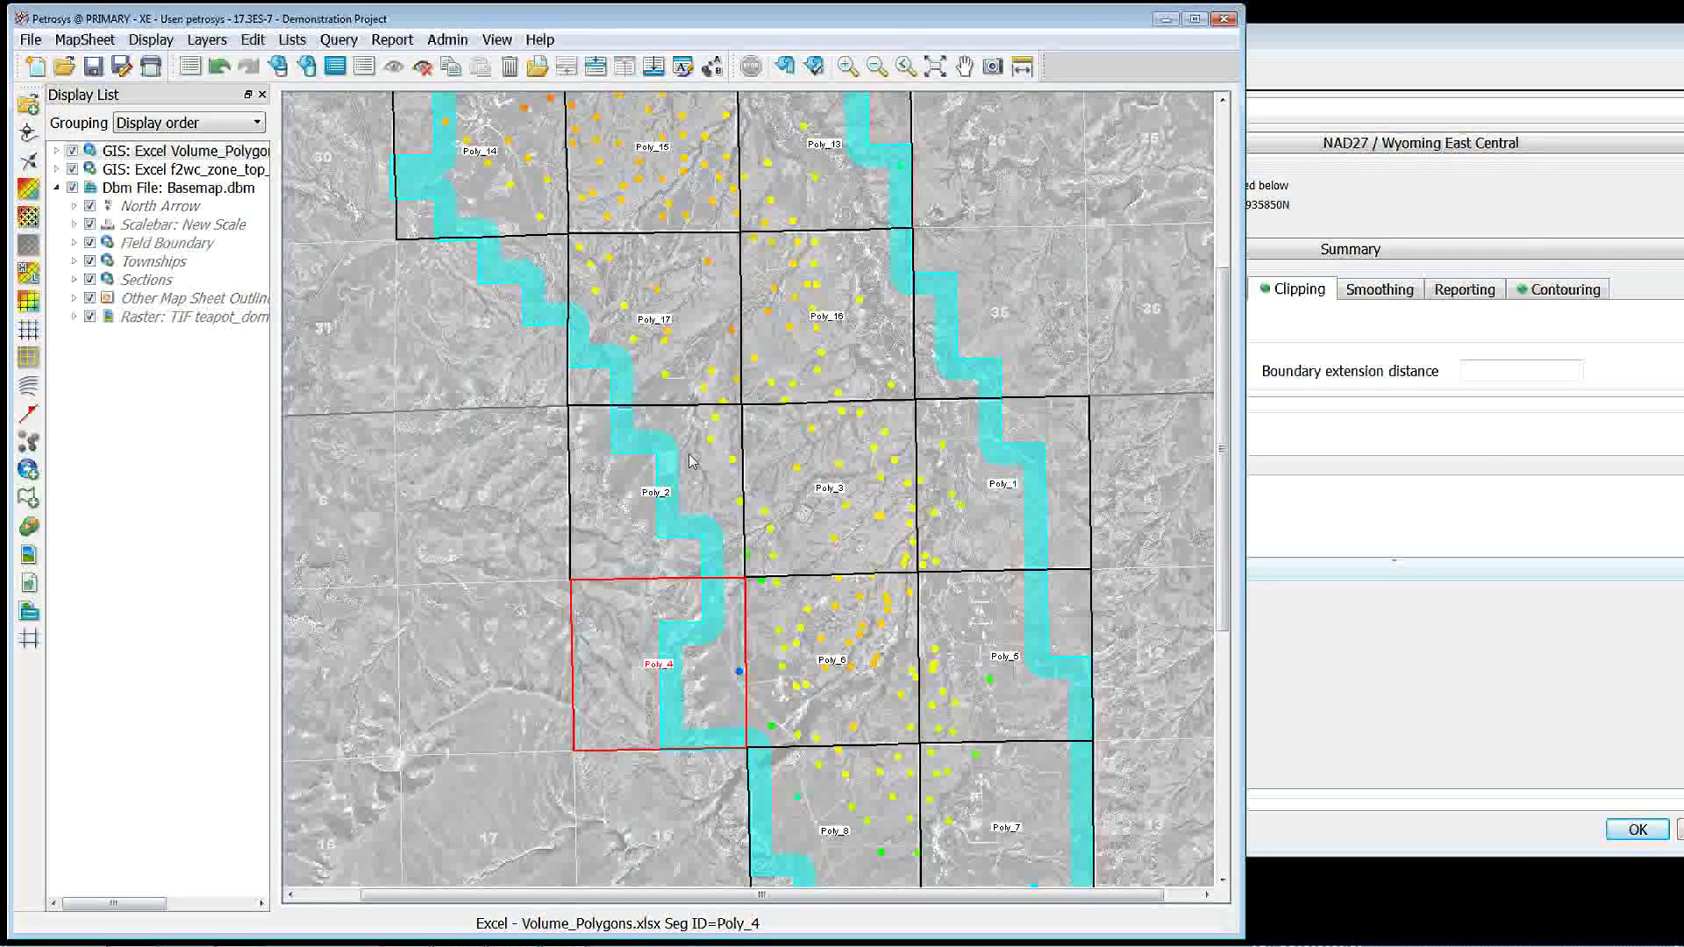
left_click(1438, 48)
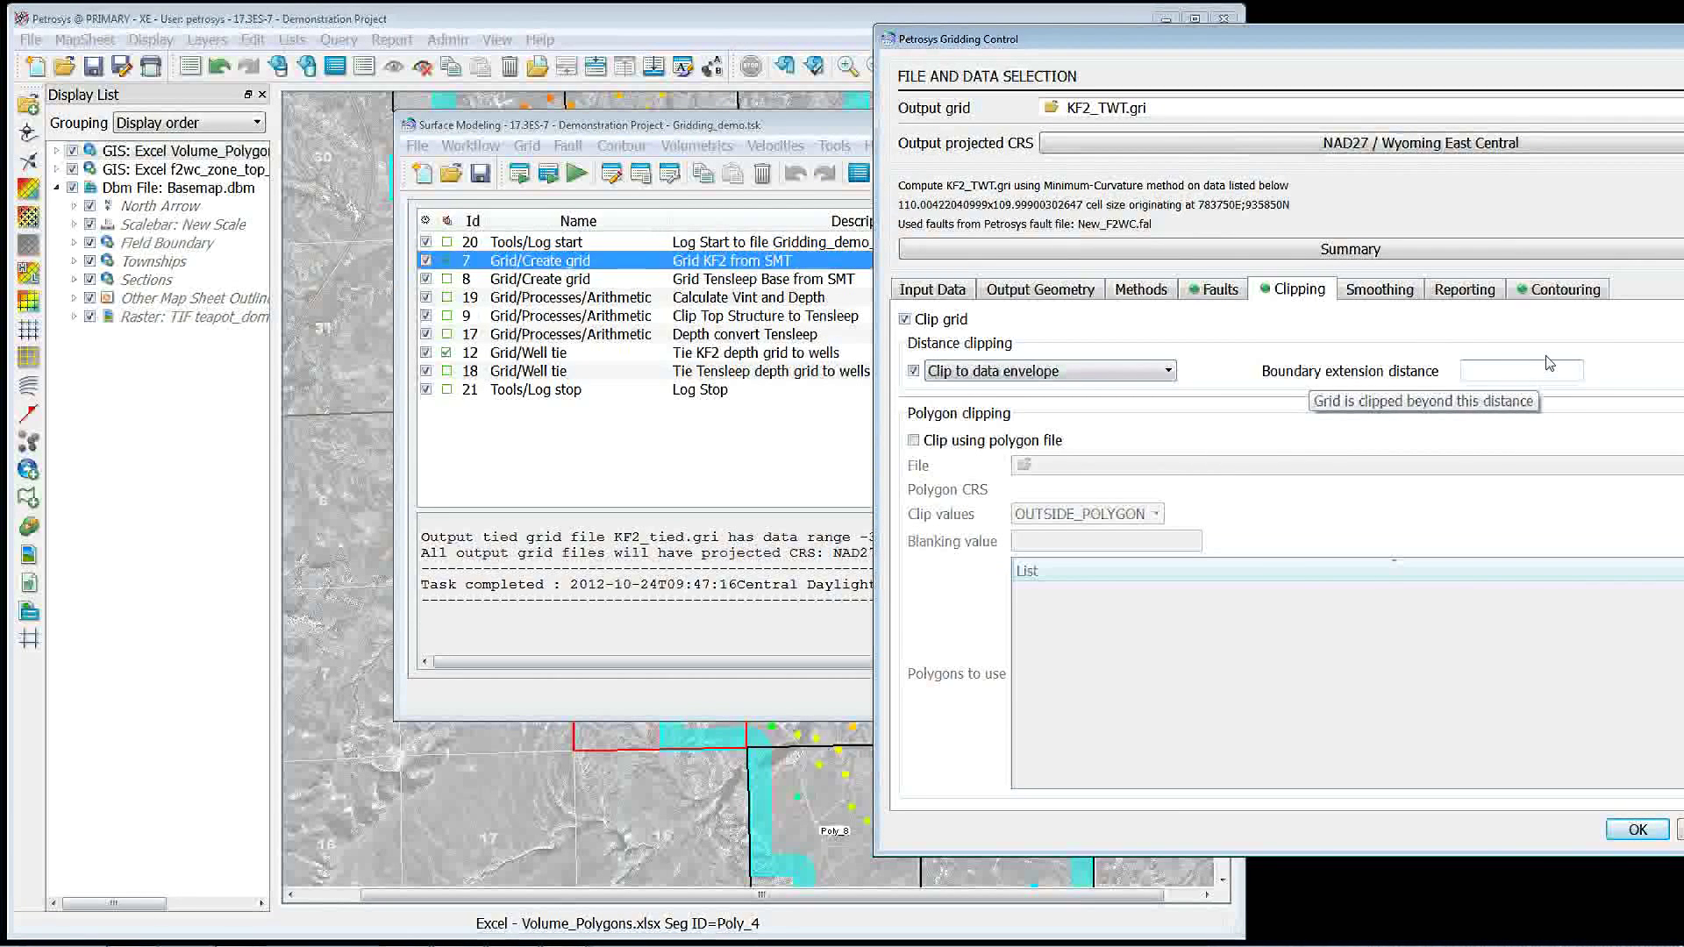
Accept the gridding settings and run the "Grid KF2 from SMT" task, overwriting KF2_TWT.gri and KF2_TWT.con.
left_click(1638, 831)
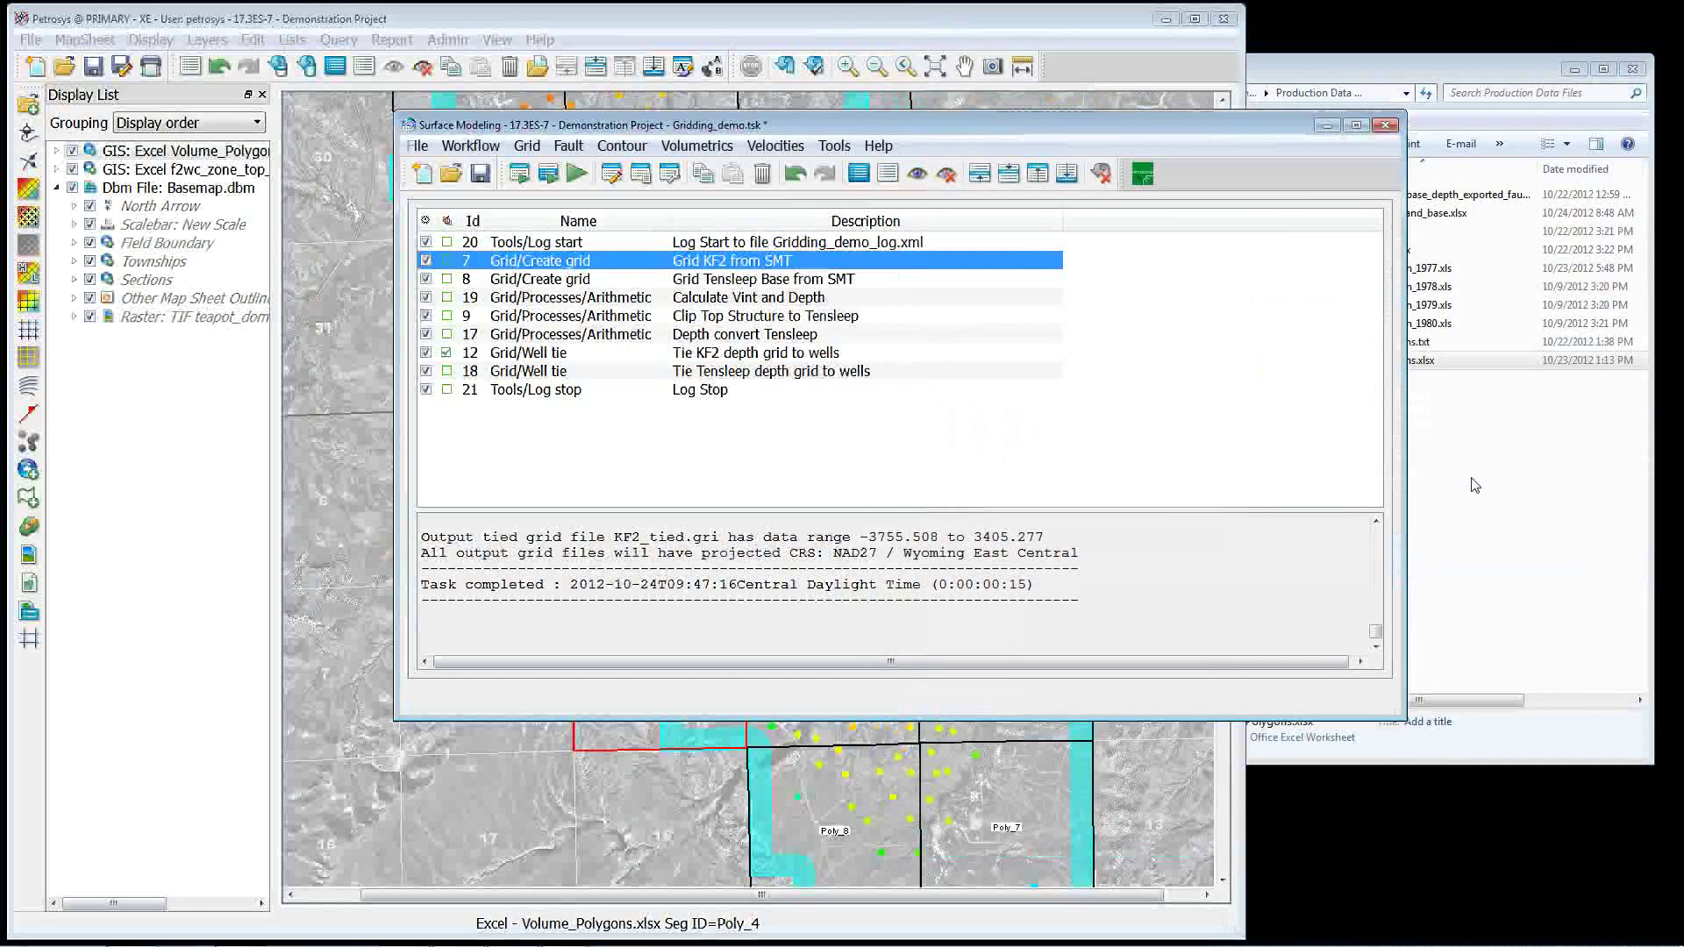
left_click(520, 177)
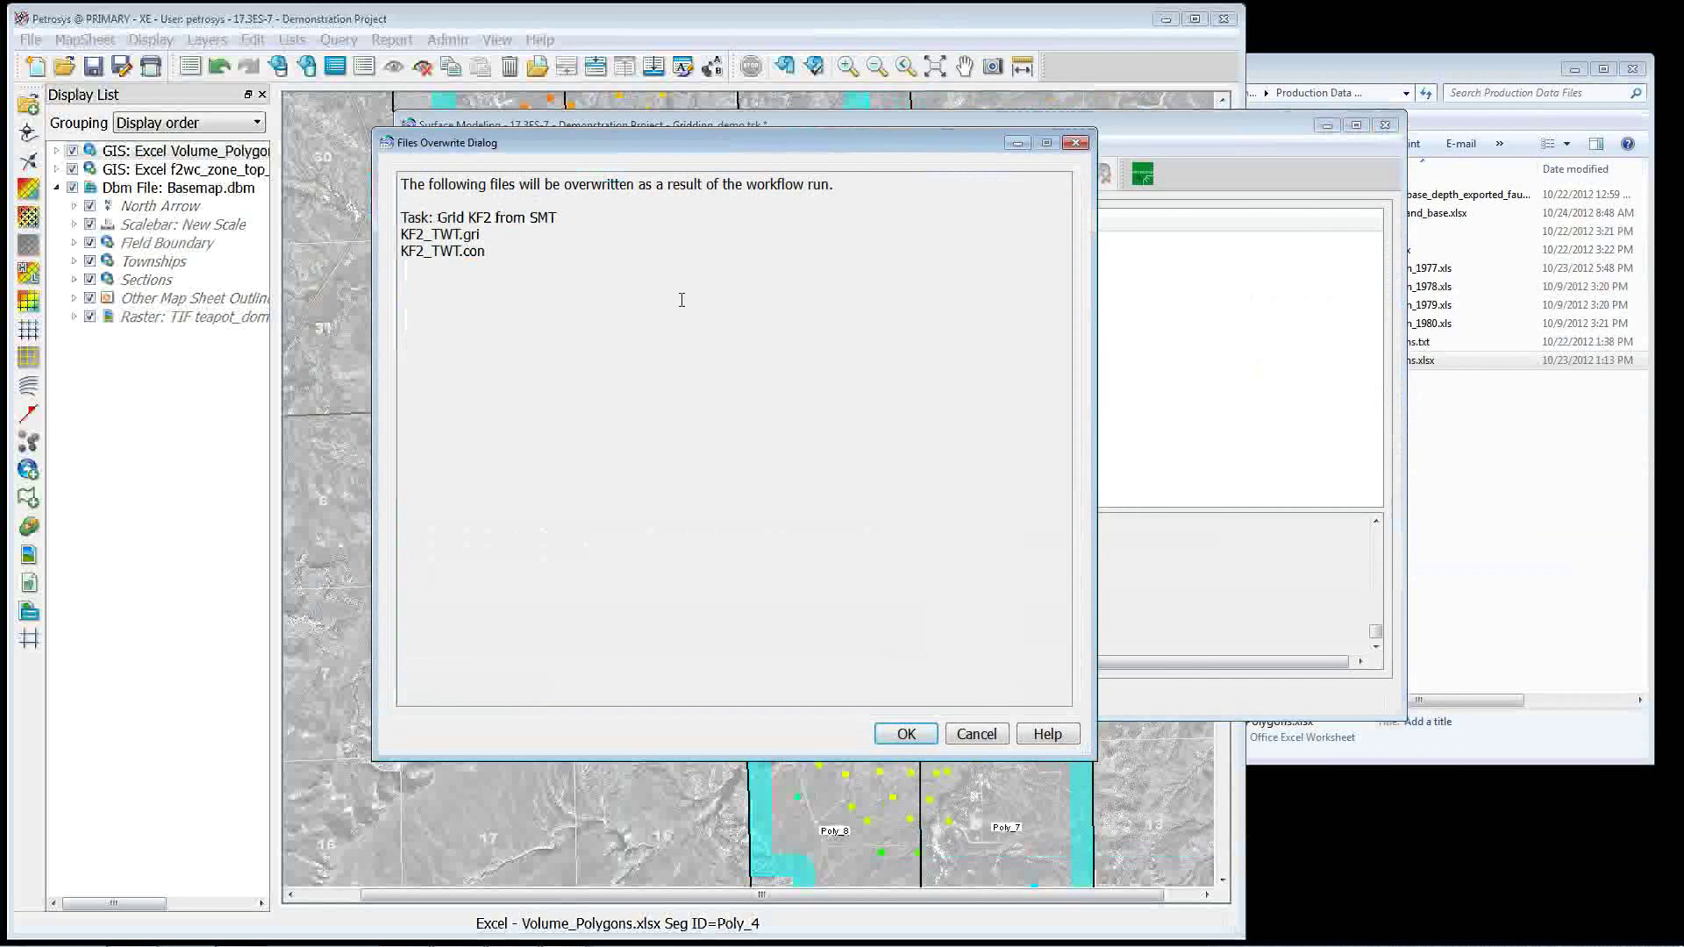
left_click(905, 735)
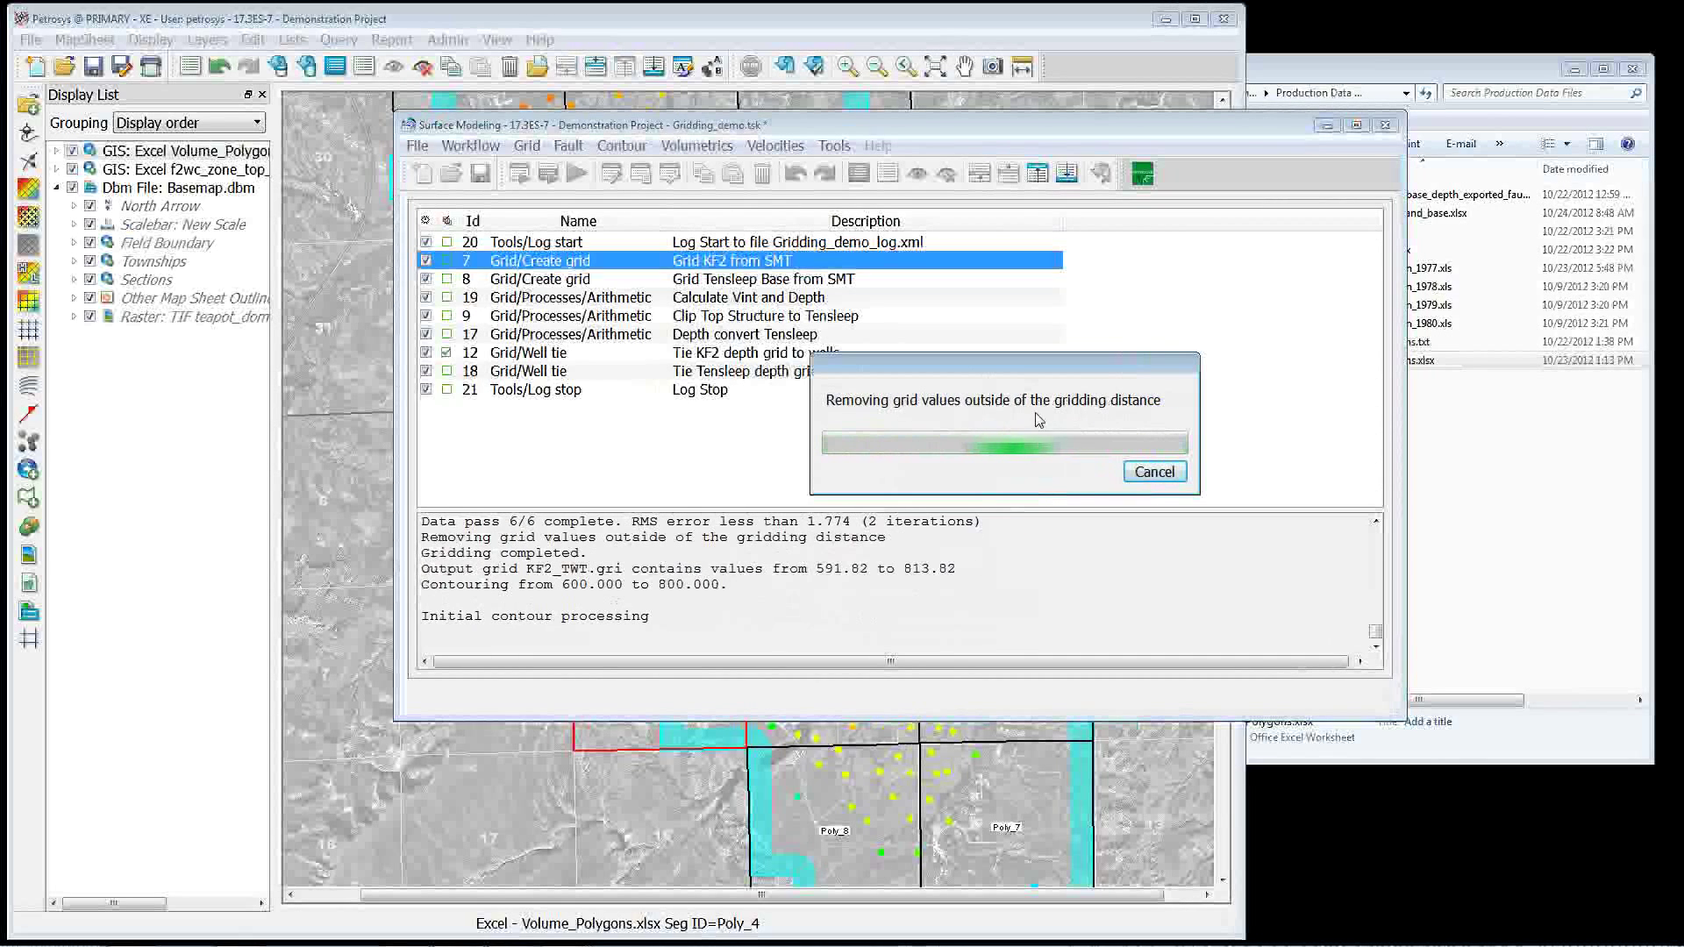
Display the KF2_TWT grid on the map as a color fill layer, and hide that layer after viewing it.
left_click(361, 621)
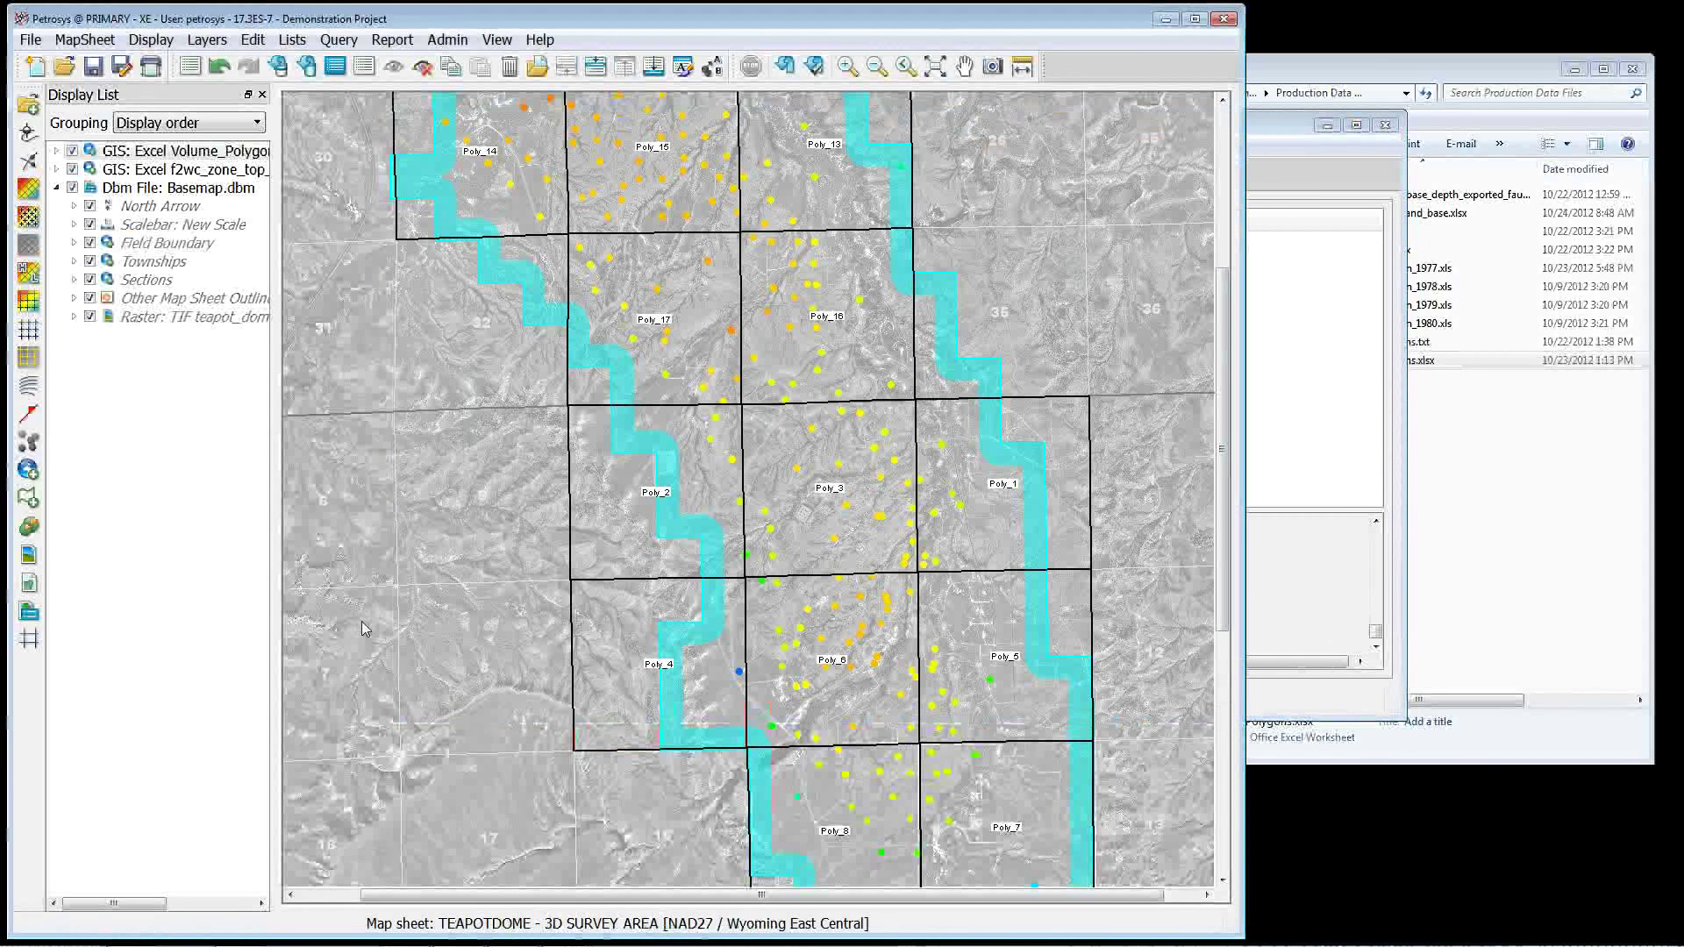
left_click(31, 302)
left_click(1304, 681)
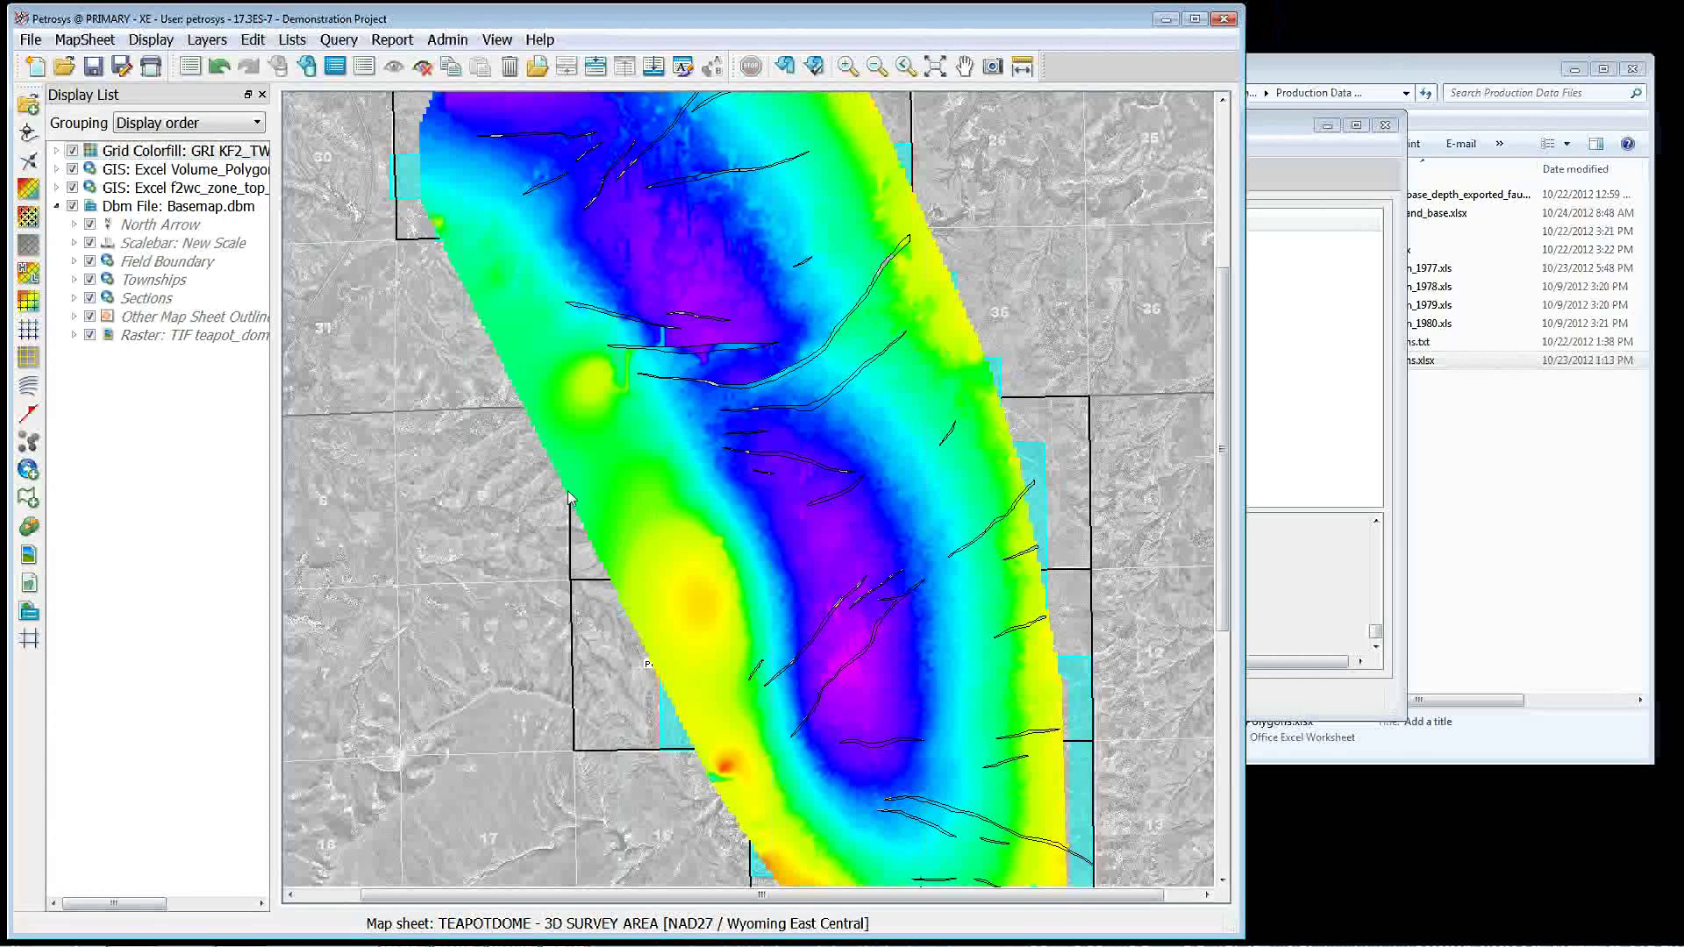
left_click(73, 152)
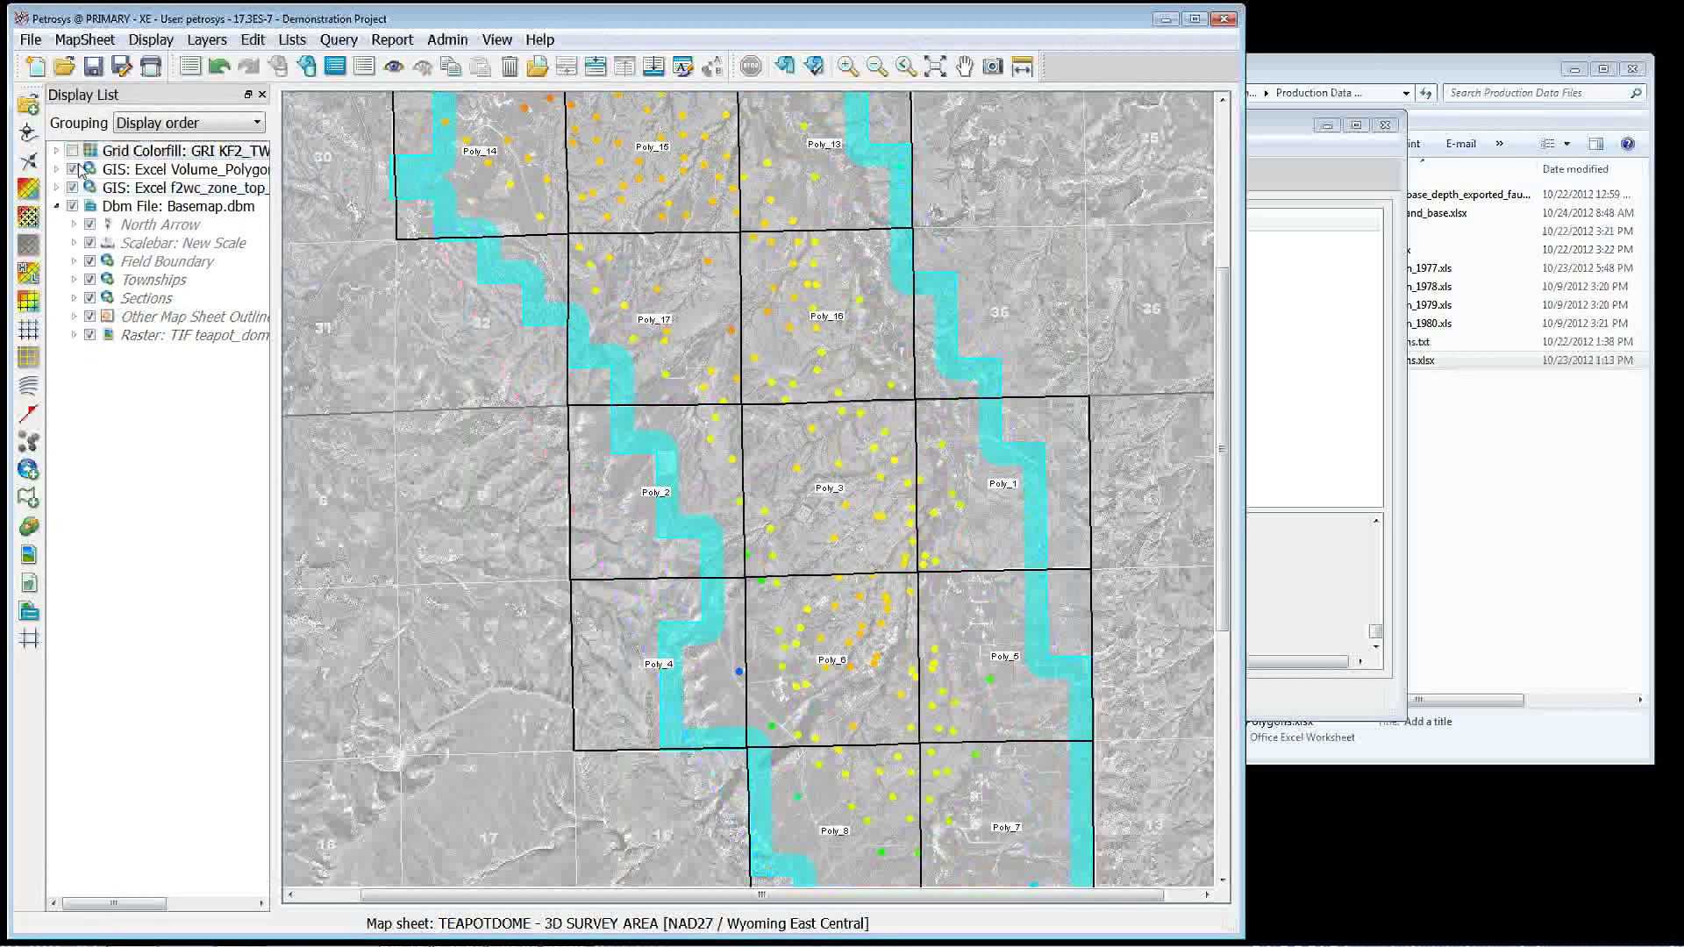
Open the "Tie KF2 depth grid to wells" task in Surface Modeling and check its mistie reporting options.
left_click(1277, 129)
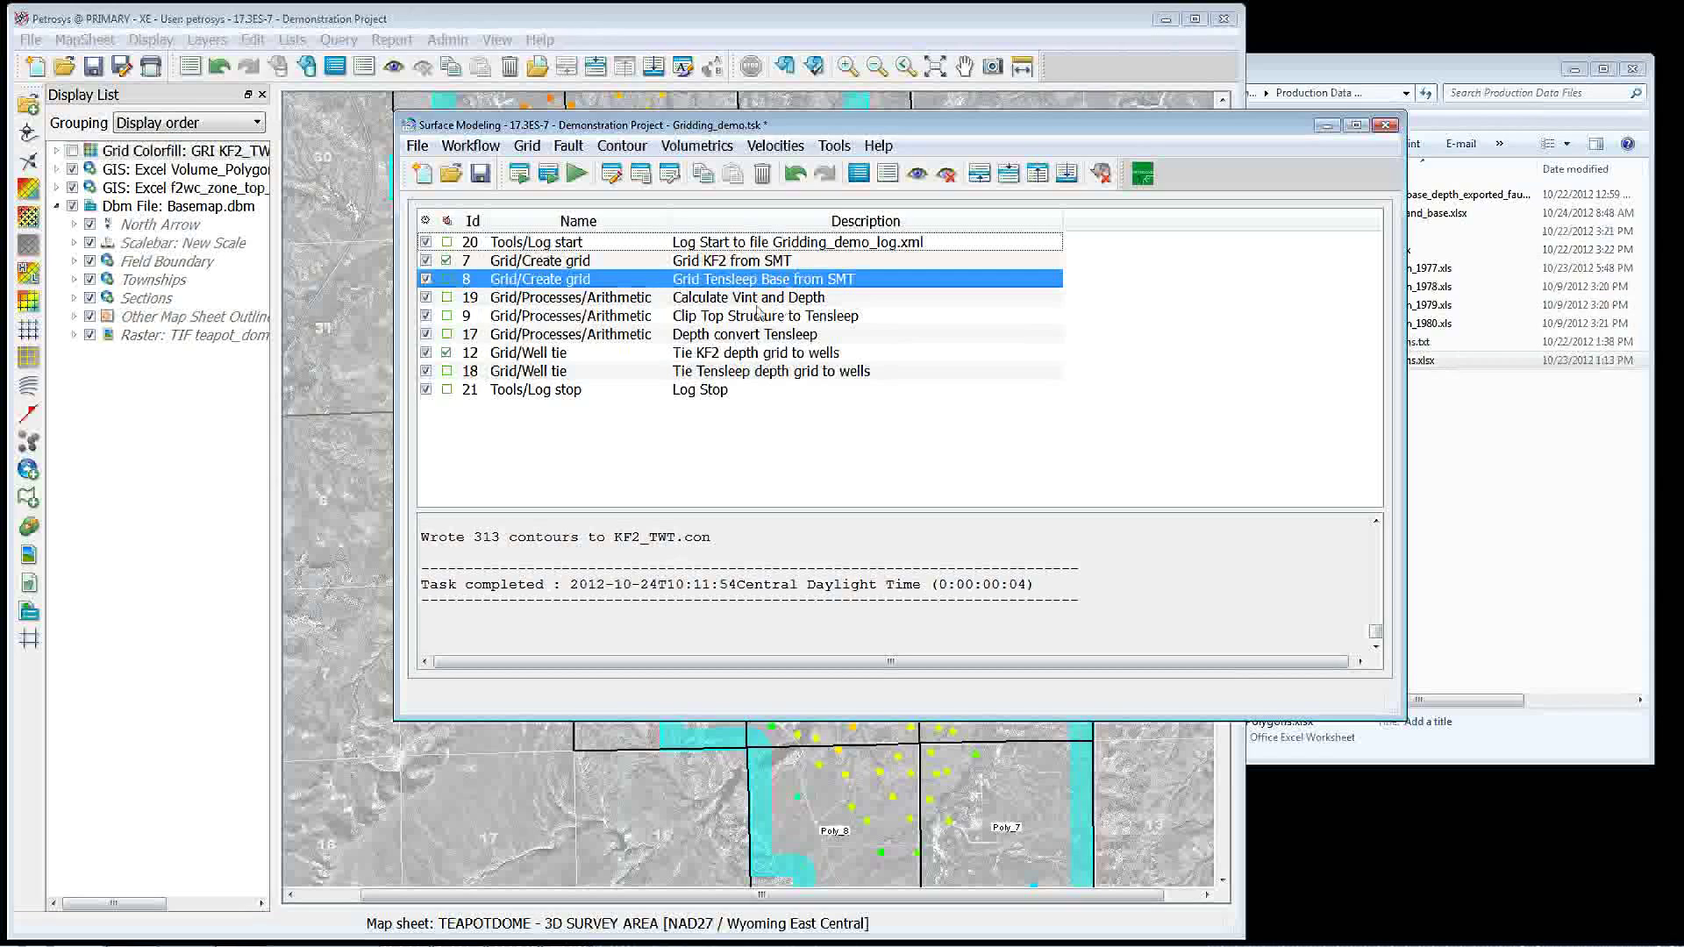
left_click(735, 353)
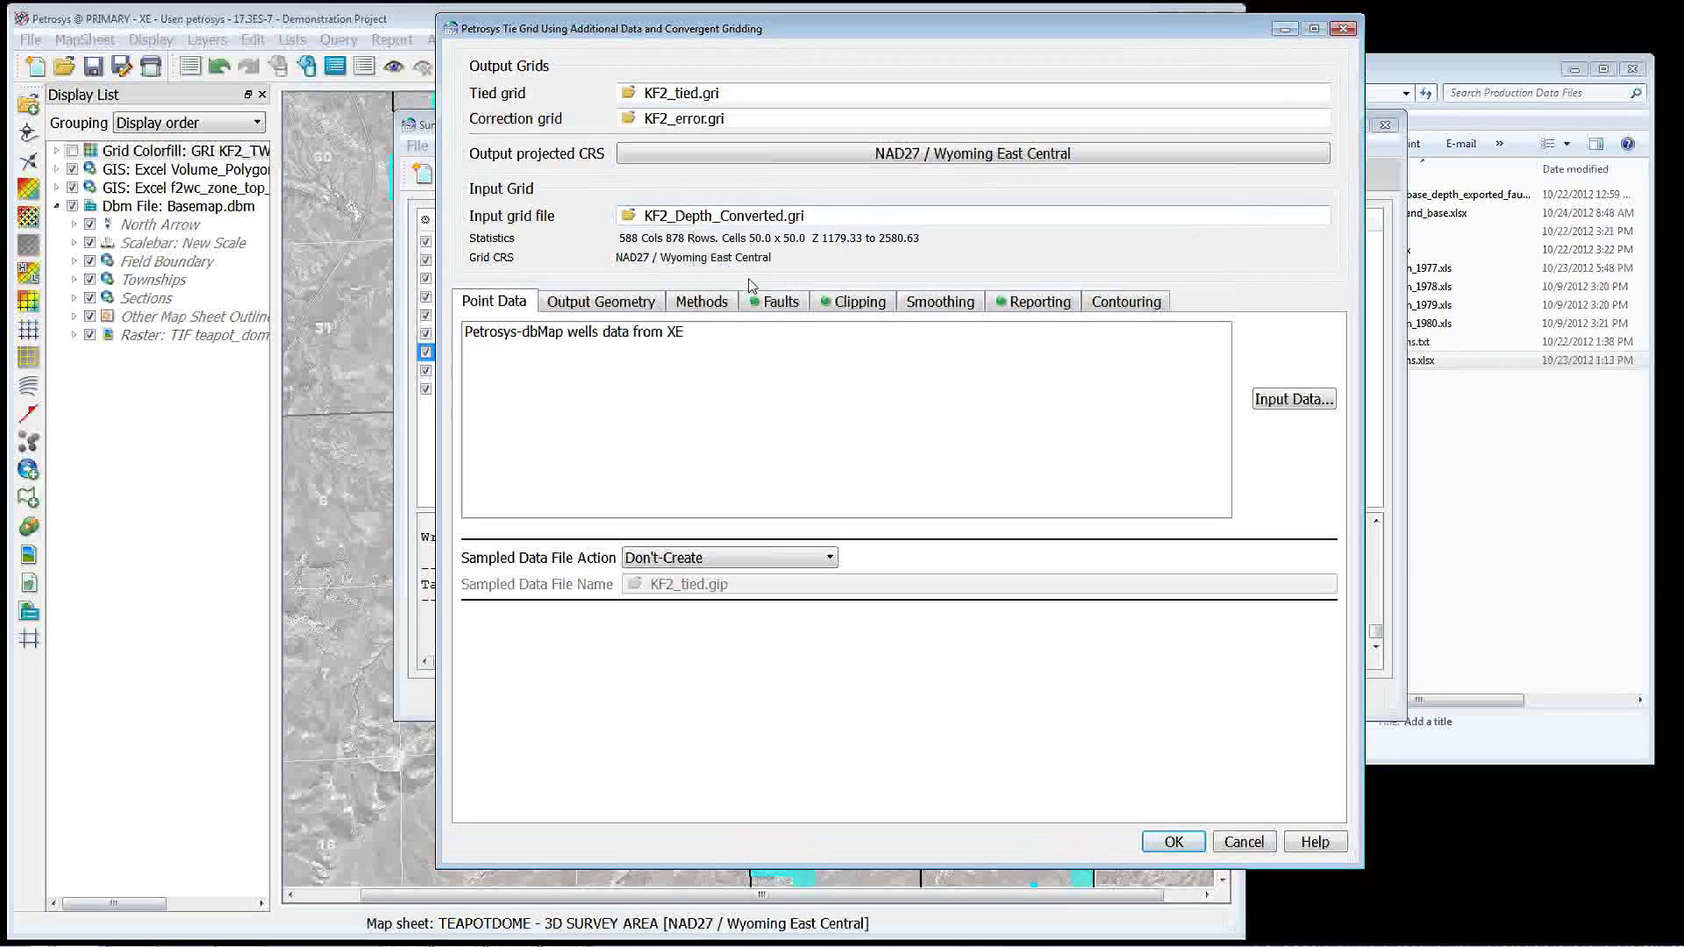
left_click(1037, 304)
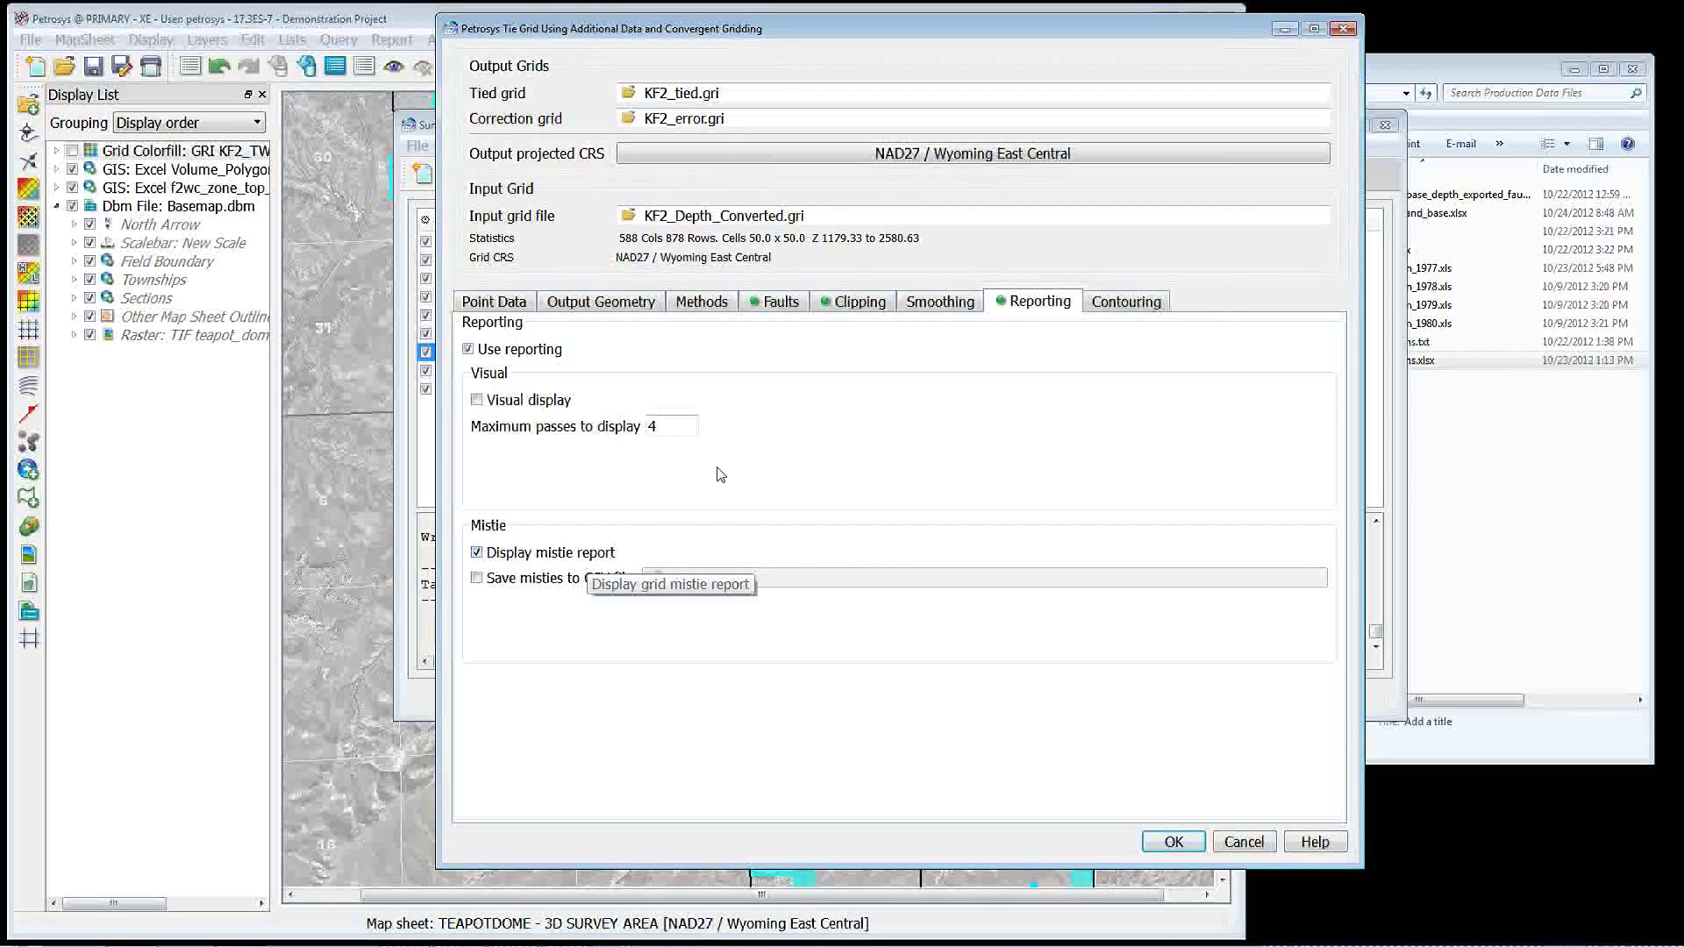
Accept the well tie settings and run the "Tie KF2 depth grid to wells" task, confirming the overwrite of existing files.
left_click(1175, 842)
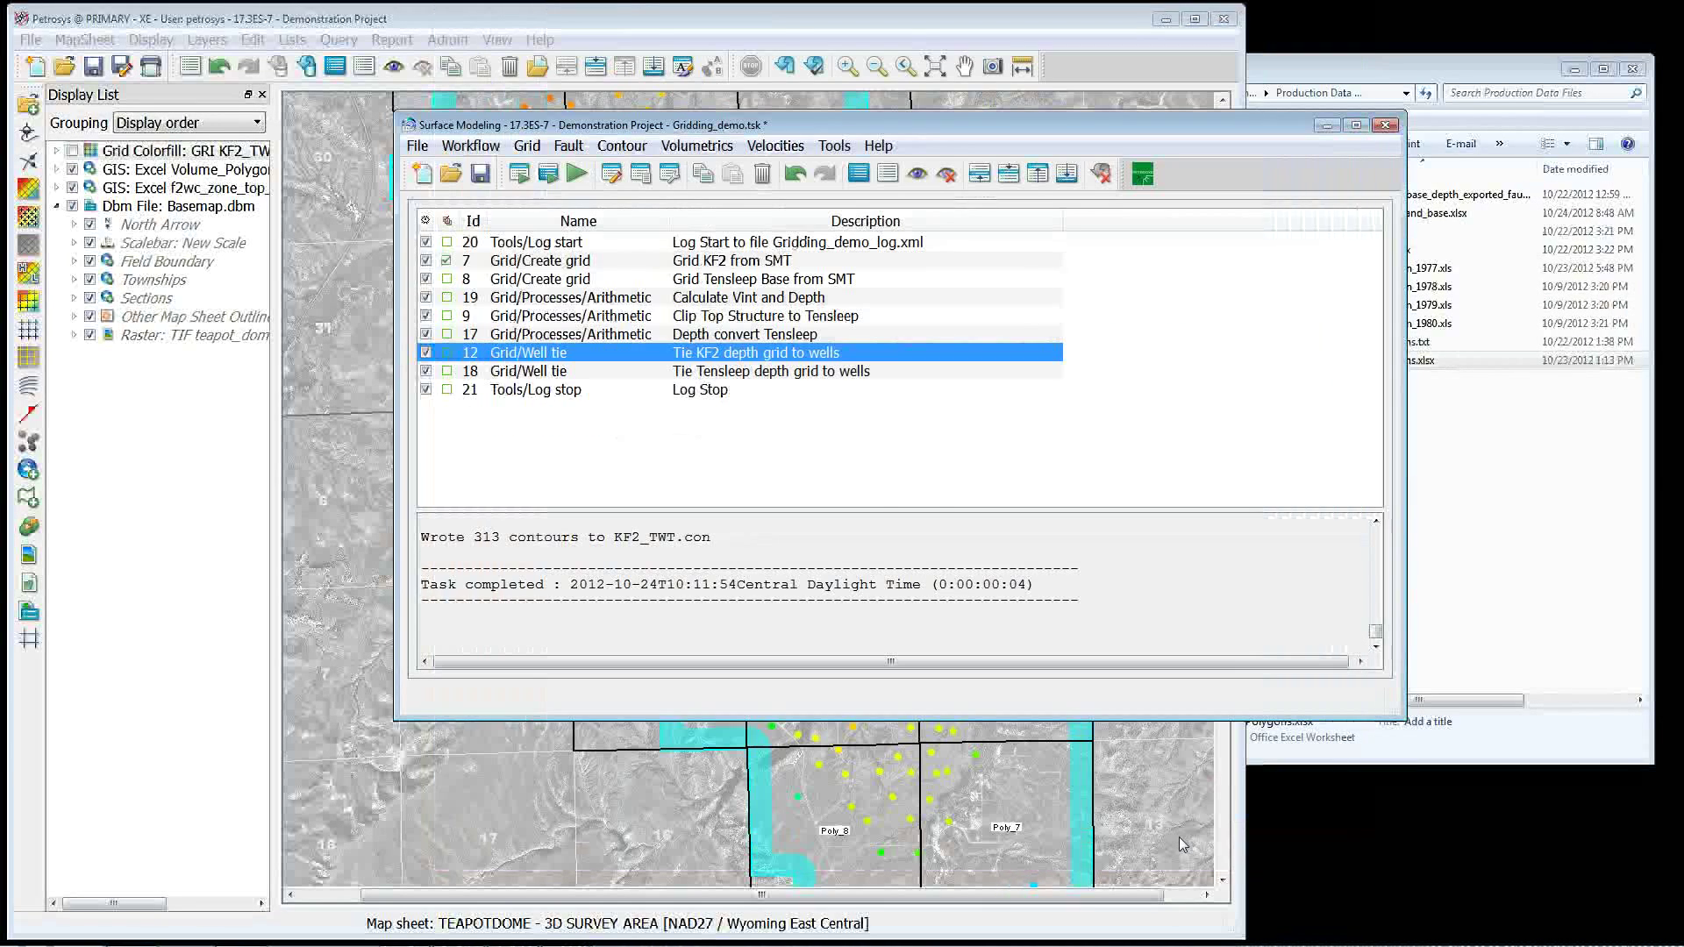
left_click(520, 175)
left_click(912, 734)
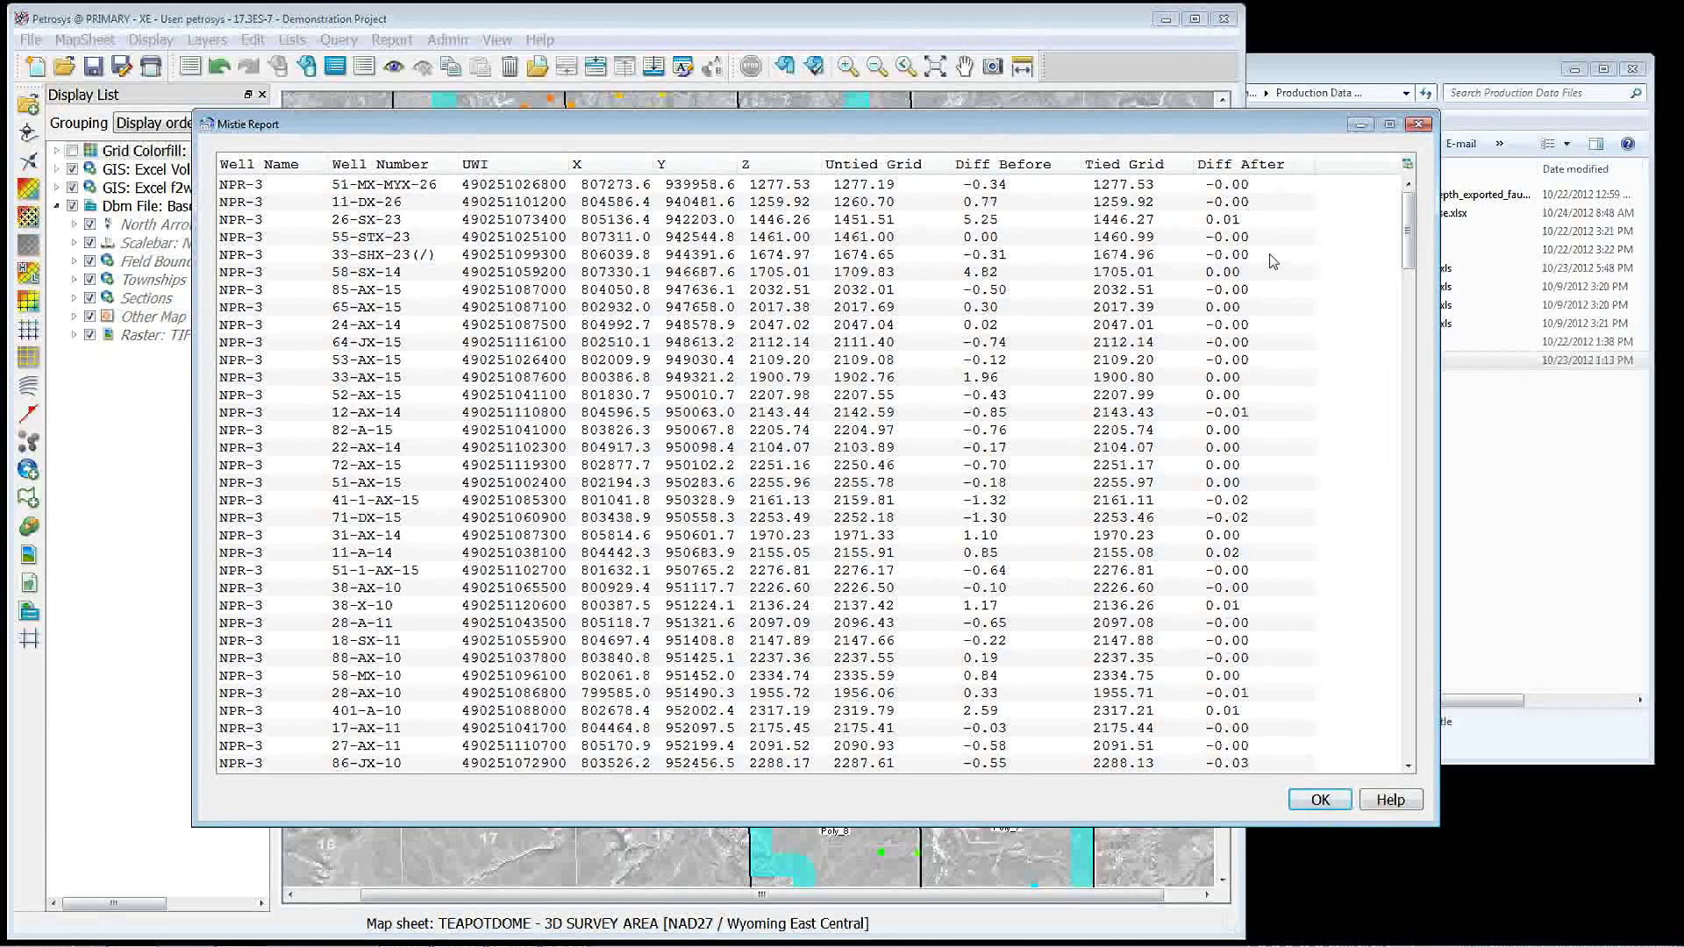
Examine the mistie of well 301-A-34 in the Mistie Report, and export the report to Excel.
left_click_drag(1414, 207, 1415, 414)
left_click(1001, 487)
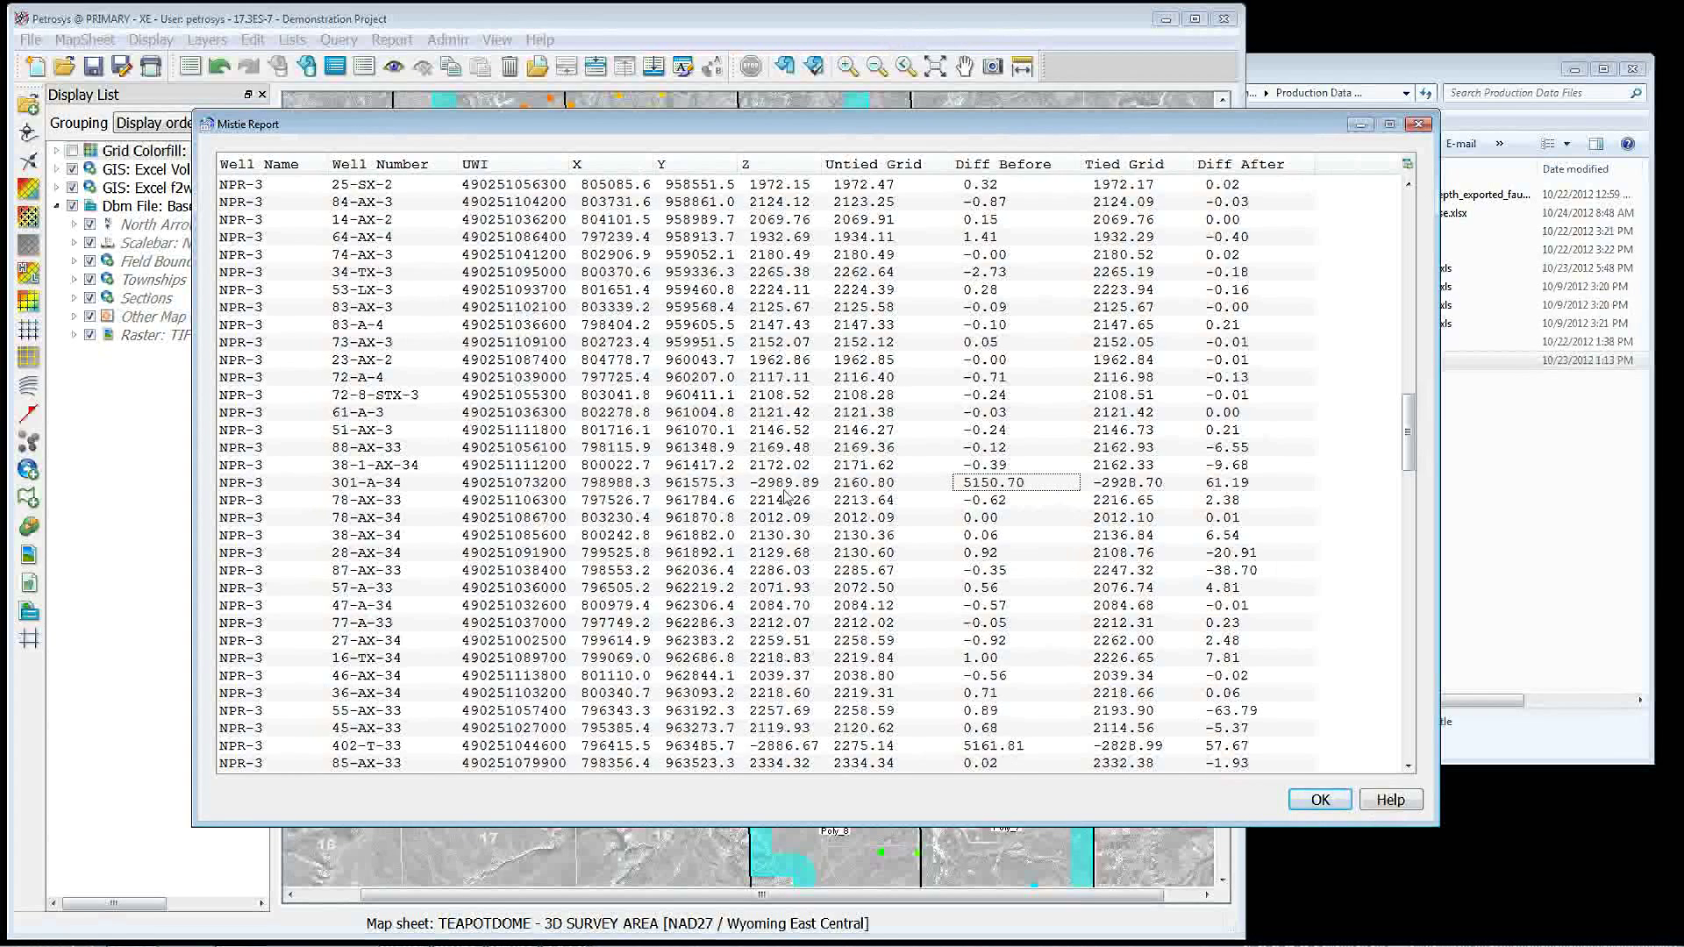
right_click(786, 489)
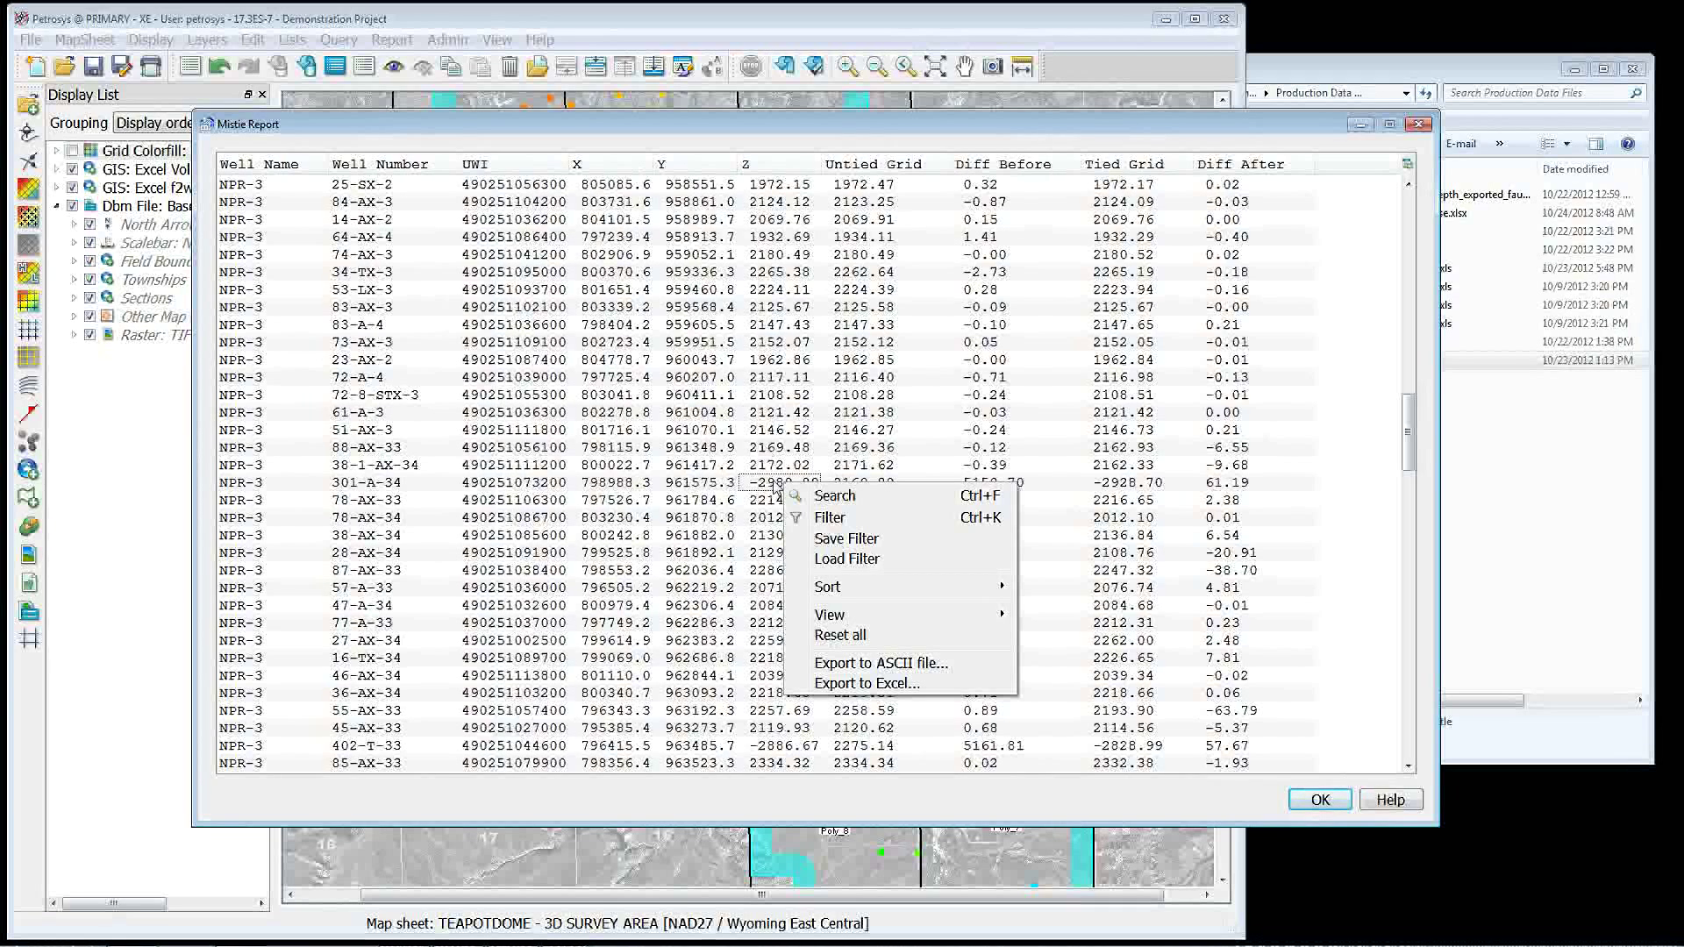
left_click(848, 683)
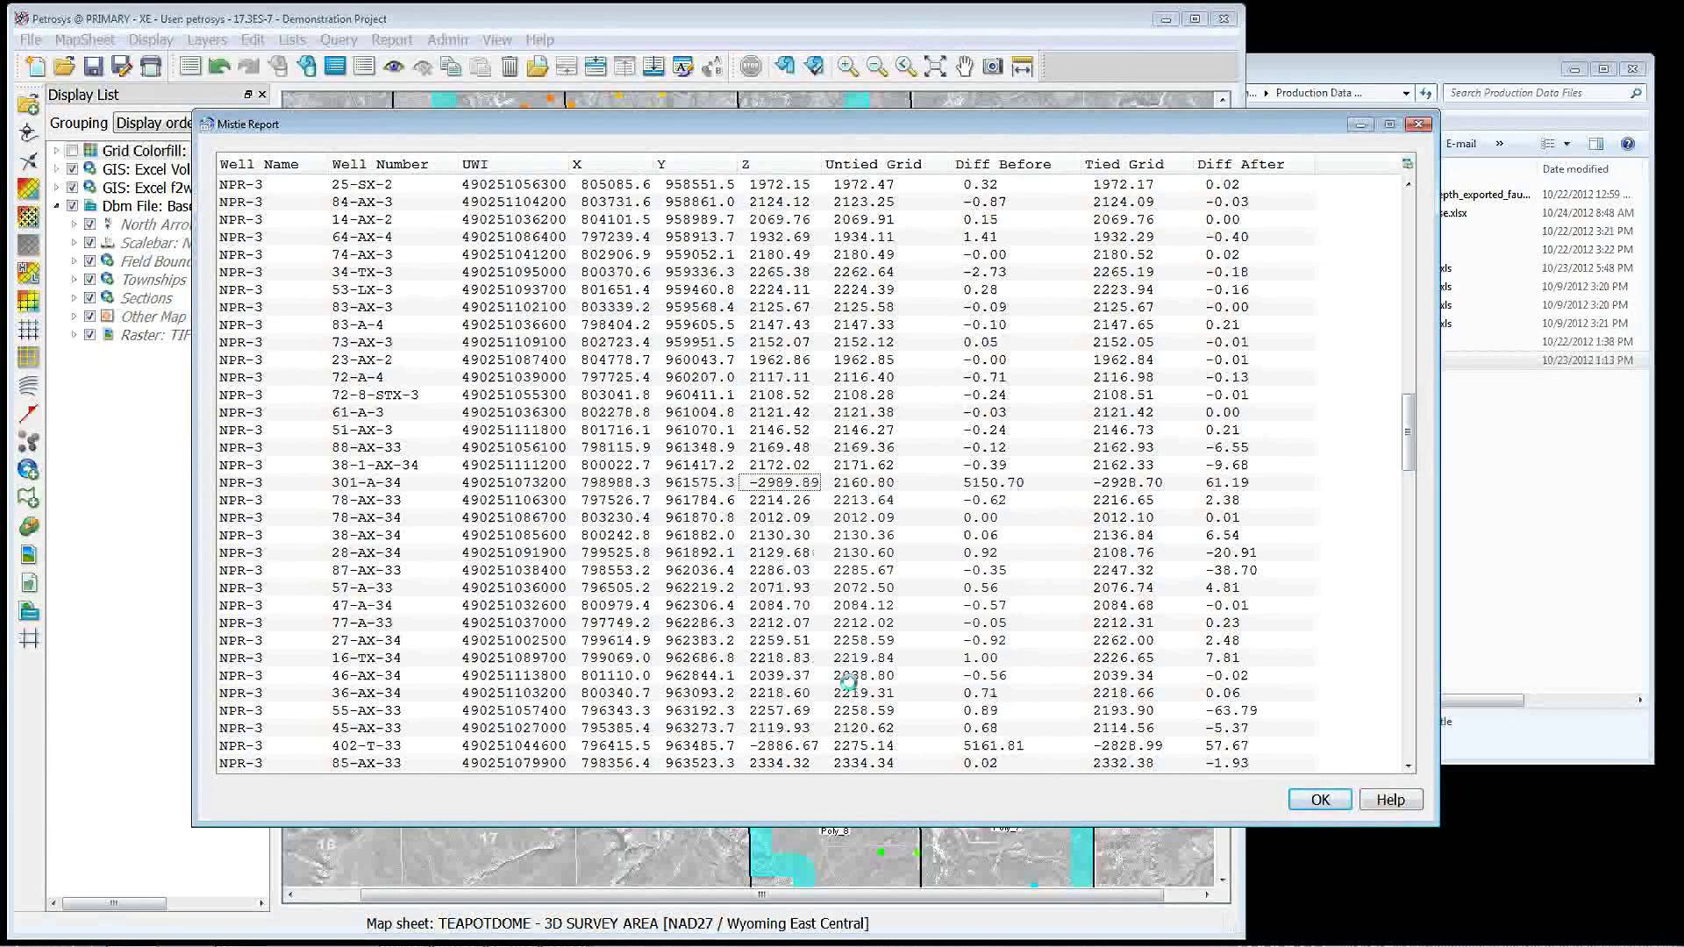
left_click(476, 158)
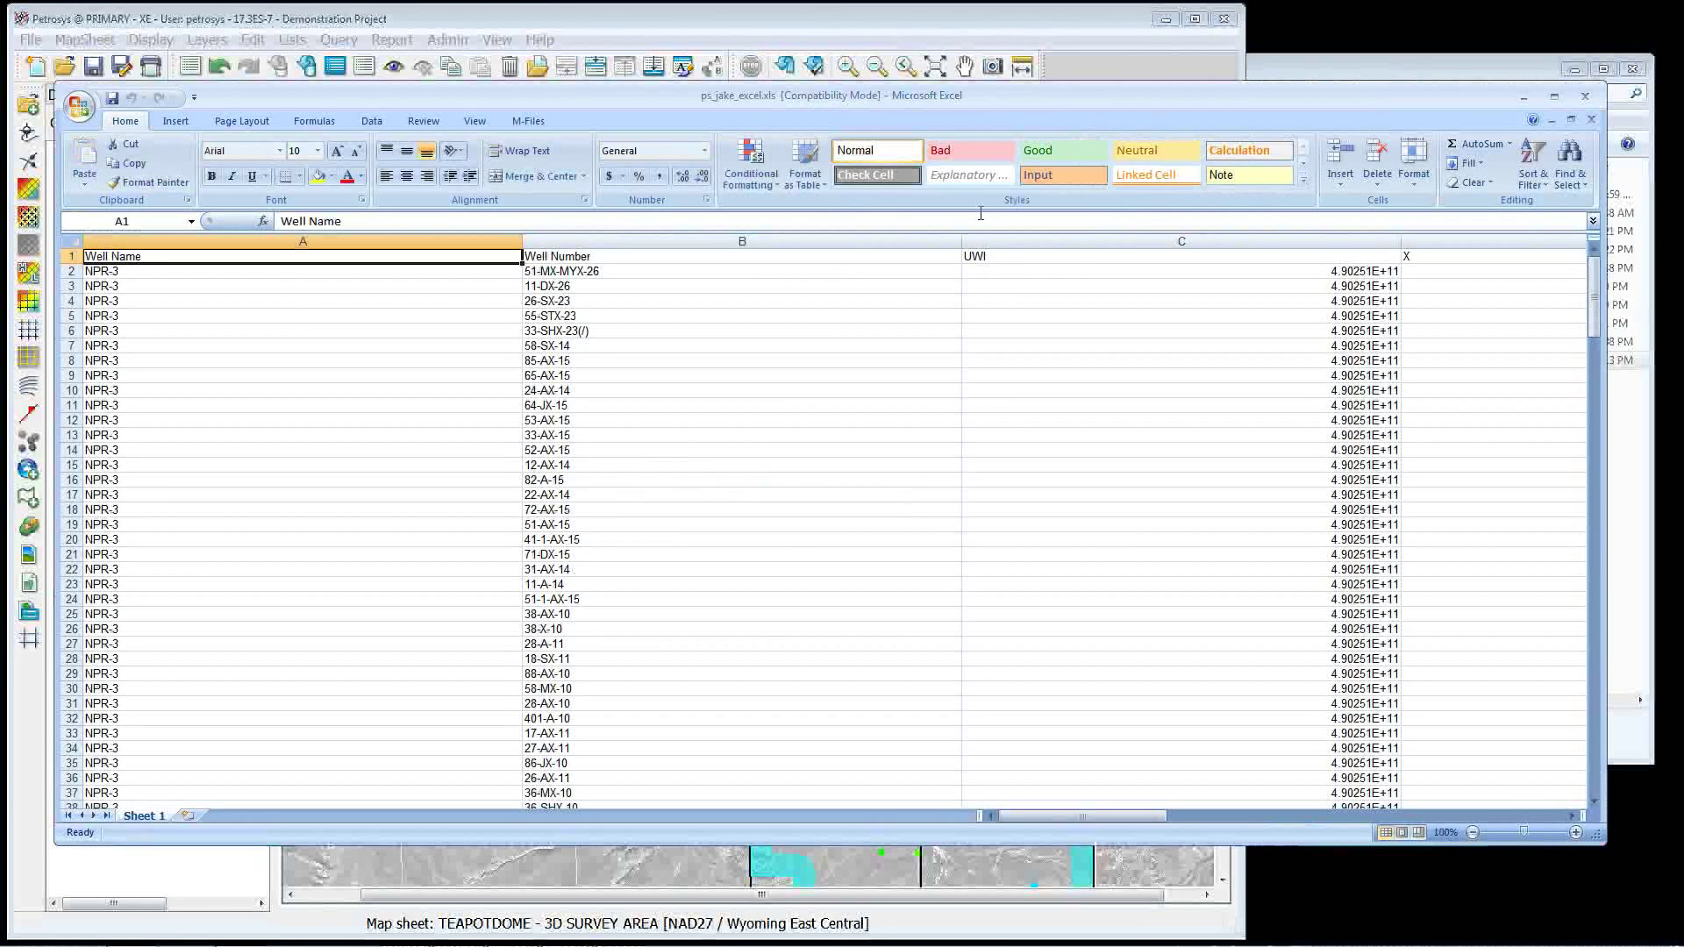
Narrow the Well Name, Well Number and UWI columns to review the exported mistie report, and close the workbook without saving and the report.
left_click_drag(961, 241, 723, 244)
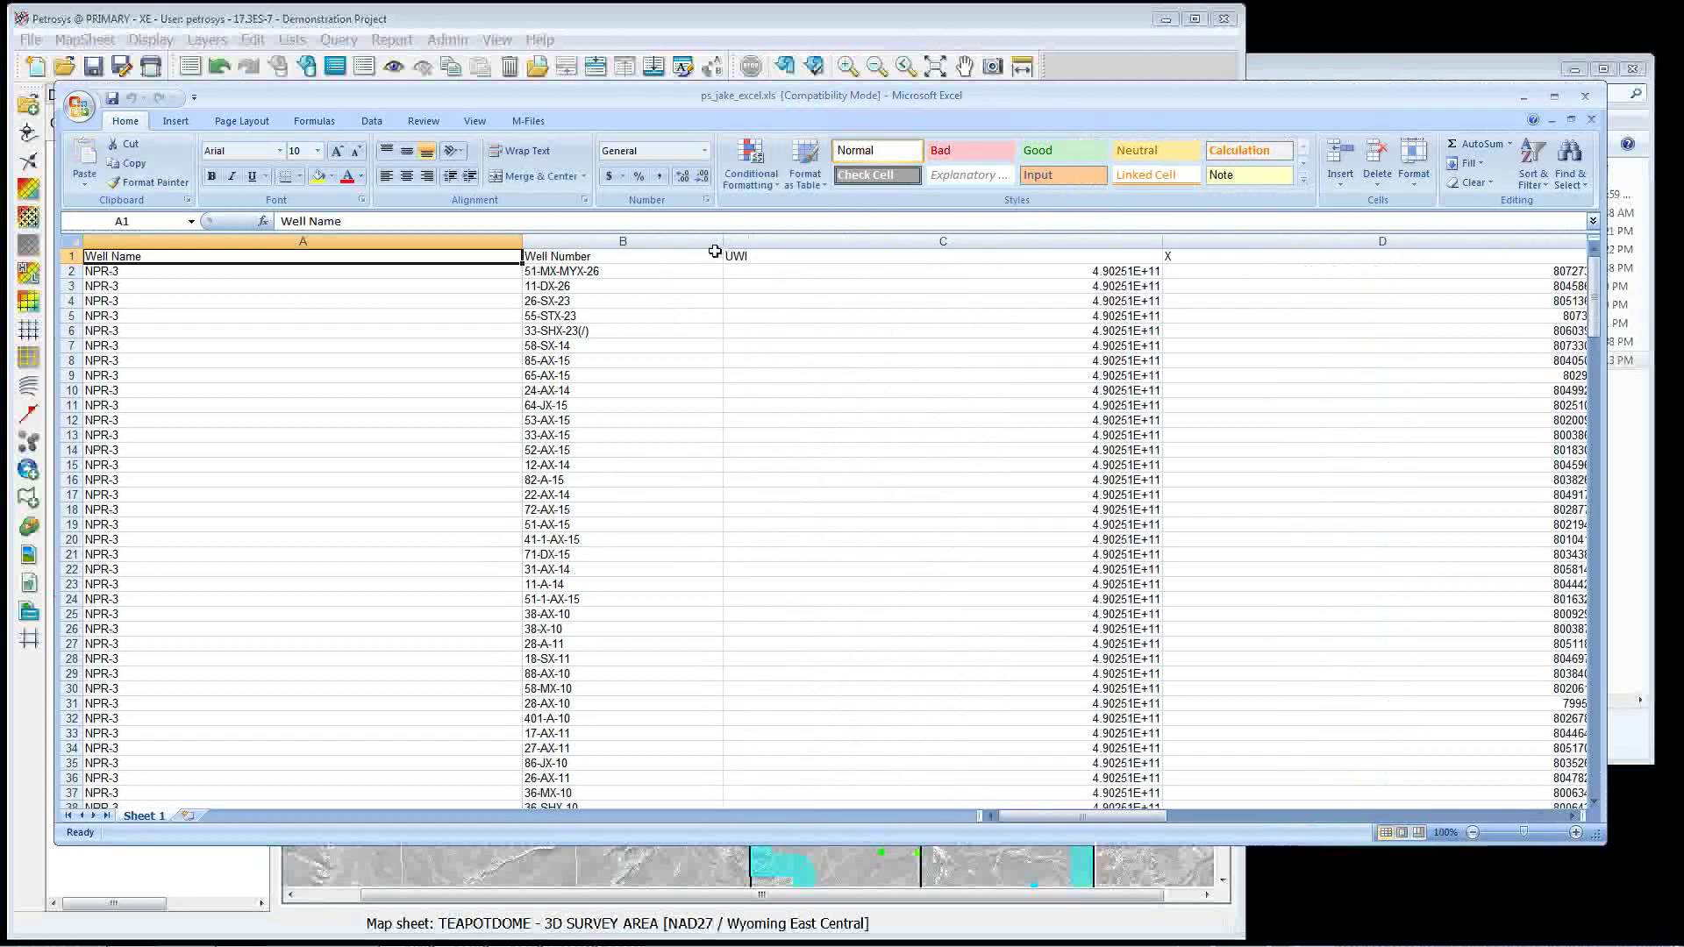
left_click_drag(522, 242, 320, 244)
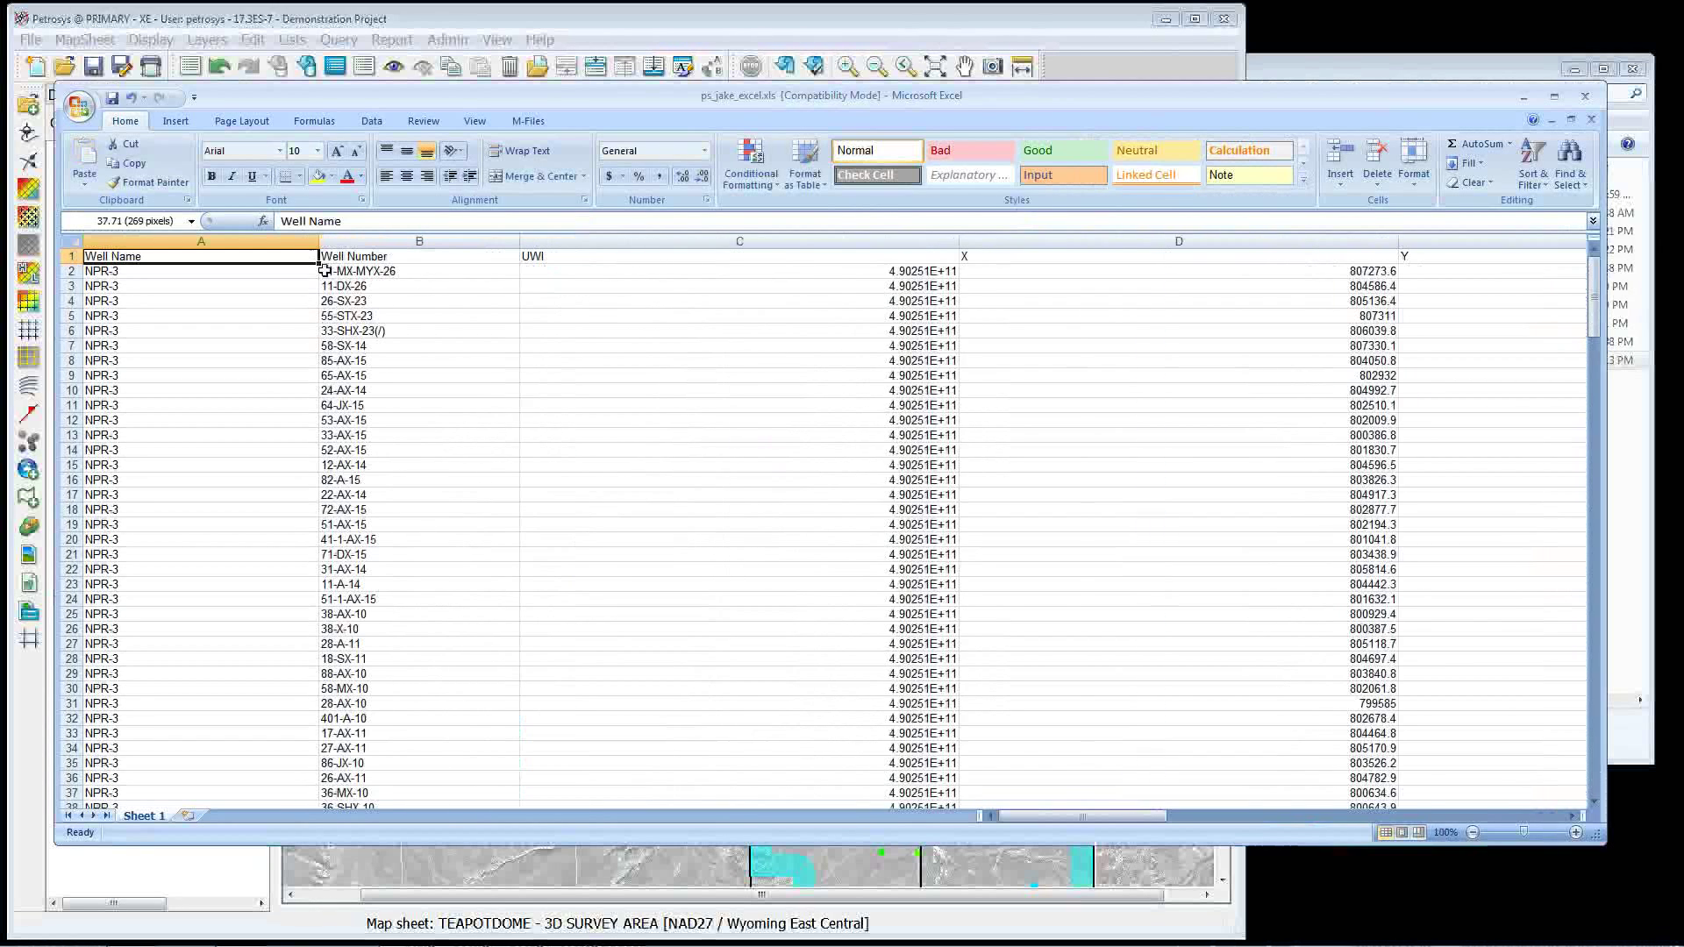
left_click_drag(959, 242, 784, 250)
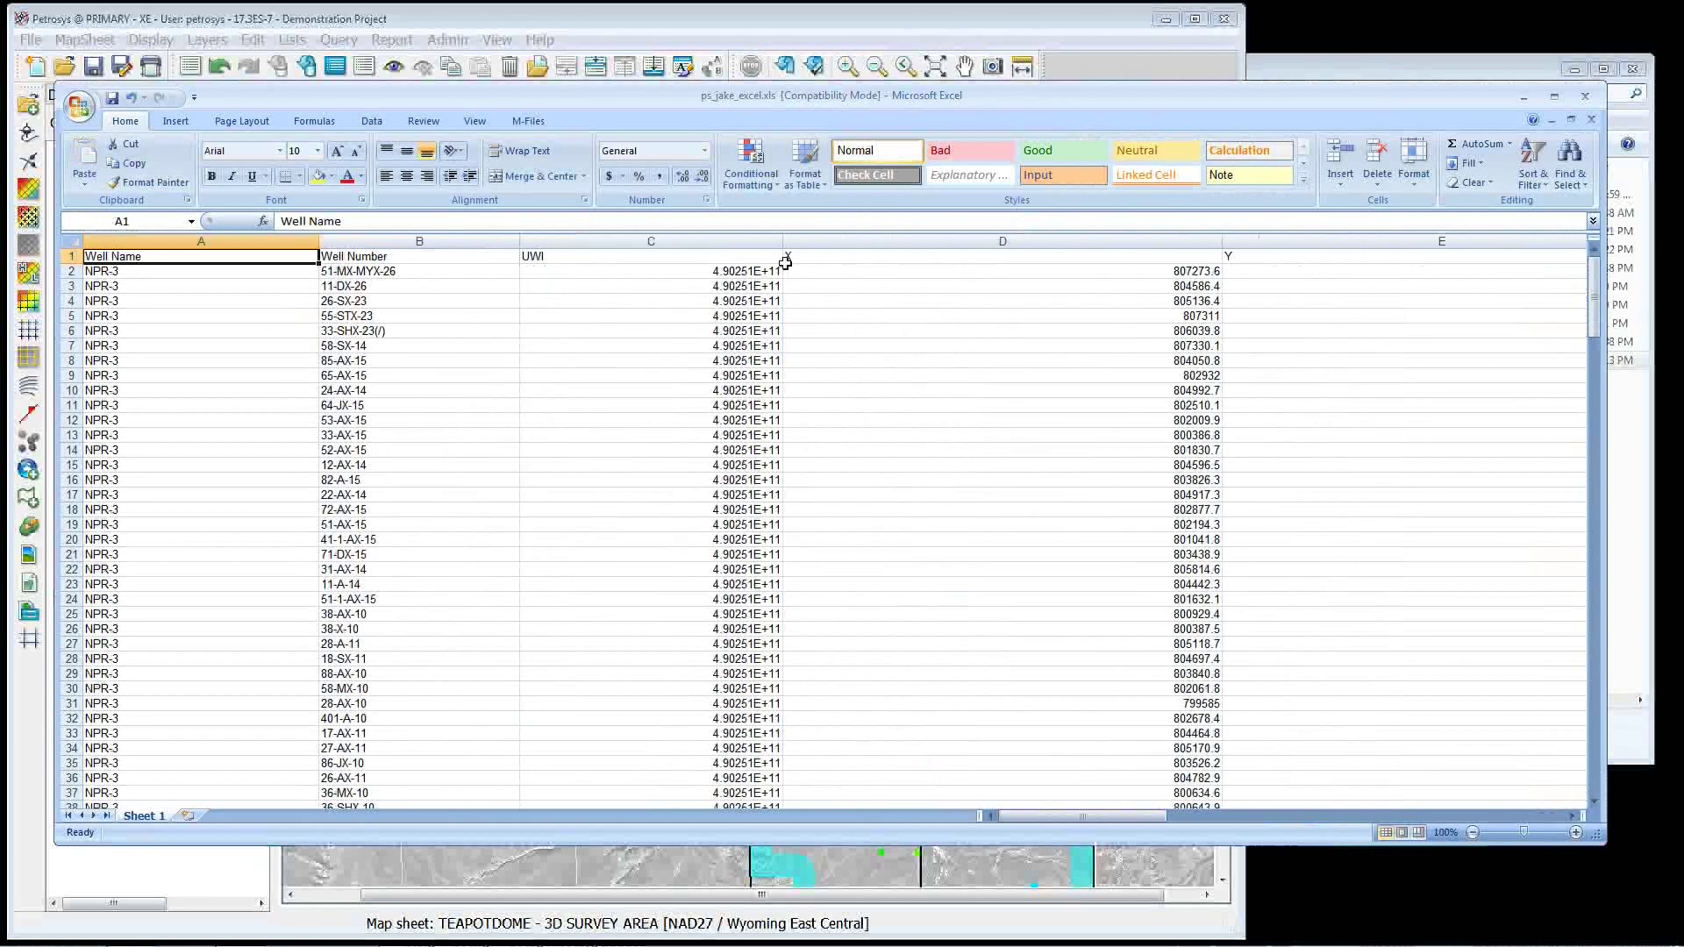
left_click(1588, 96)
left_click(852, 529)
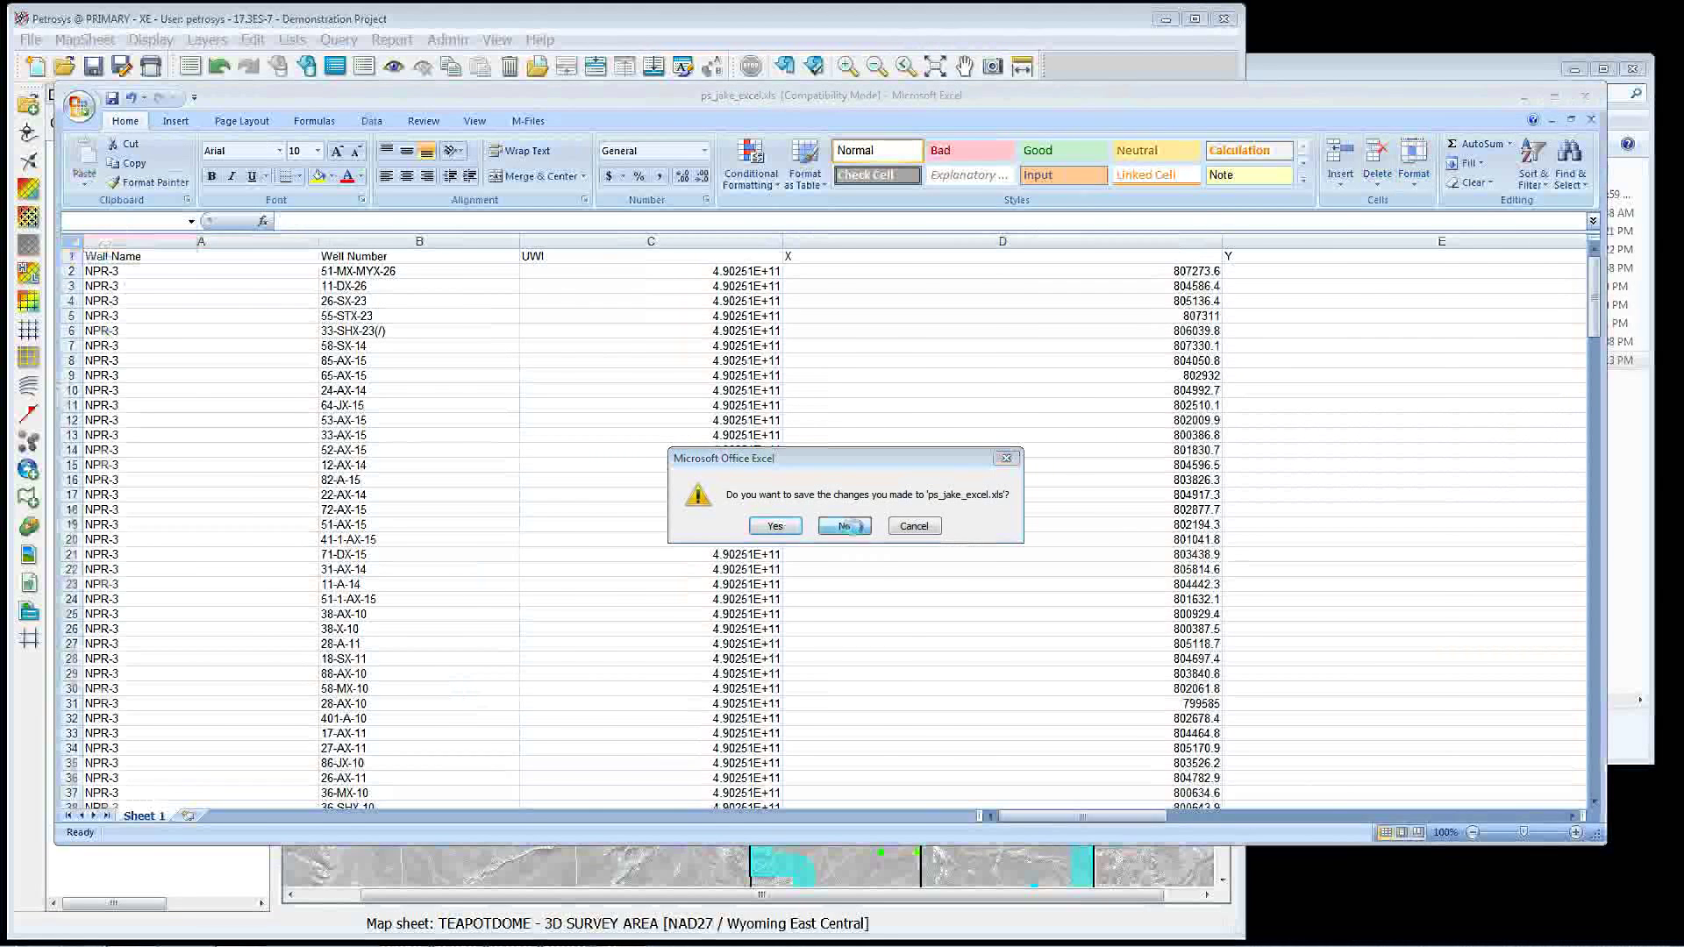
left_click(1320, 800)
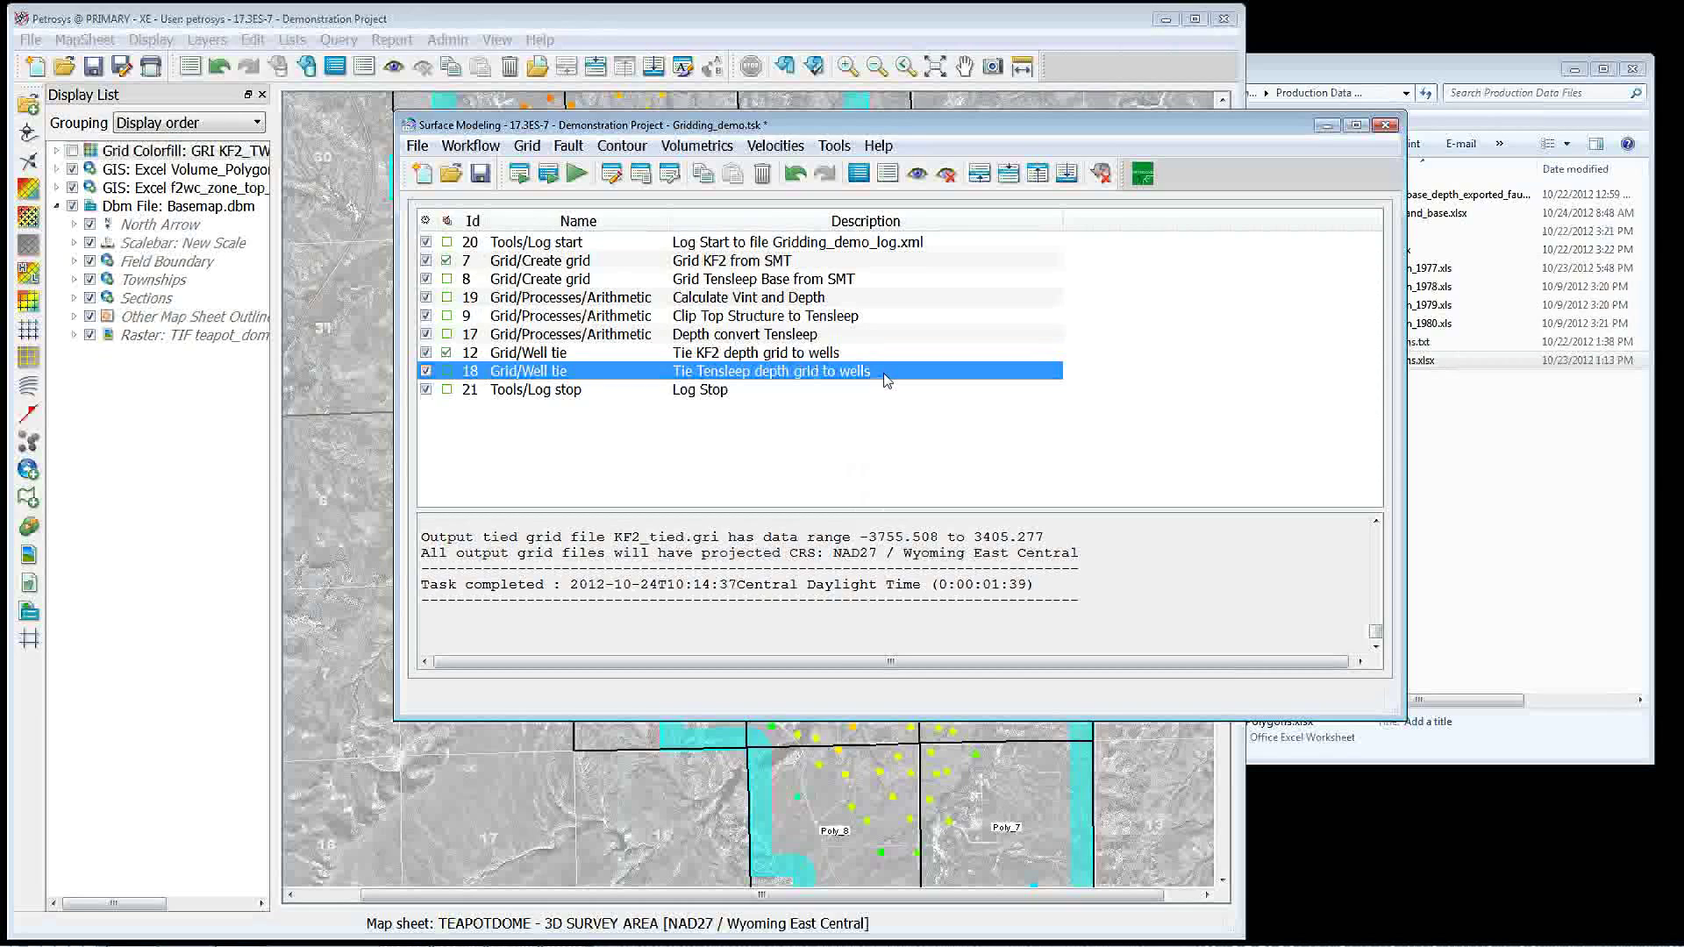
Return to the map window and open the New Scale scalebar definition for modification.
left_click(1150, 763)
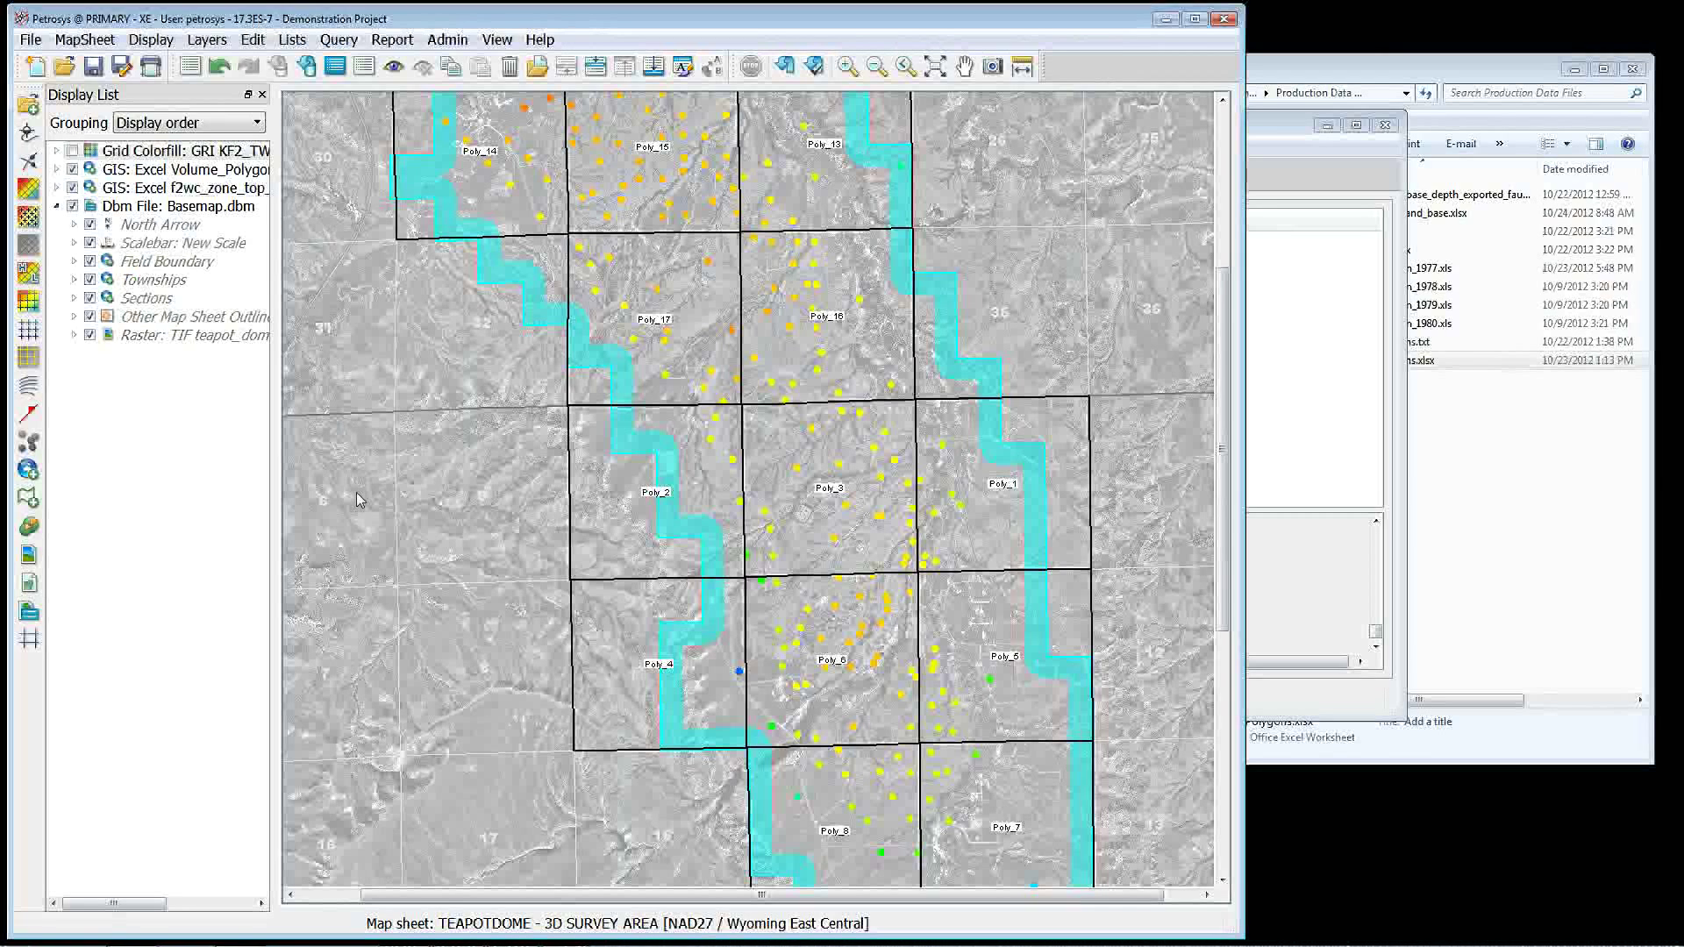
left_click(253, 42)
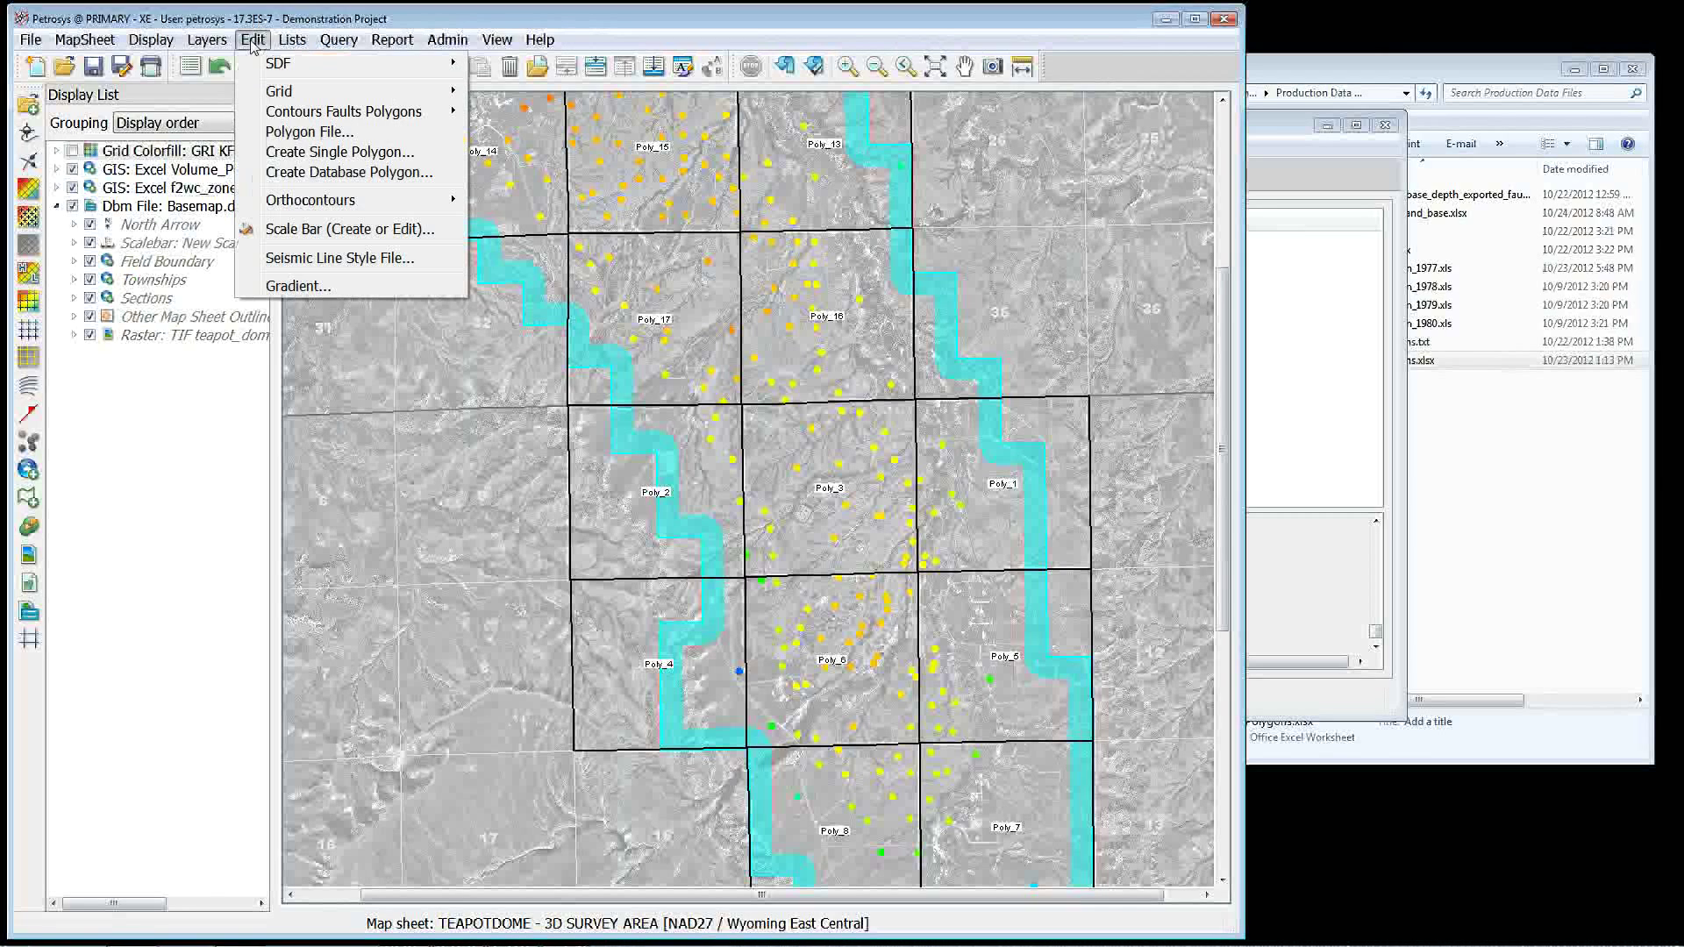
left_click(342, 229)
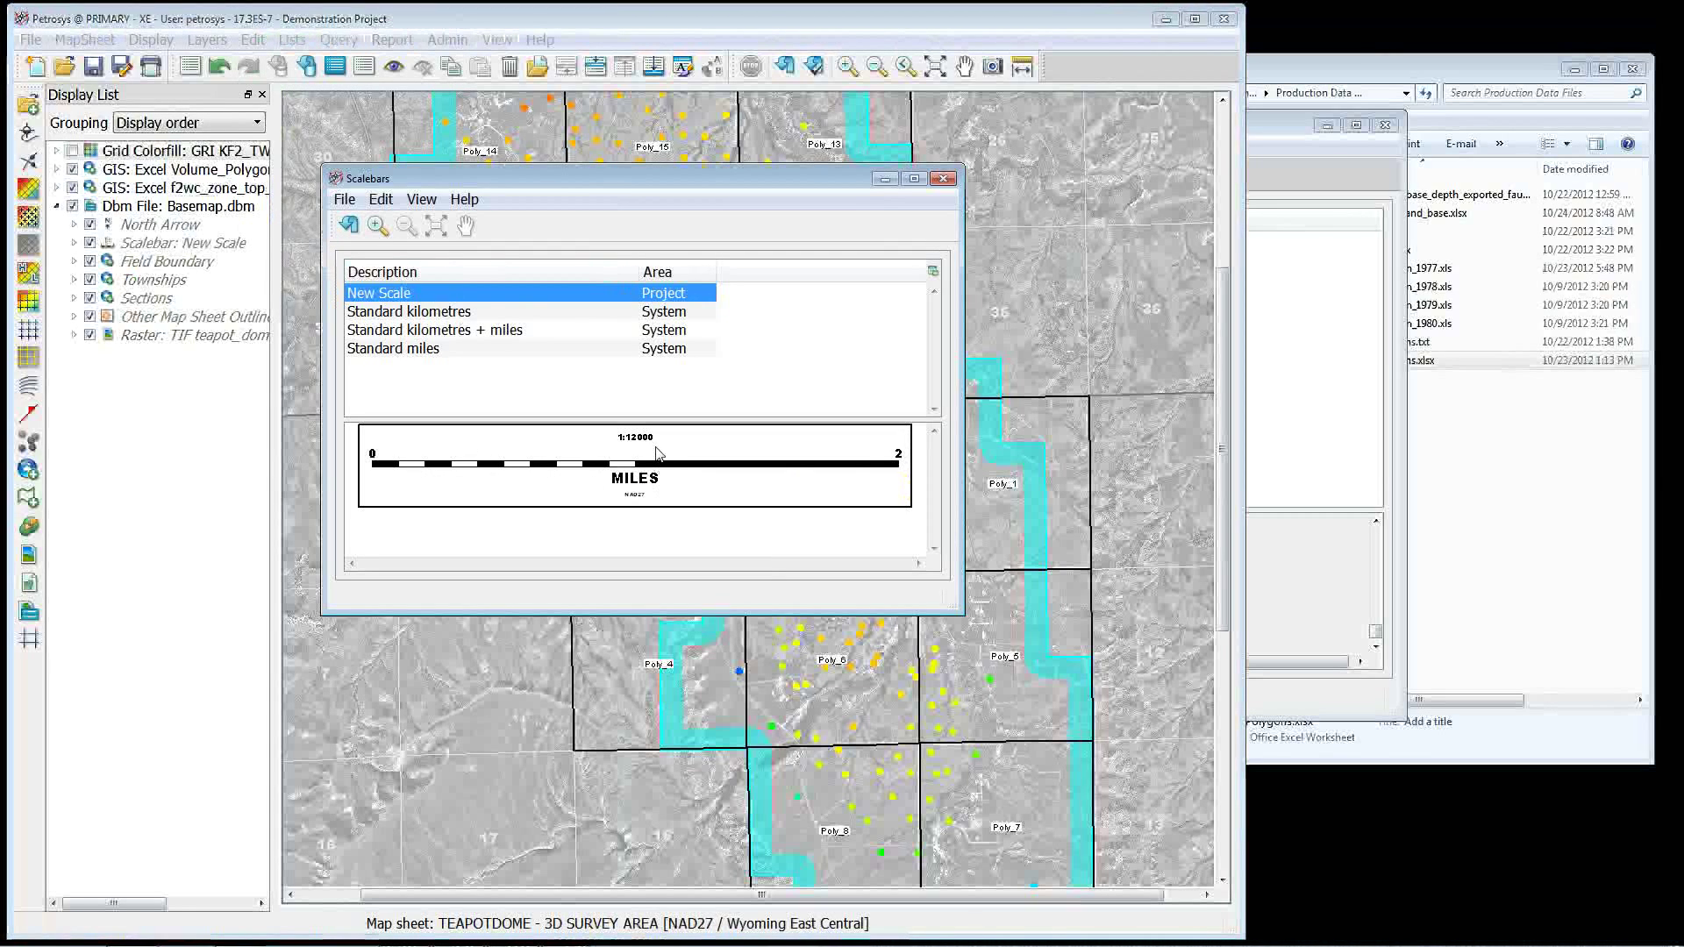
left_click(380, 199)
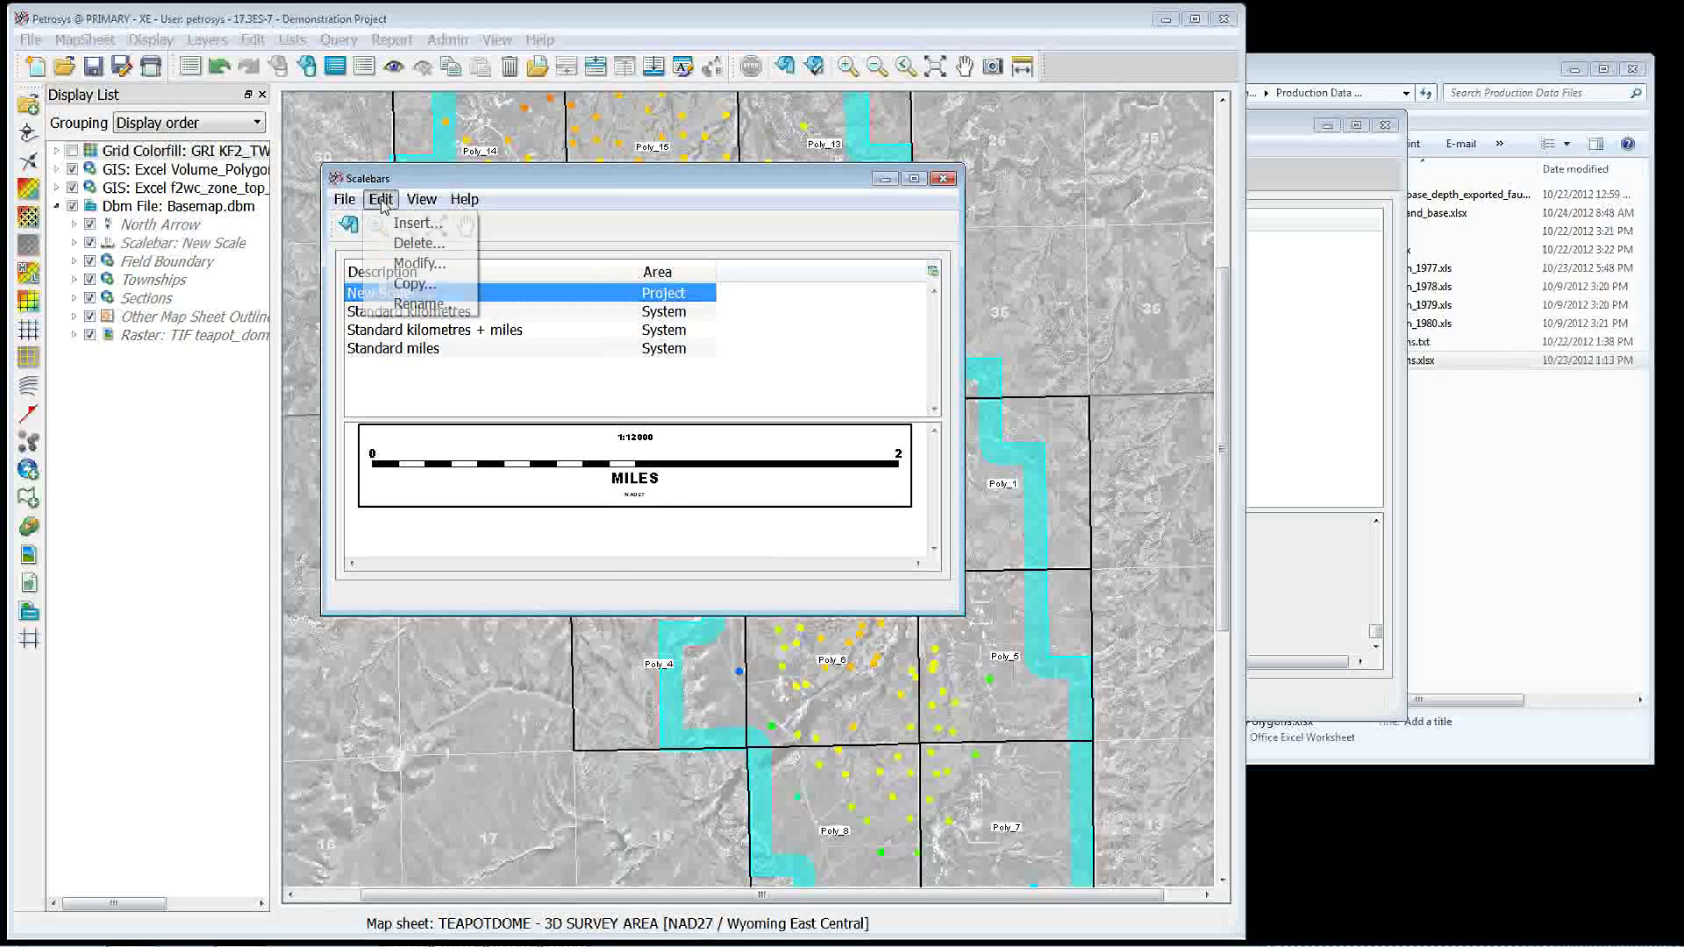
left_click(397, 261)
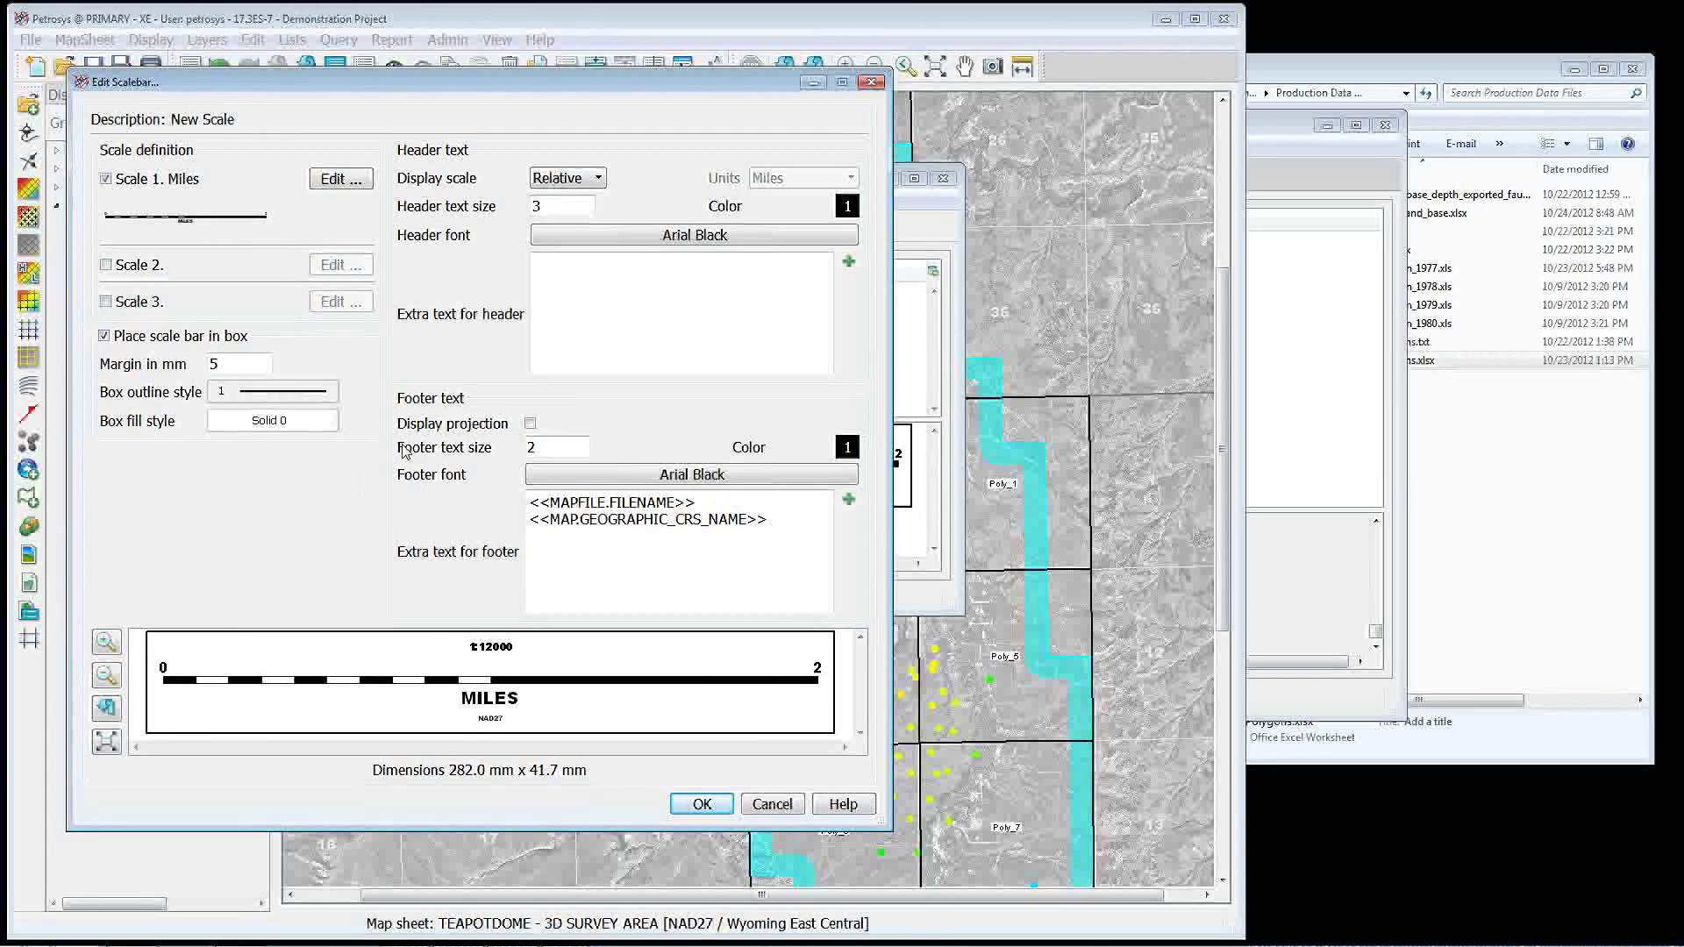
Try the Stepped scale bar type for the Scale 1 miles bar and set it back to Alternating.
left_click(341, 179)
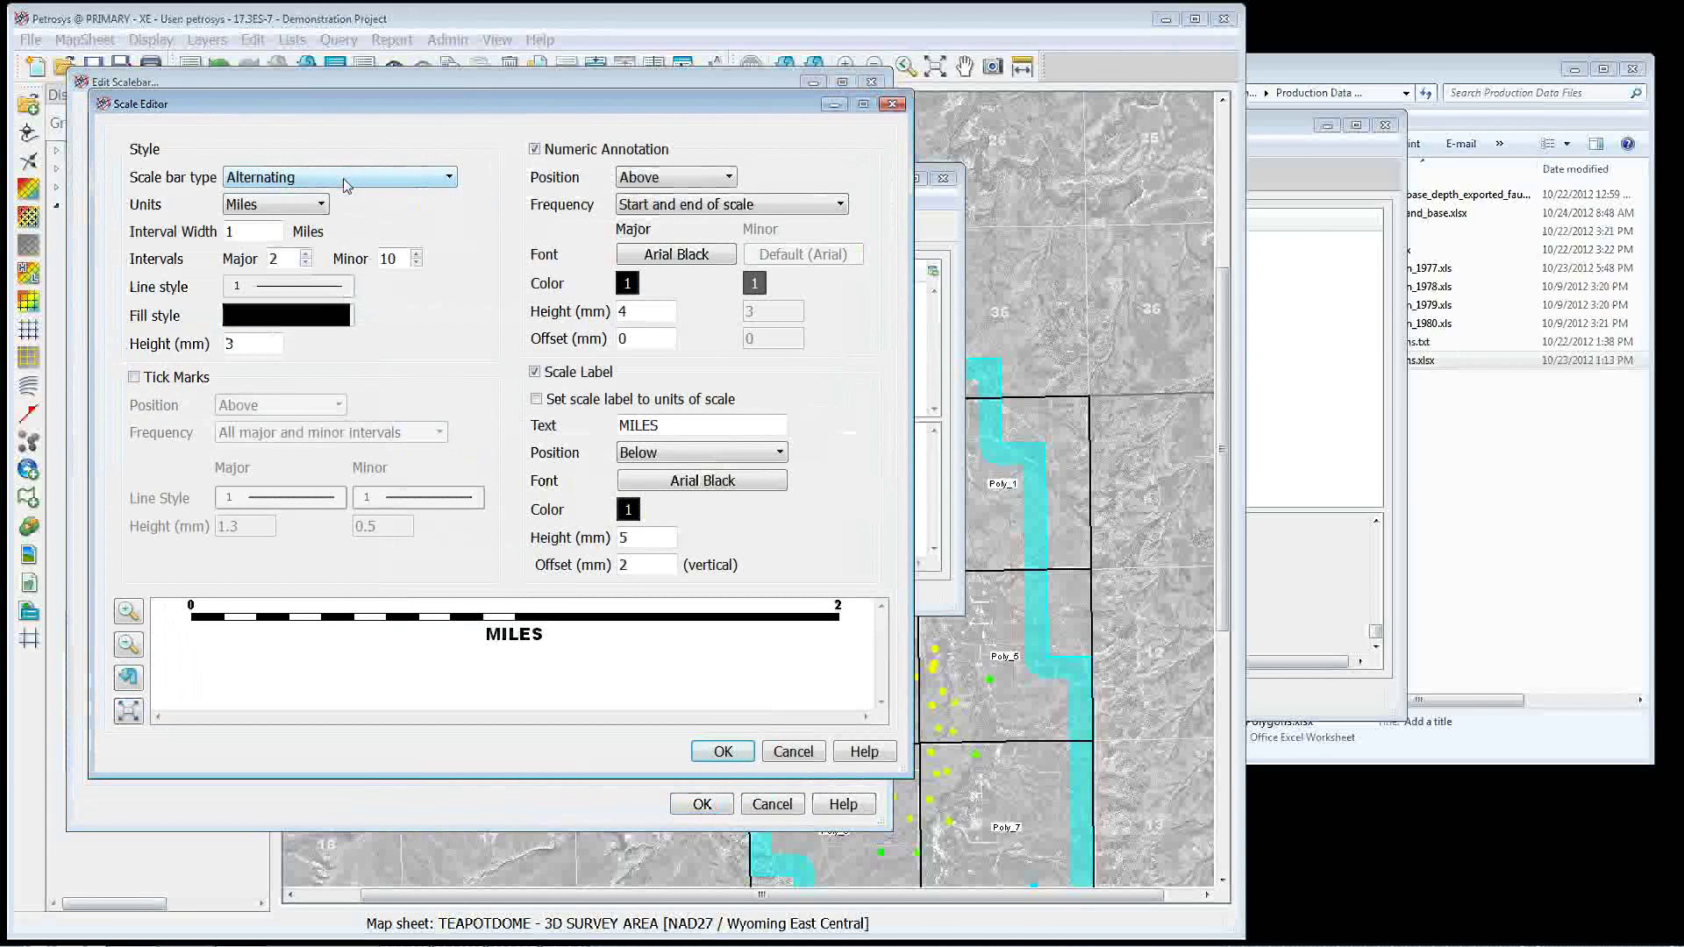
left_click(416, 179)
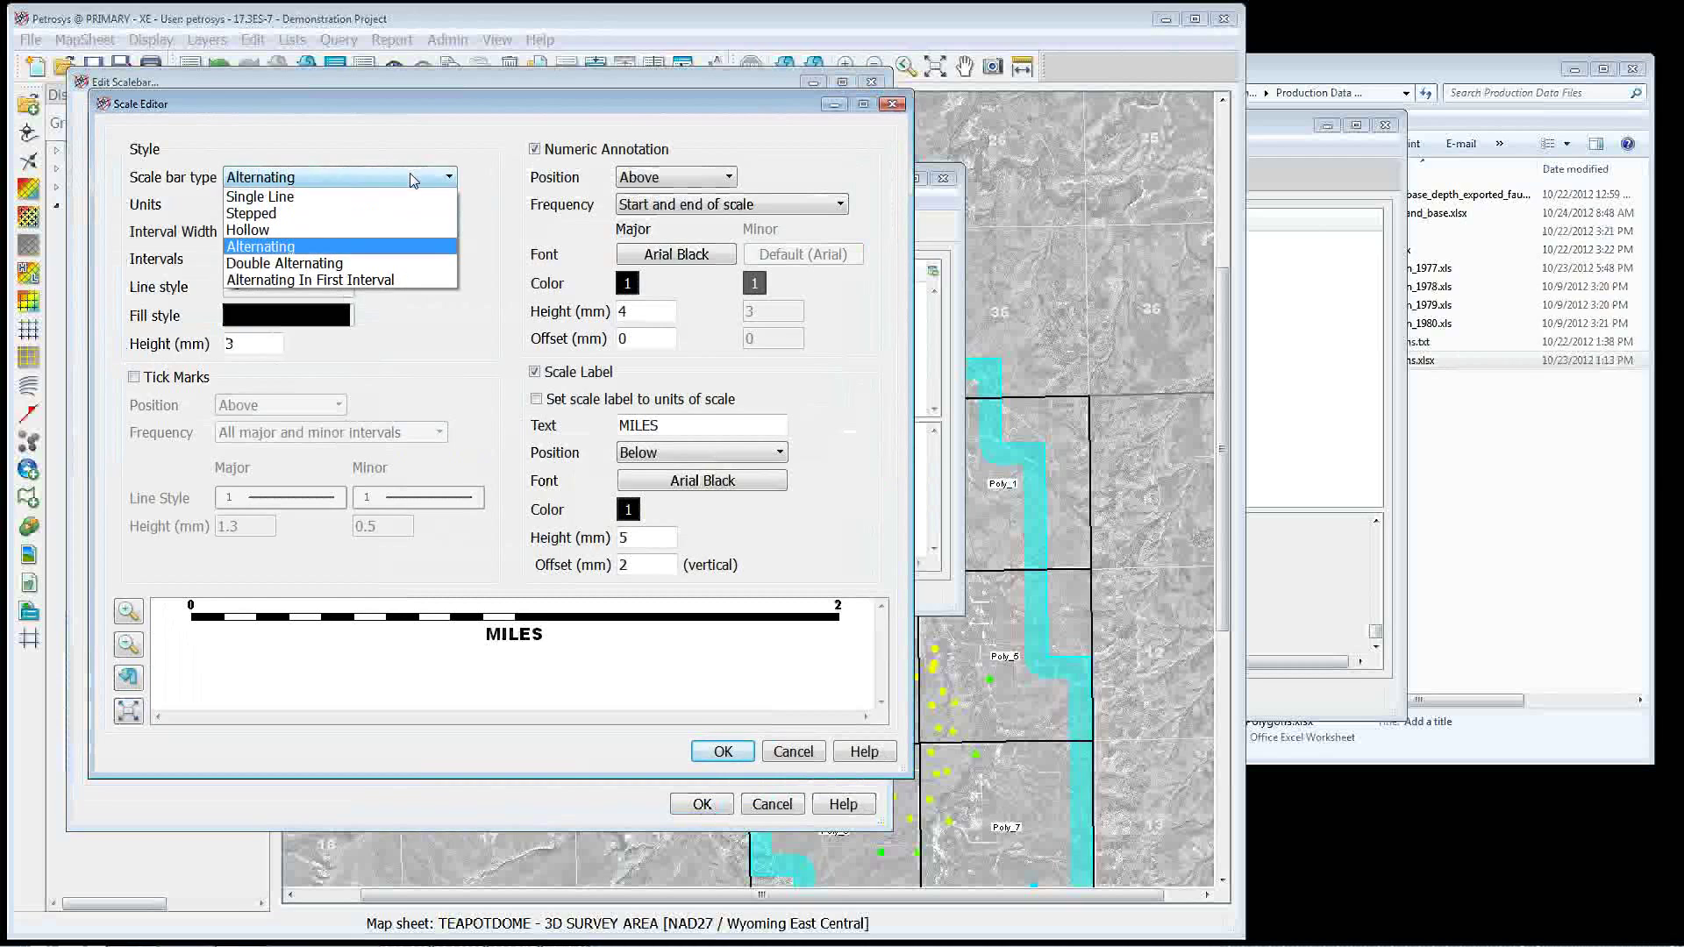
left_click(389, 218)
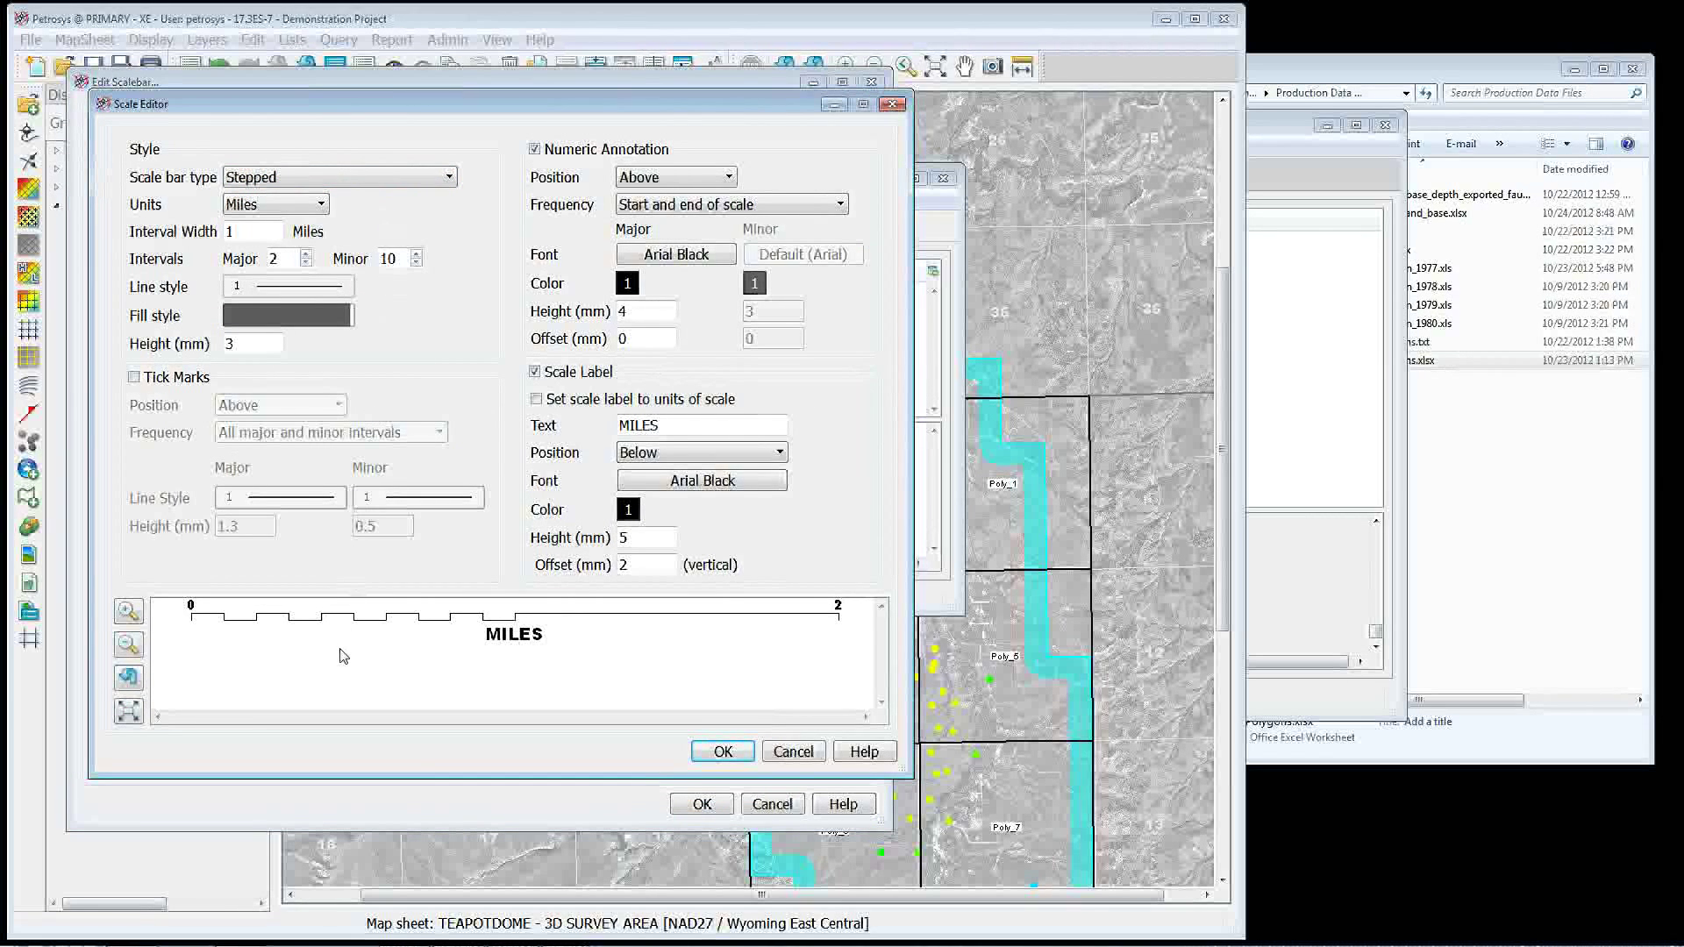
left_click(371, 180)
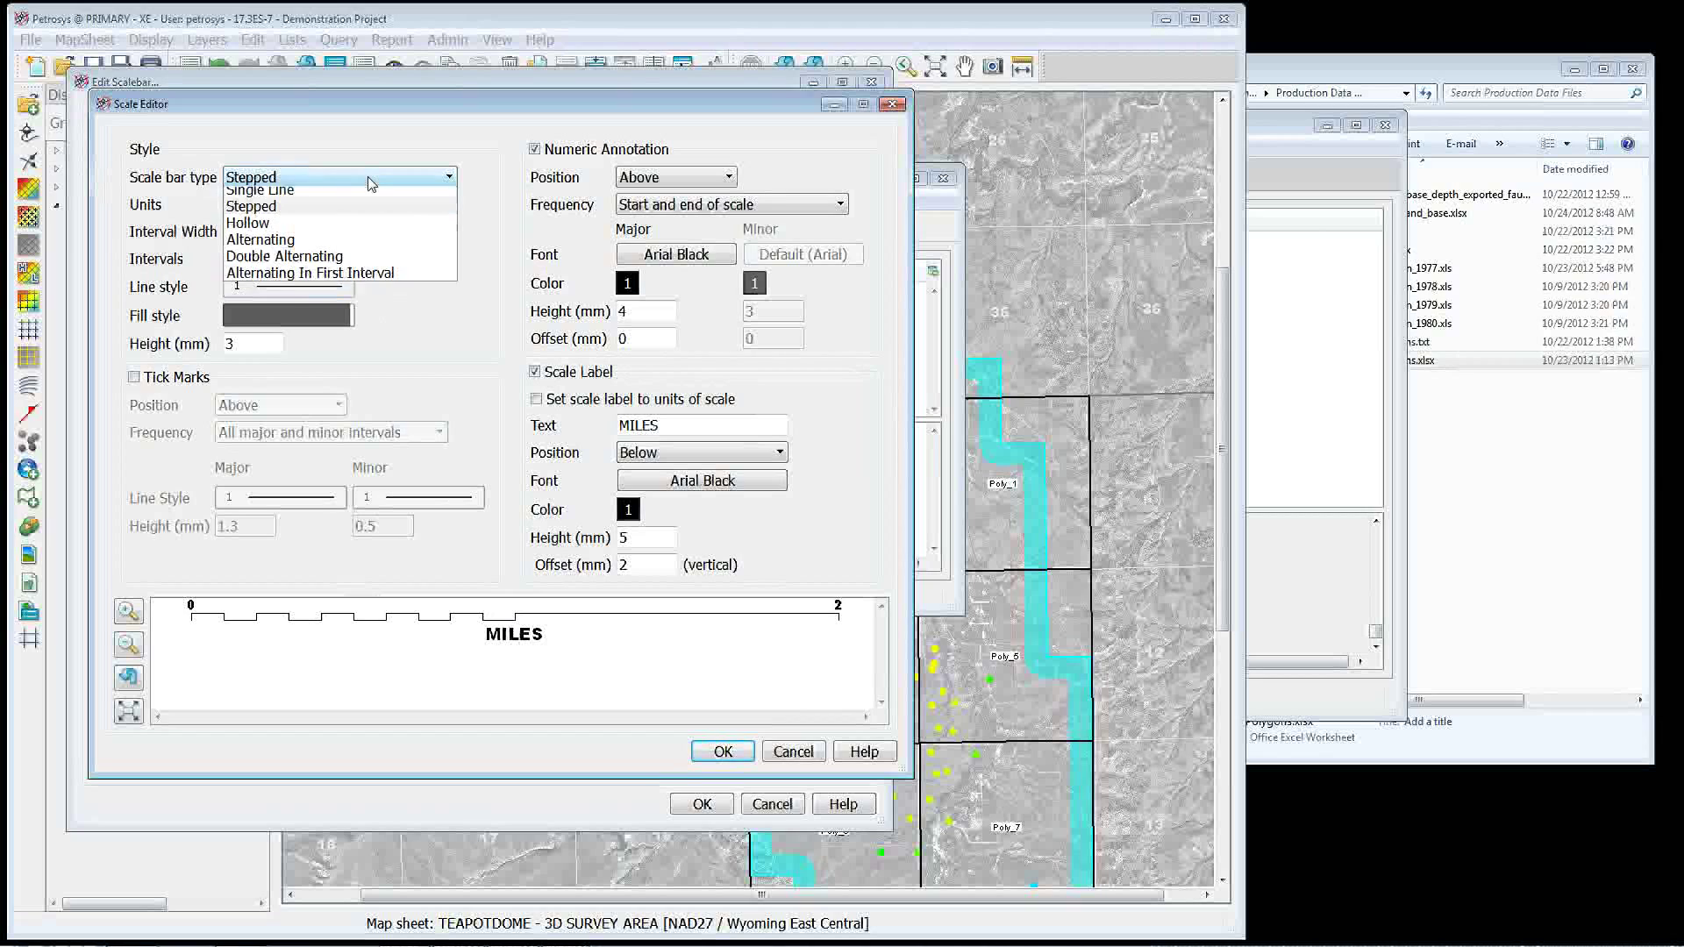
left_click(346, 240)
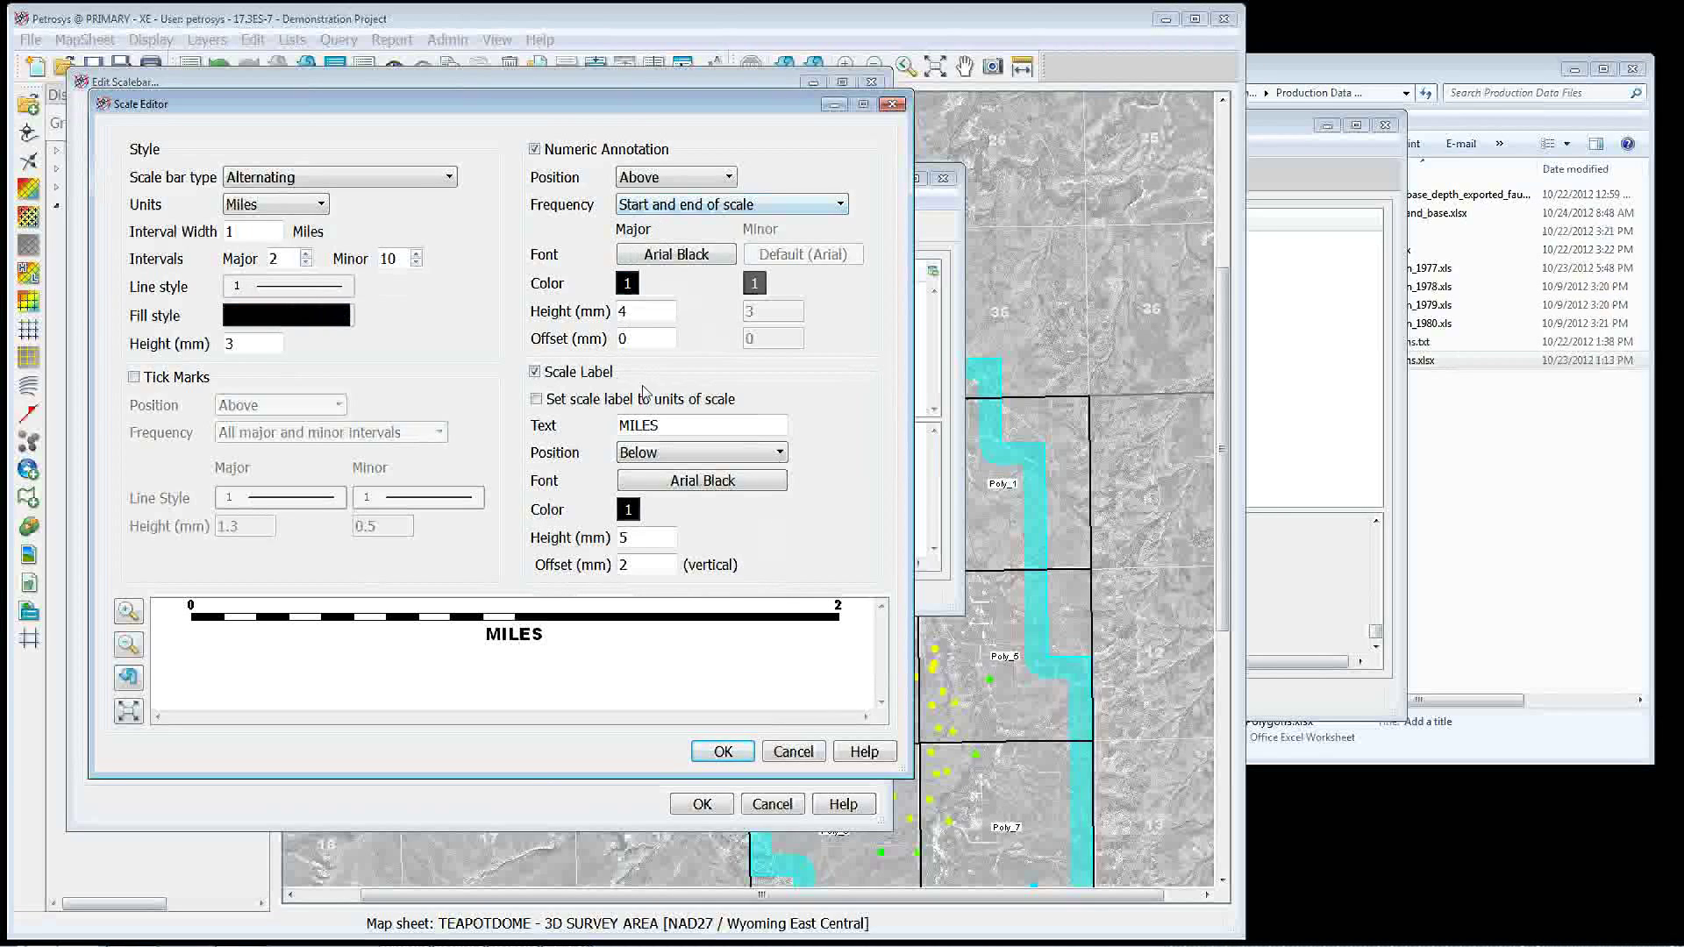
Try the Above position for the MILES scale label, set it back to Below, and discard the scale edits.
left_click(715, 454)
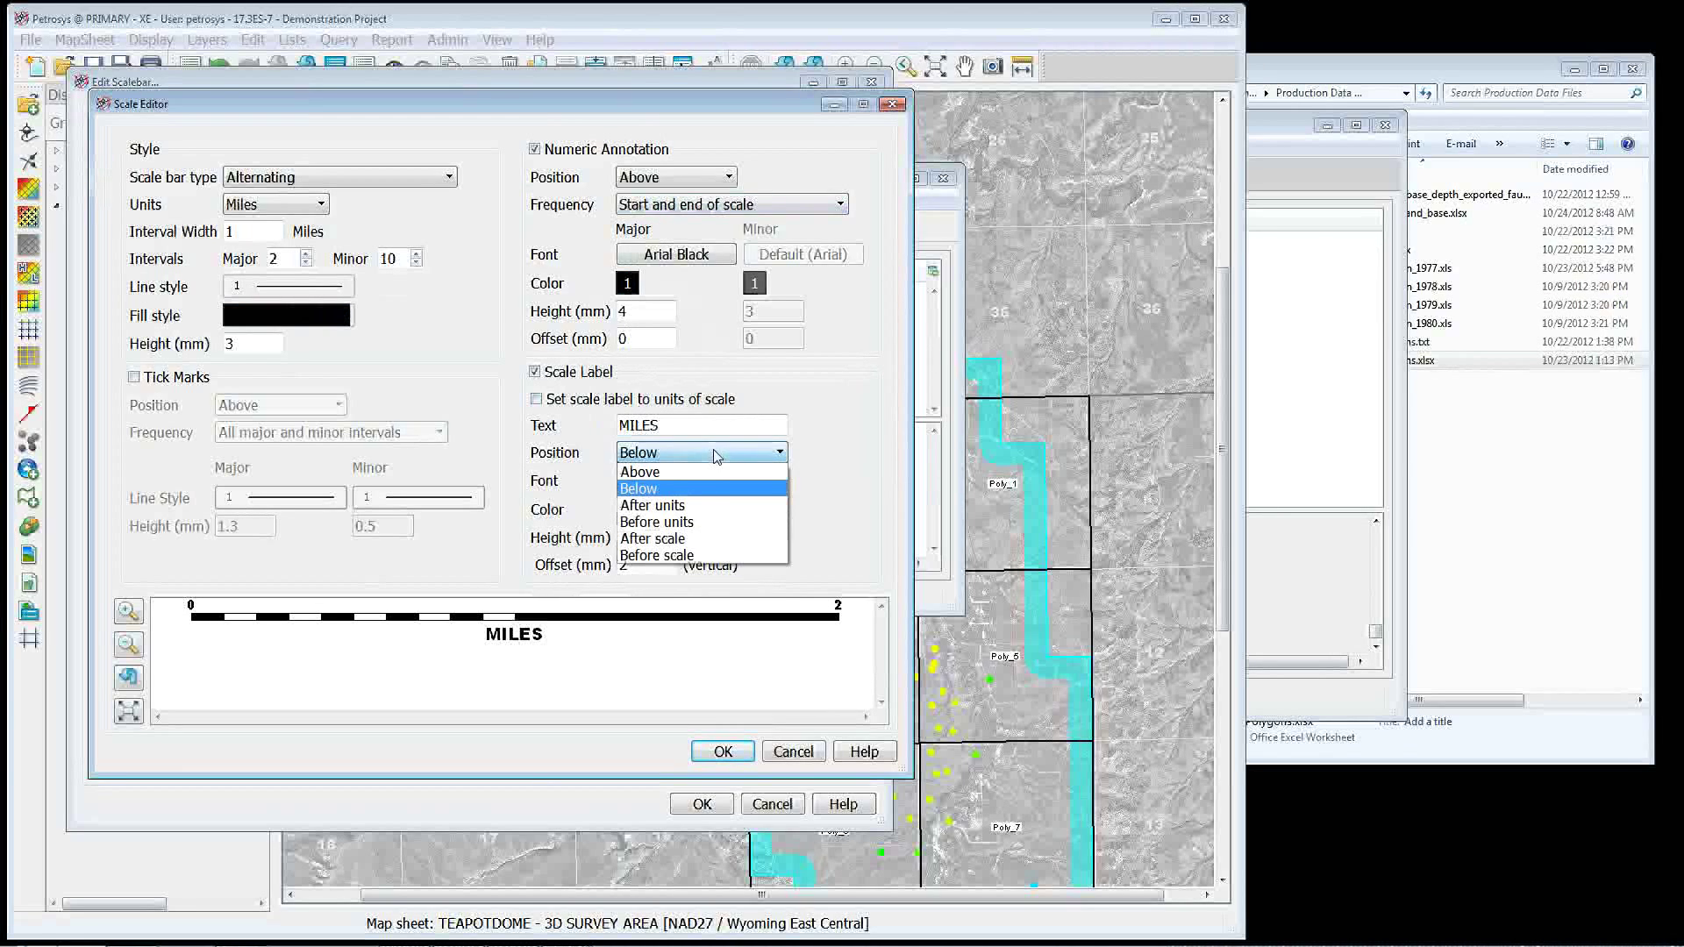
key("Up")
key("Return")
left_click(715, 454)
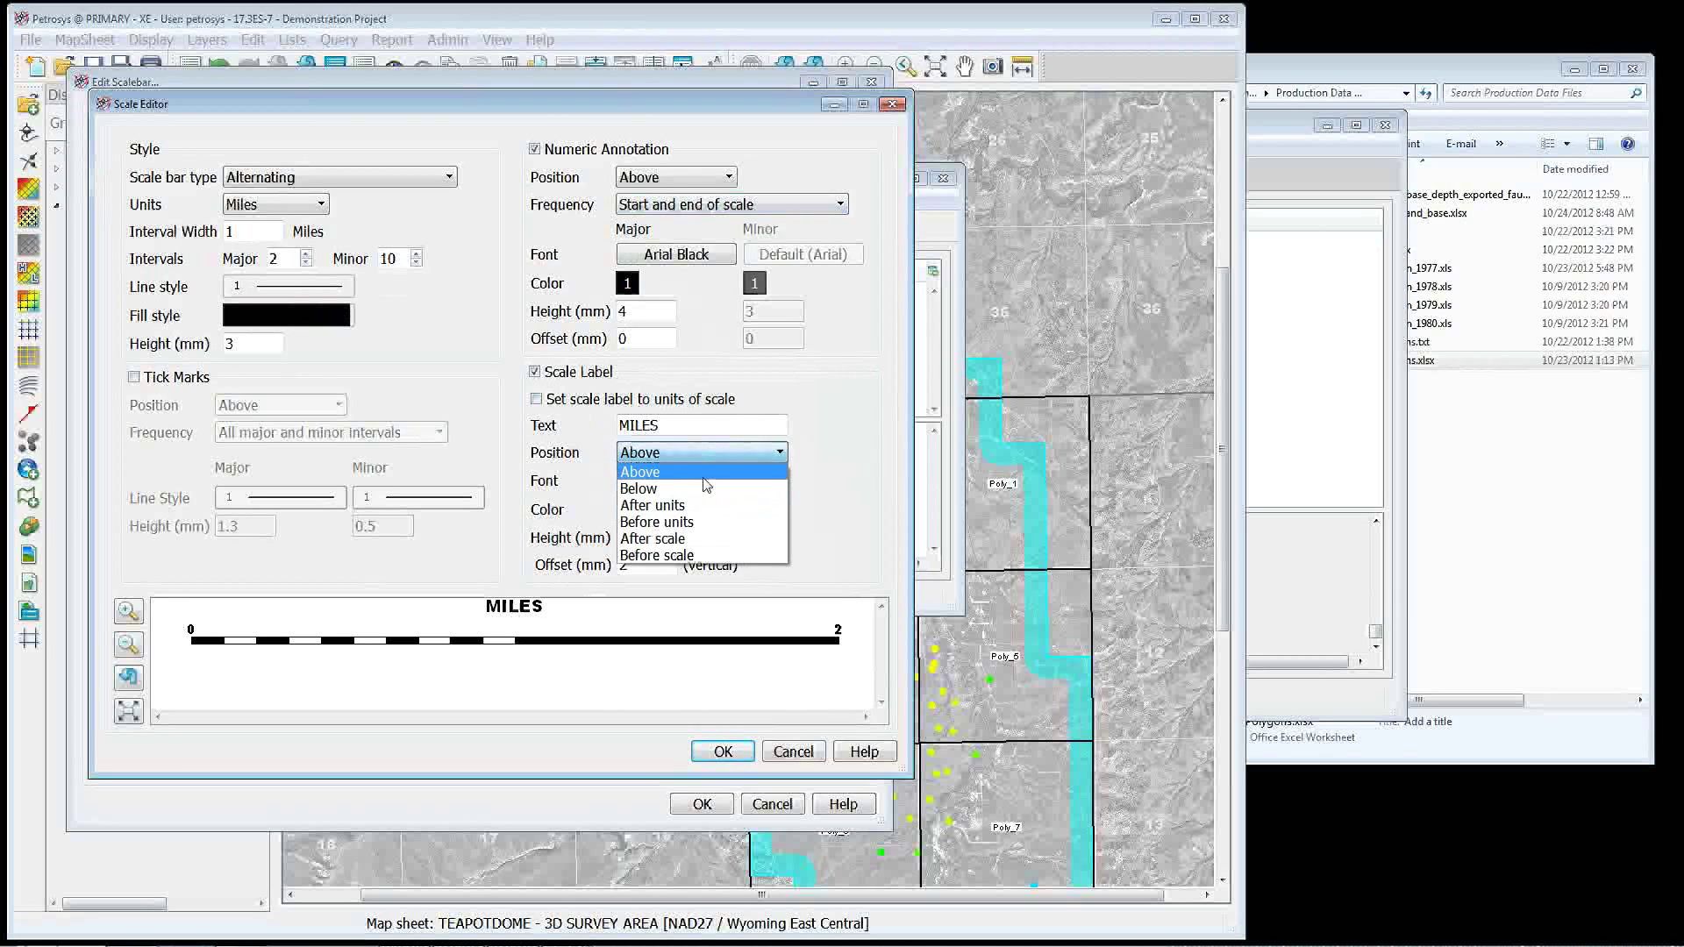
left_click(667, 503)
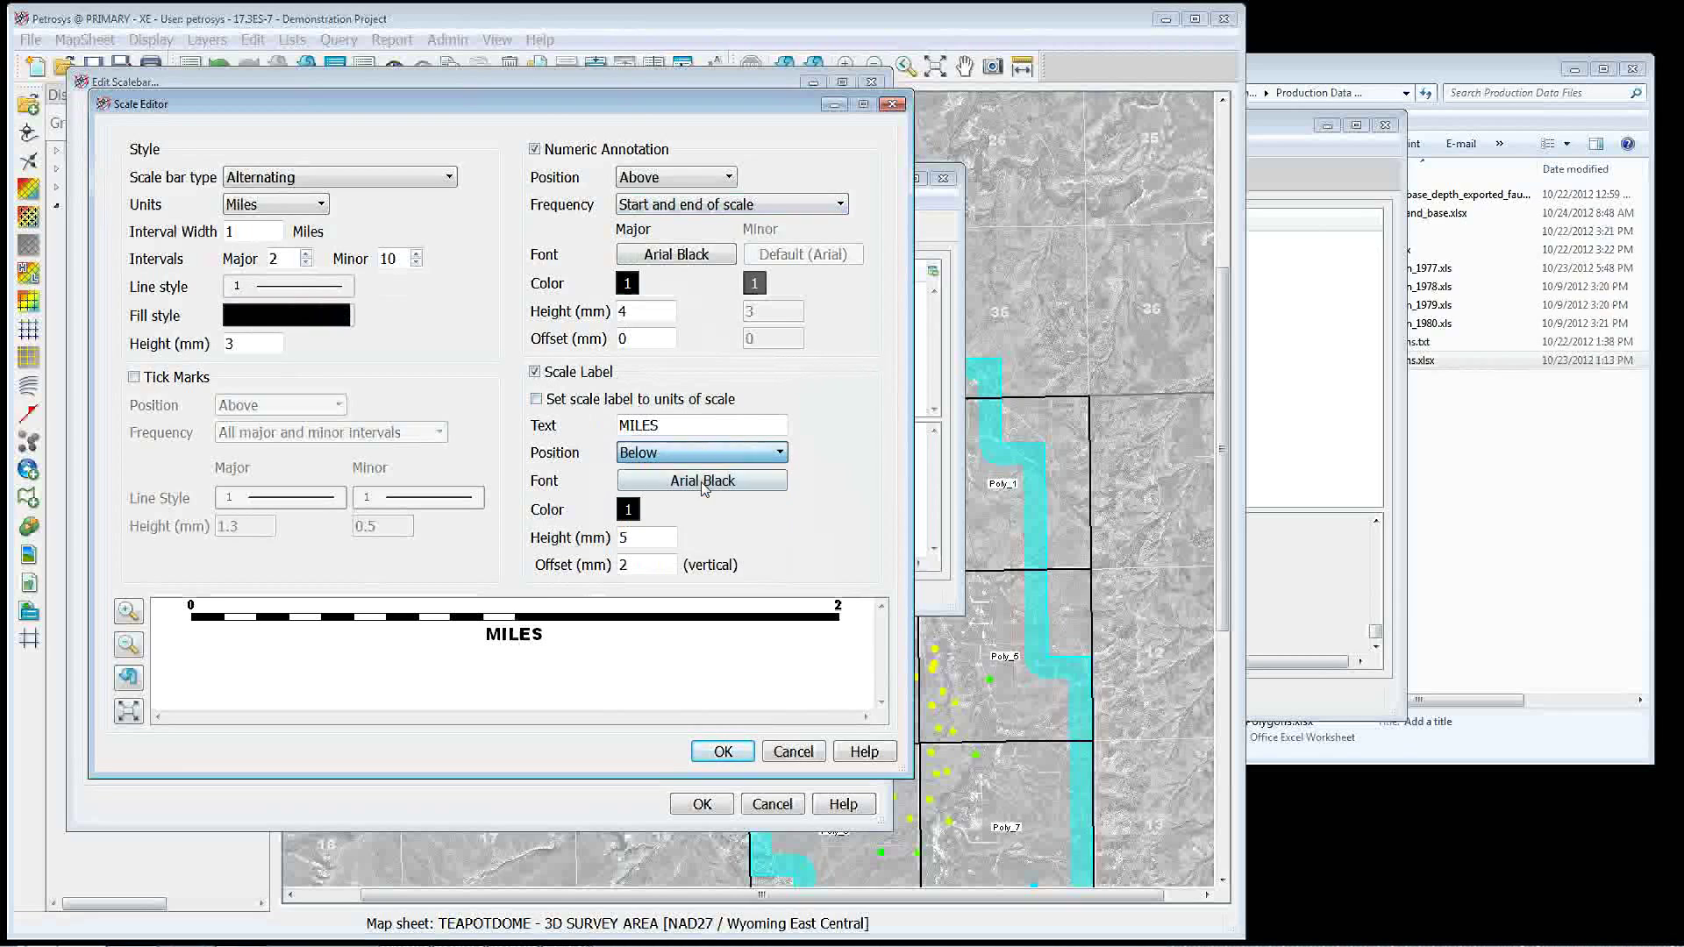
left_click(783, 756)
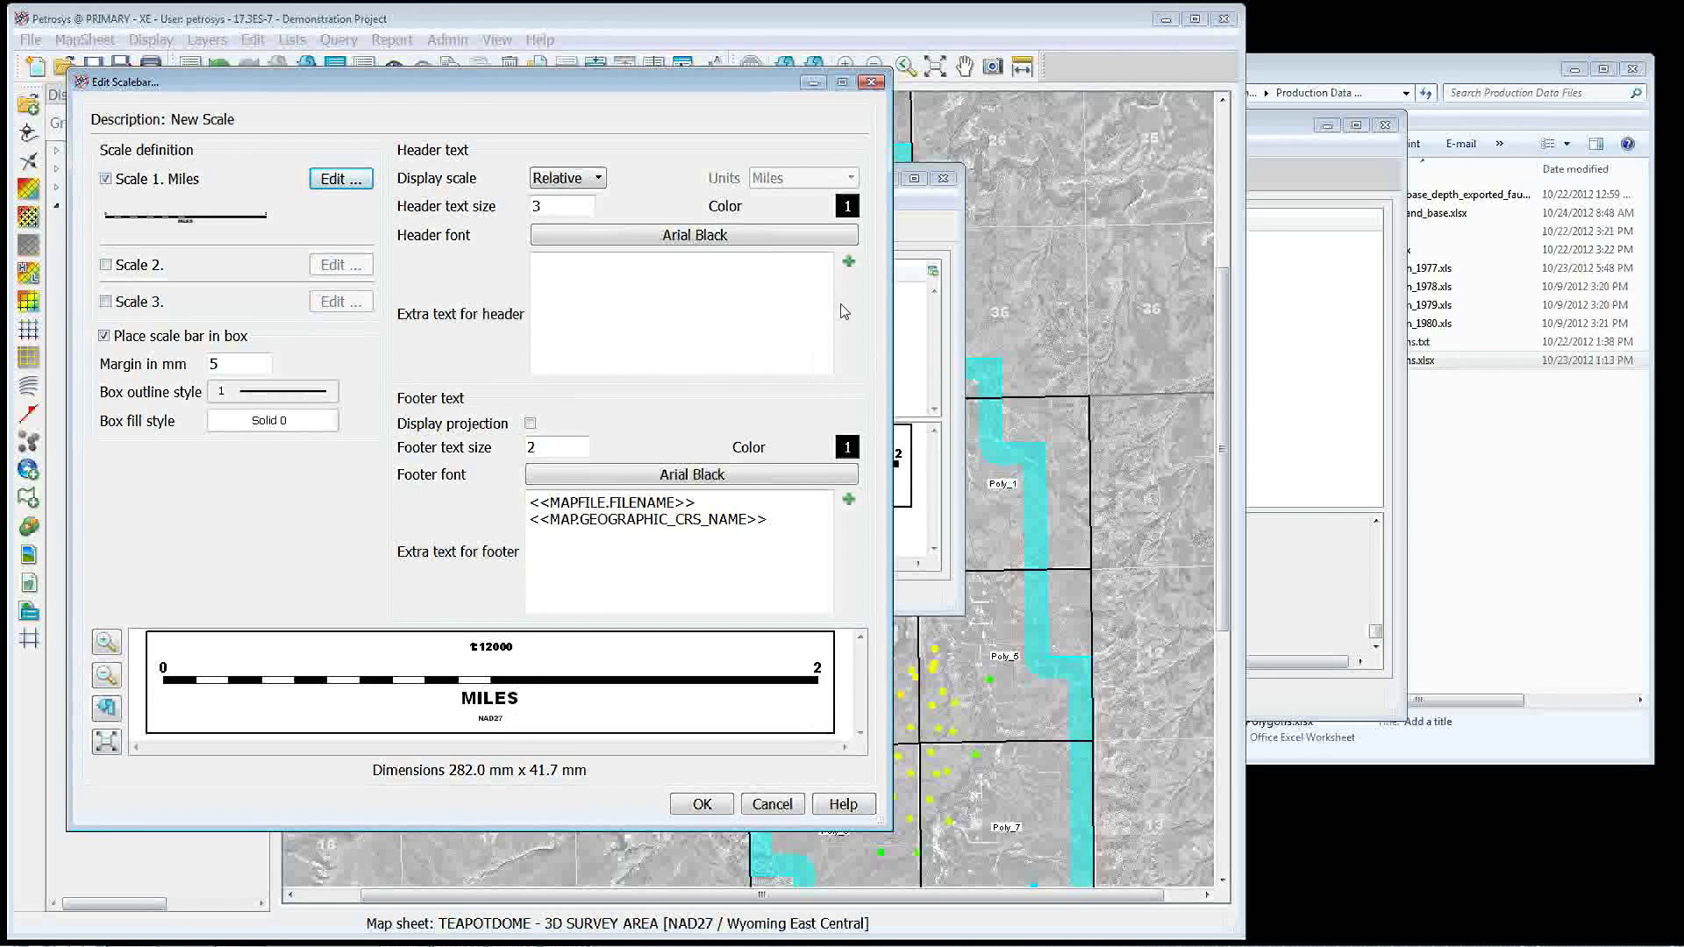
Insert the map File name property as extra header text in the New Scale scalebar, save the definition, and close the scalebar list.
left_click(849, 263)
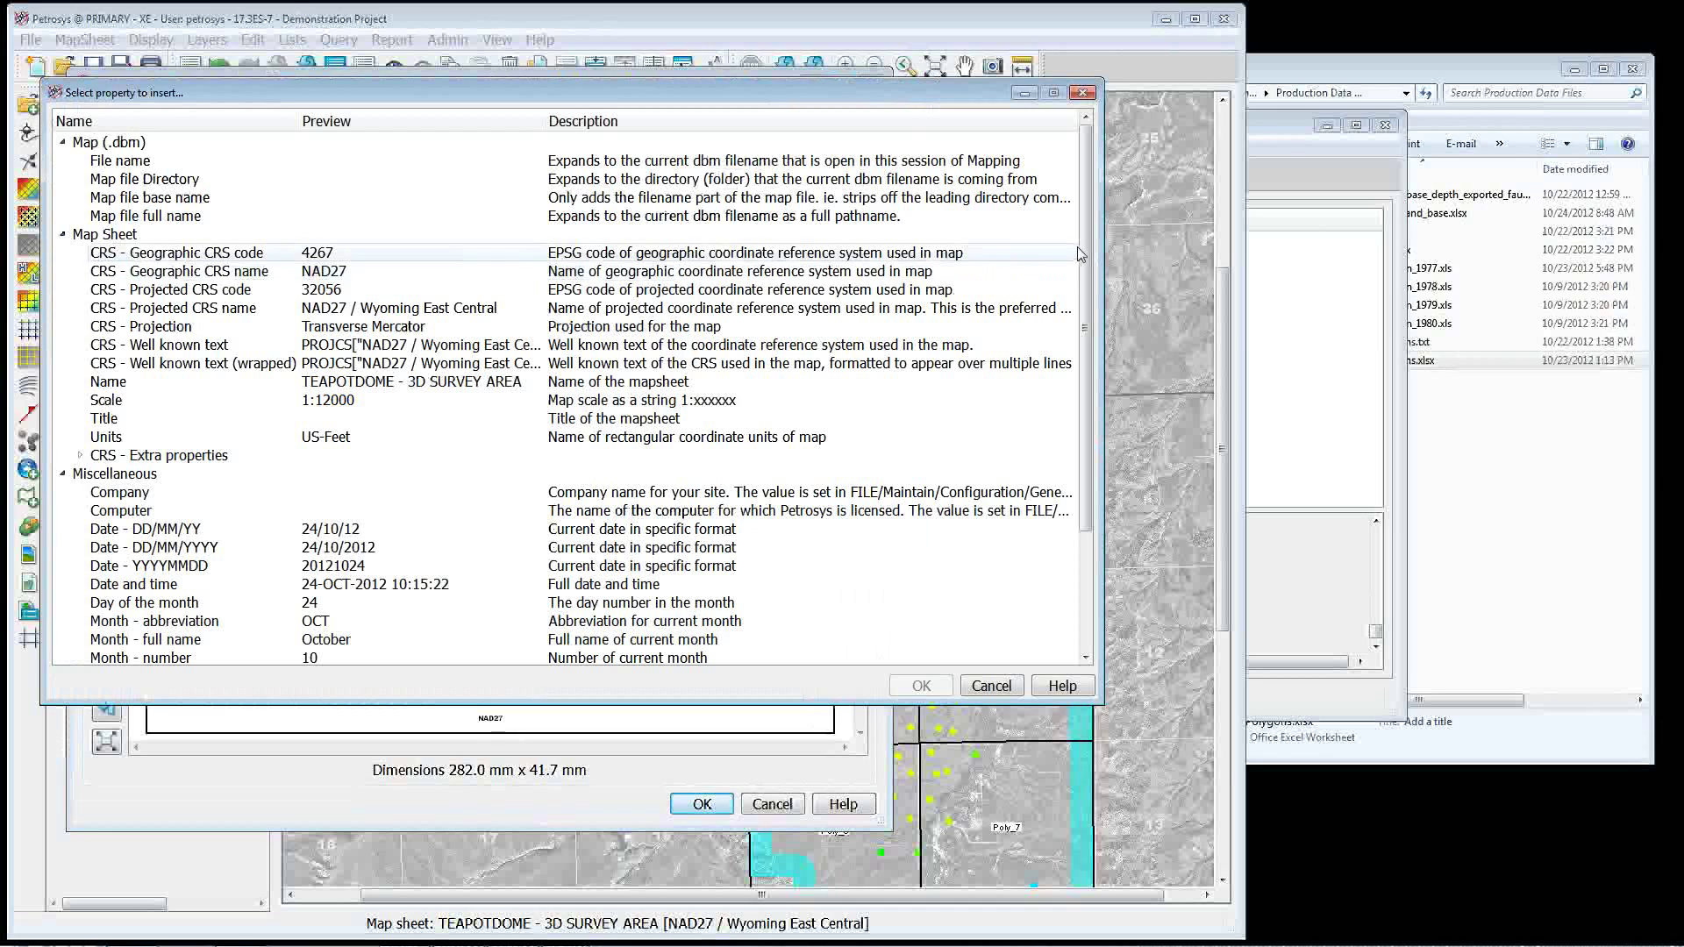
mouse_move(1085, 246)
left_mouse_down()
mouse_move(1085, 287)
mouse_move(1055, 234)
left_mouse_up()
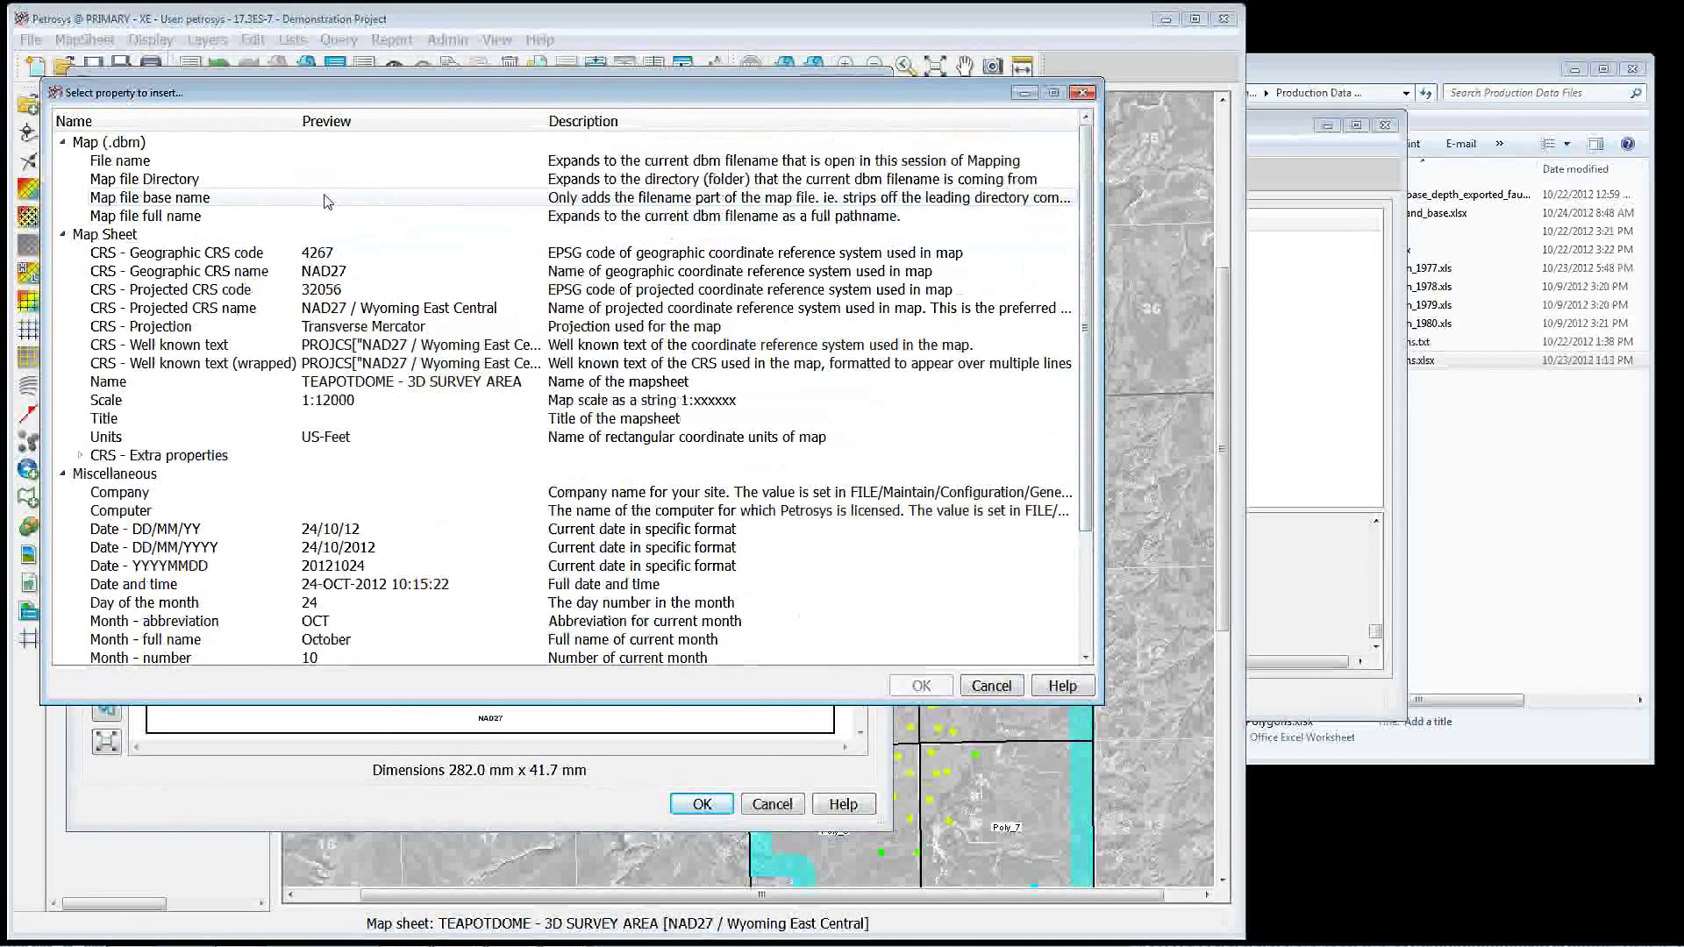
left_click(321, 163)
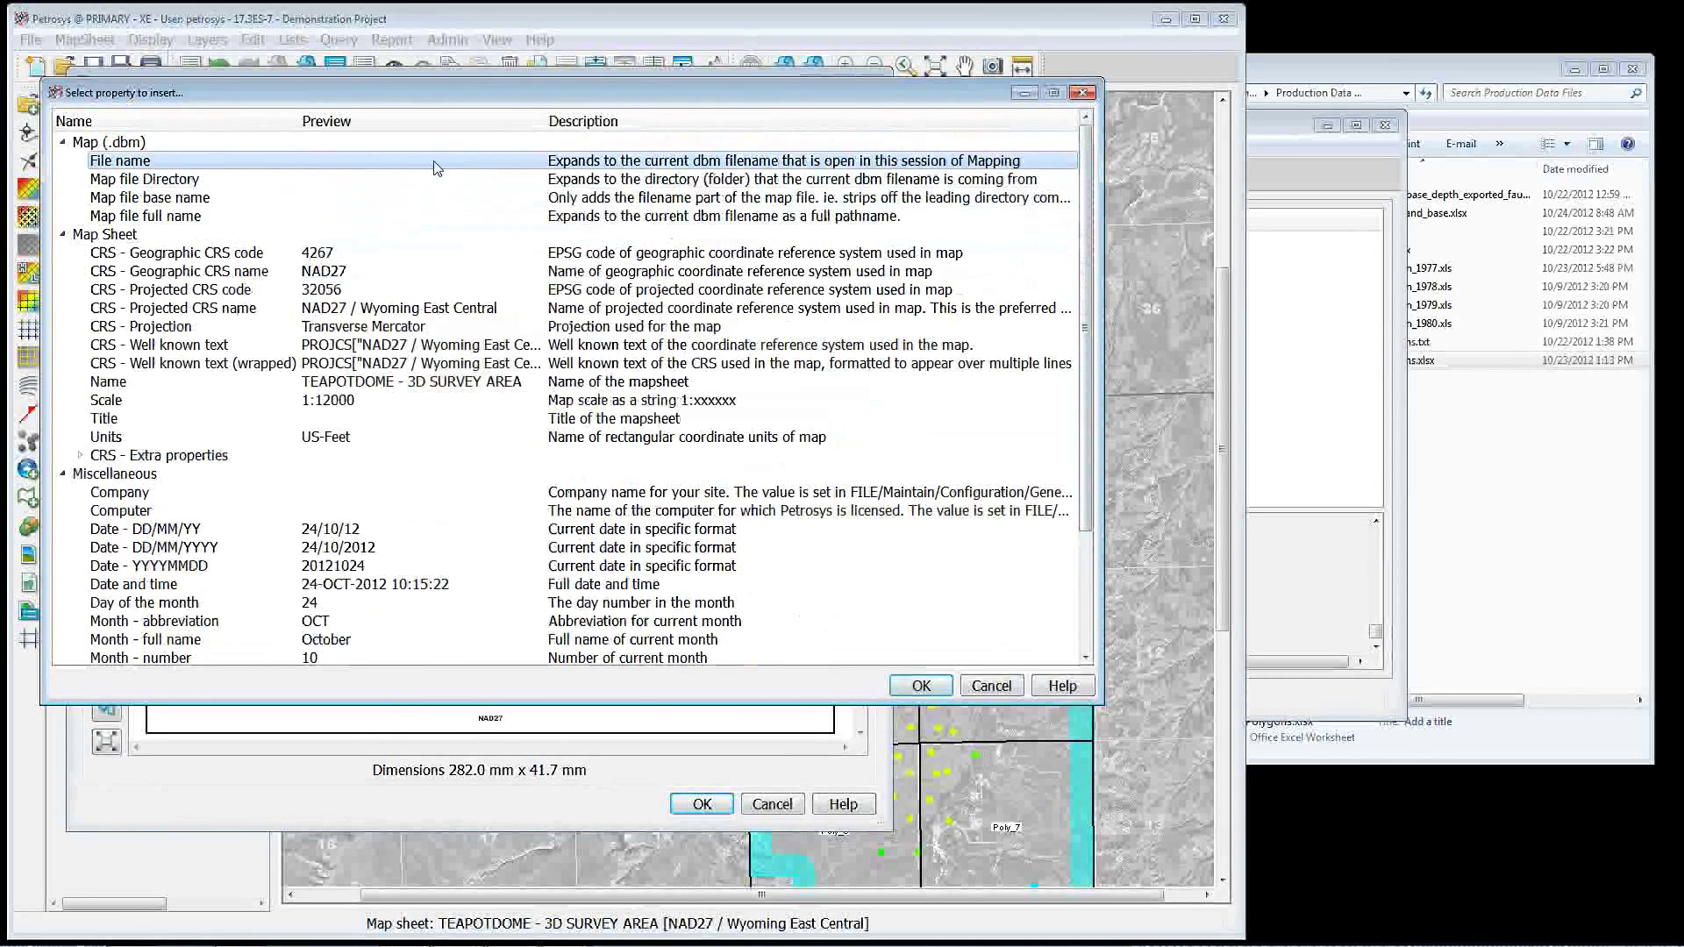
left_click(919, 686)
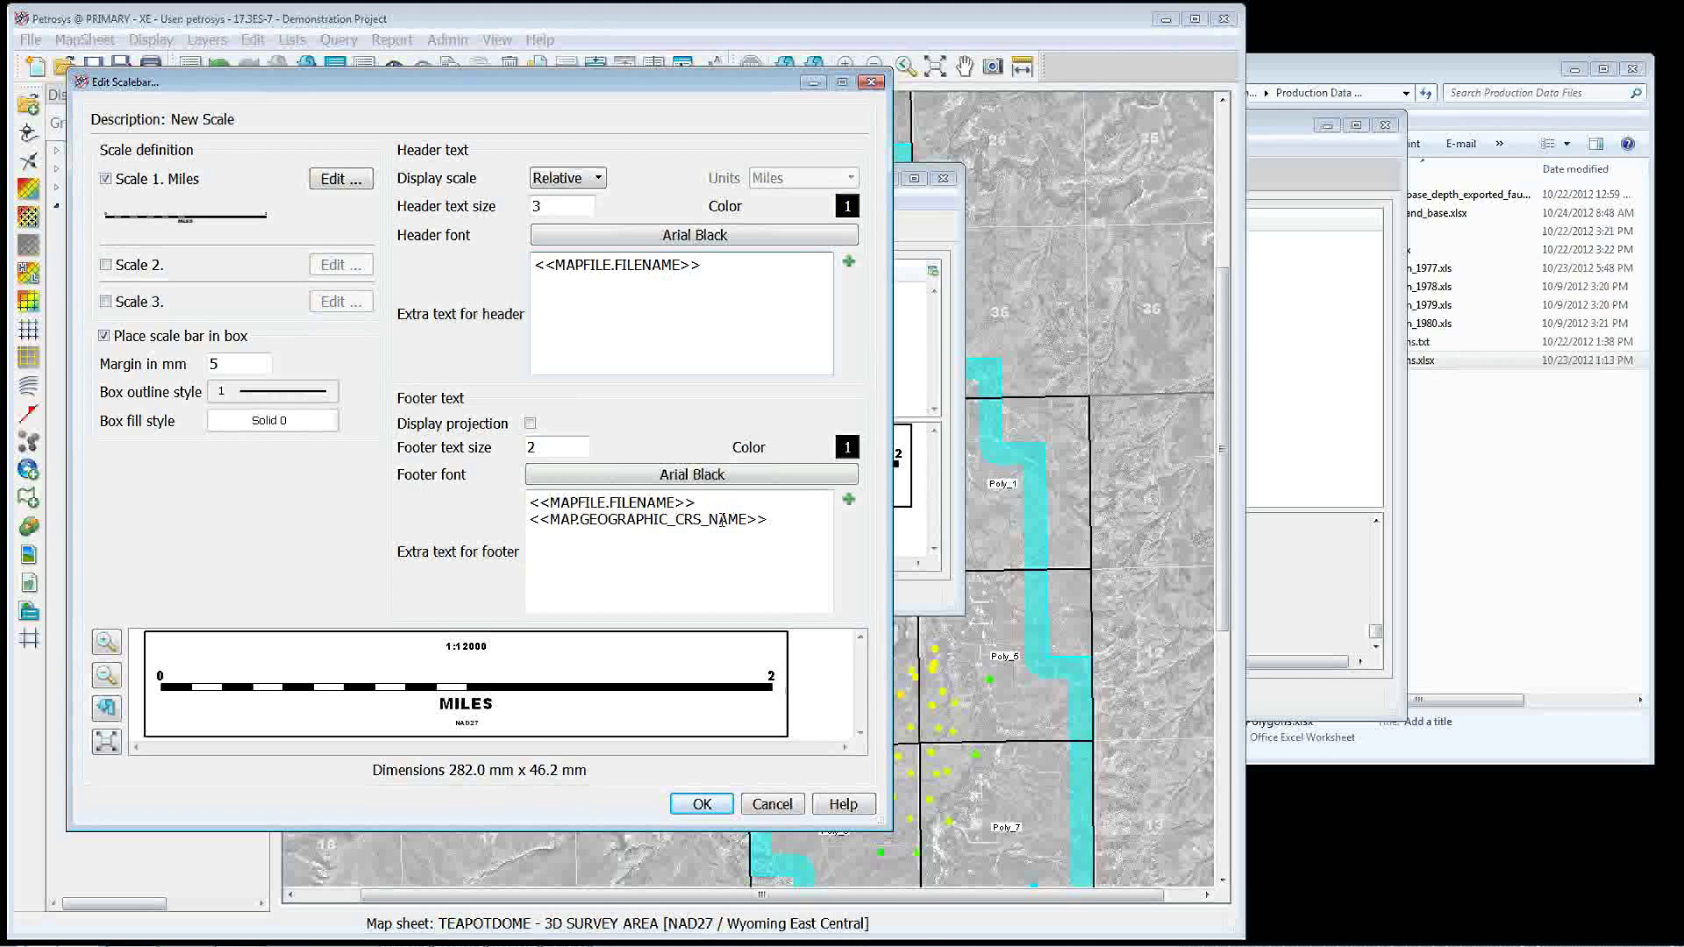
left_click(701, 804)
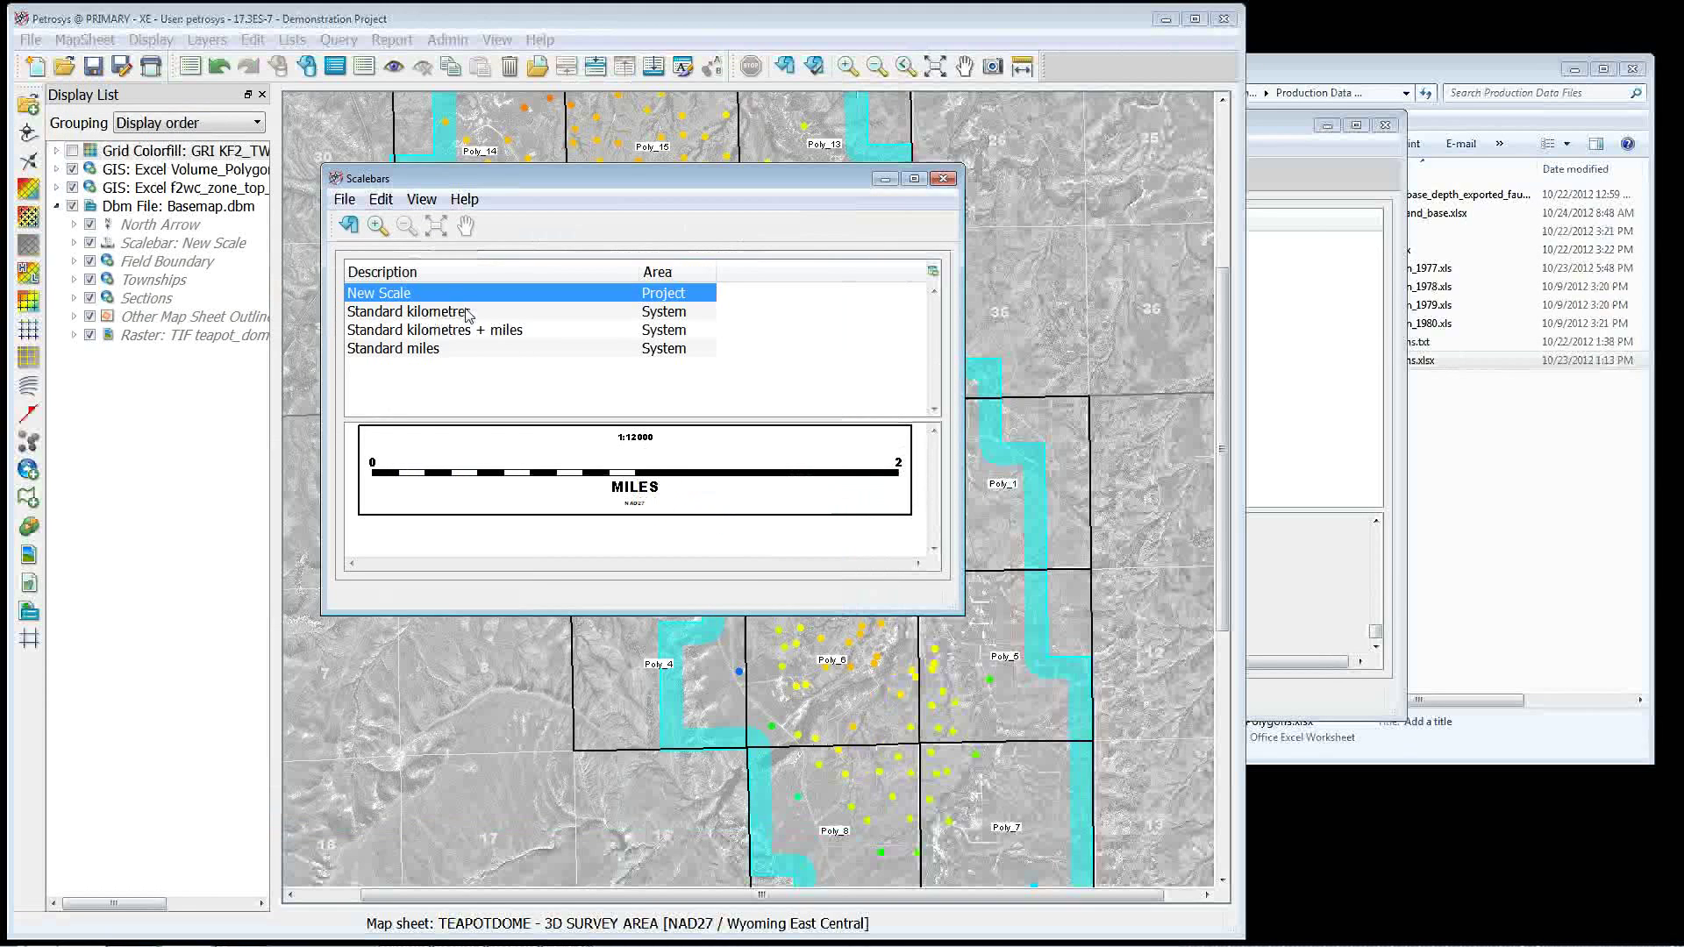
left_click(943, 179)
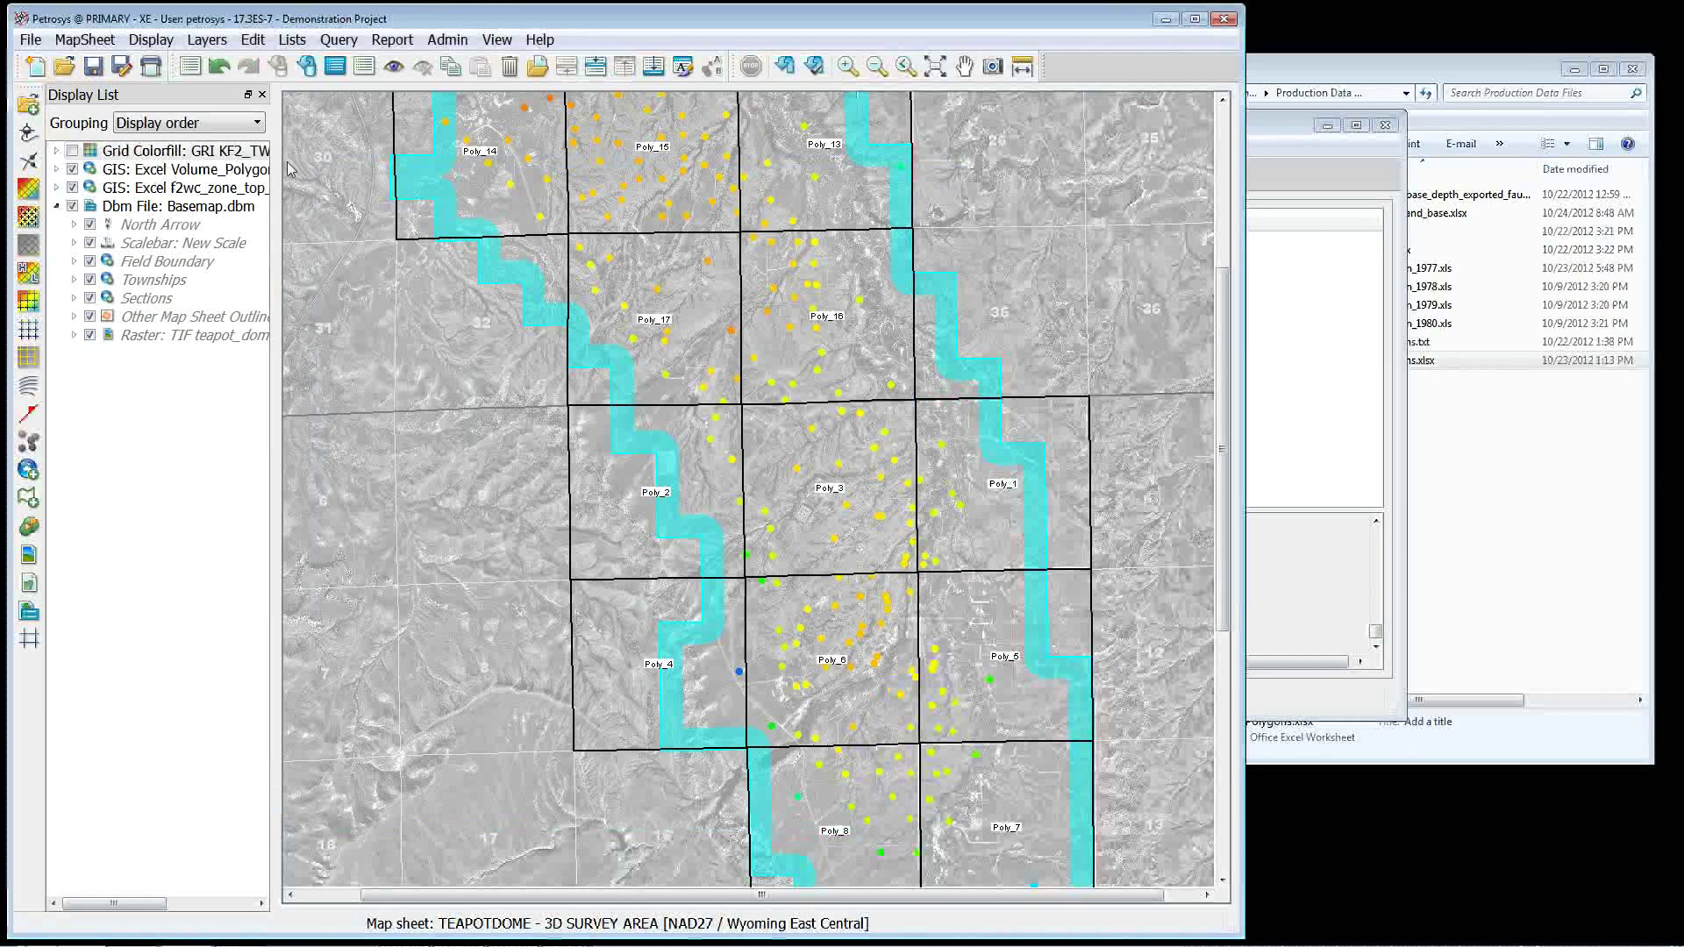
Add the New Scale scale bar to the map, placing it interactively southwest of Poly_4, and inspect it up close.
left_click(151, 41)
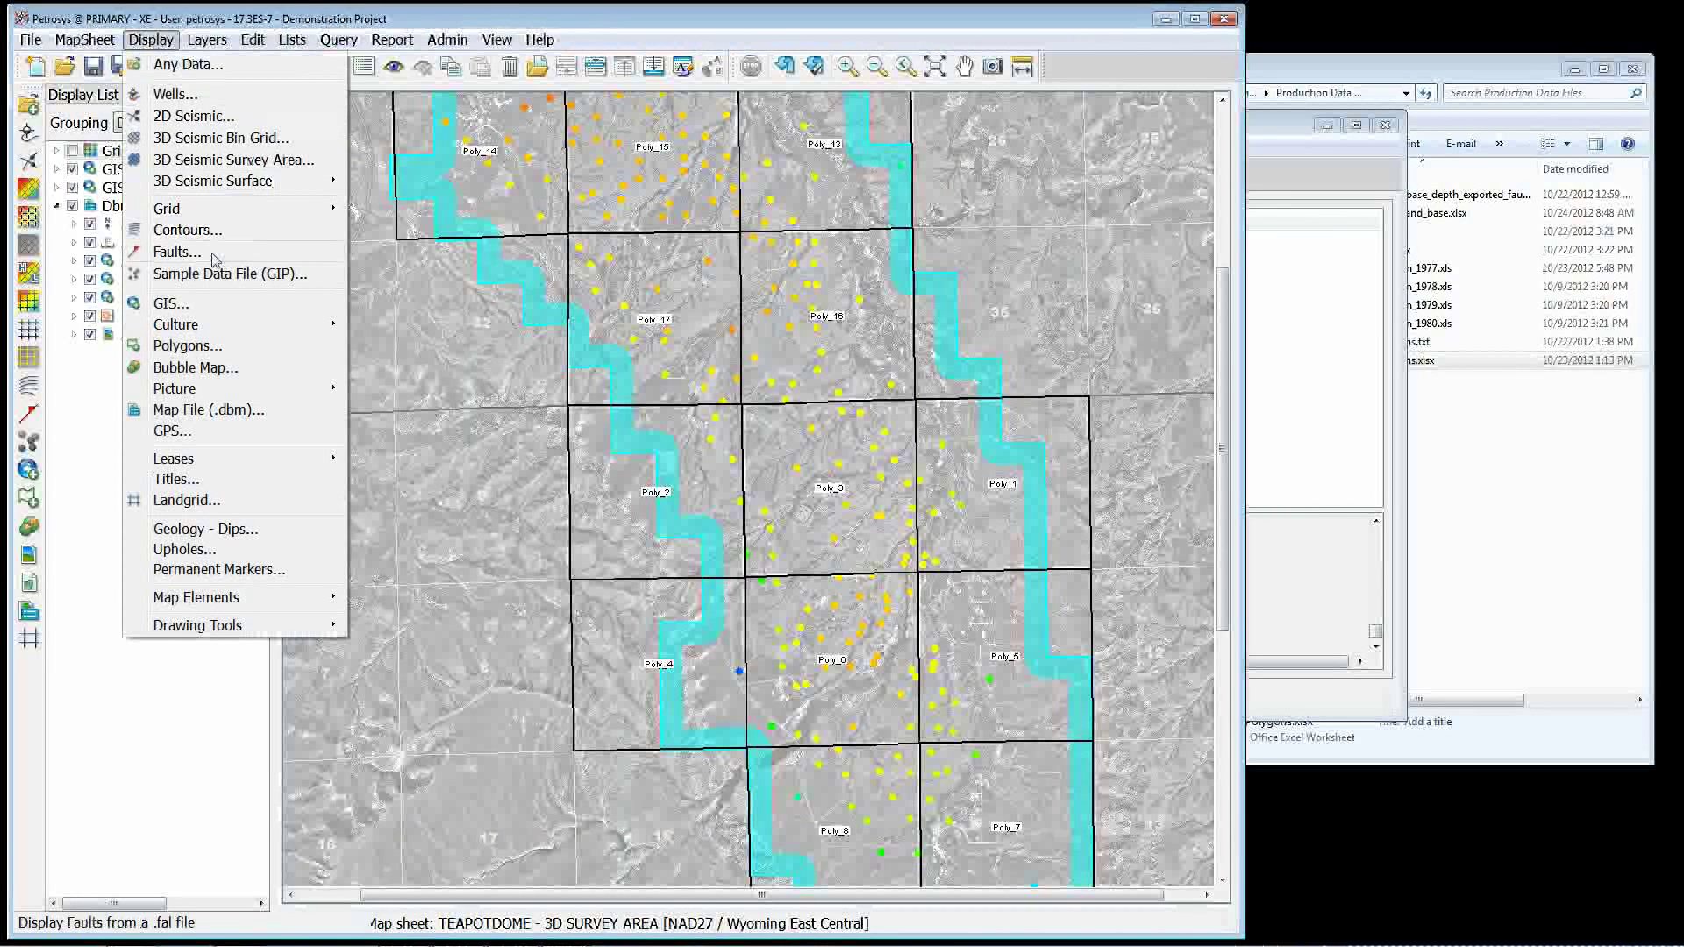
mouse_move(244, 604)
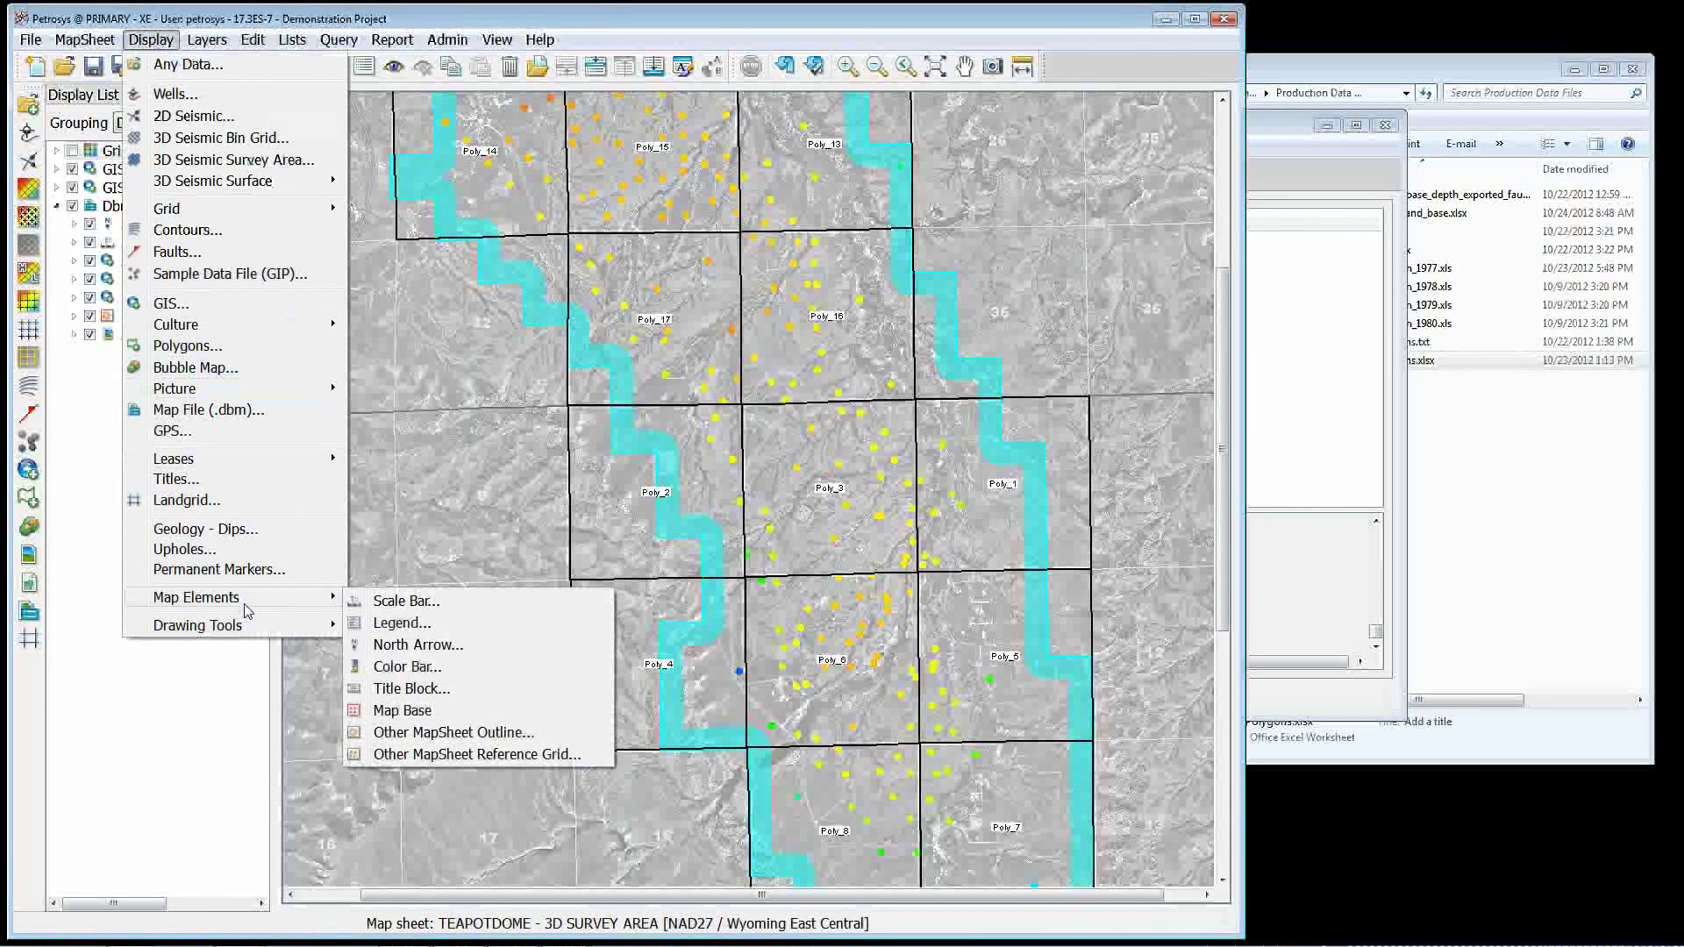
left_click(395, 601)
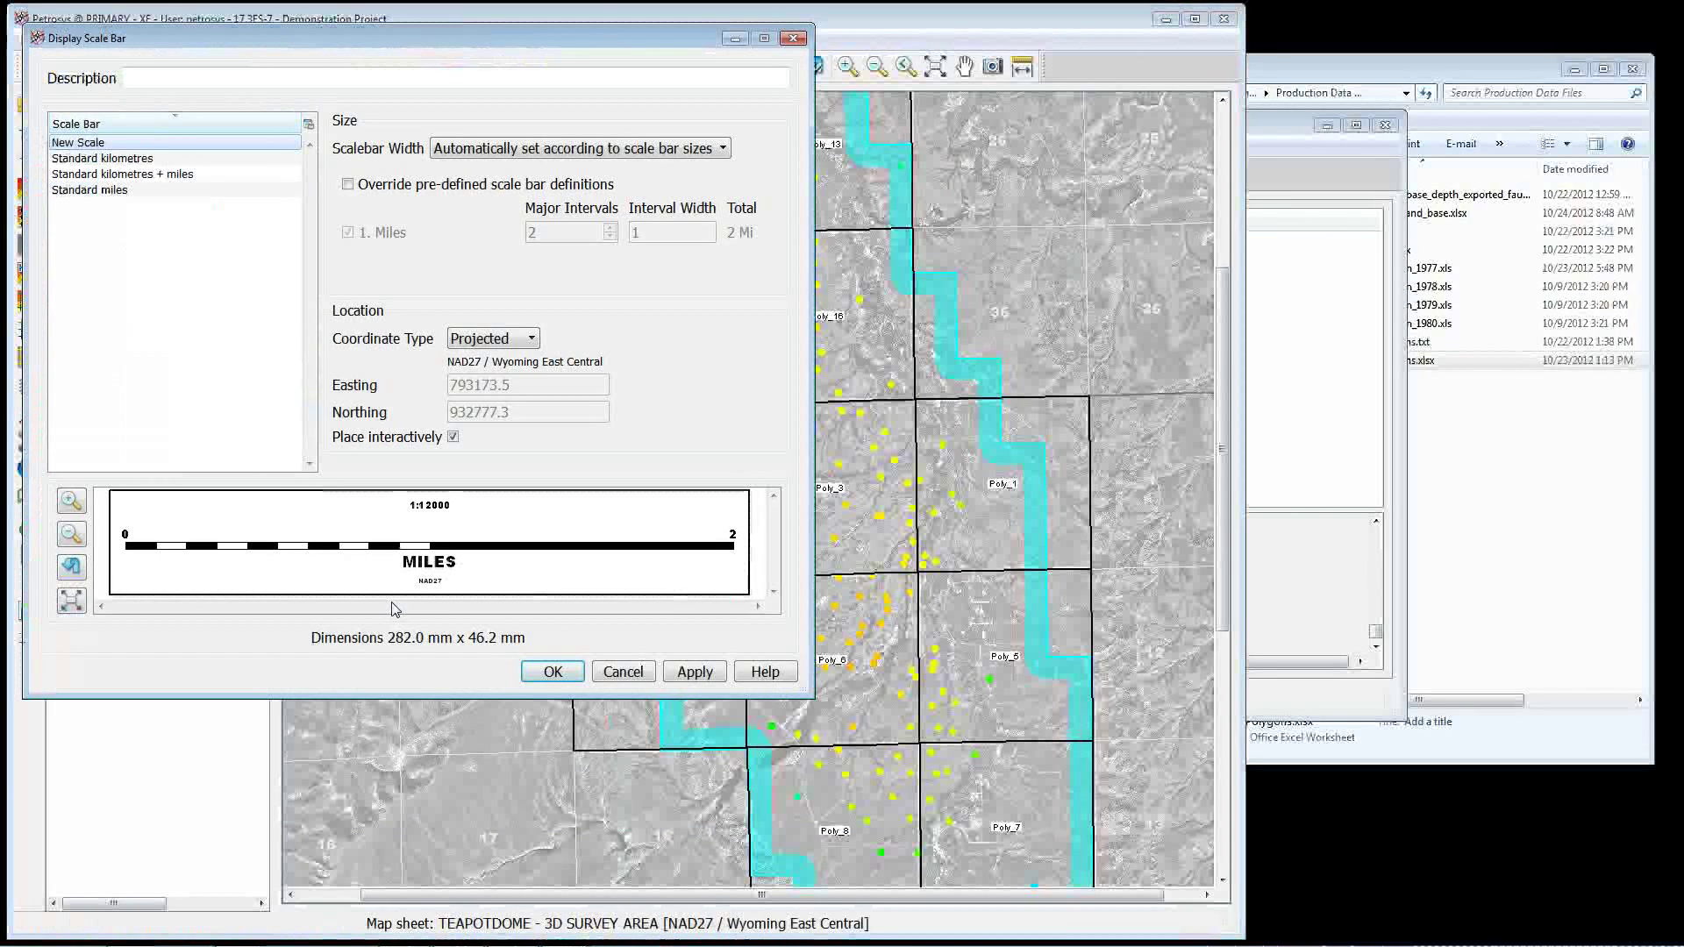
left_click(552, 672)
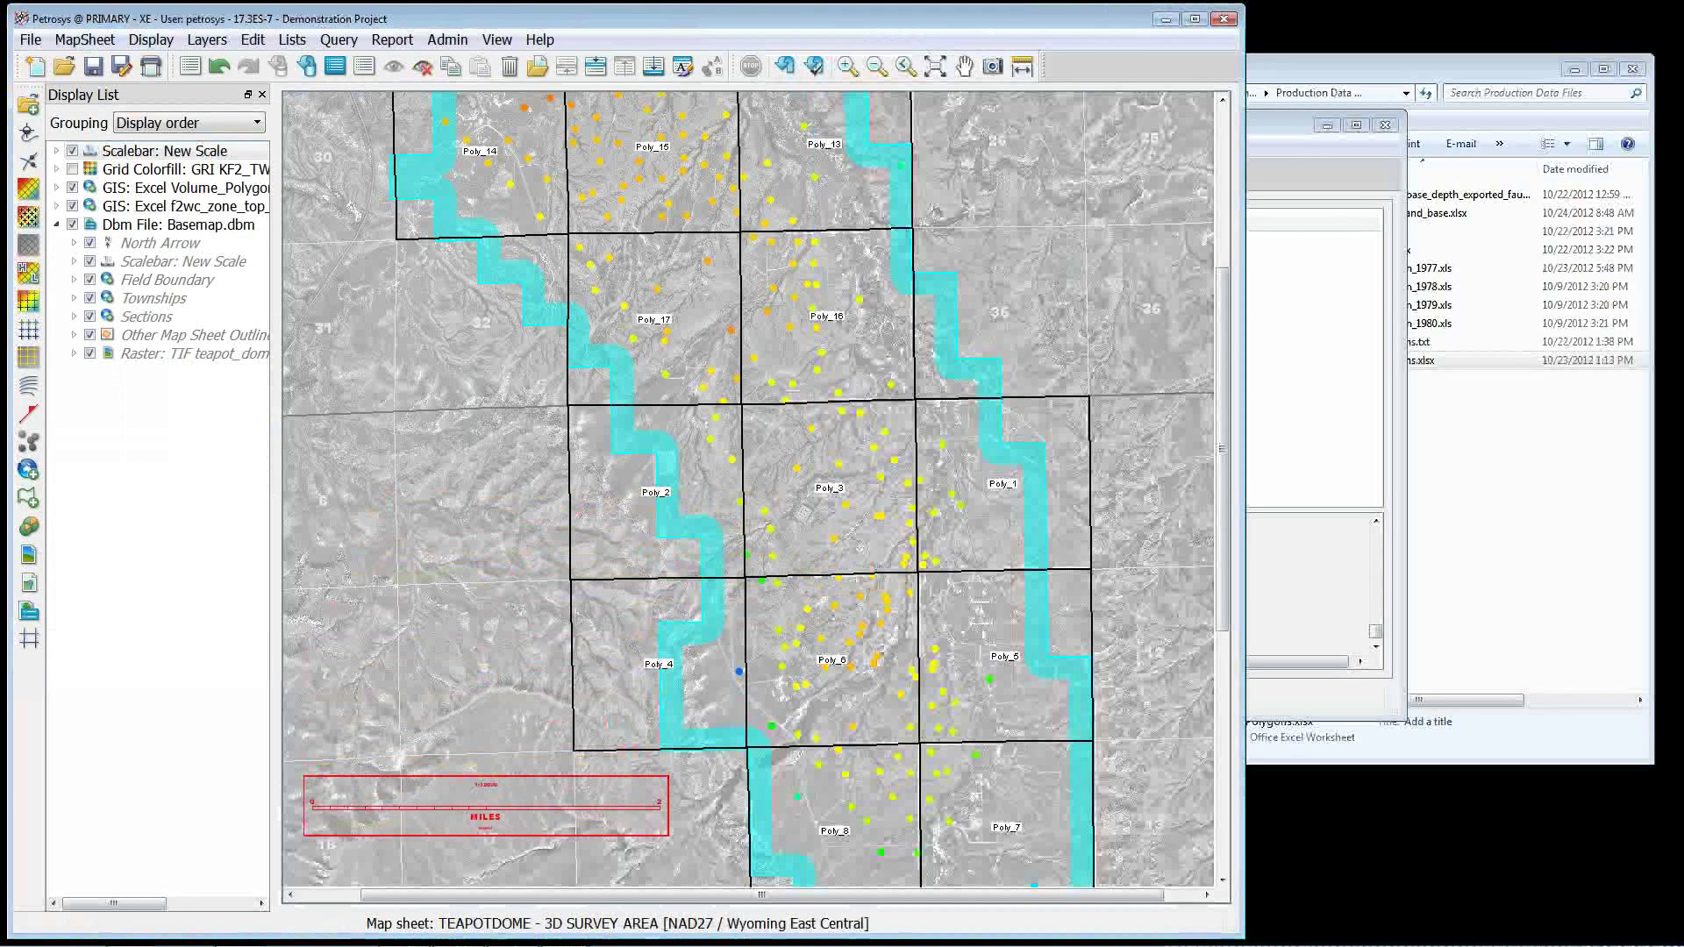
left_click(309, 841)
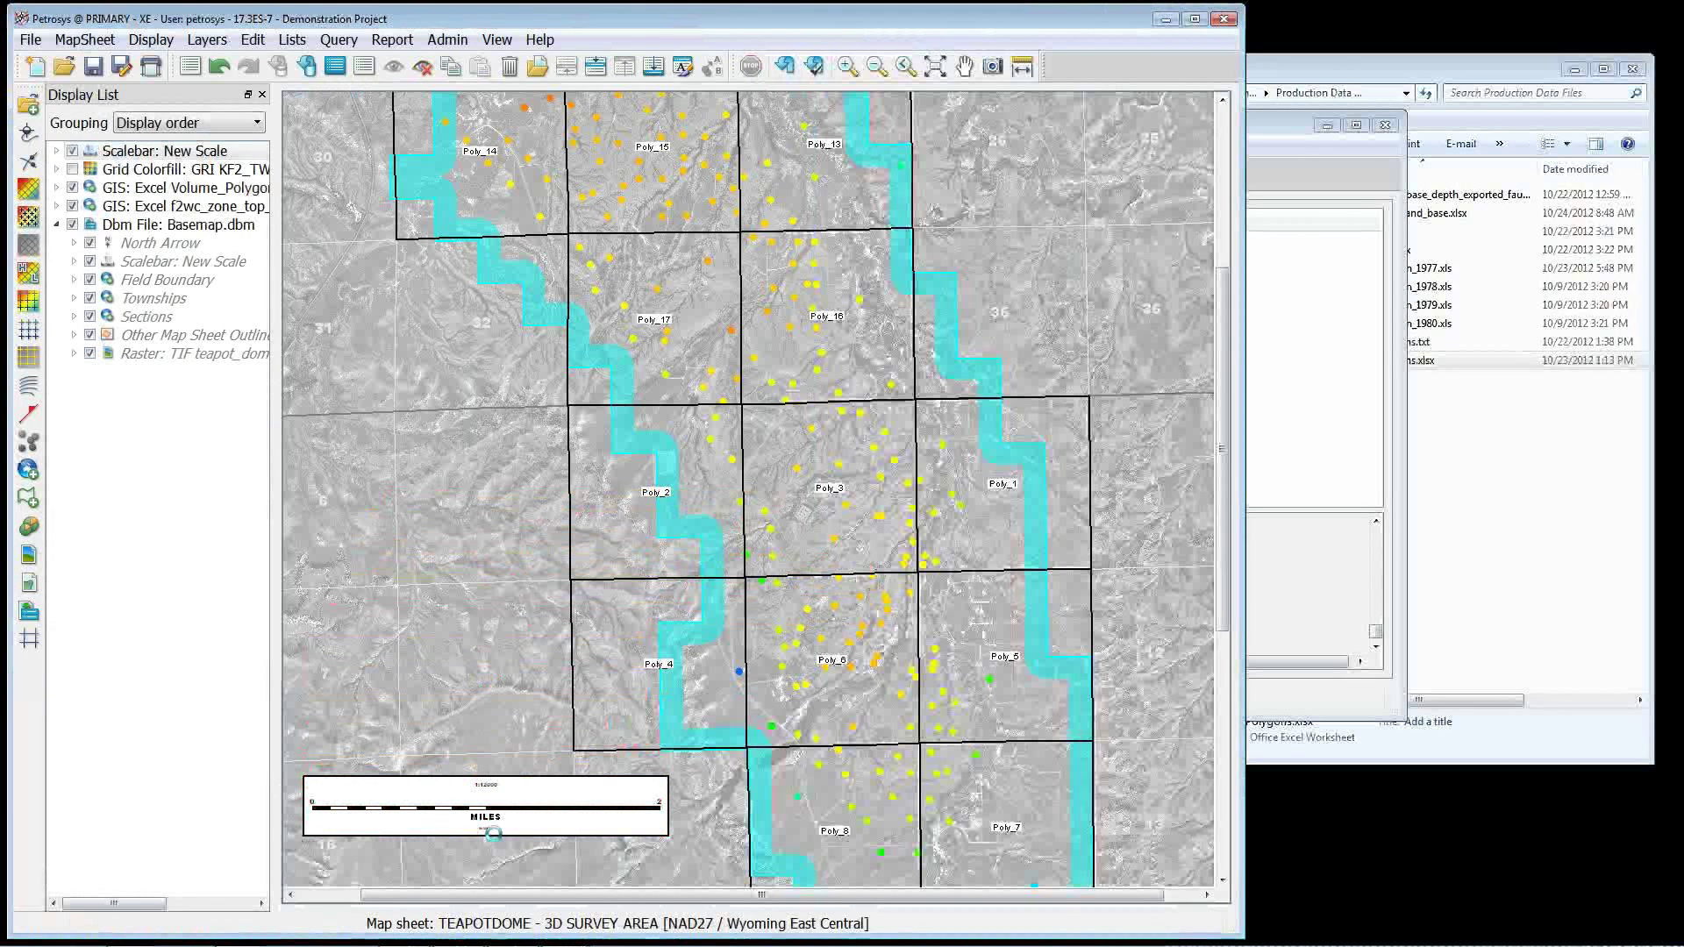
scroll(494, 833, "up", 3)
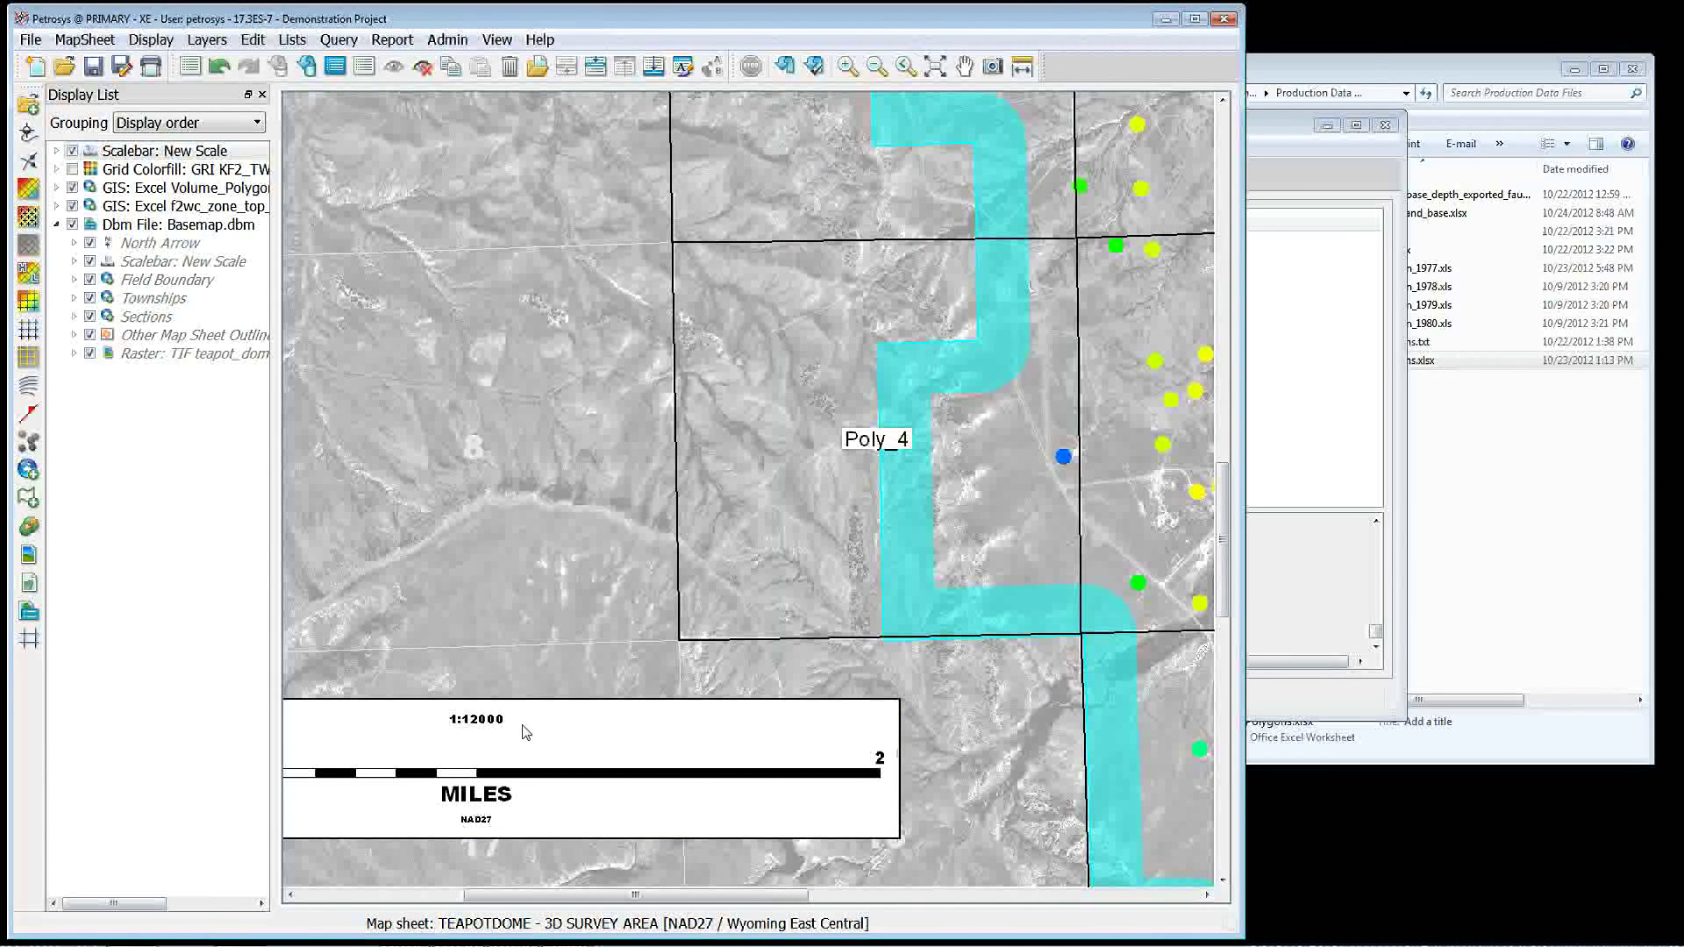
scroll(609, 670, "down", 2)
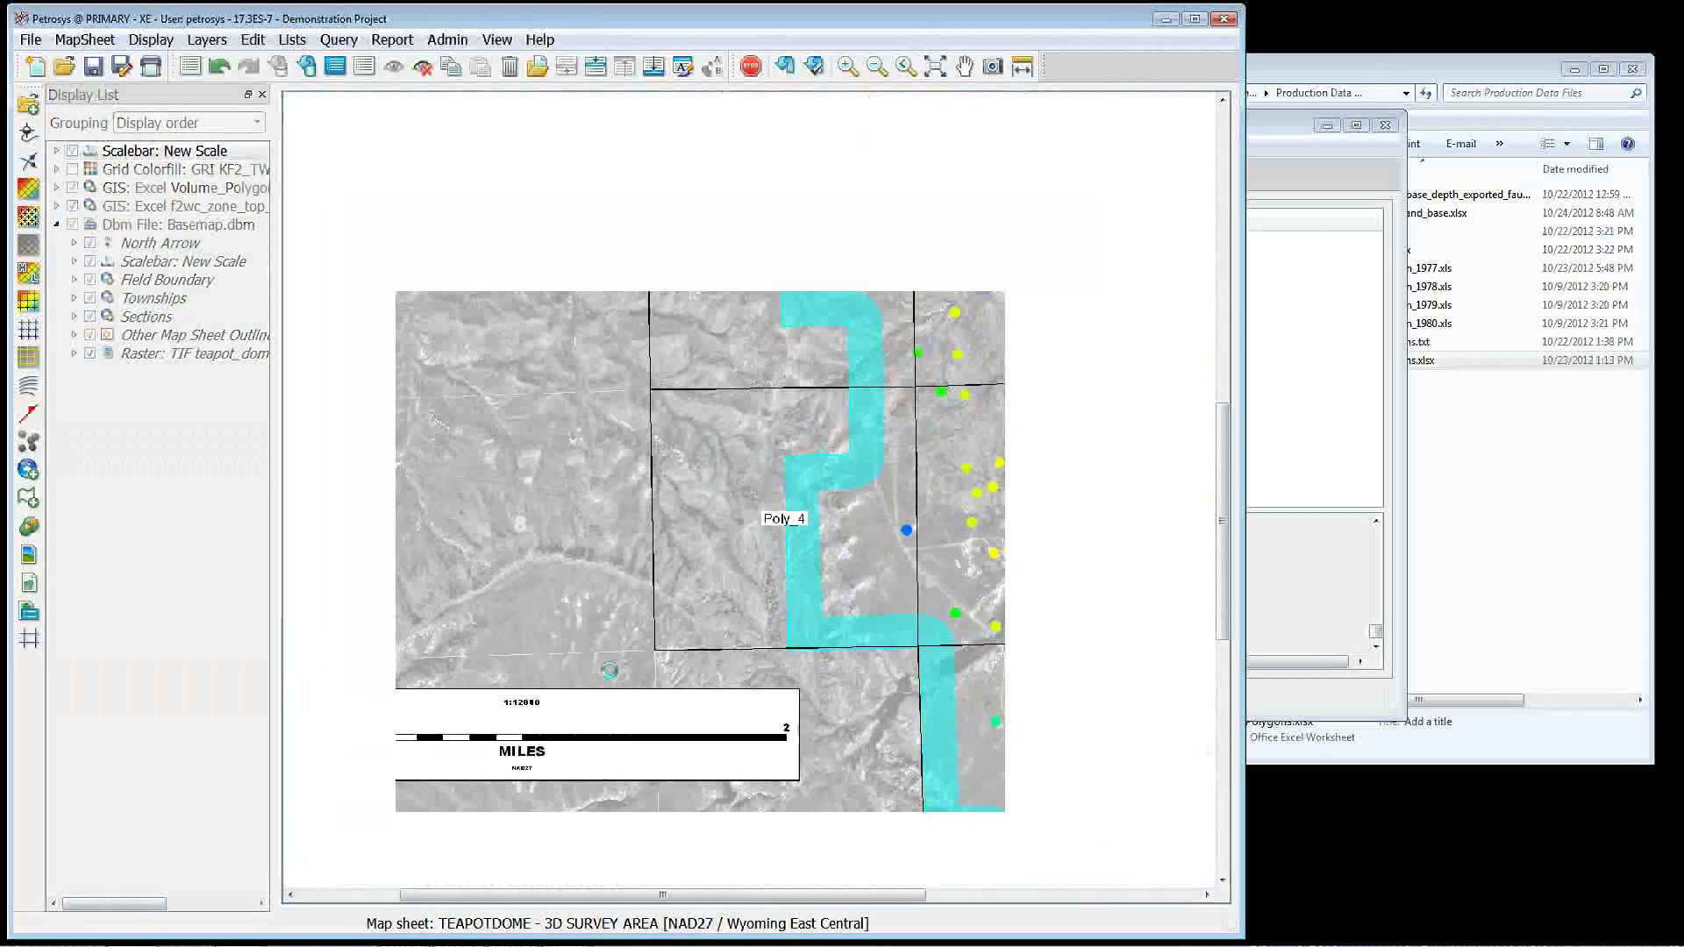
scroll(609, 670, "down", 2)
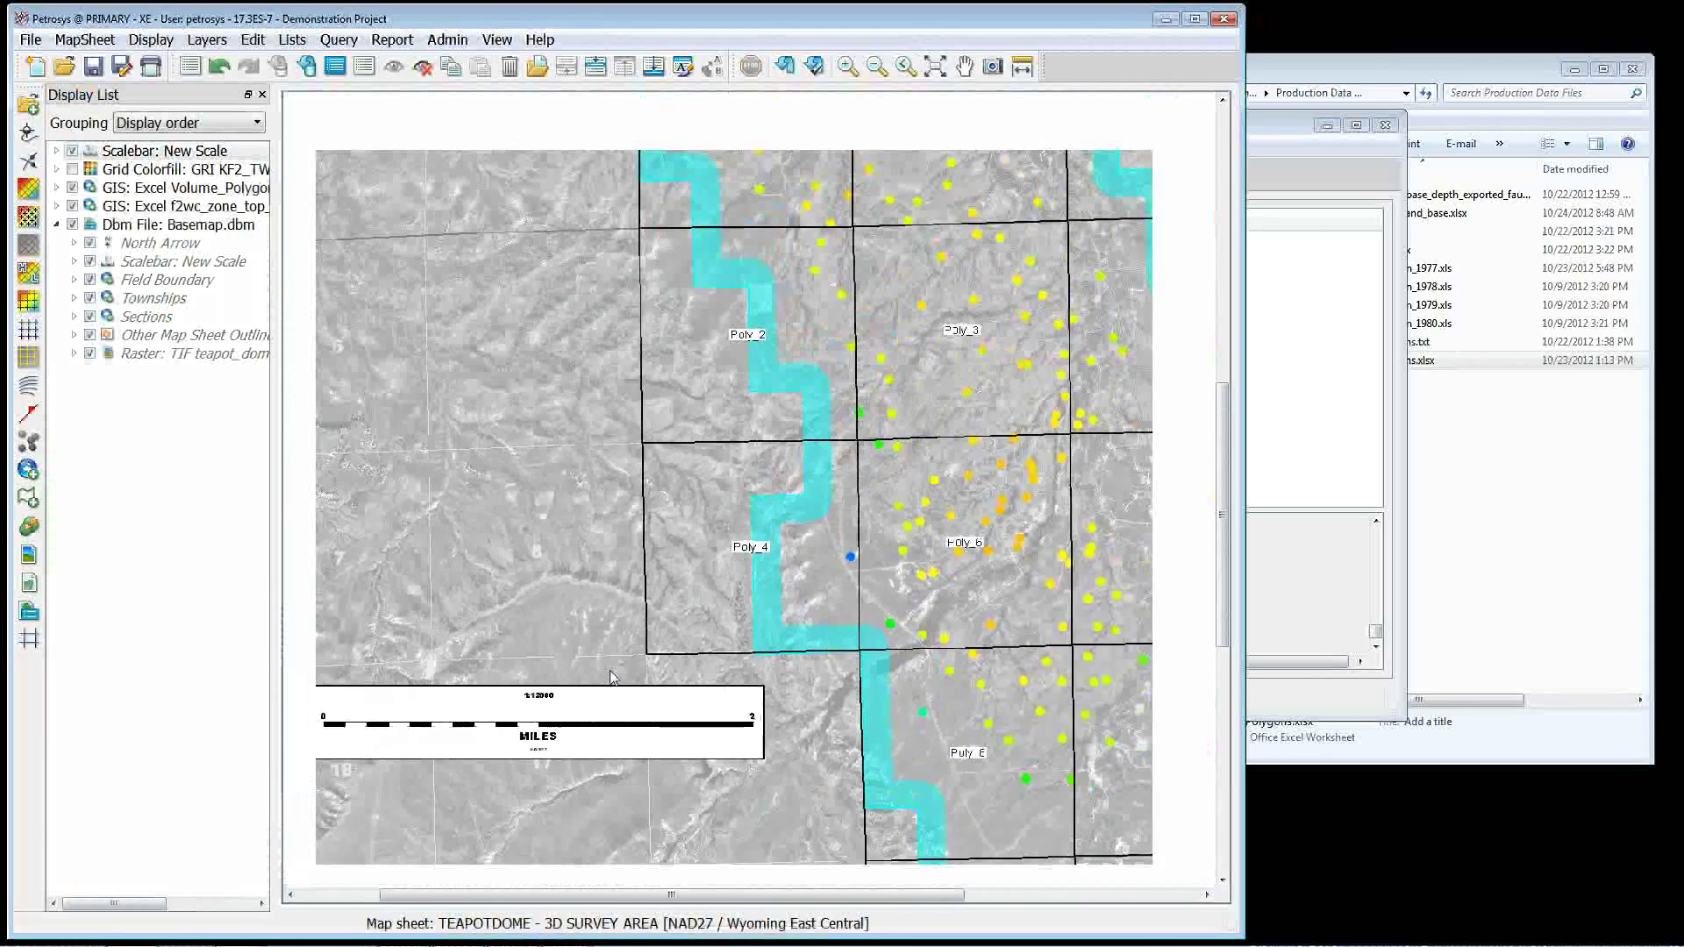
scroll(610, 670, "down", 2)
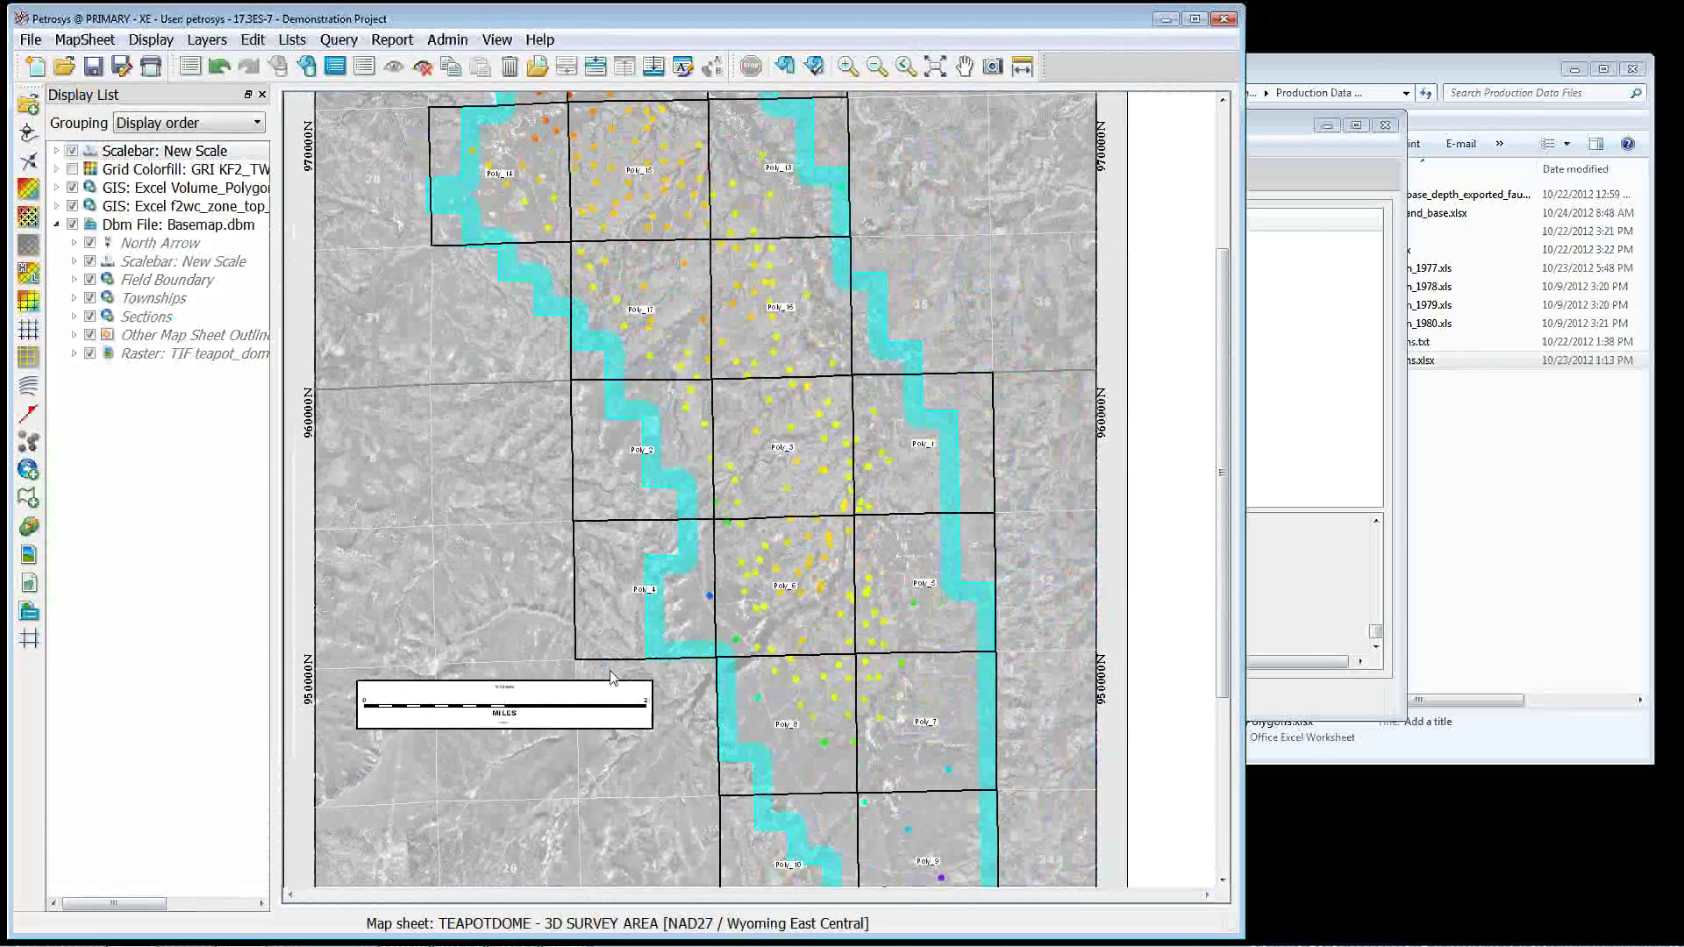
Start a new north arrow map element and keep the system symbol north_arrow_12.cgm.
left_click(158, 50)
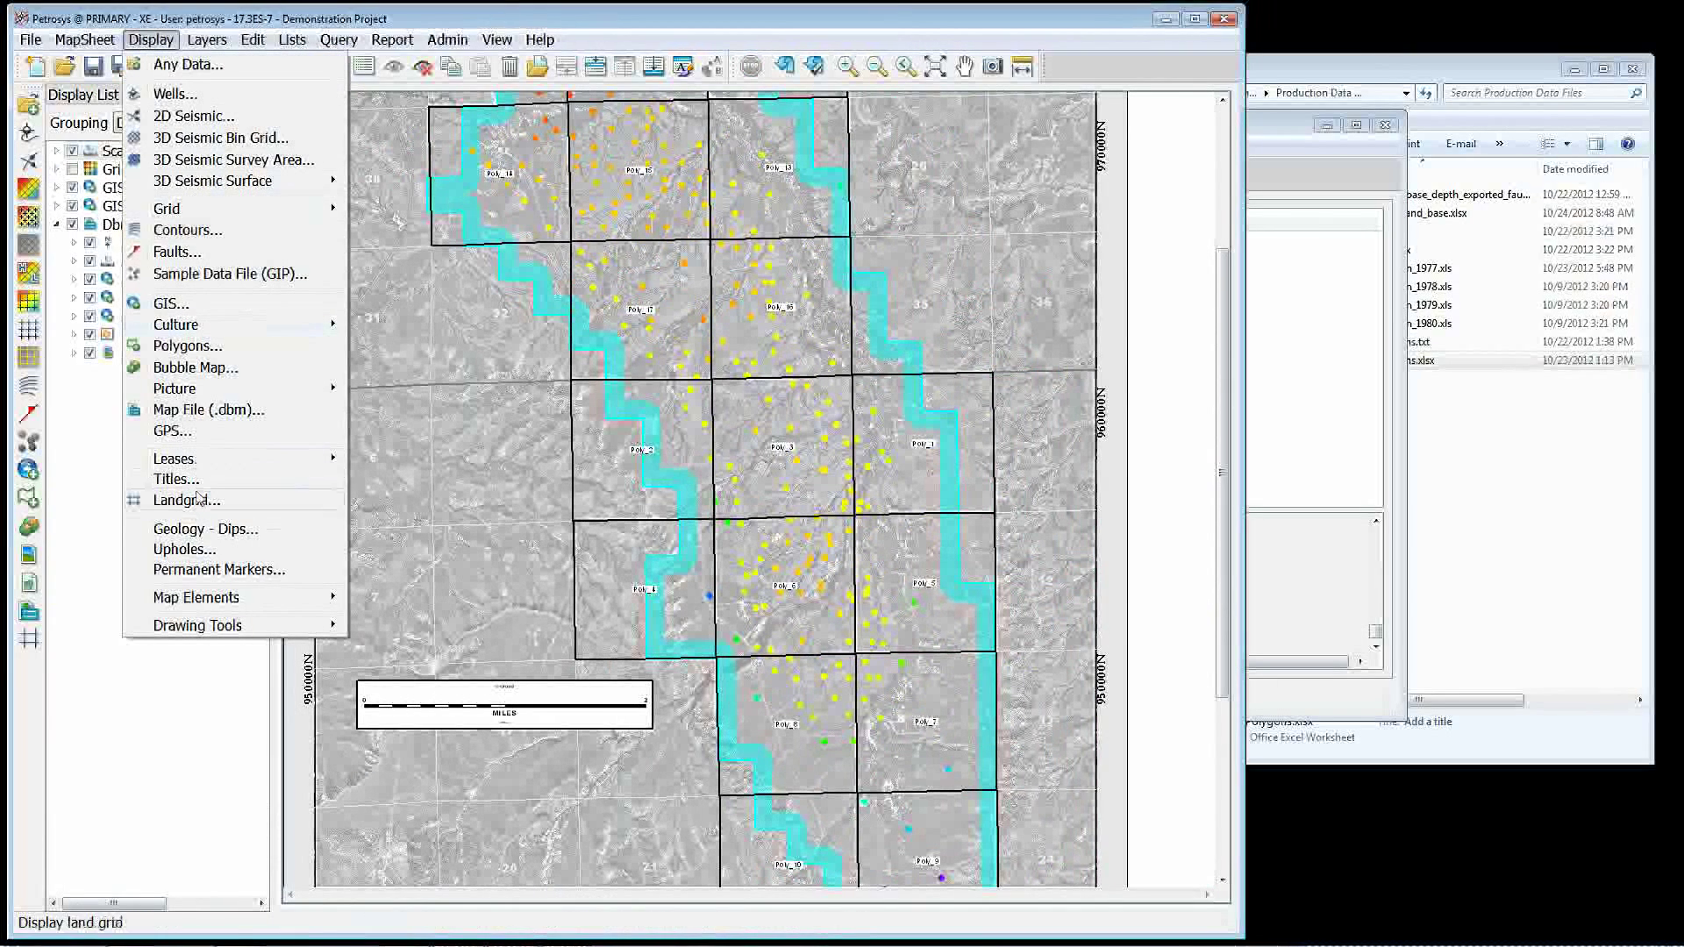
mouse_move(210, 604)
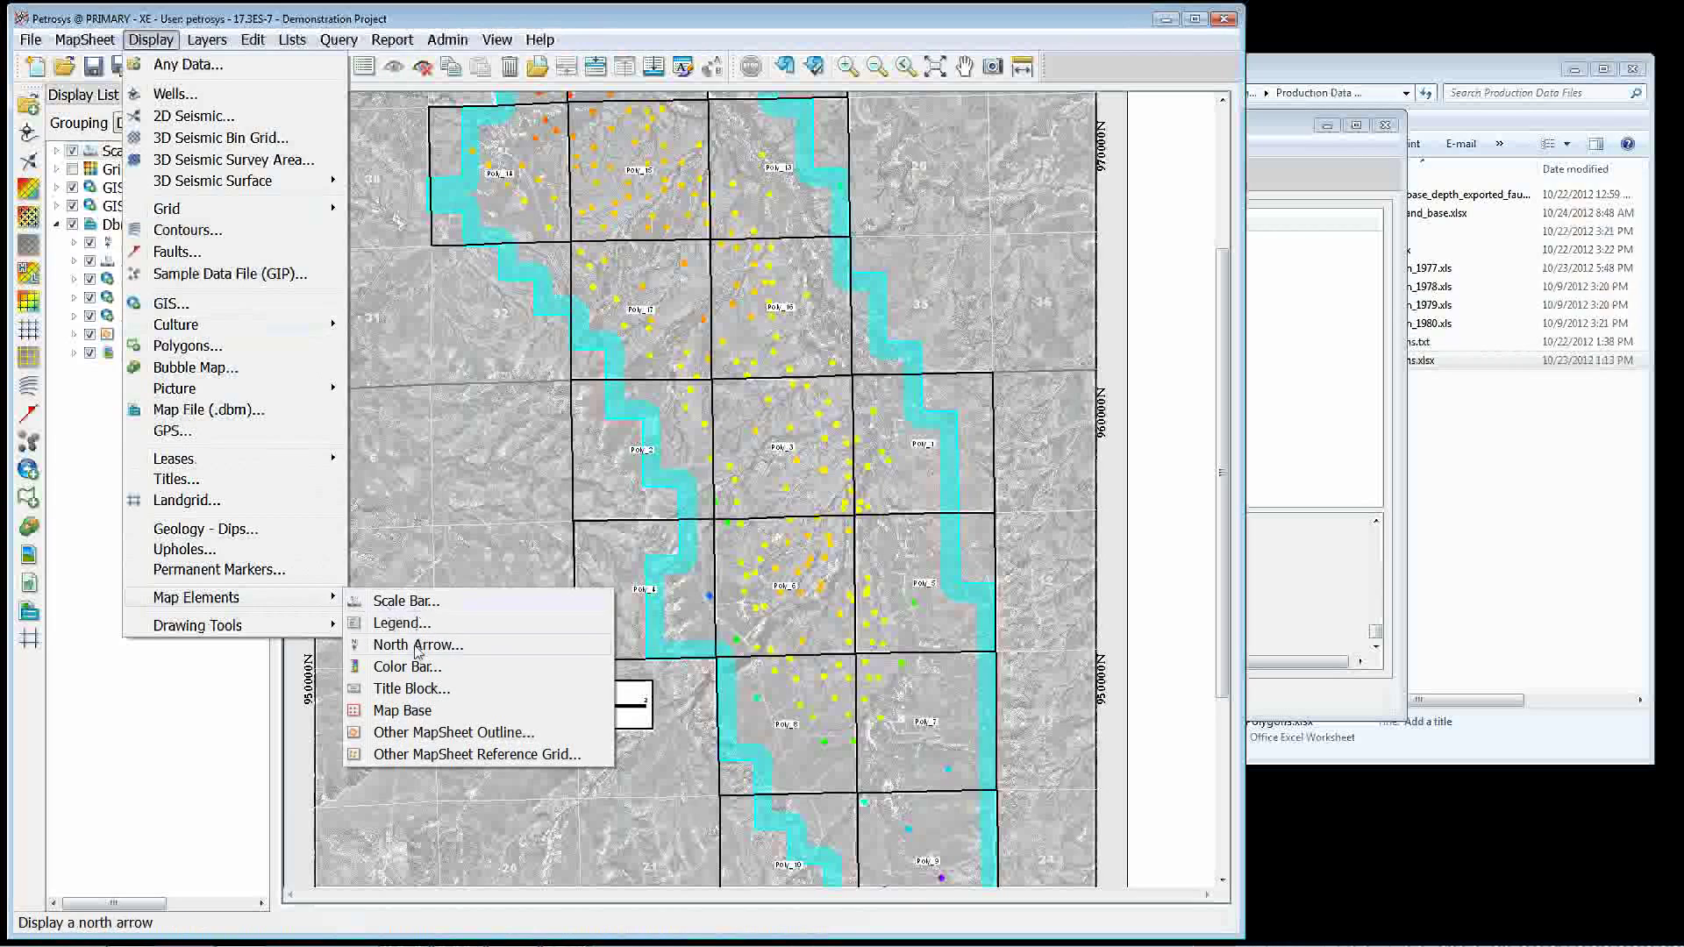
left_click(417, 646)
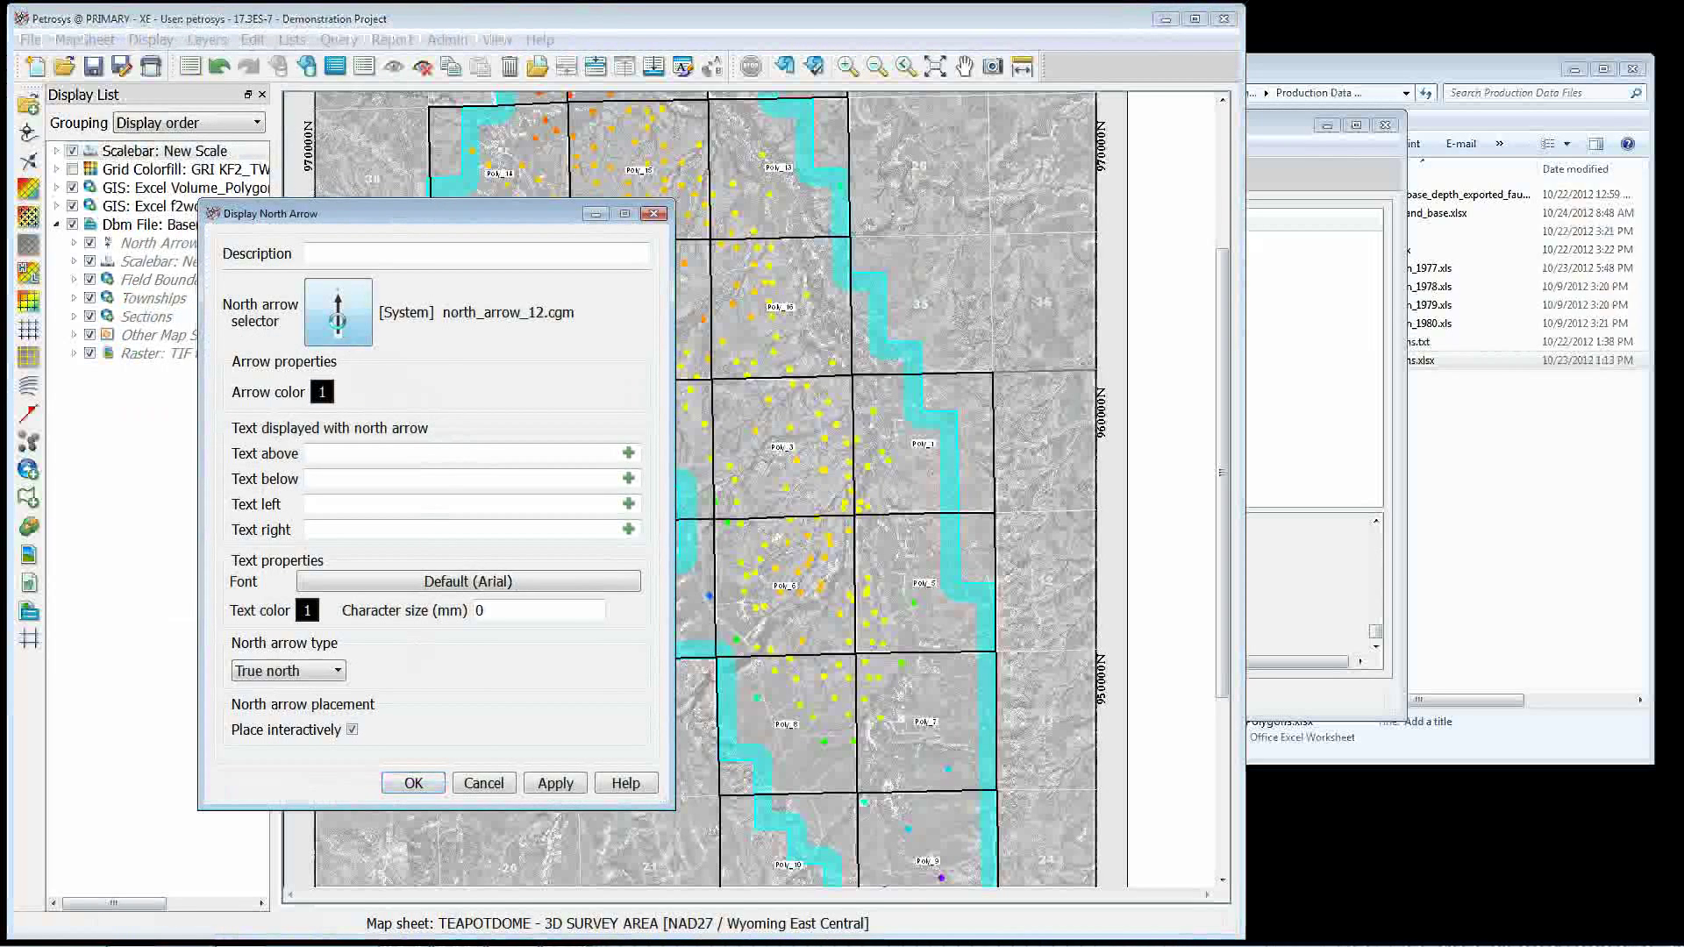
left_click(338, 321)
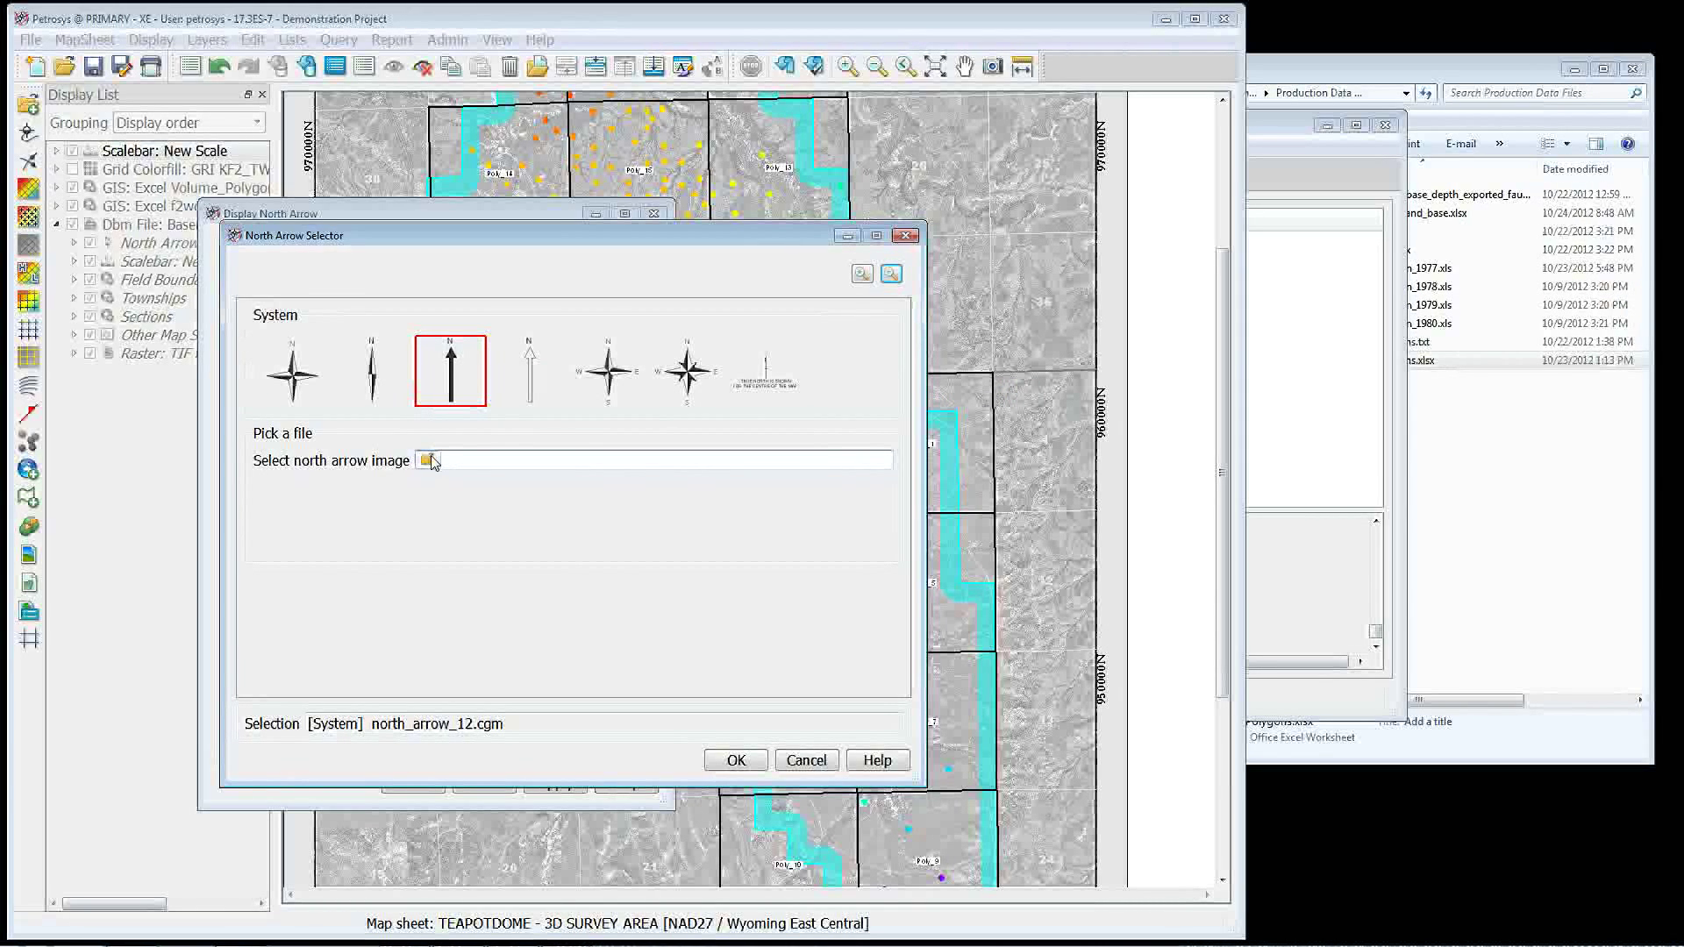
left_click(753, 760)
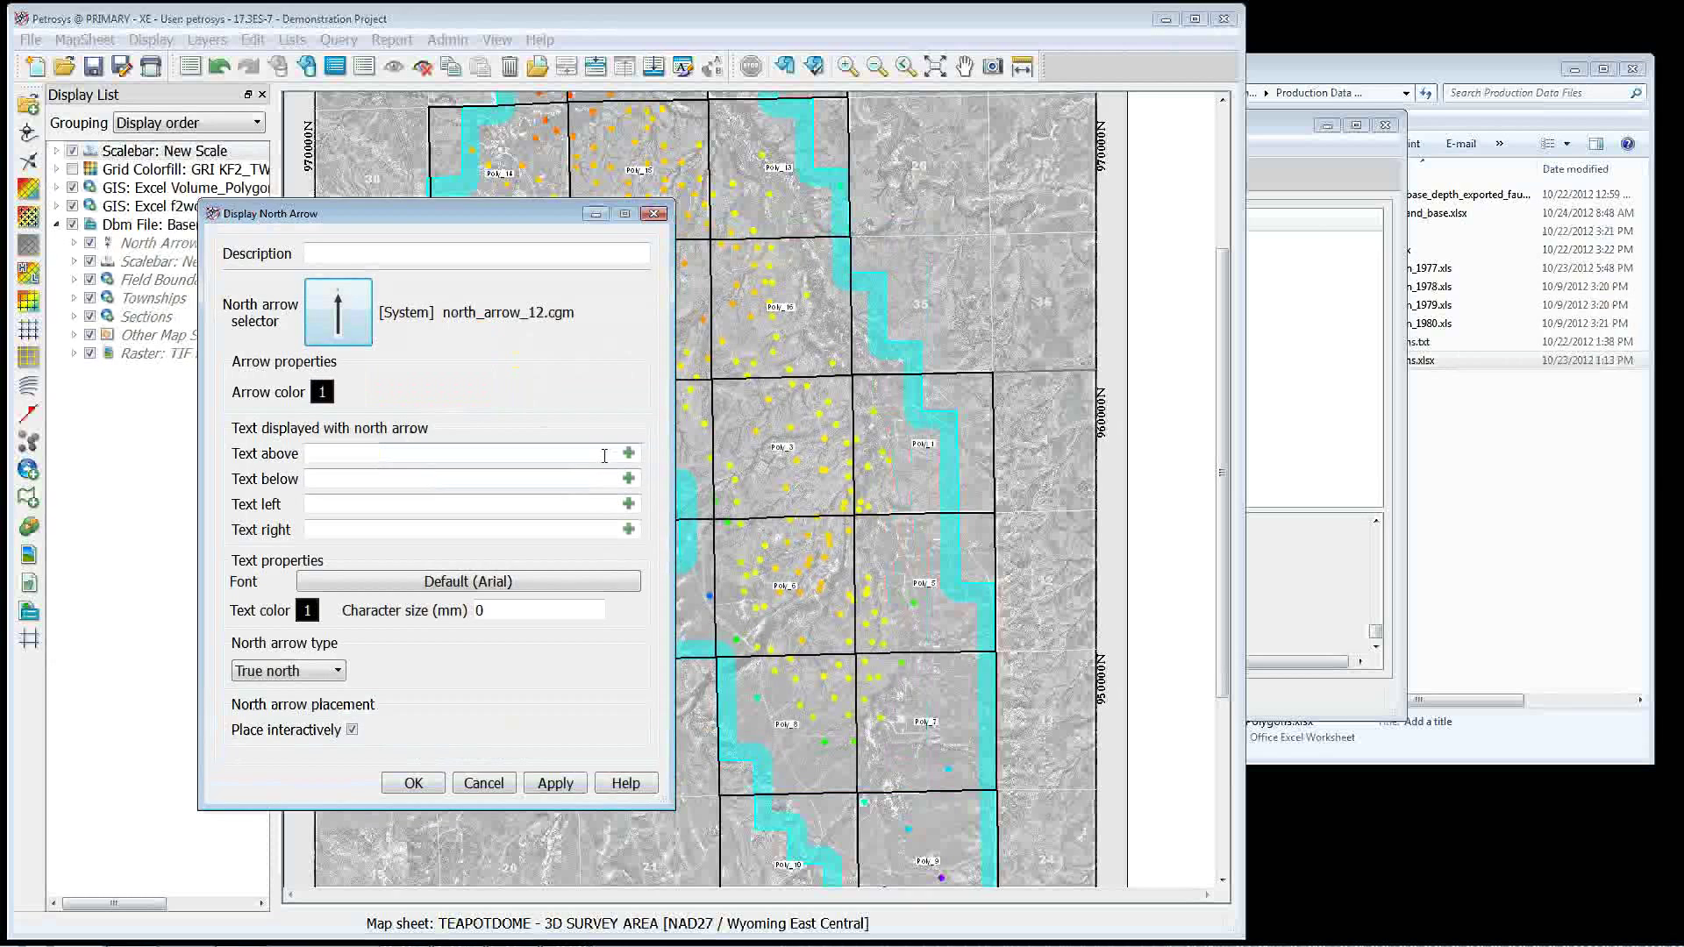
Insert the map sheet's CRS - Geographic CRS name property as the text below the north arrow.
left_click_drag(530, 217, 616, 181)
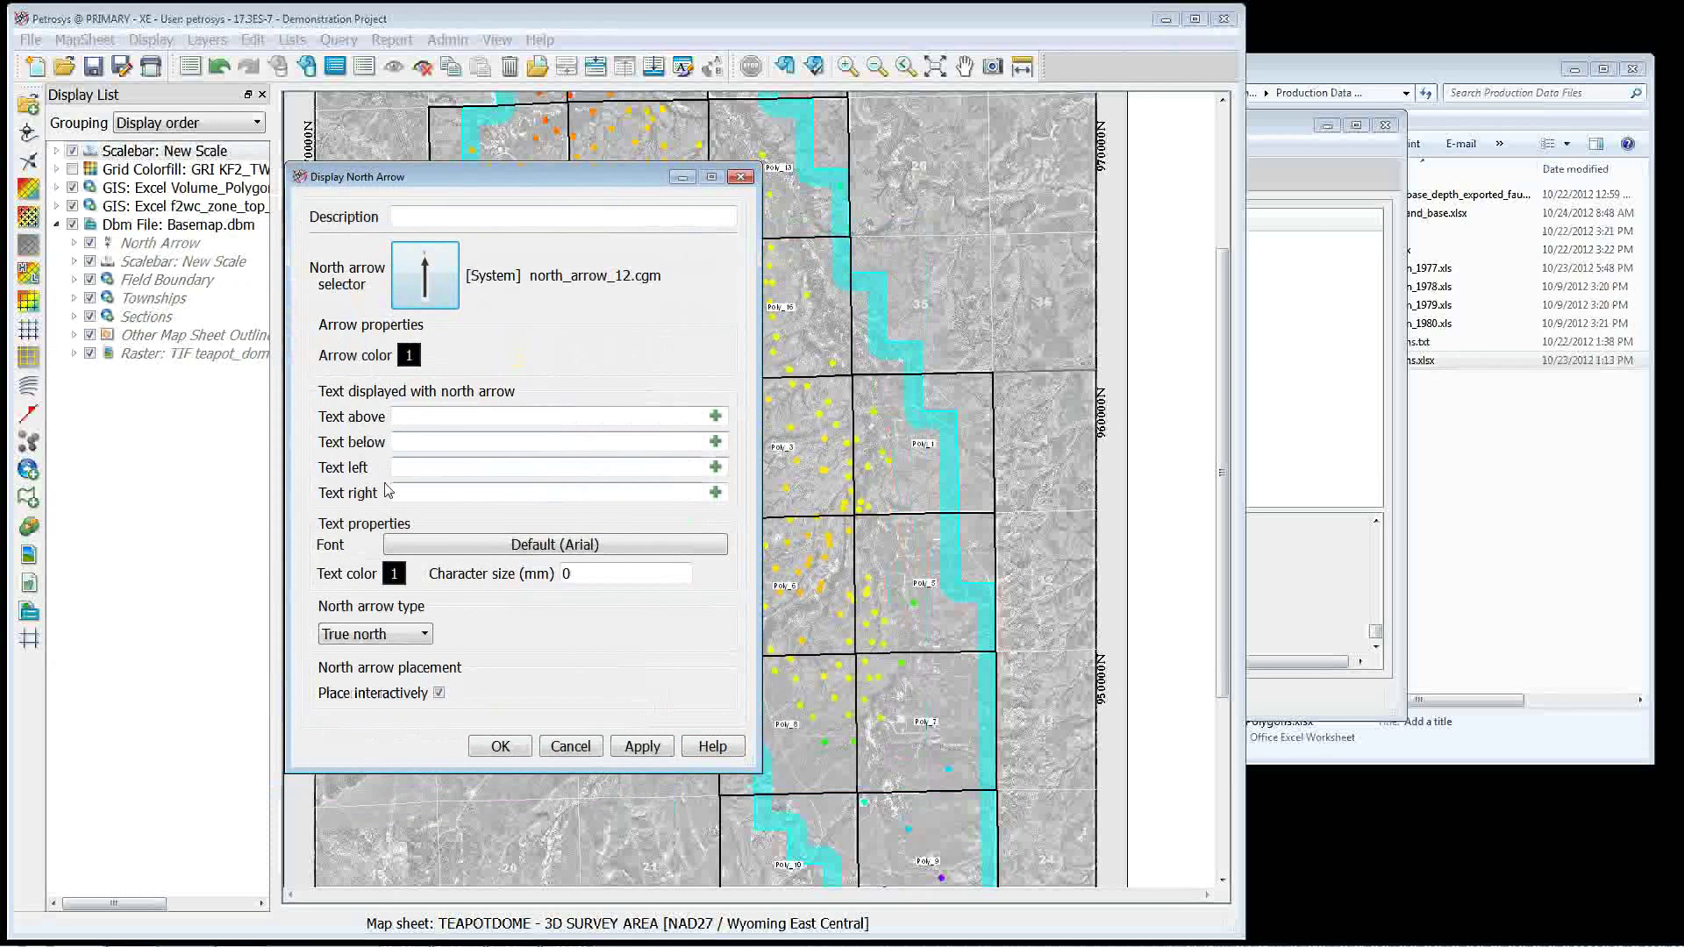
left_click(715, 442)
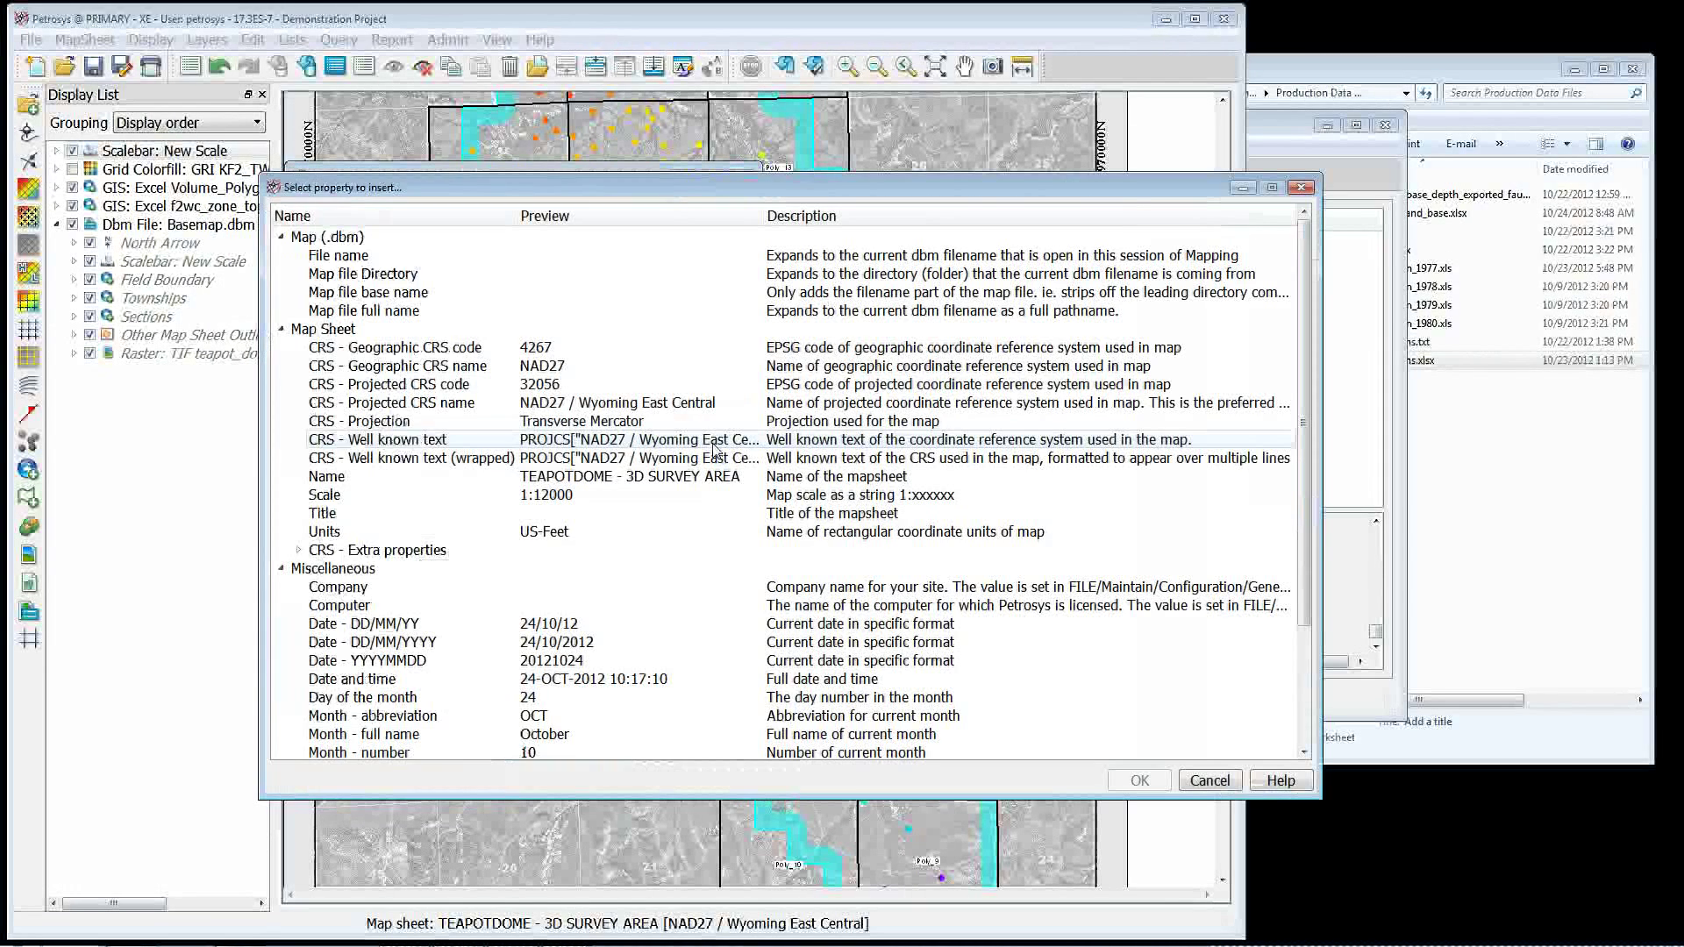
left_click(509, 366)
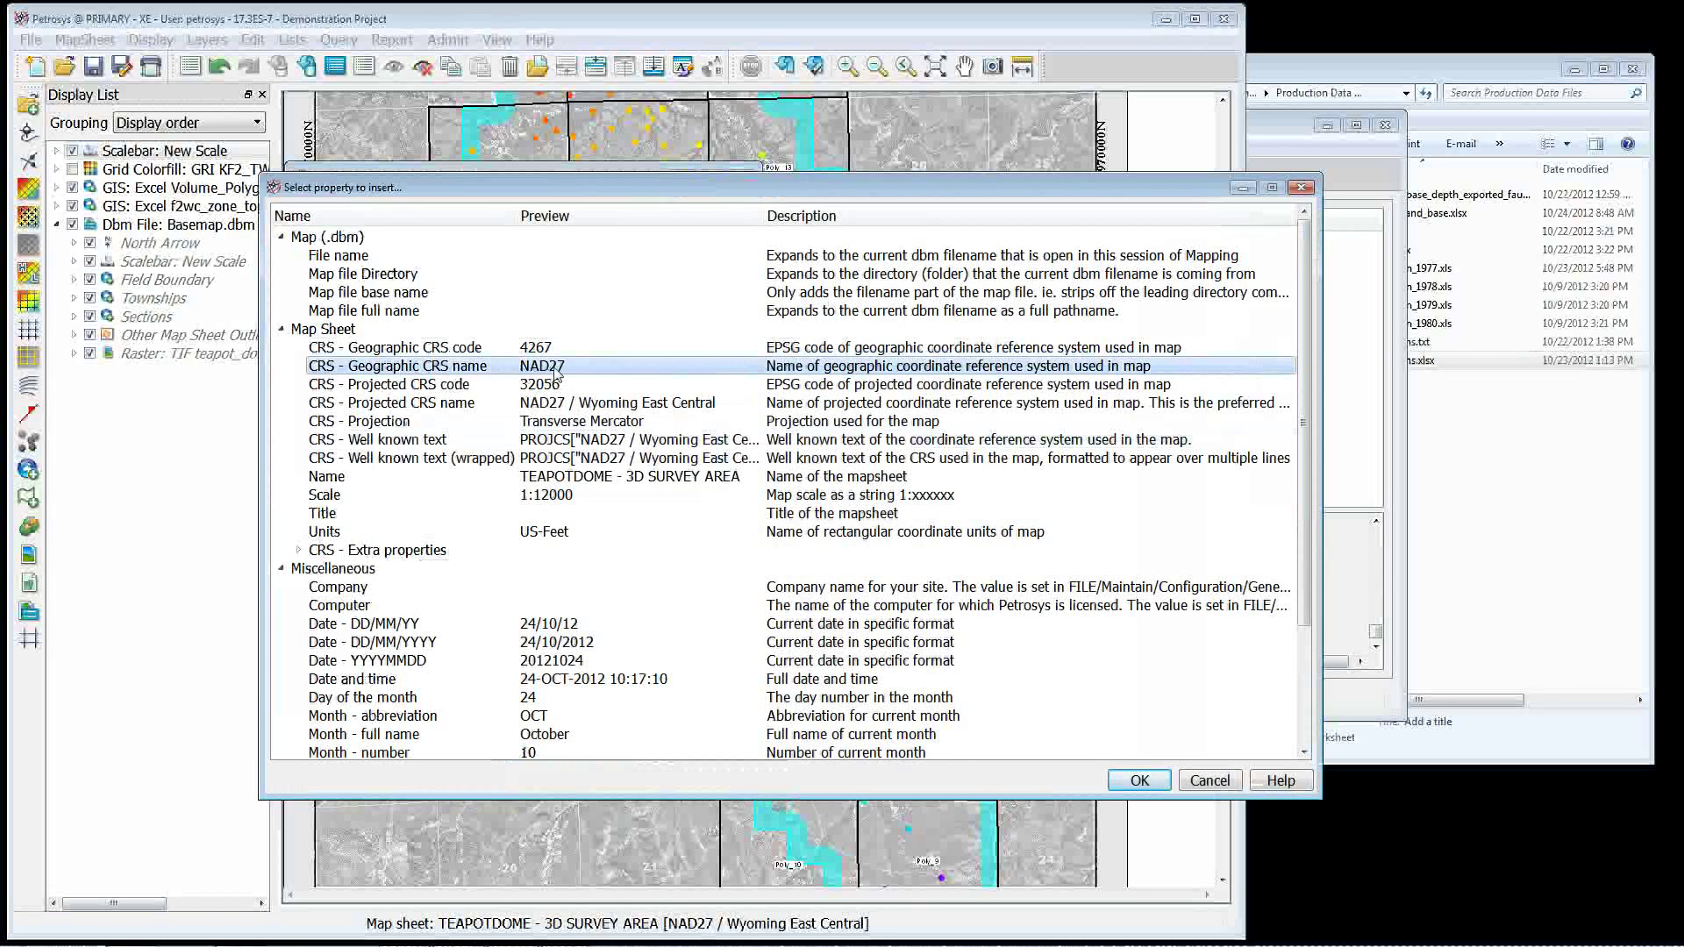
left_click(1138, 780)
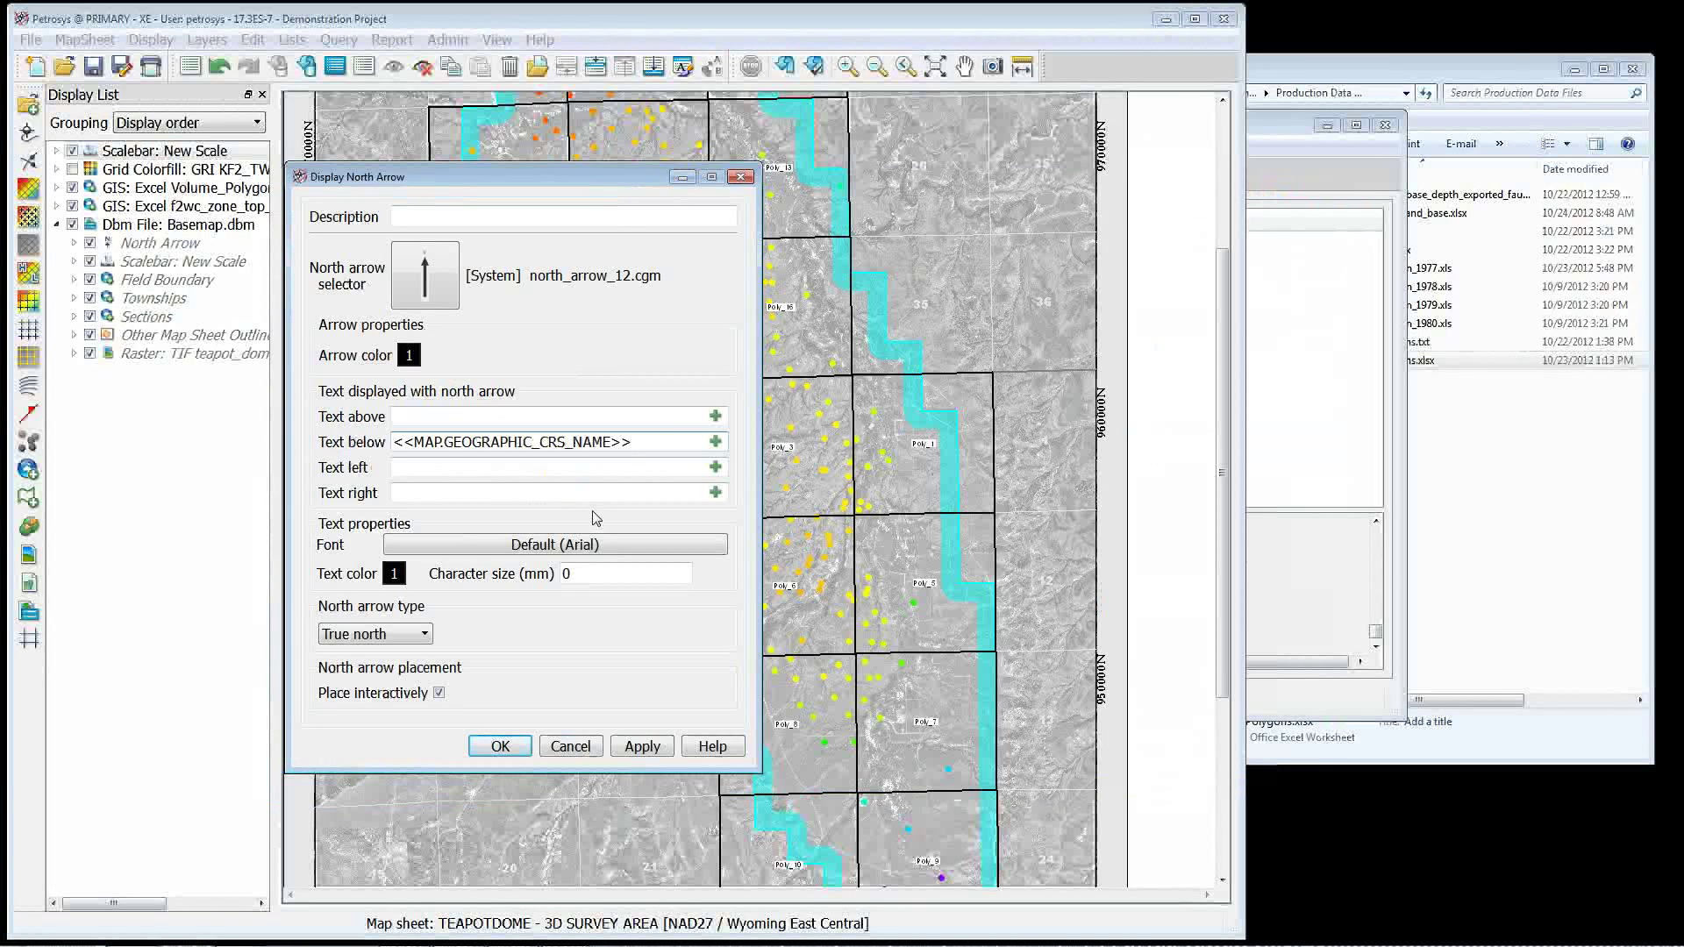
Keep the True north type, place the north arrow interactively above the scale bar at about (108 mm, 572 mm), and redraw the map.
left_click(414, 638)
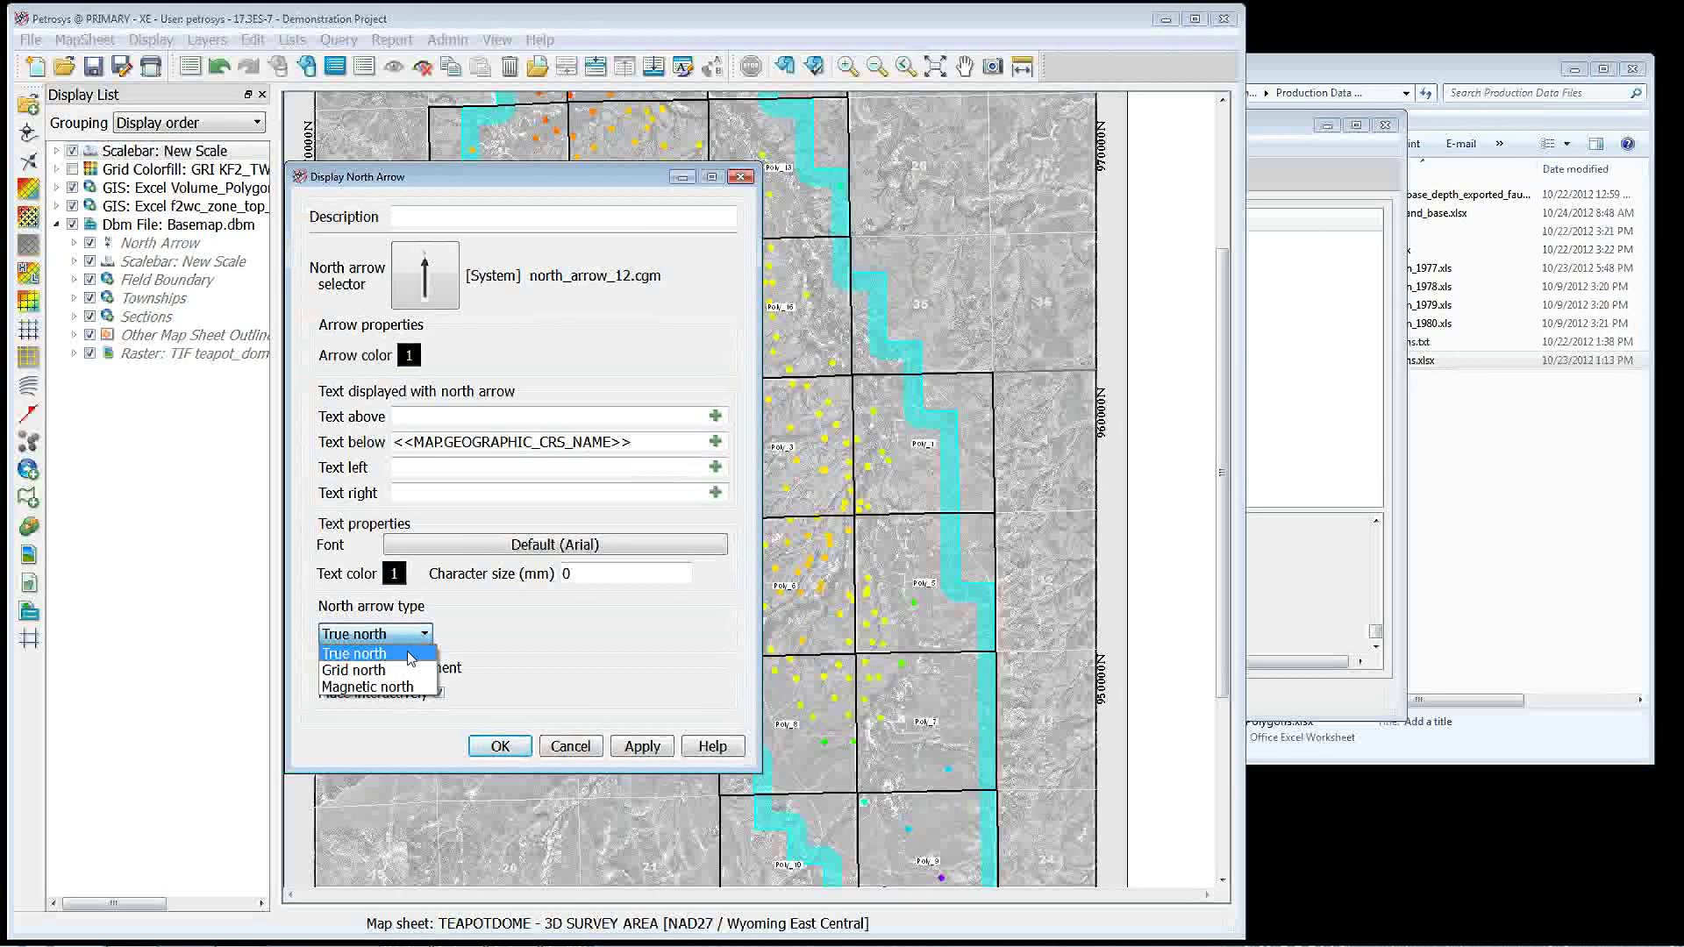
left_click(410, 656)
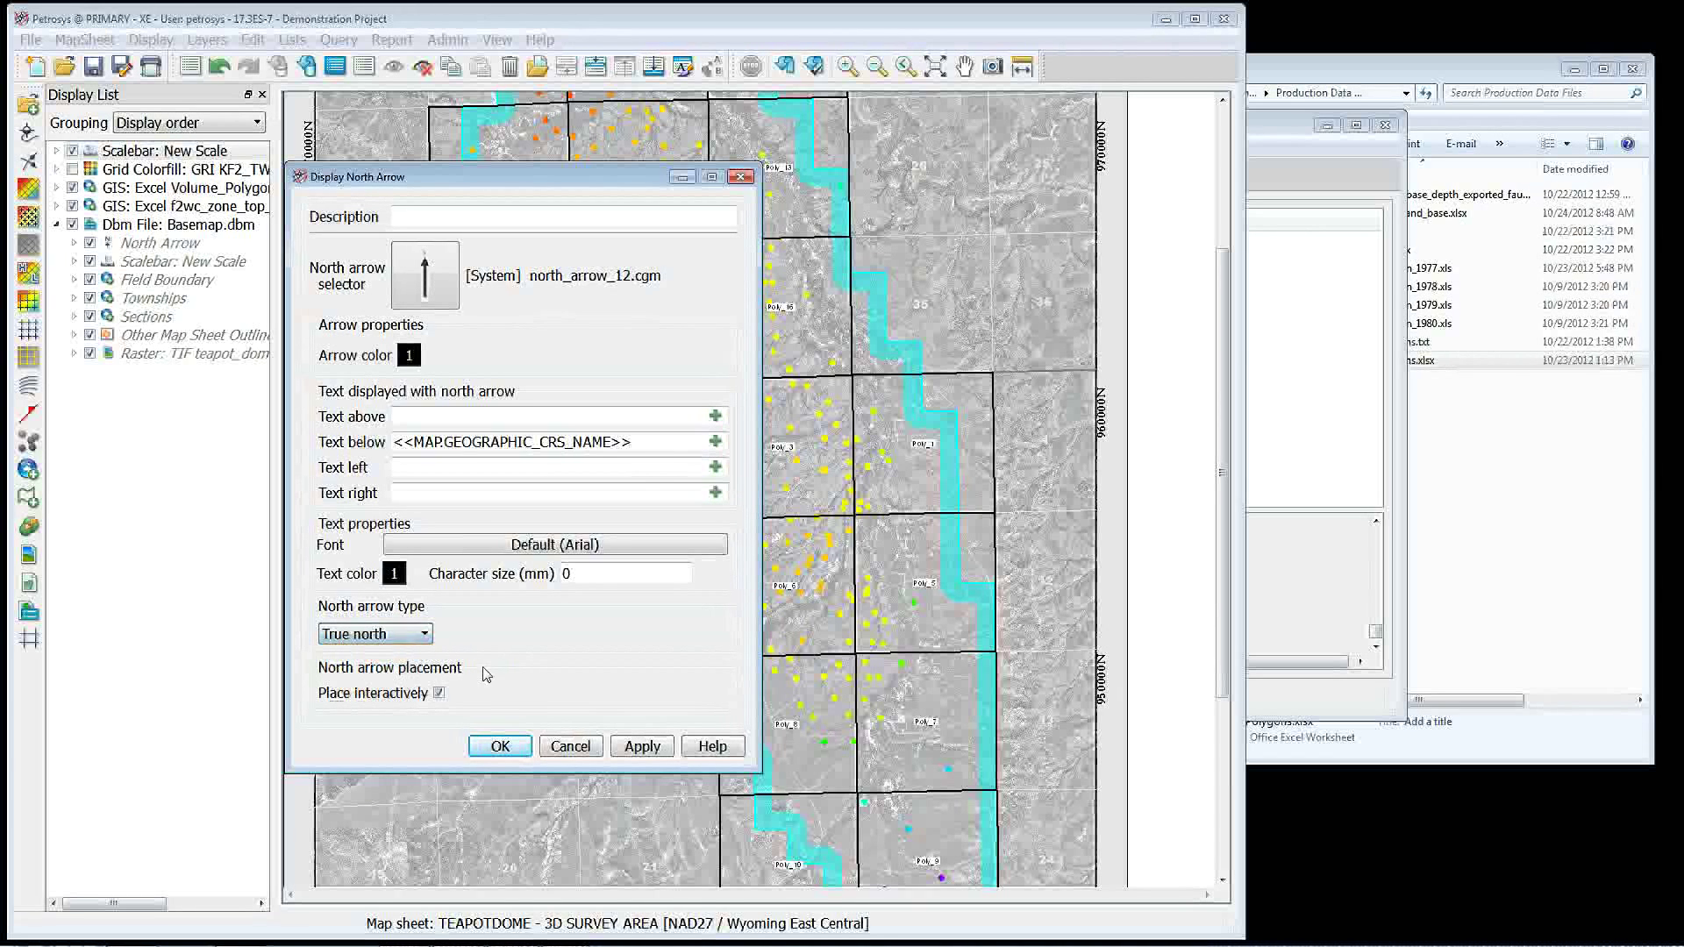
left_click(500, 747)
left_click(398, 390)
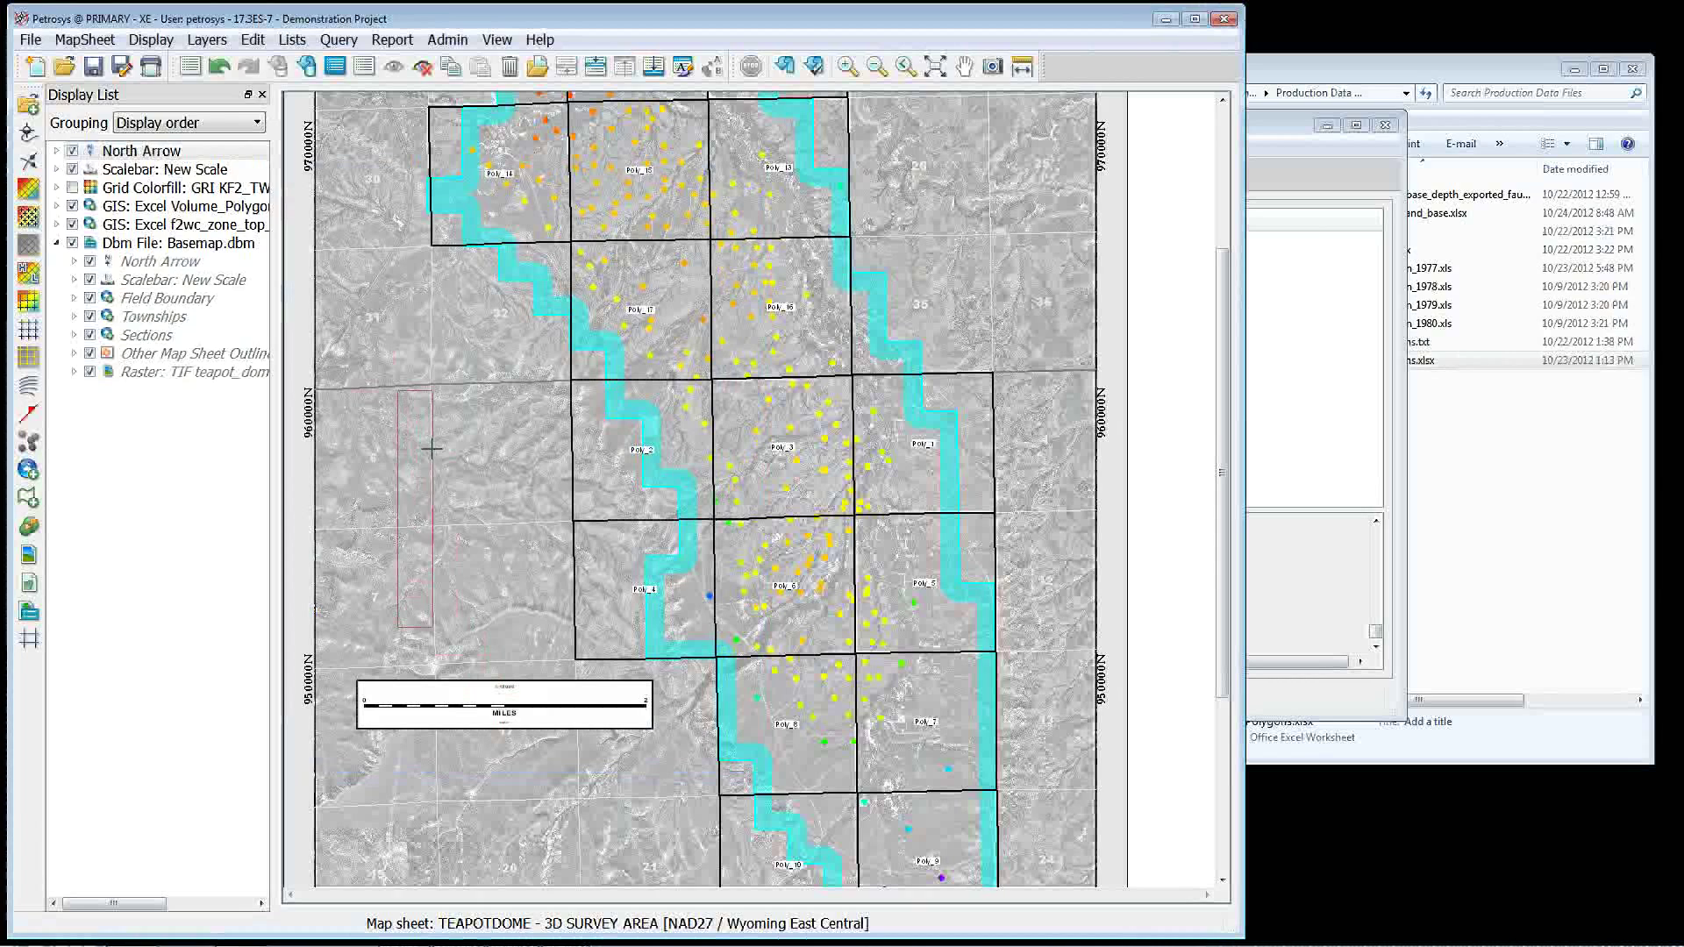
left_click_drag(424, 515, 424, 484)
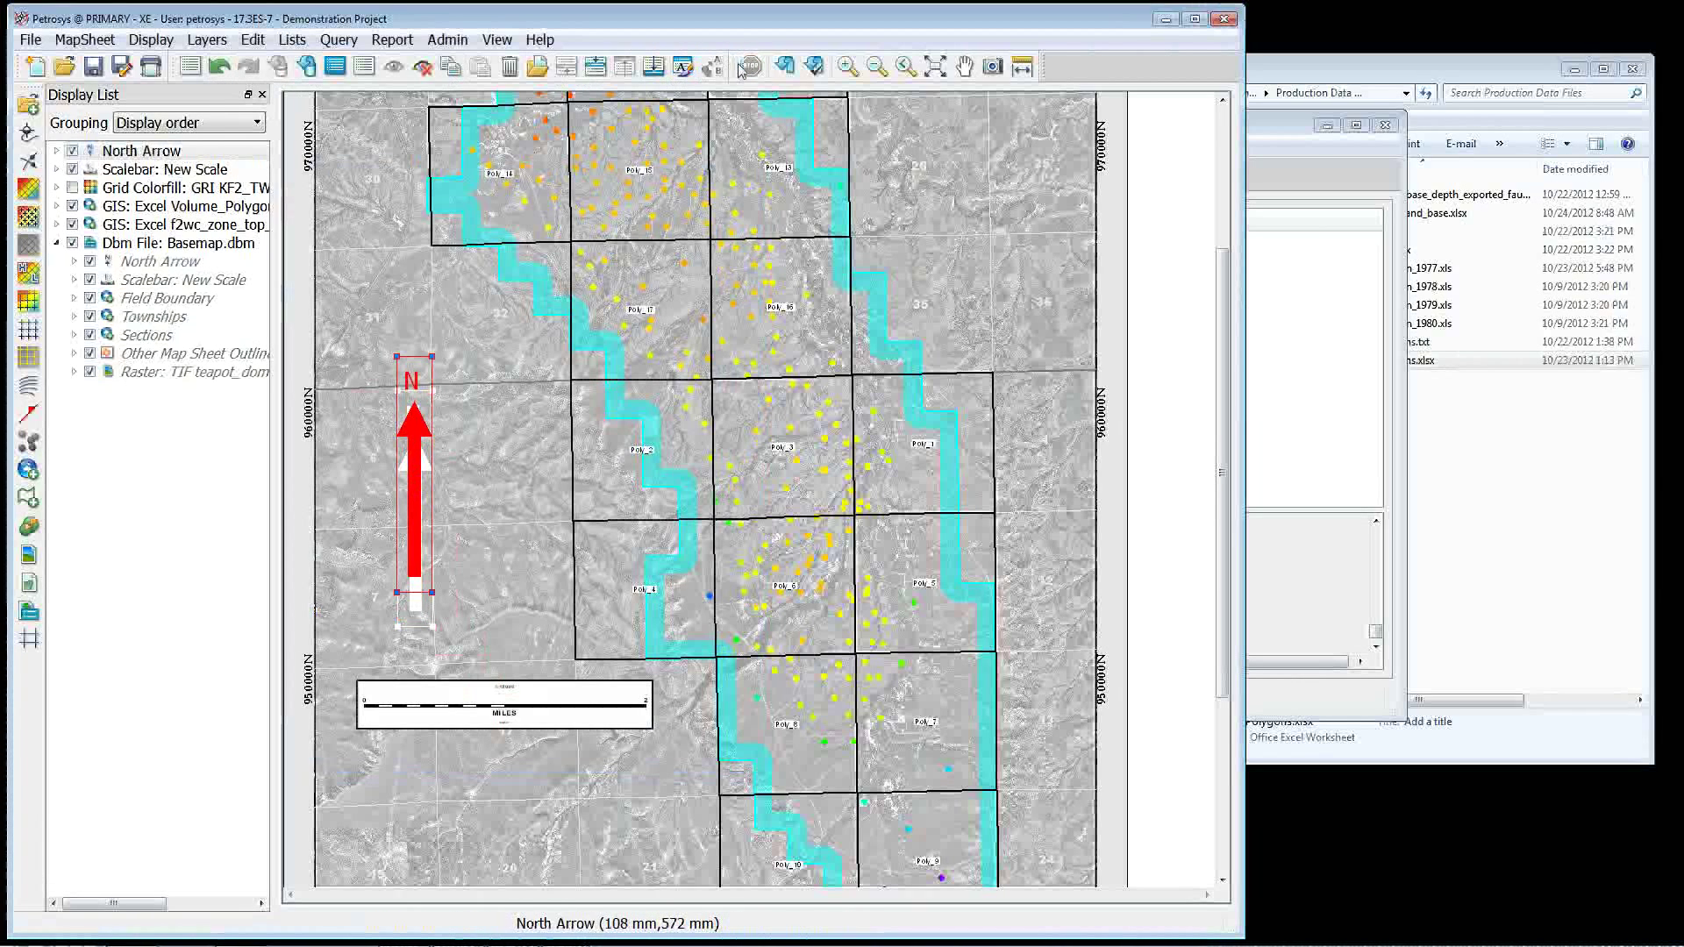
left_click(785, 66)
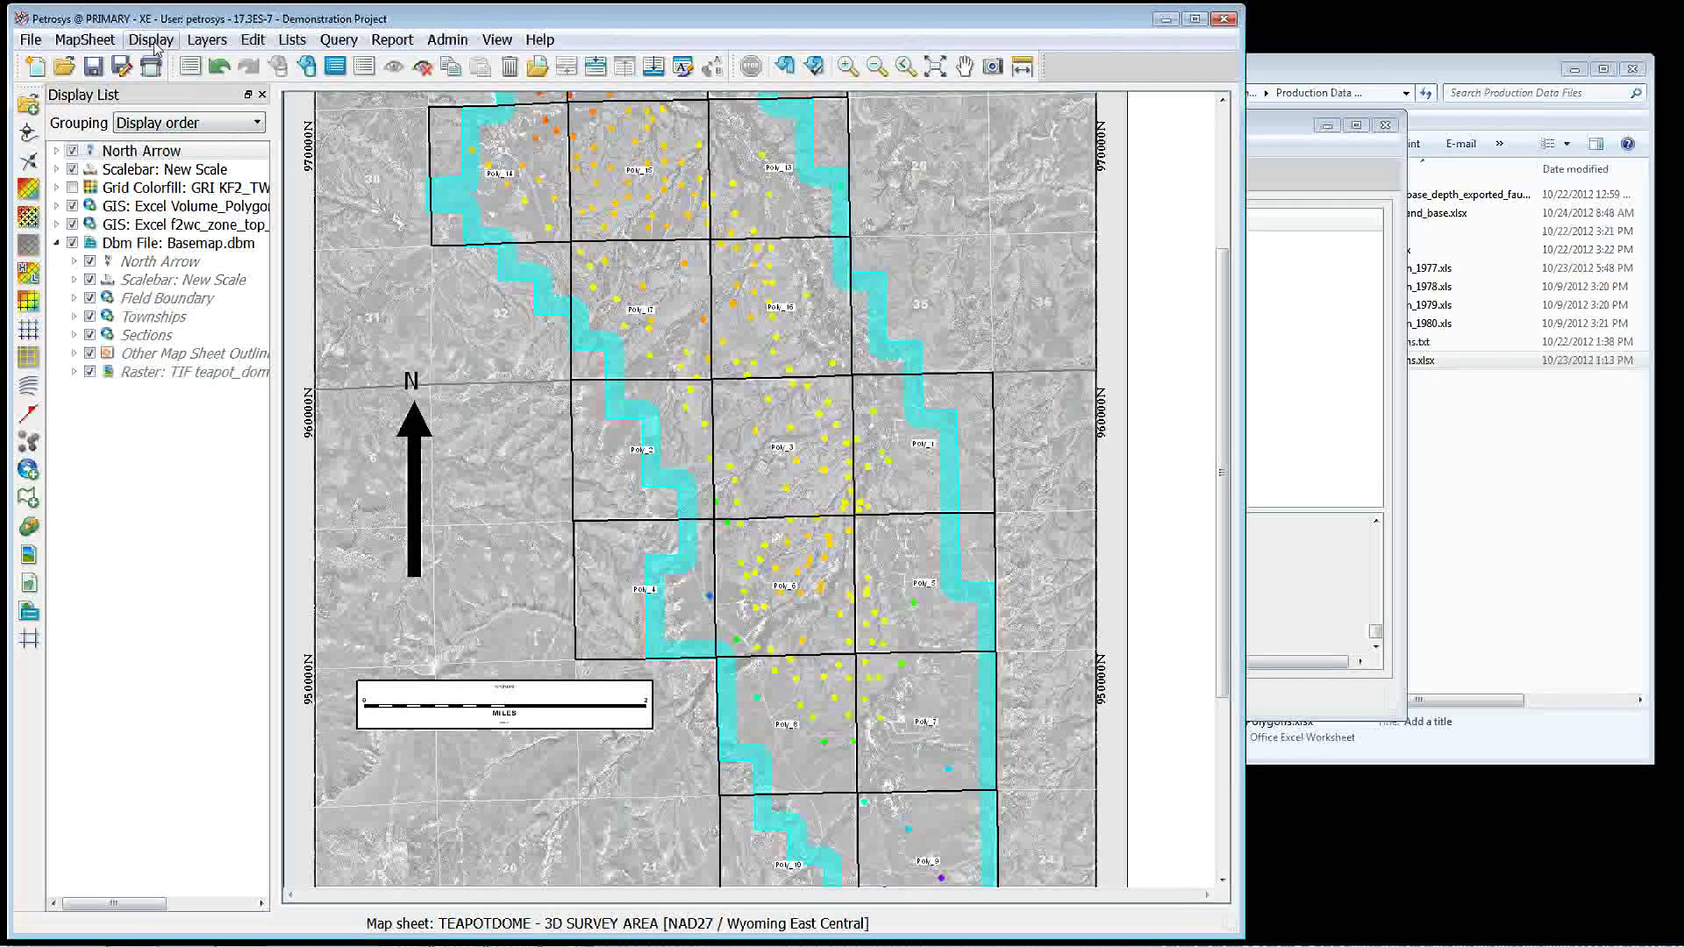
Move the north arrow slightly southeast, to about (121 mm, 550 mm).
left_click(415, 473)
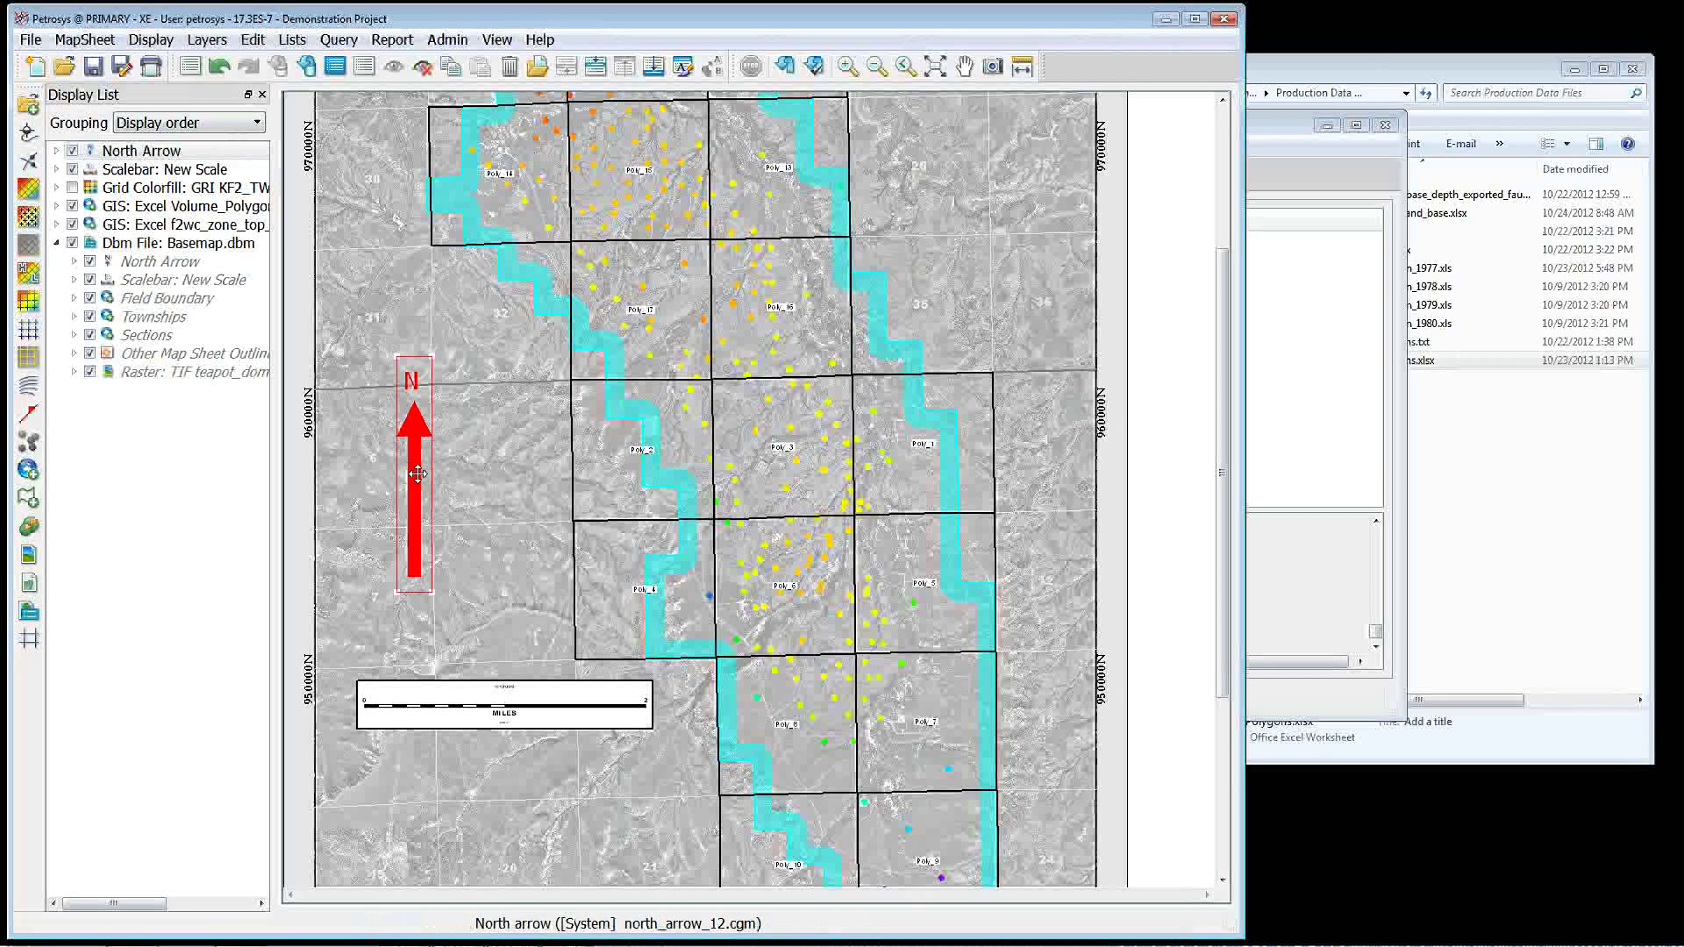
left_click_drag(415, 473, 429, 472)
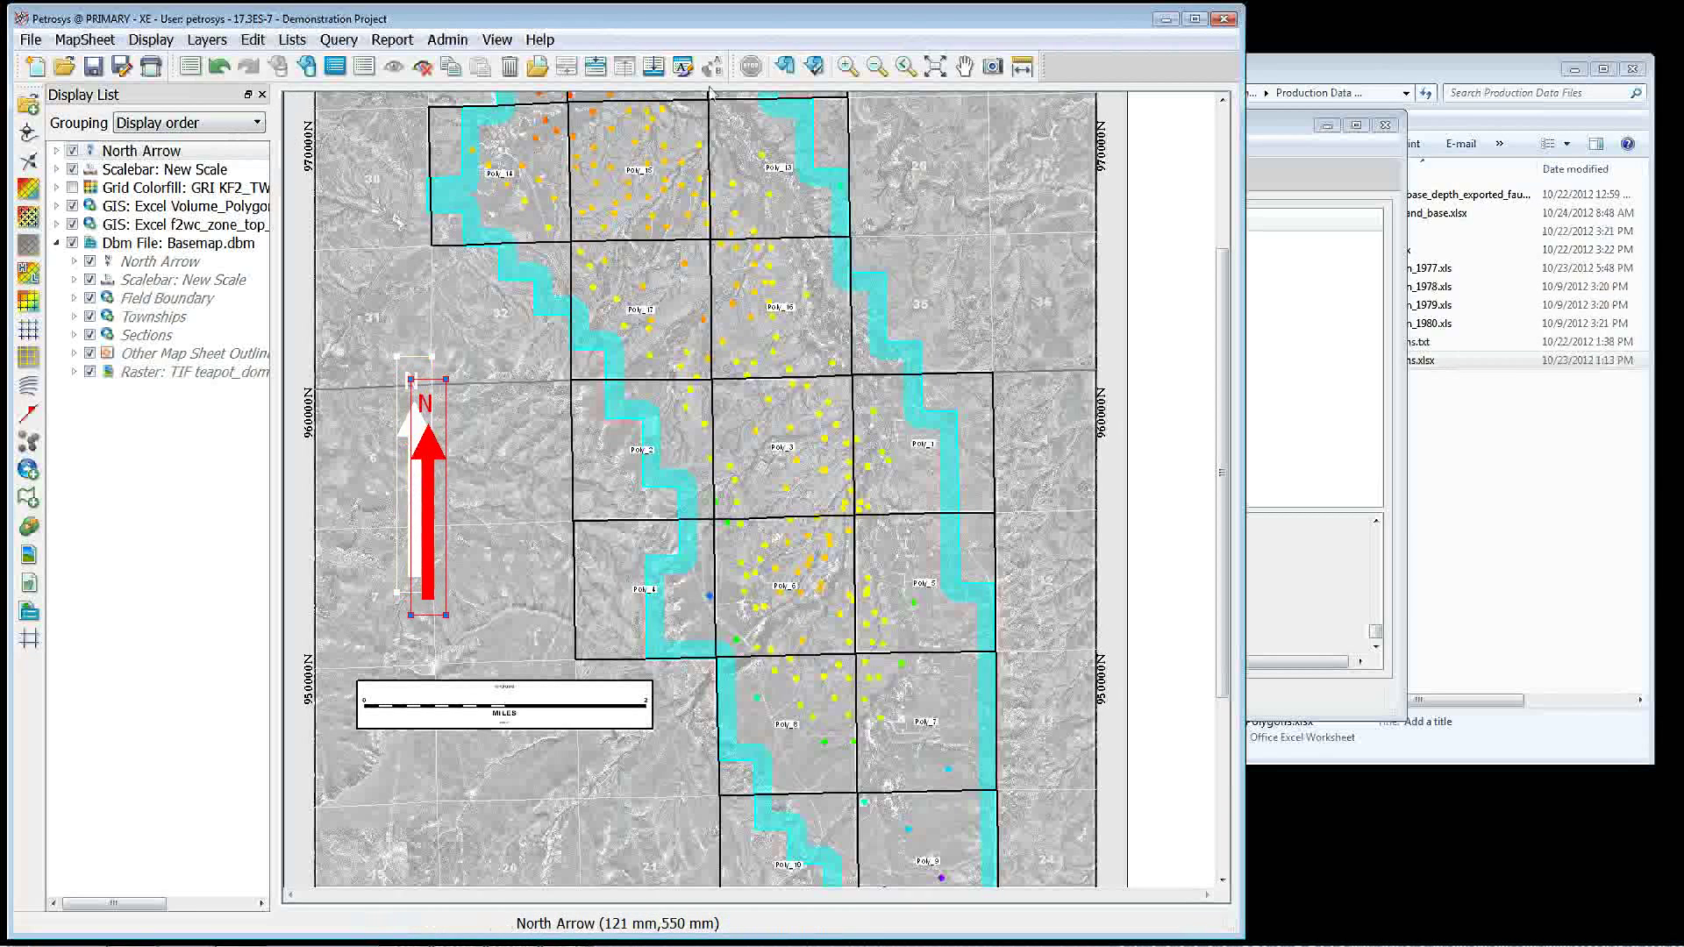
left_click(455, 408)
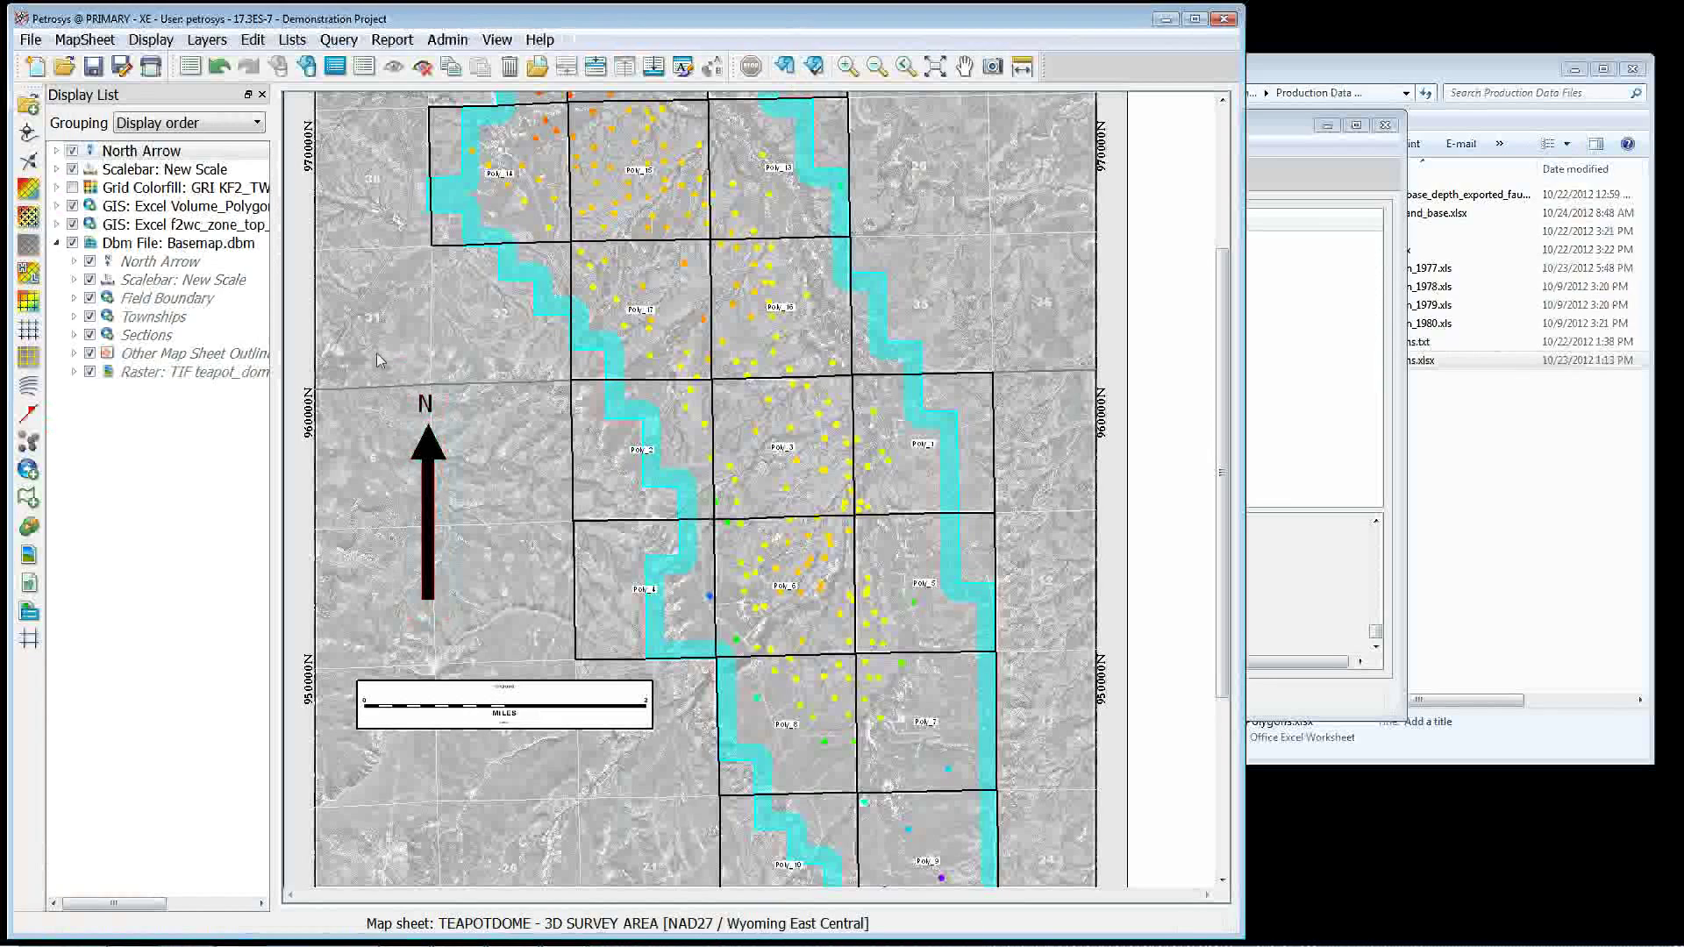
Open the map f2wc_2nd_wall_creek.dbm without saving the current display changes, and view more of its extent.
left_click(64, 68)
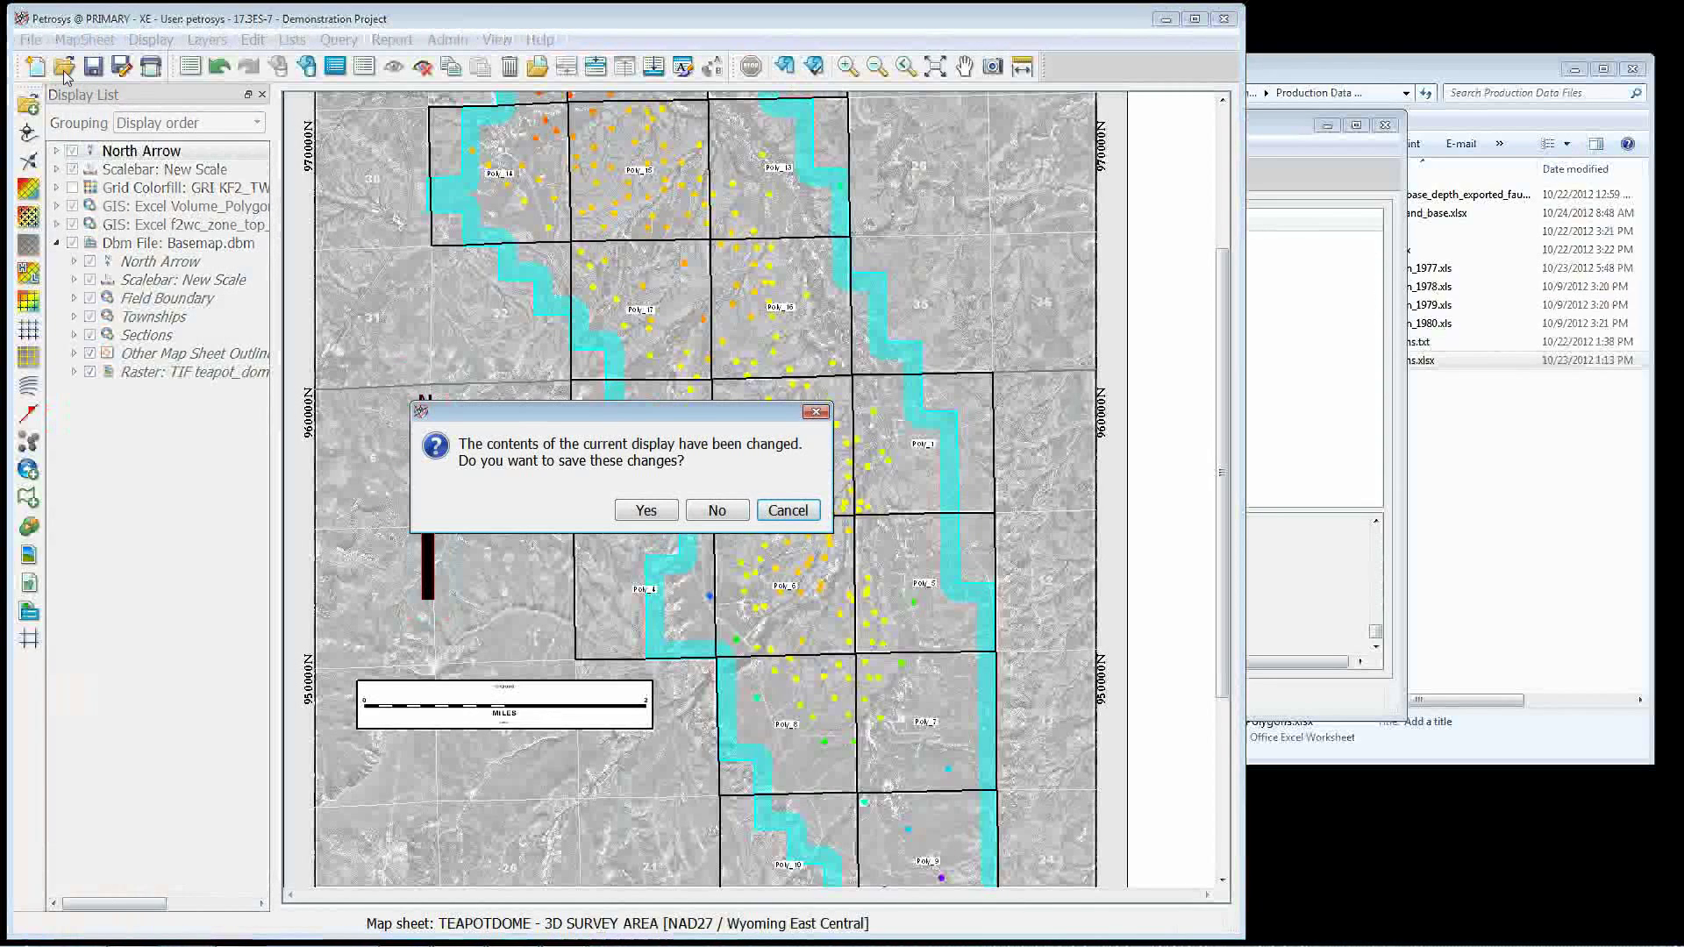
left_click(718, 512)
left_click(443, 183)
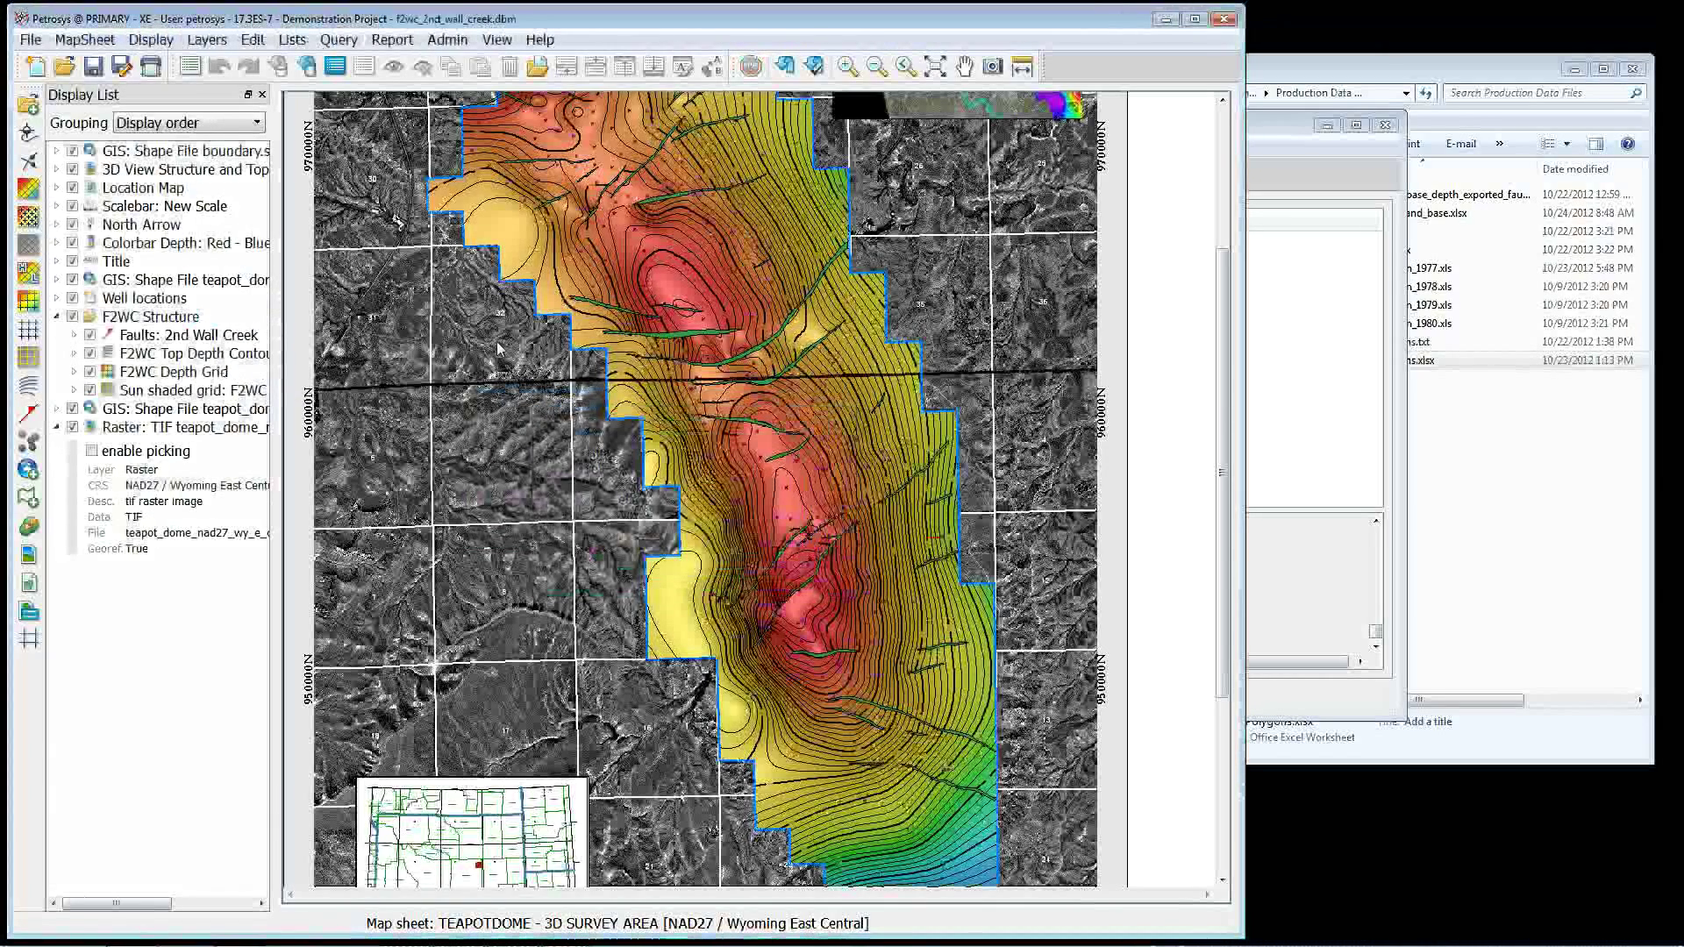
scroll(785, 570, "down", 2)
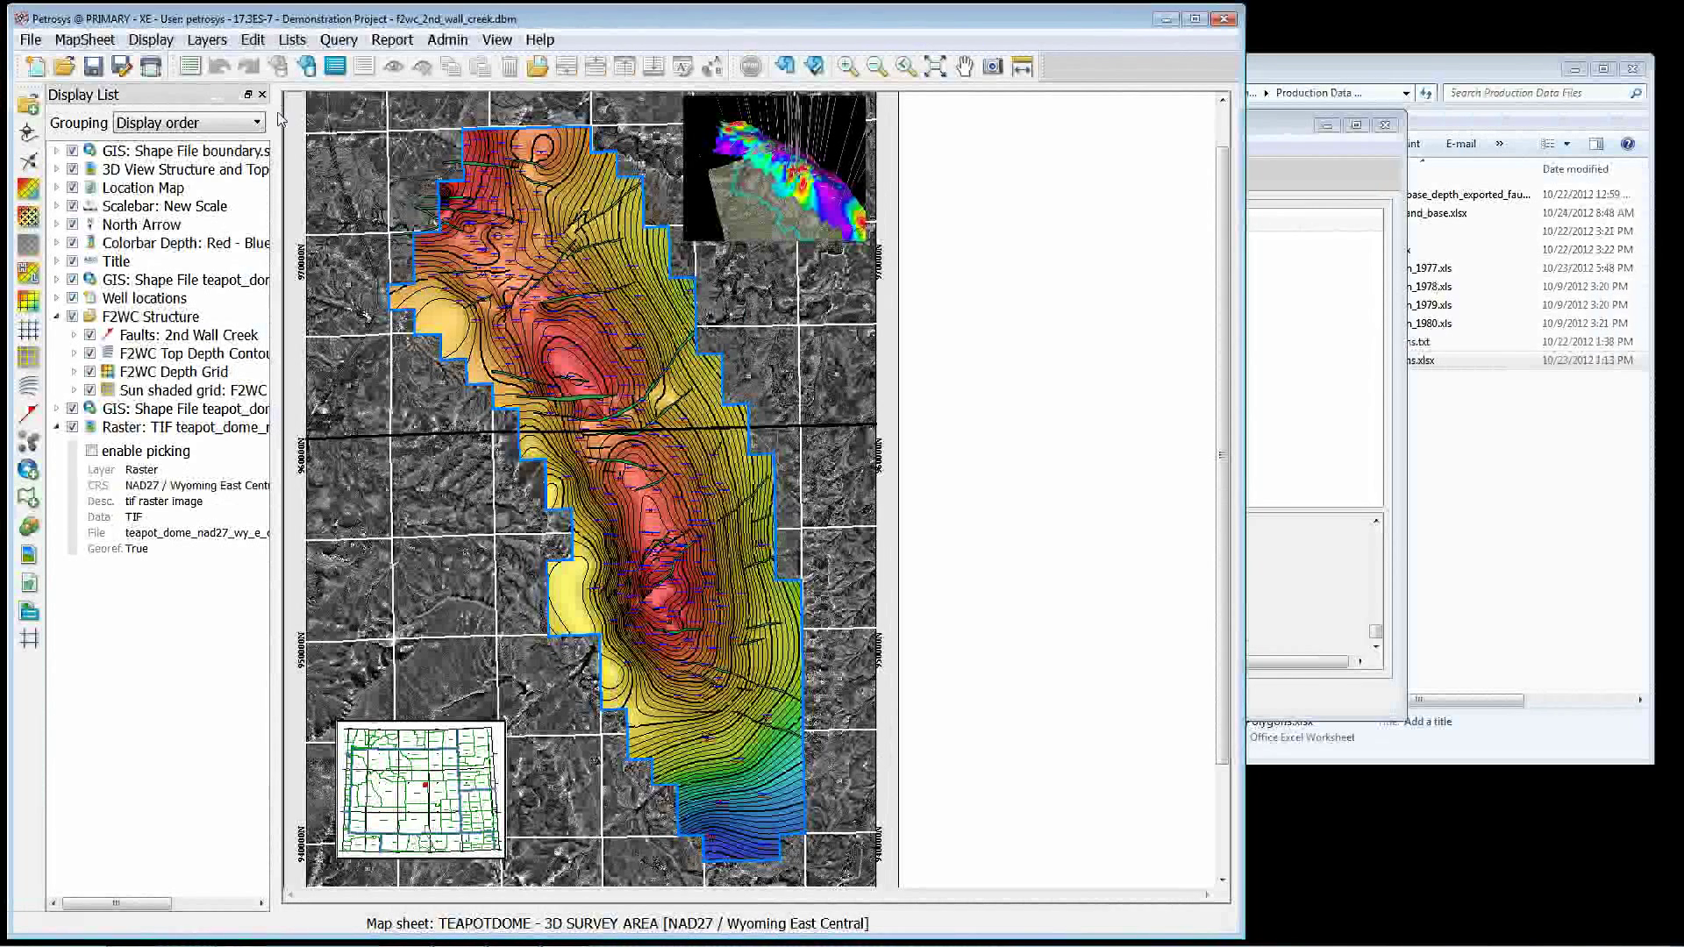
Examine the raster image export settings and available formats for the map, and close them without exporting.
left_click(31, 39)
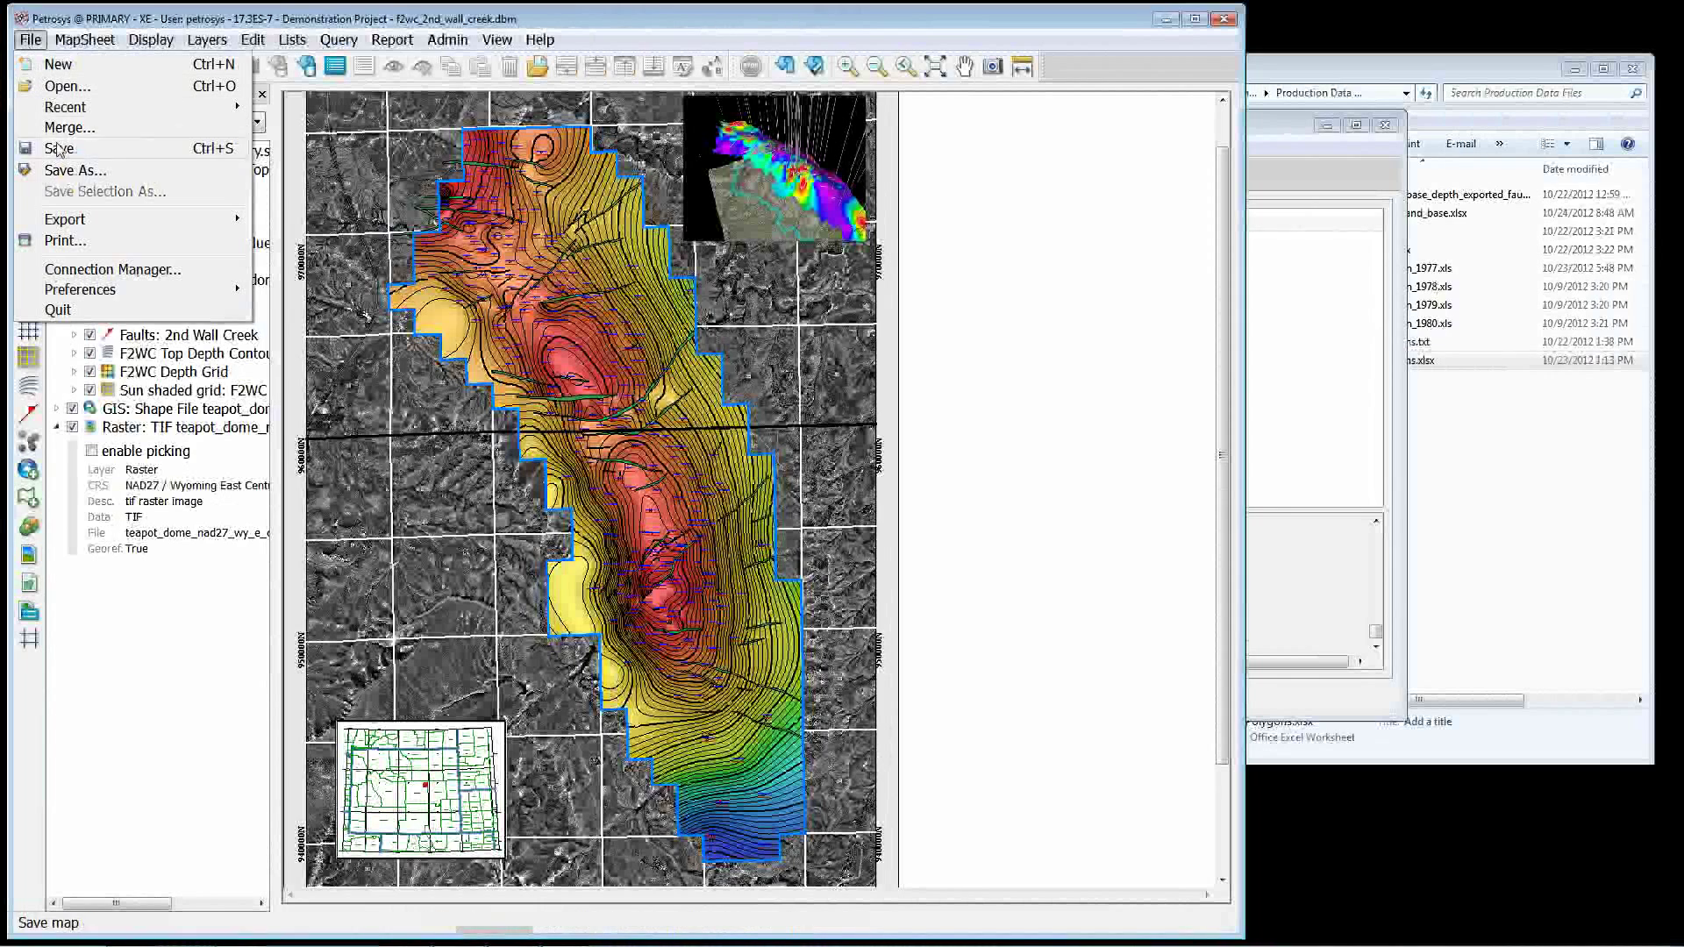
mouse_move(66, 227)
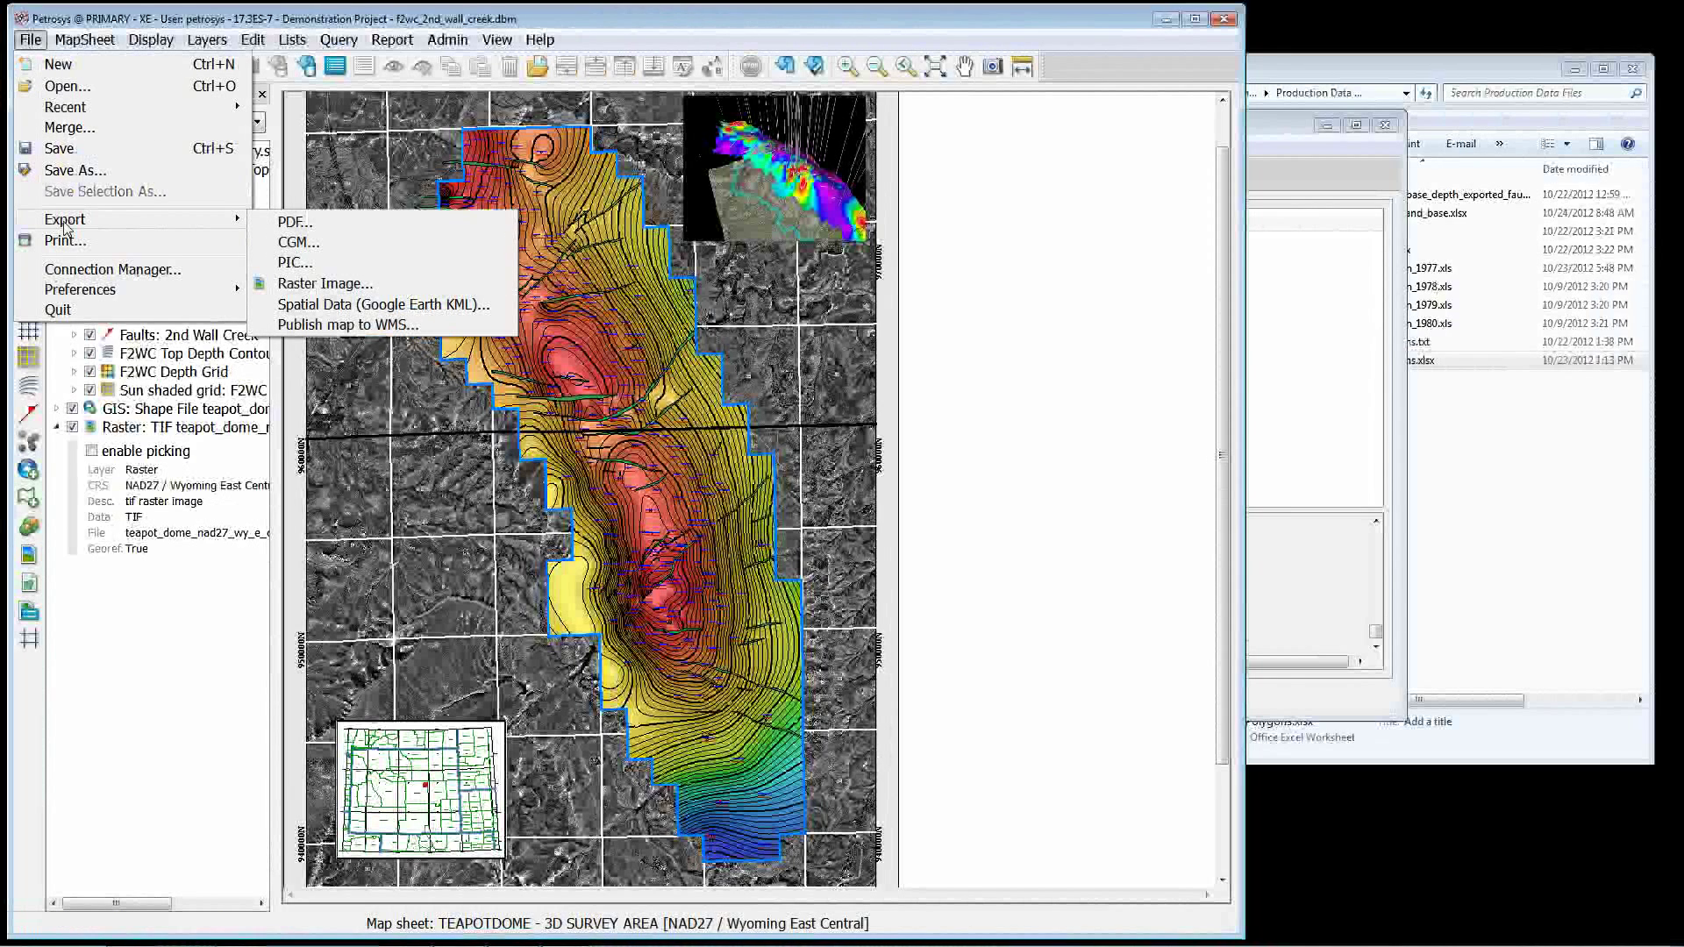
left_click(306, 285)
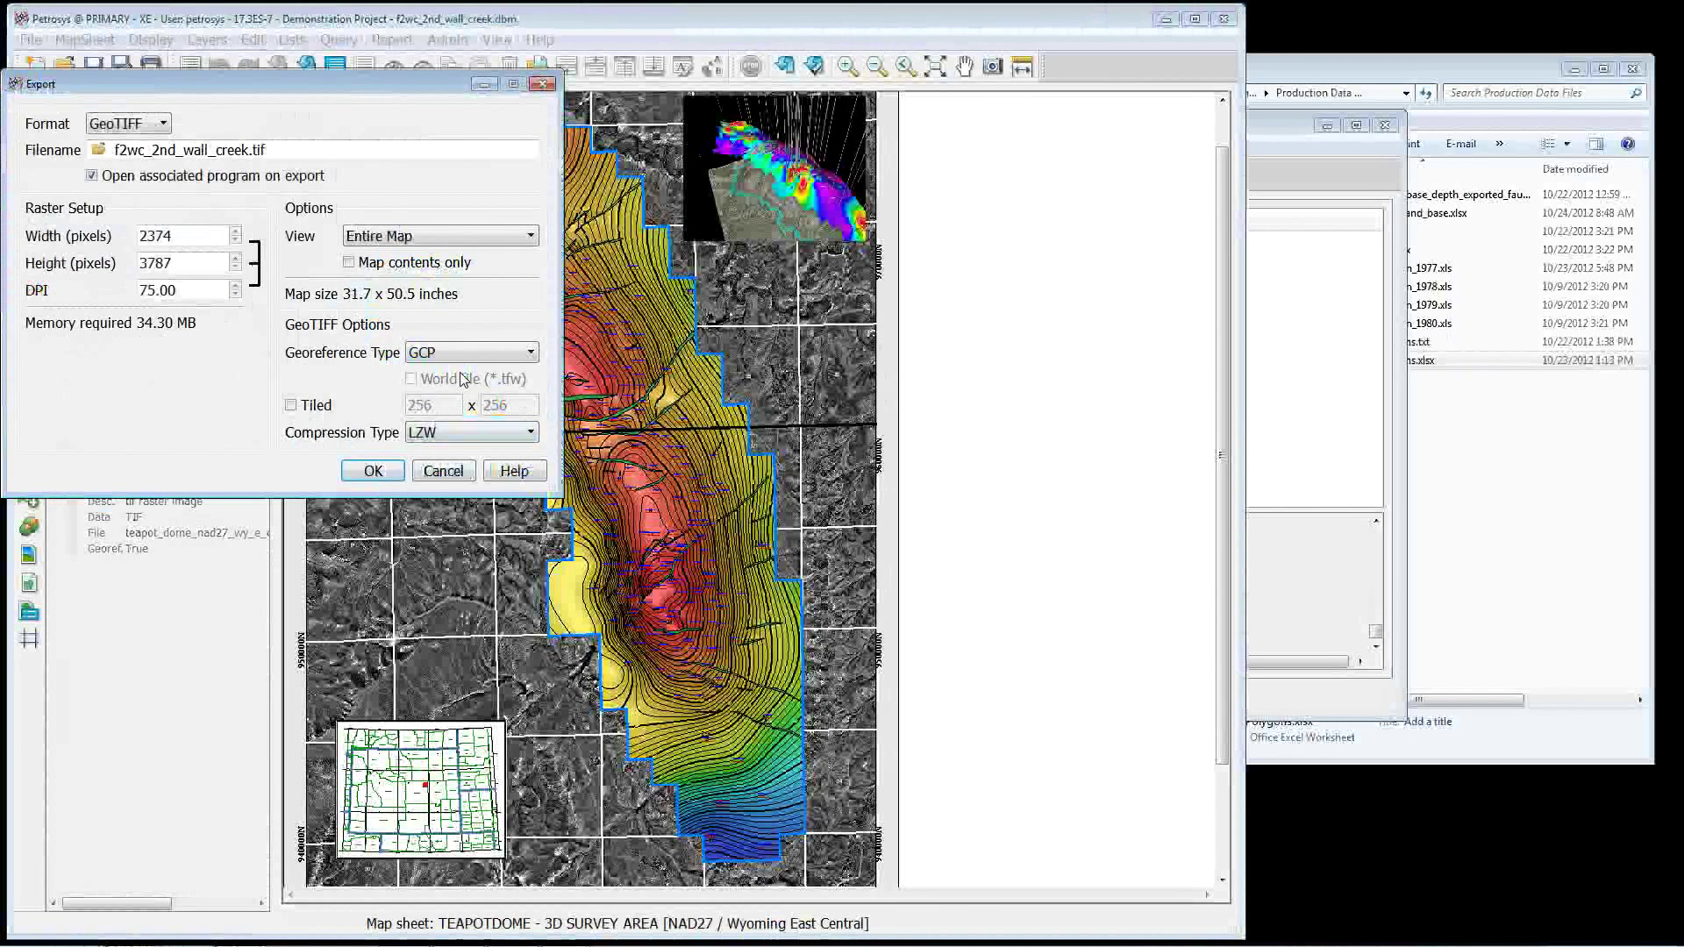
left_click(163, 127)
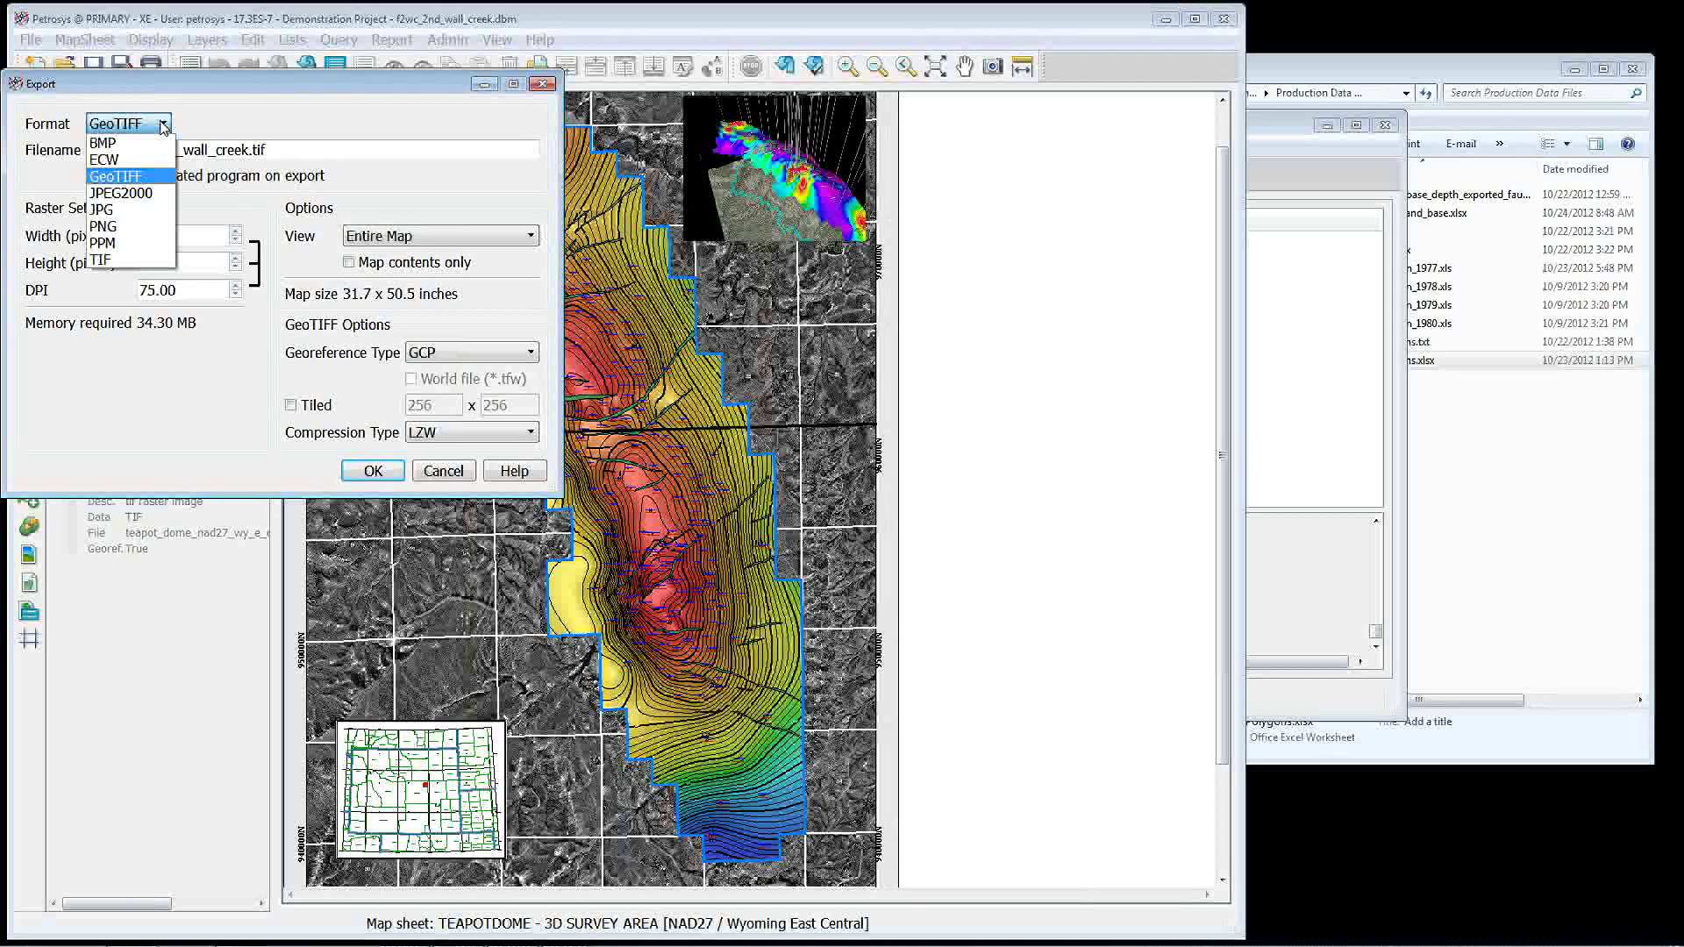
left_click(163, 127)
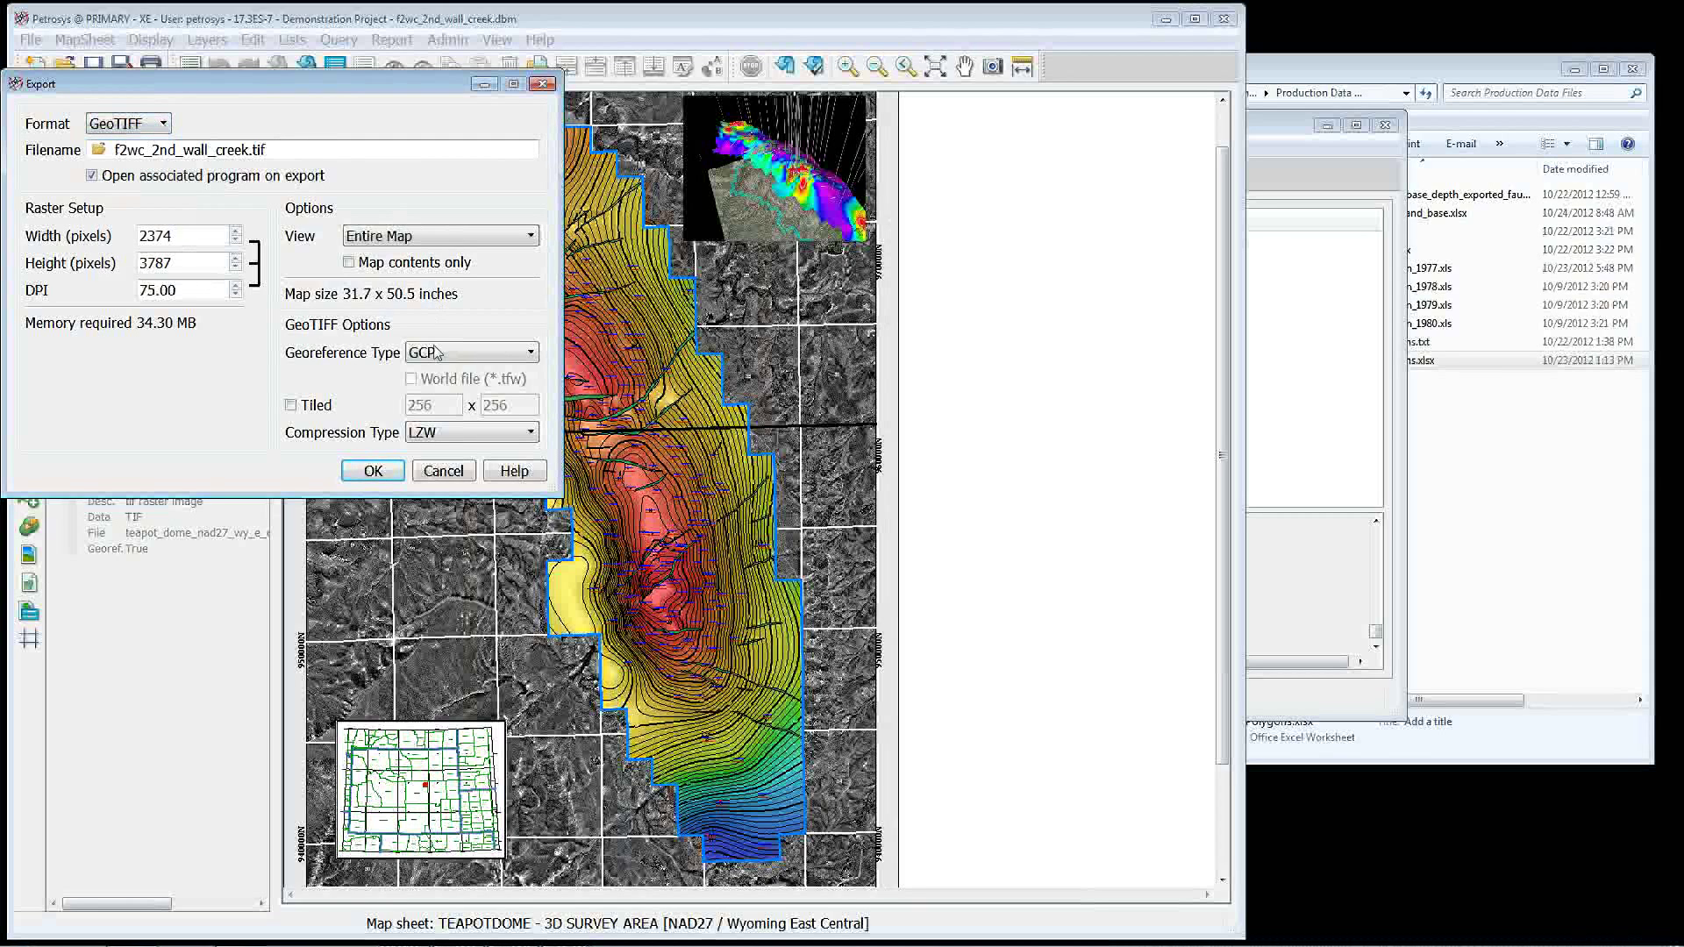
left_click(435, 471)
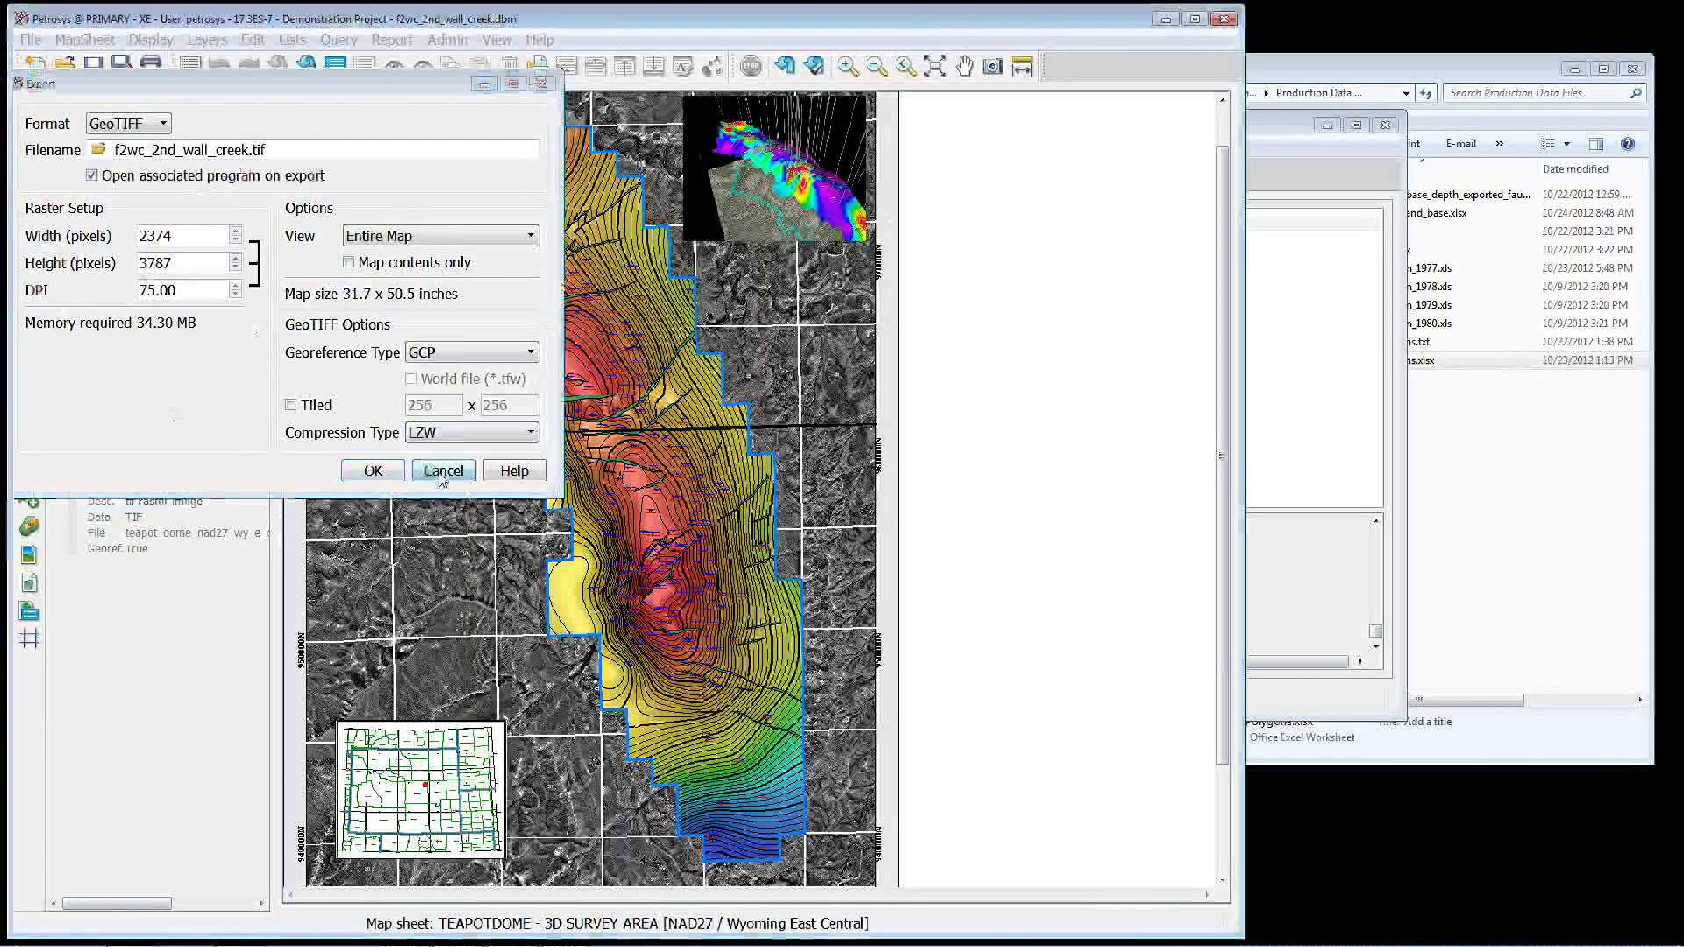
Examine the PDF export settings, including paper setup, georeference info and layers, and close them without exporting.
left_click(30, 39)
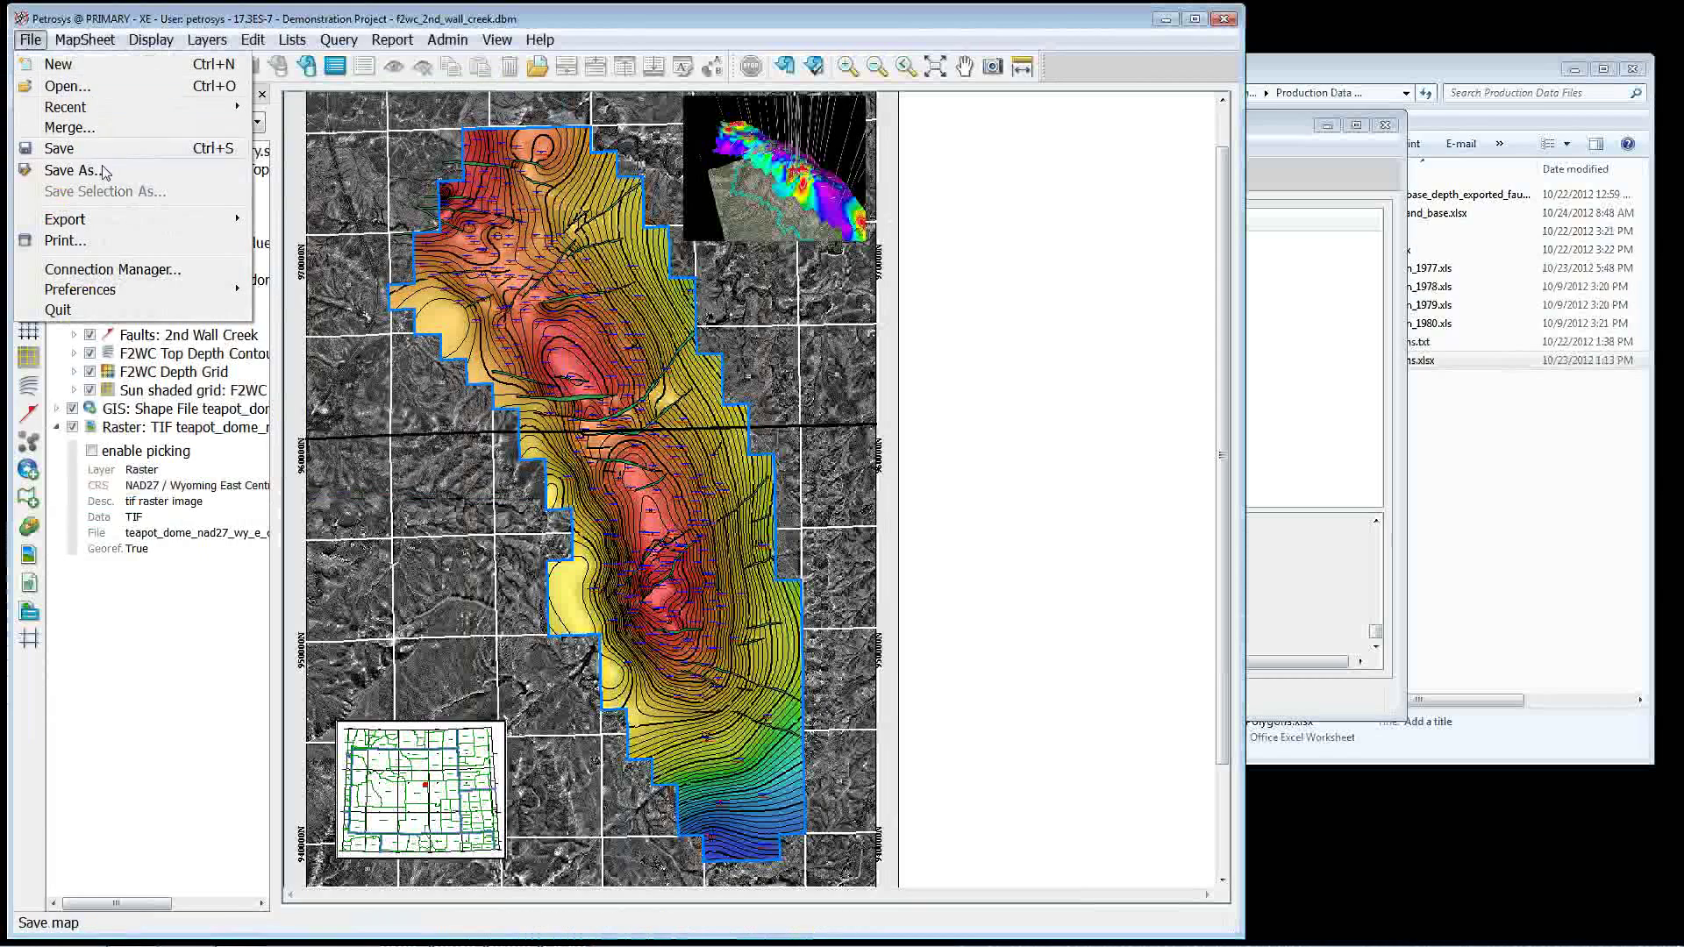
mouse_move(101, 220)
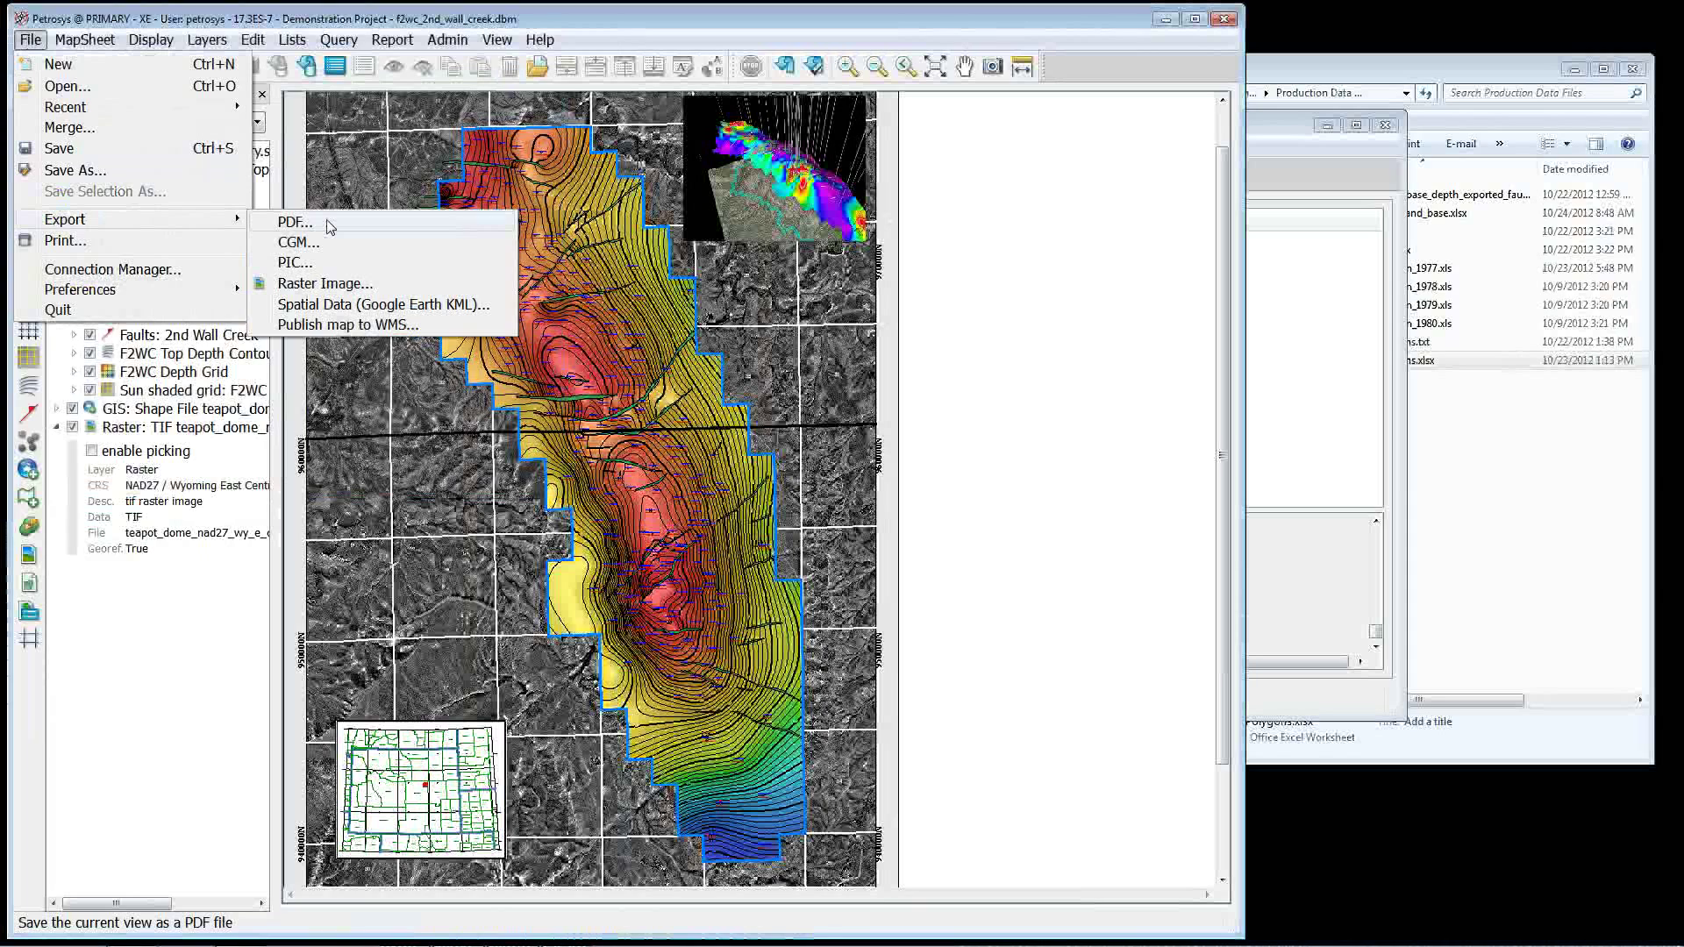
left_click(295, 222)
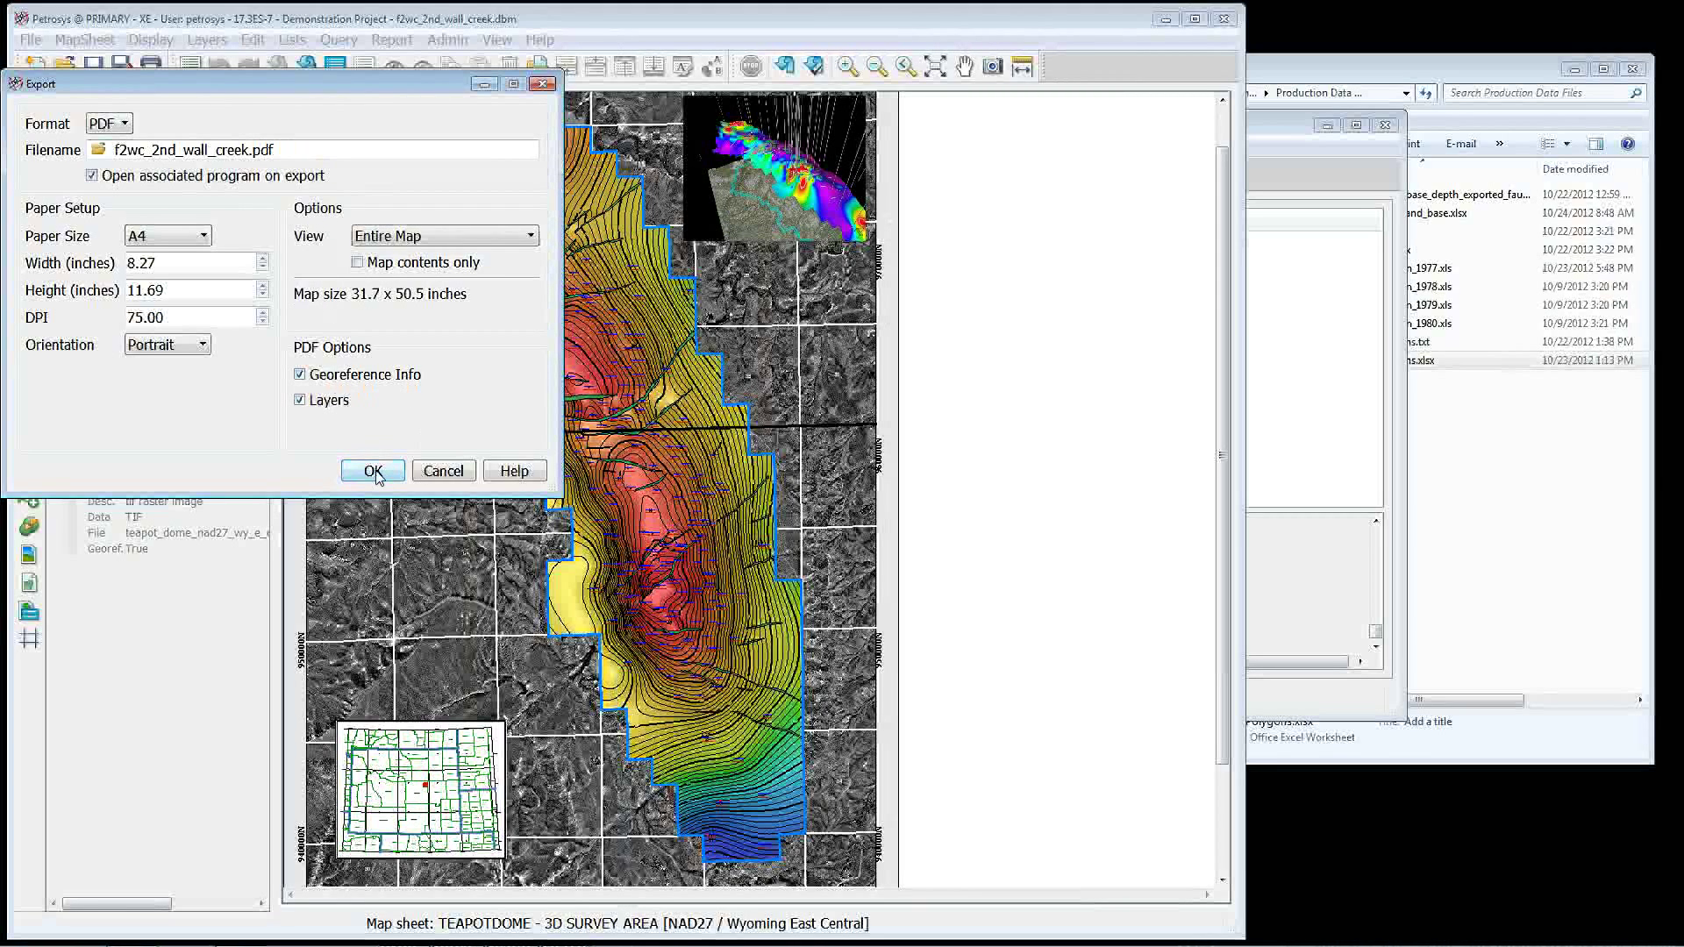
left_click(441, 473)
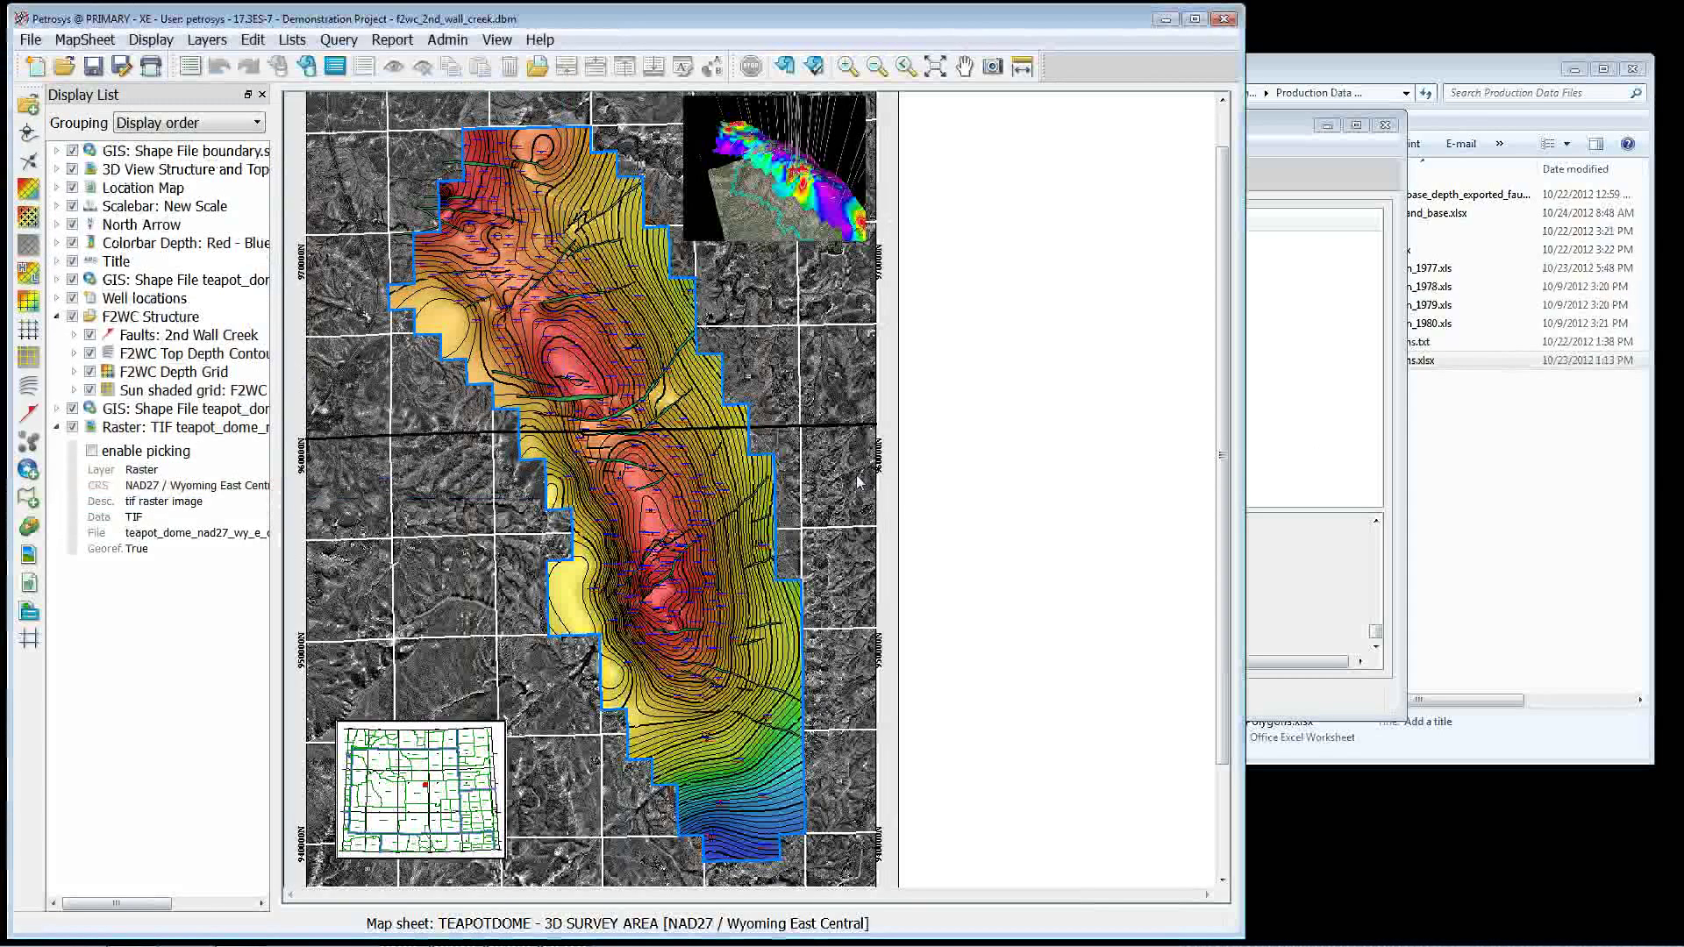
Switch to Windows Explorer, open 00_f2wc_2nd_wall_creek.pdf from the Demonstration Project folder in Adobe Reader, and look through the map.
left_click(1456, 456)
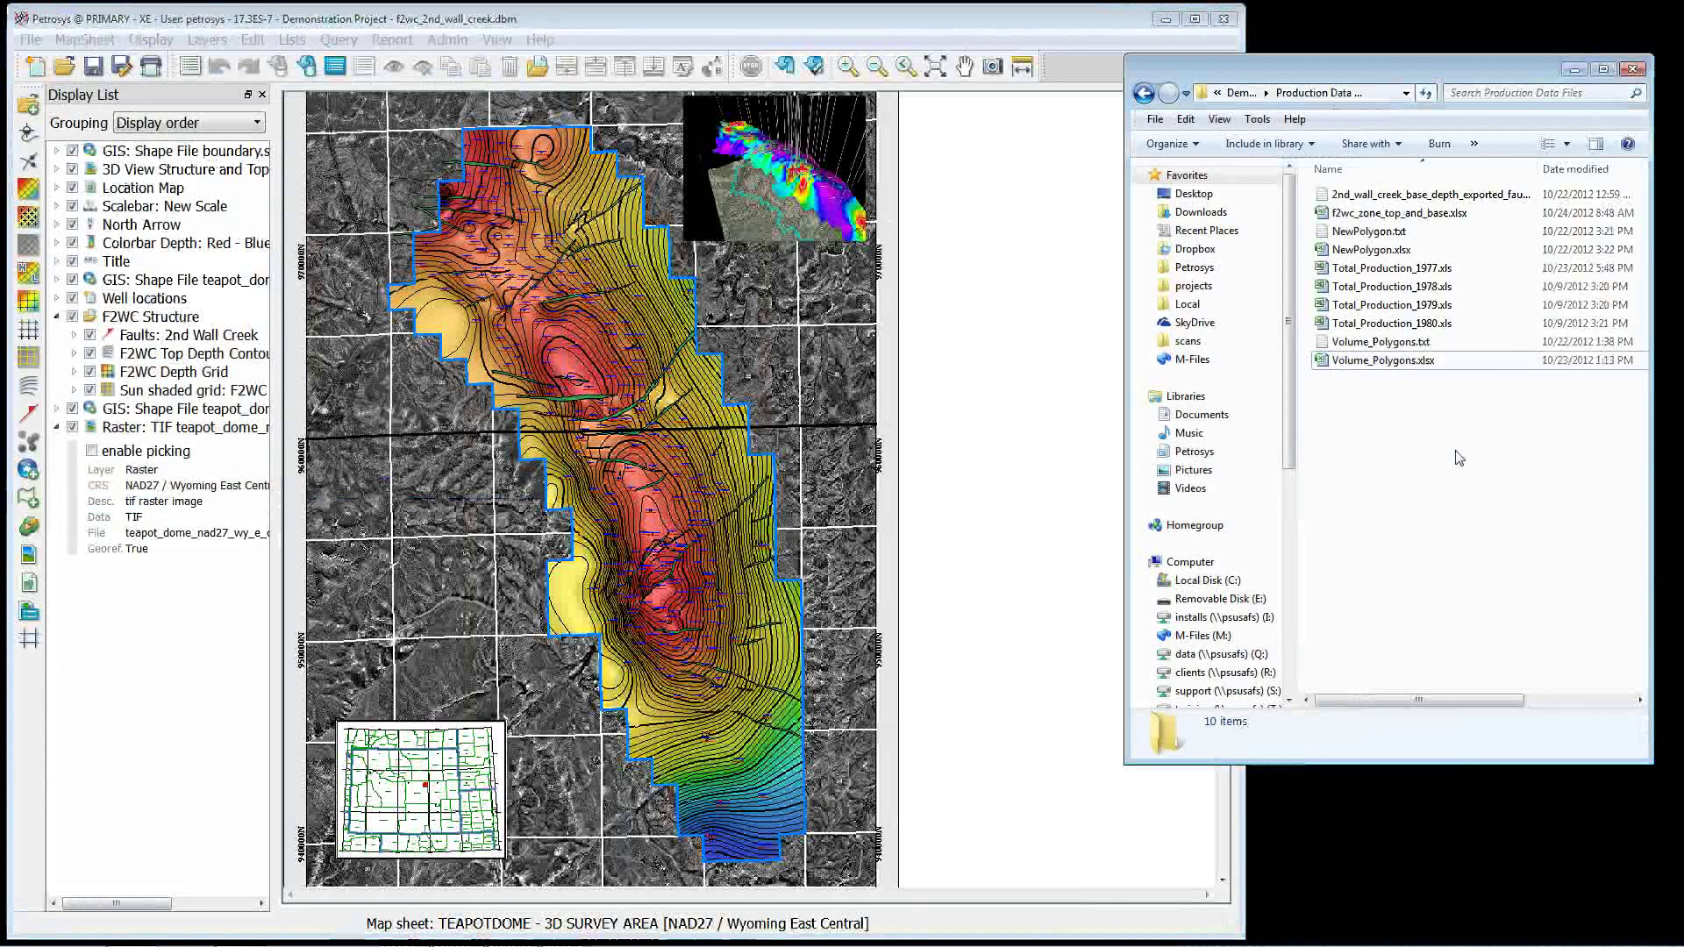
left_click(1143, 93)
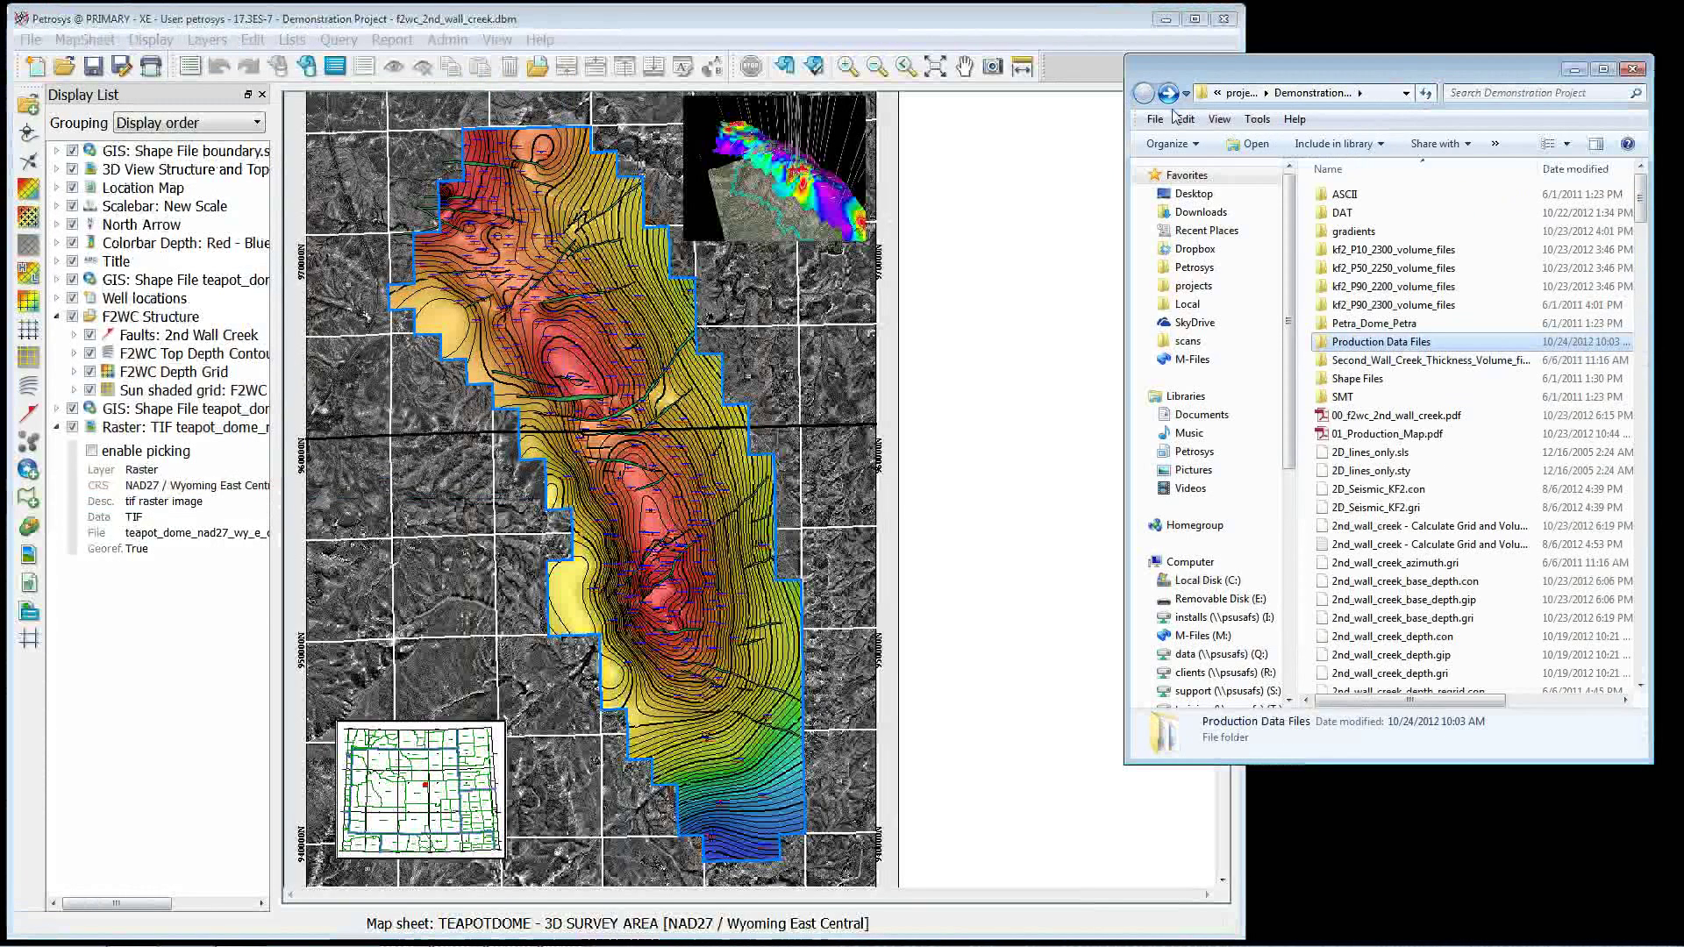
double_click(1412, 417)
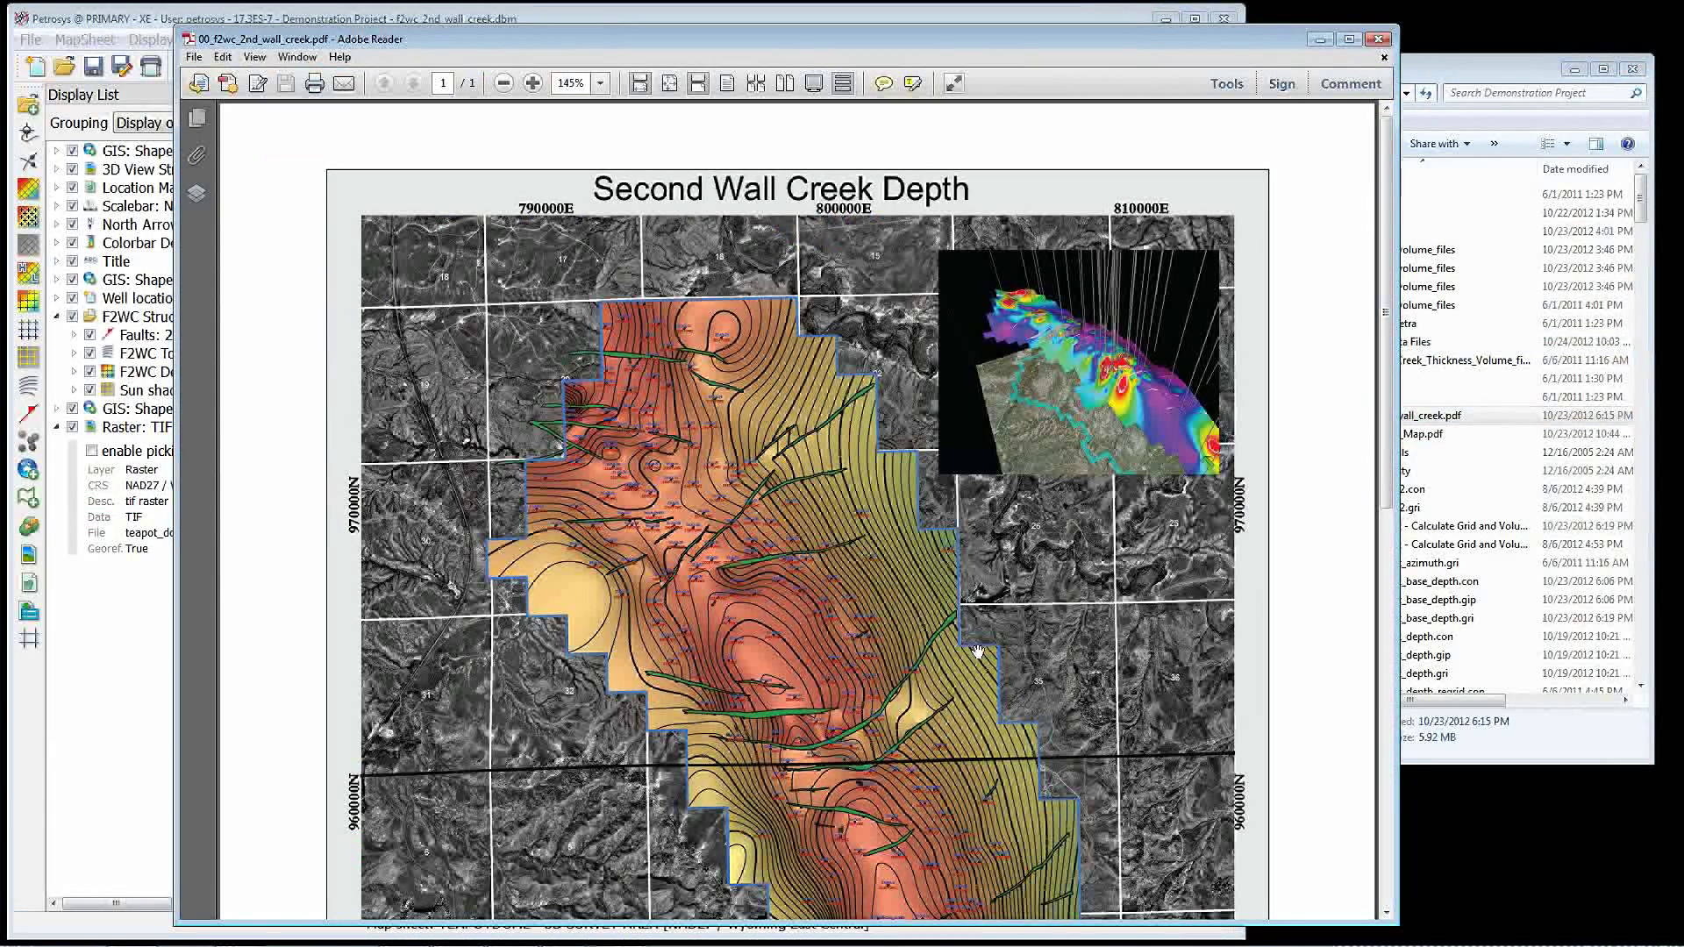
scroll(845, 748, "down", 3)
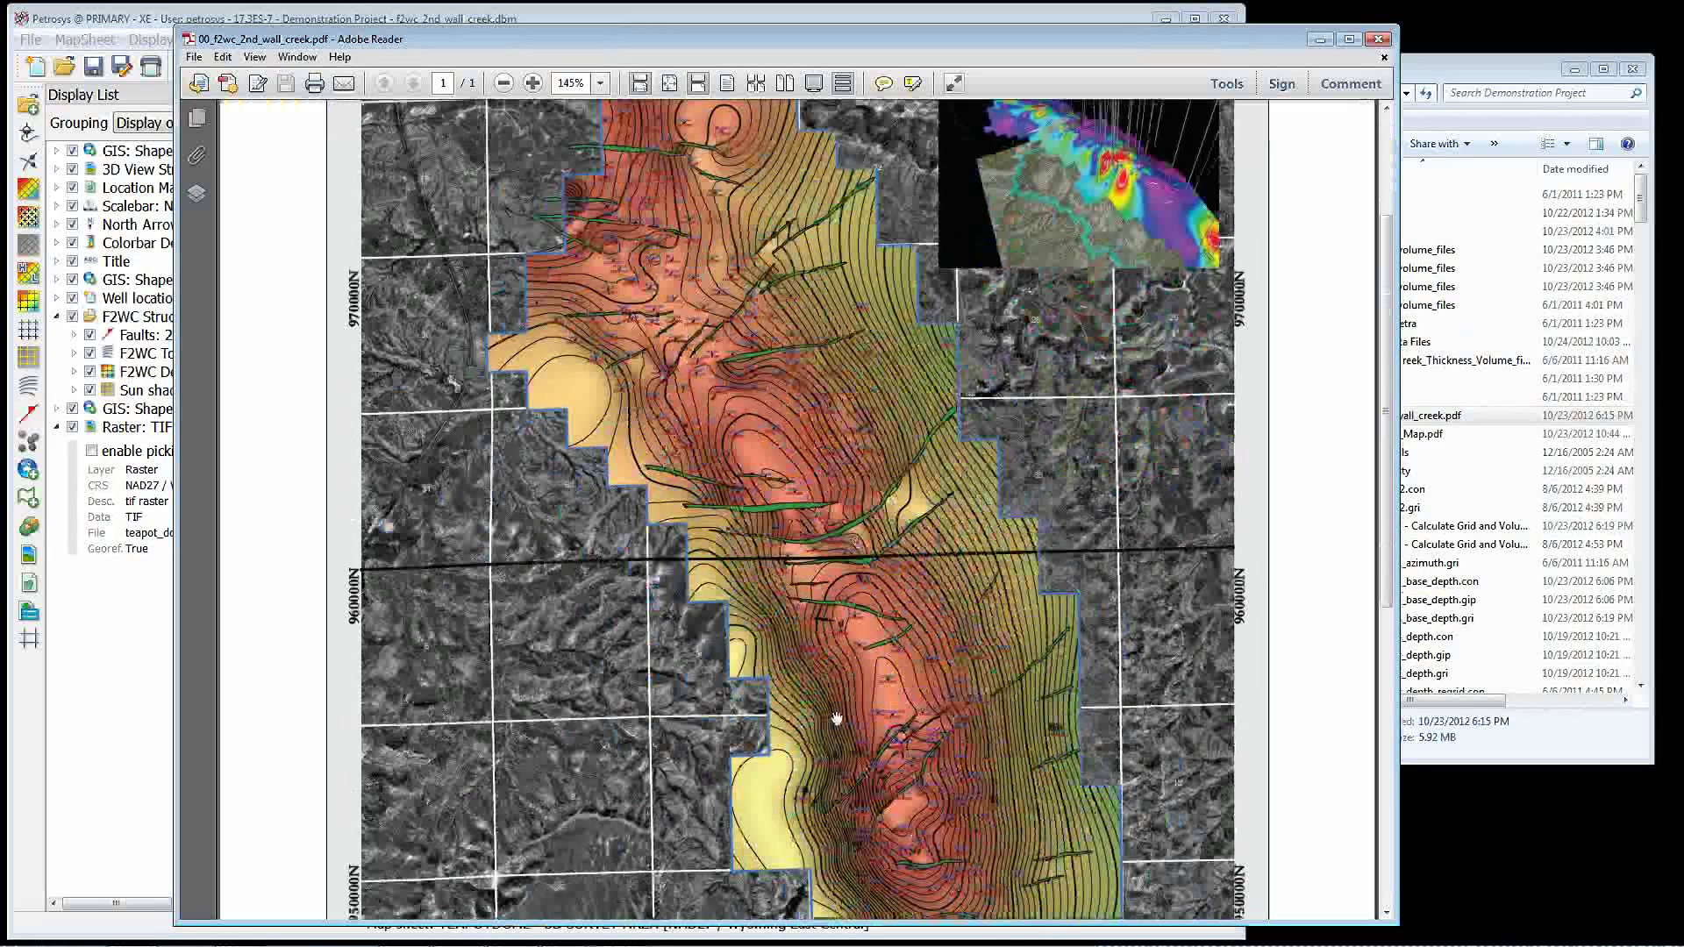
scroll(850, 687, "down", 2)
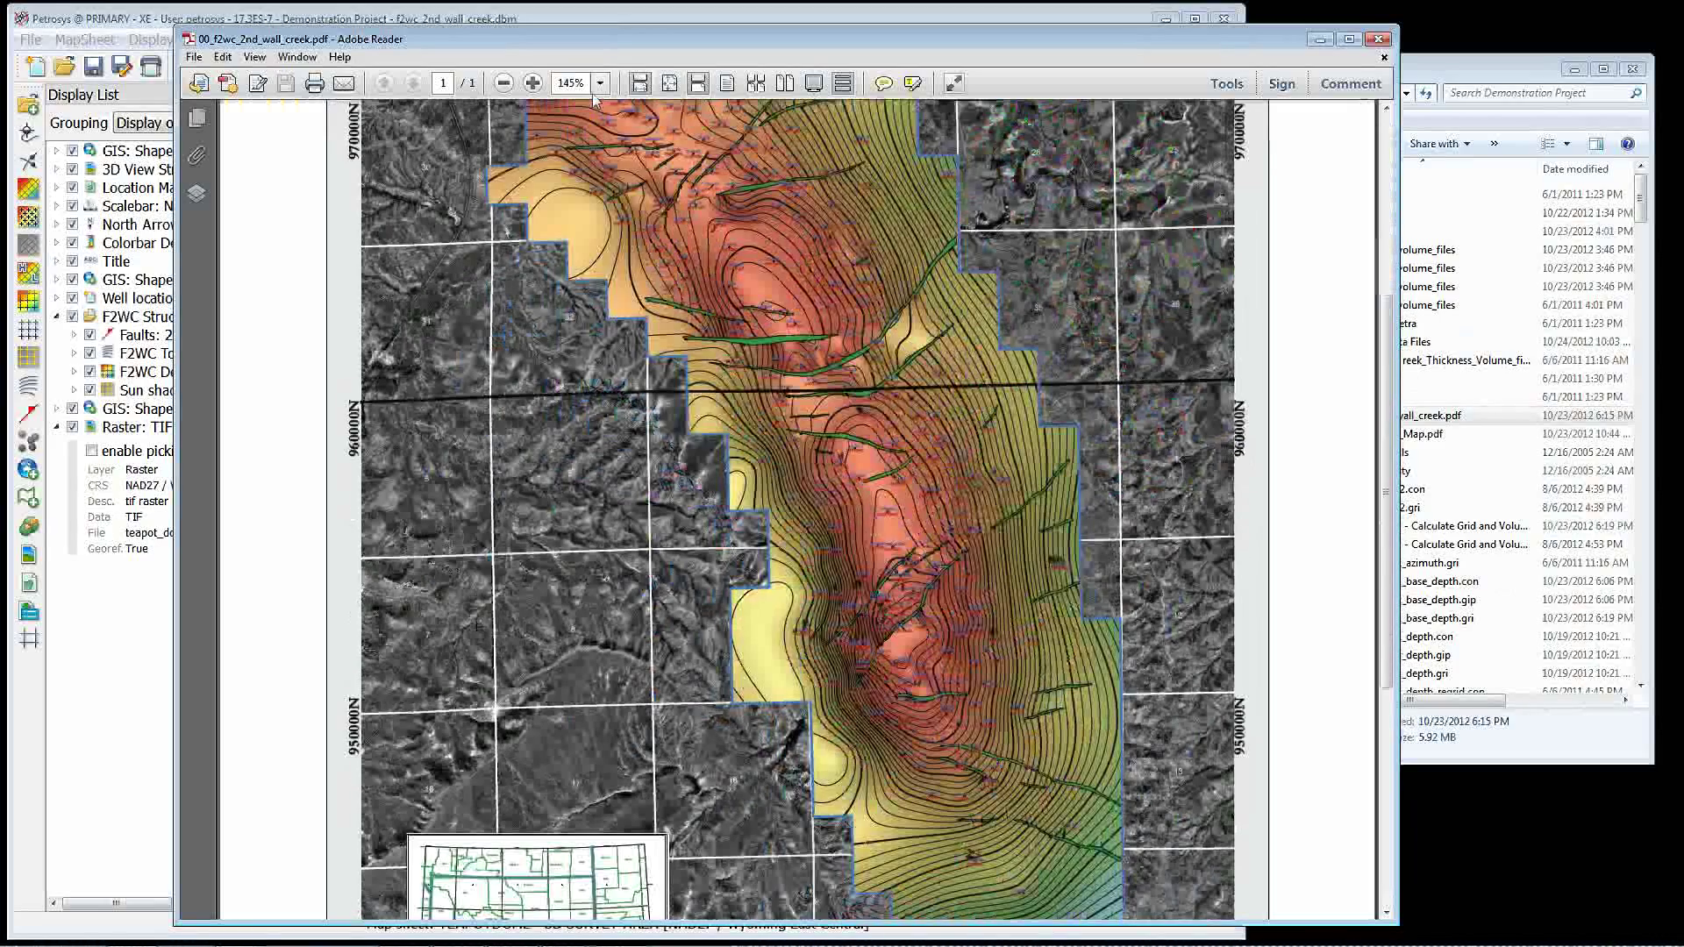
View the PDF map at 100%, show its layer list, and switch the F2WC Structure layer group off and on again.
left_click(504, 83)
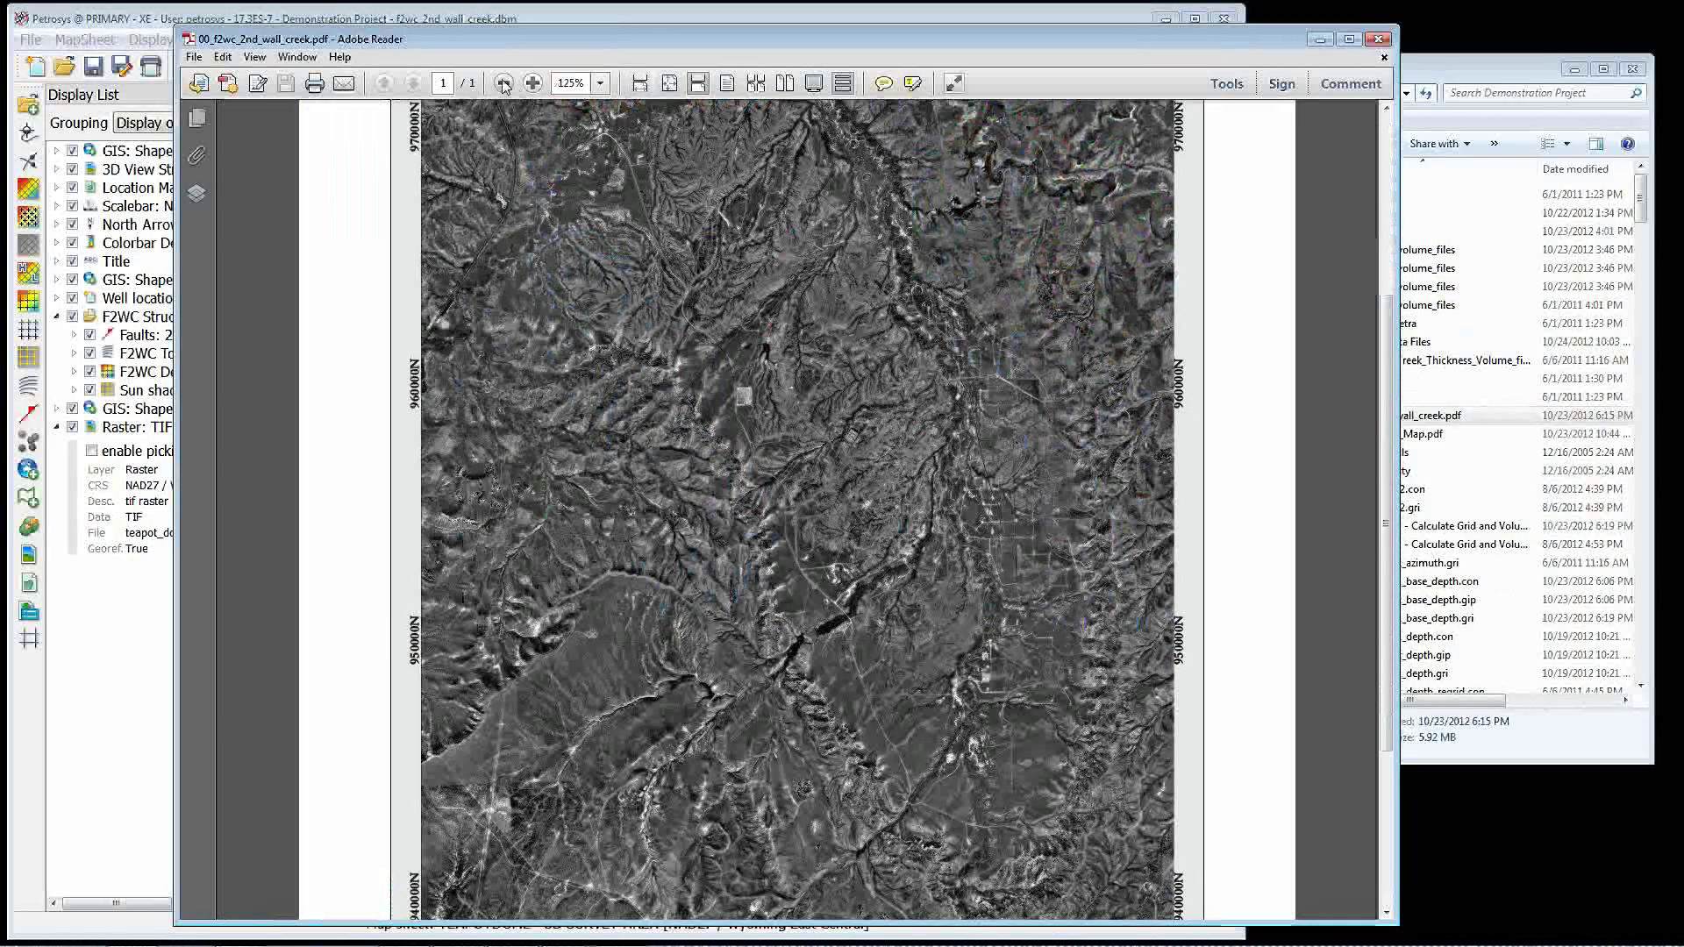
left_click(504, 83)
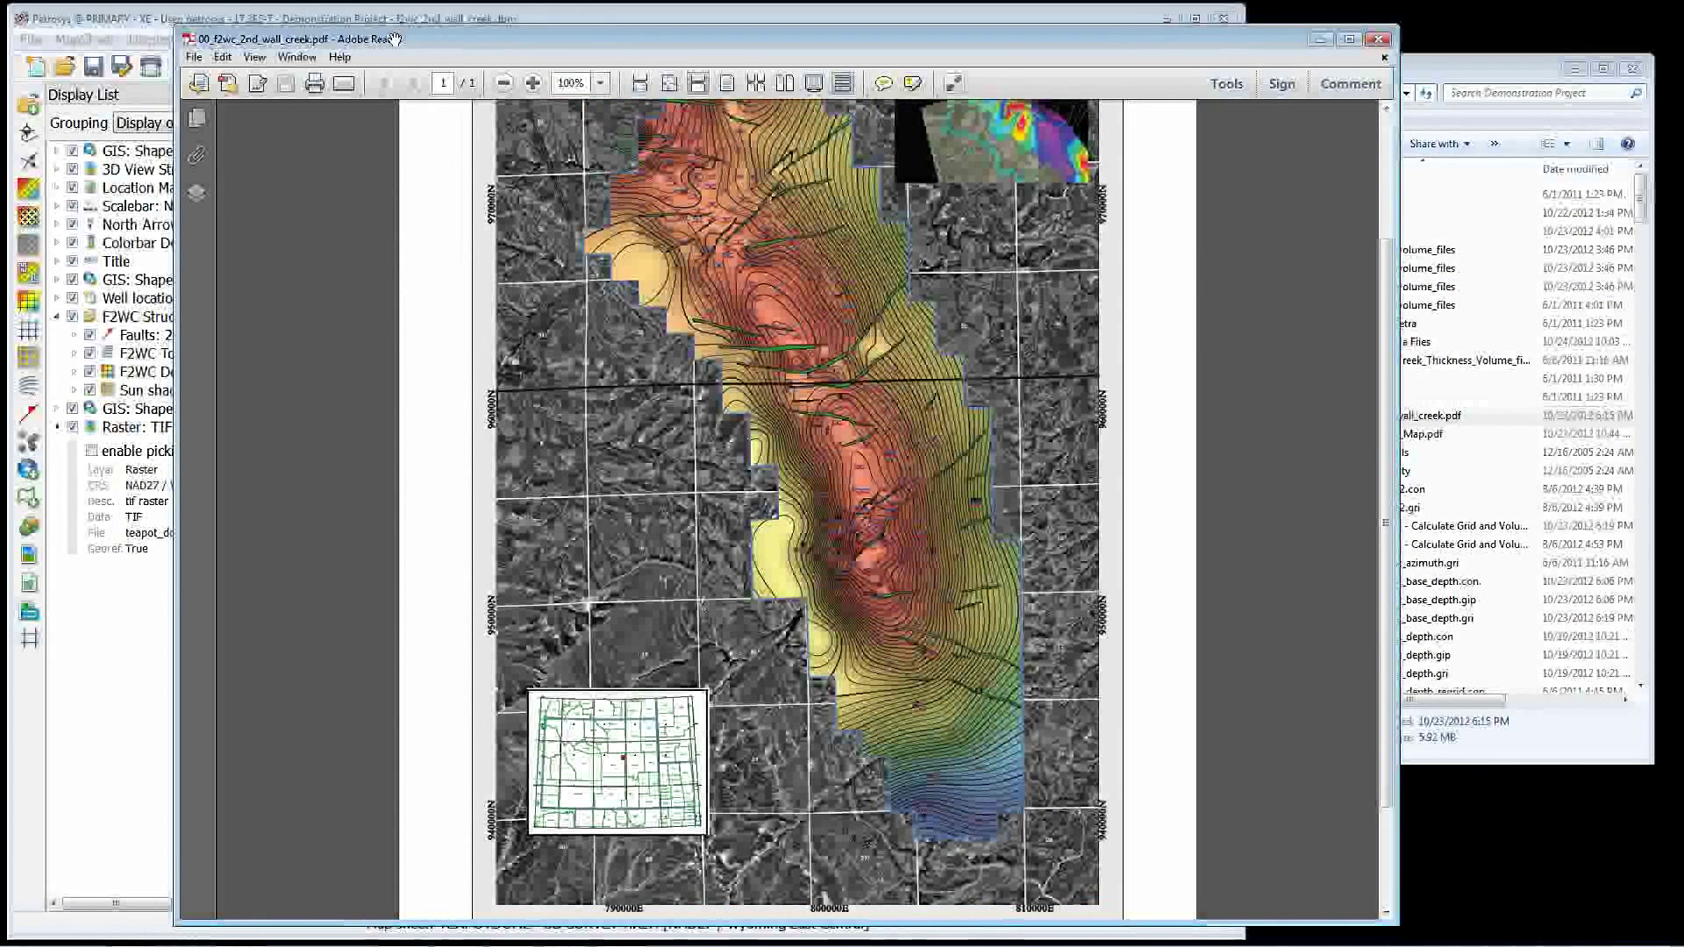
left_click(199, 197)
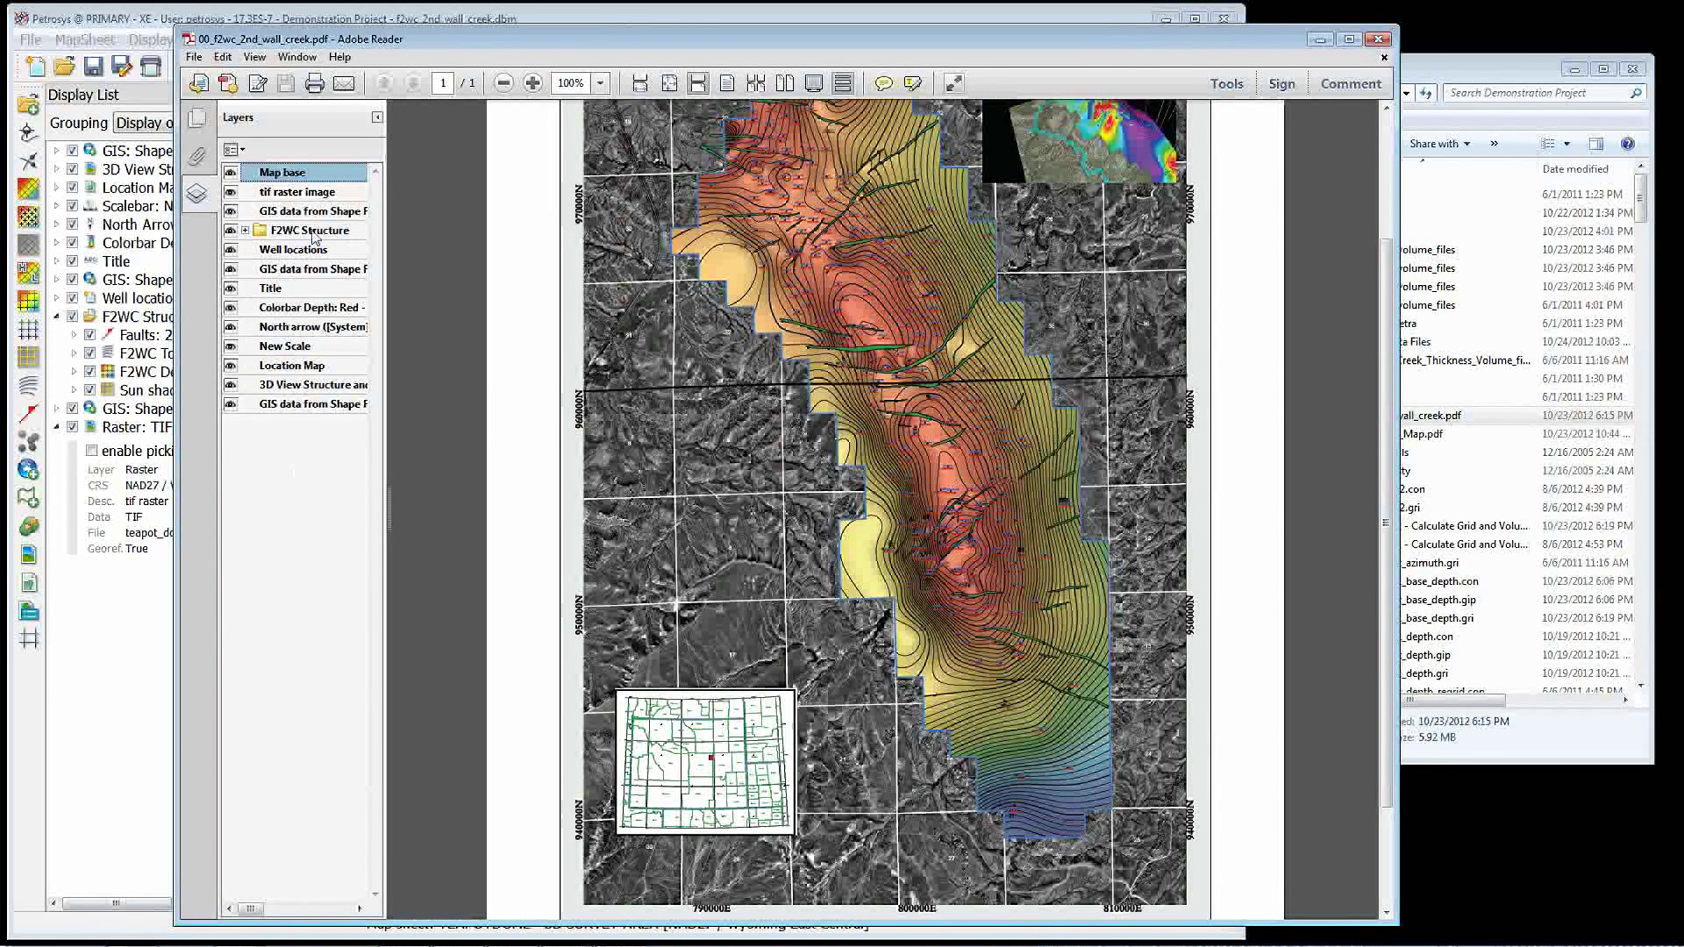
left_click(230, 230)
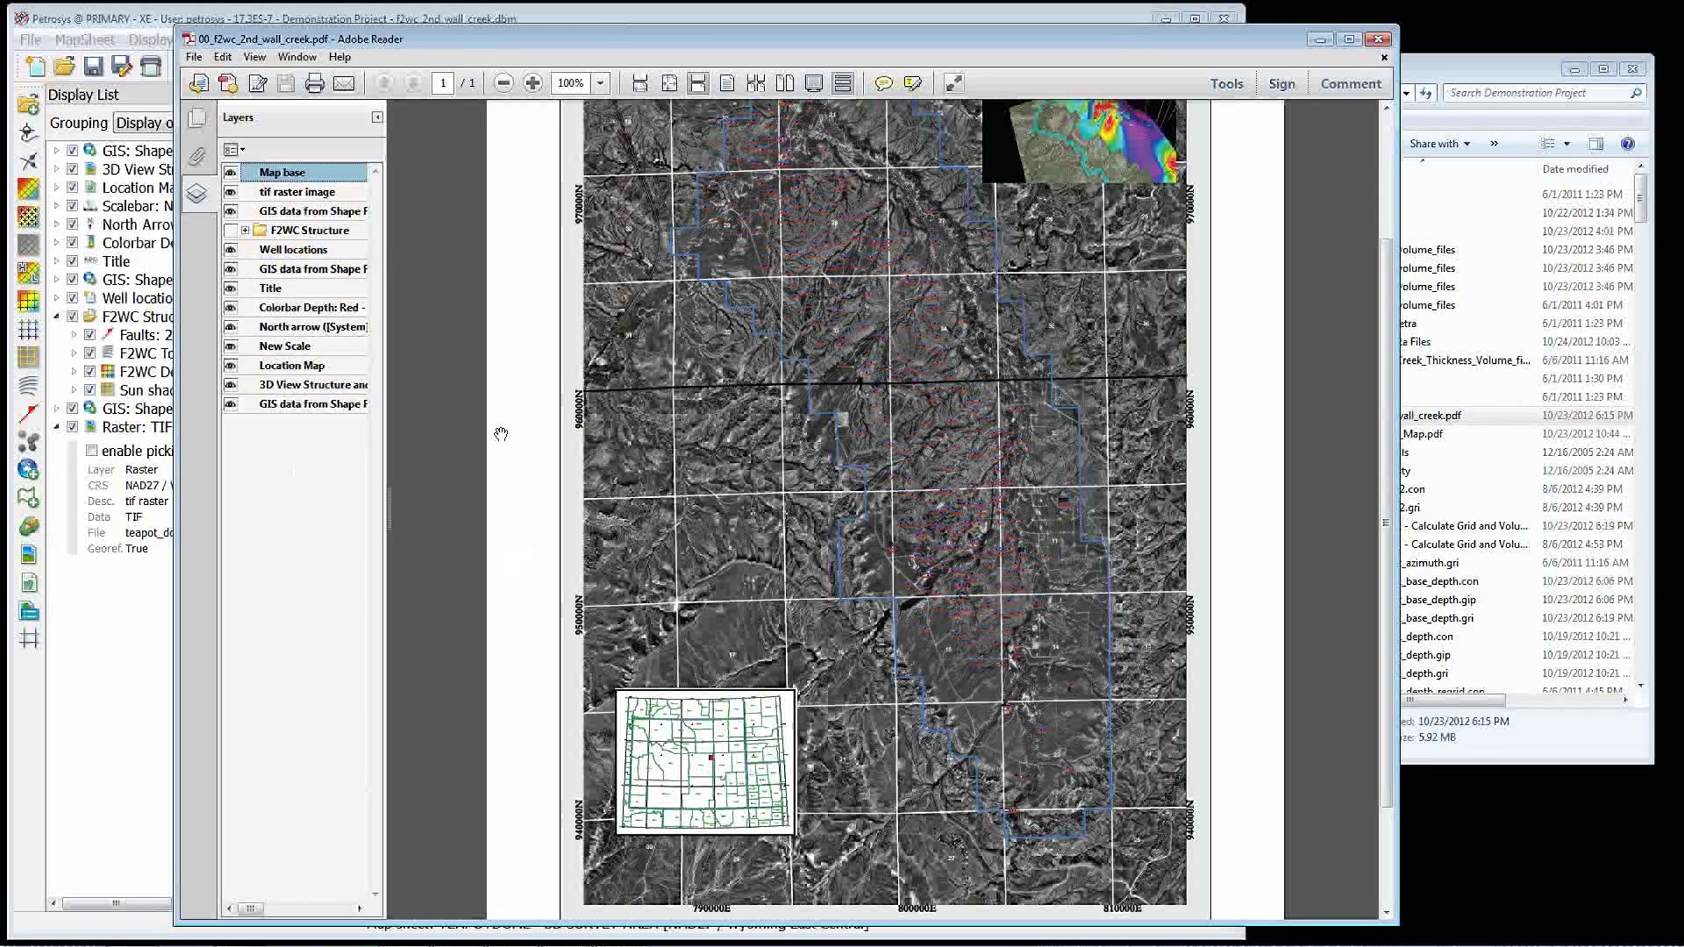
left_click(231, 231)
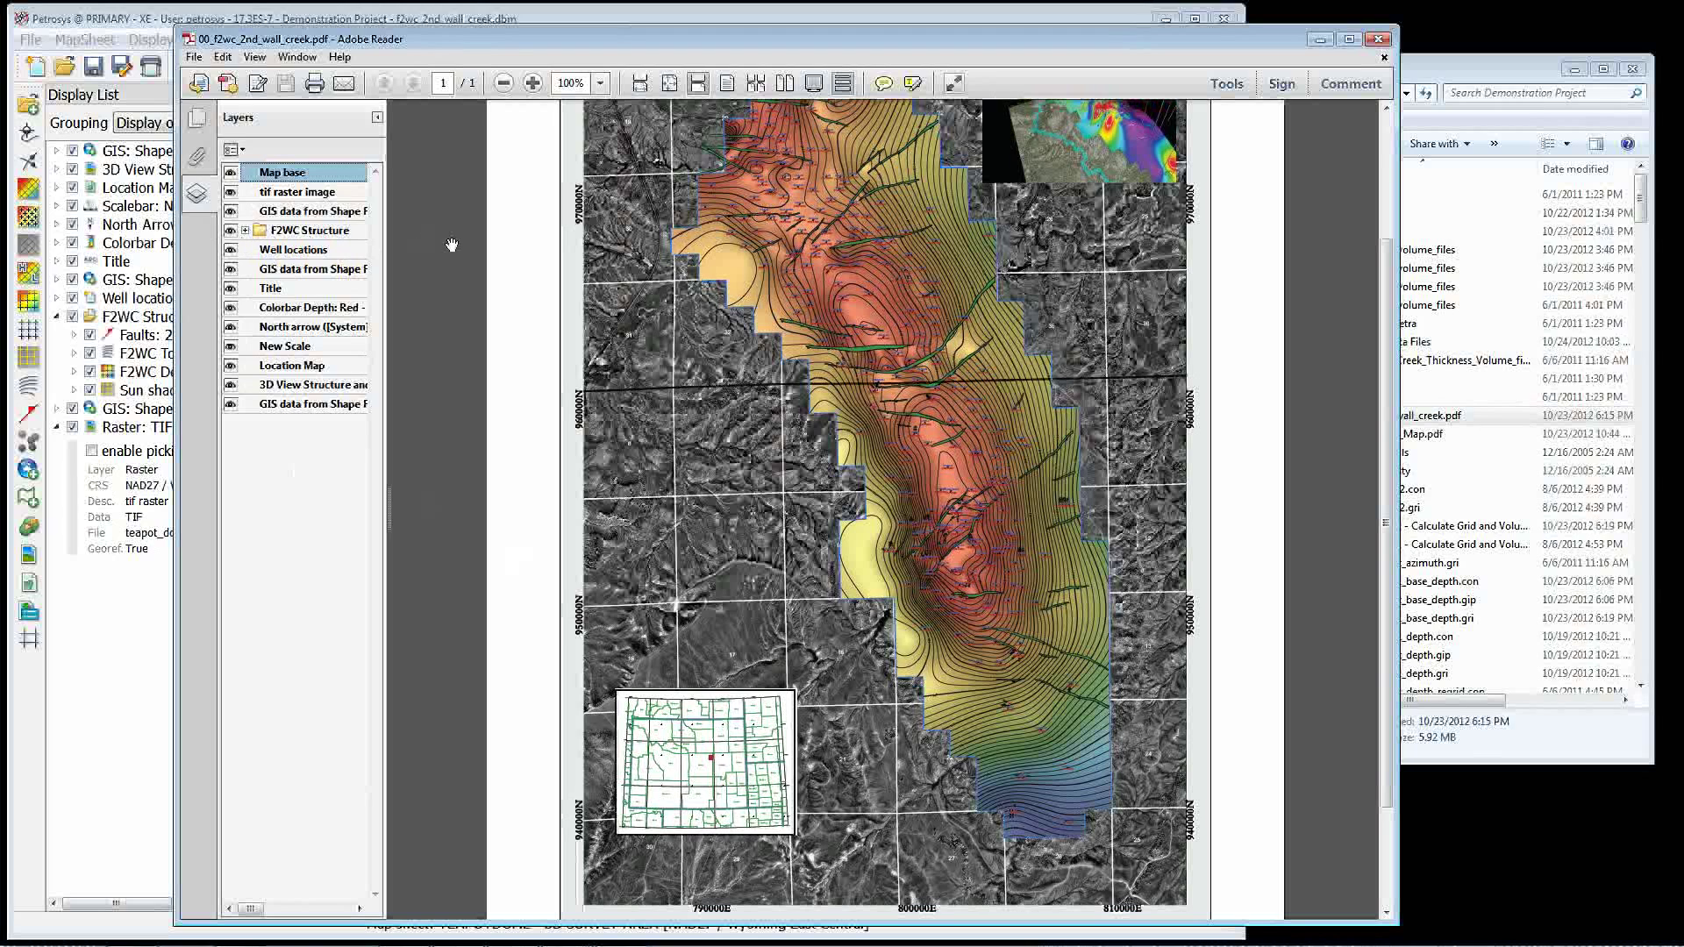
Expand the F2WC Structure group, switch the F2WC Depth Grid layer off and on again, and look over the whole map page.
left_click(245, 231)
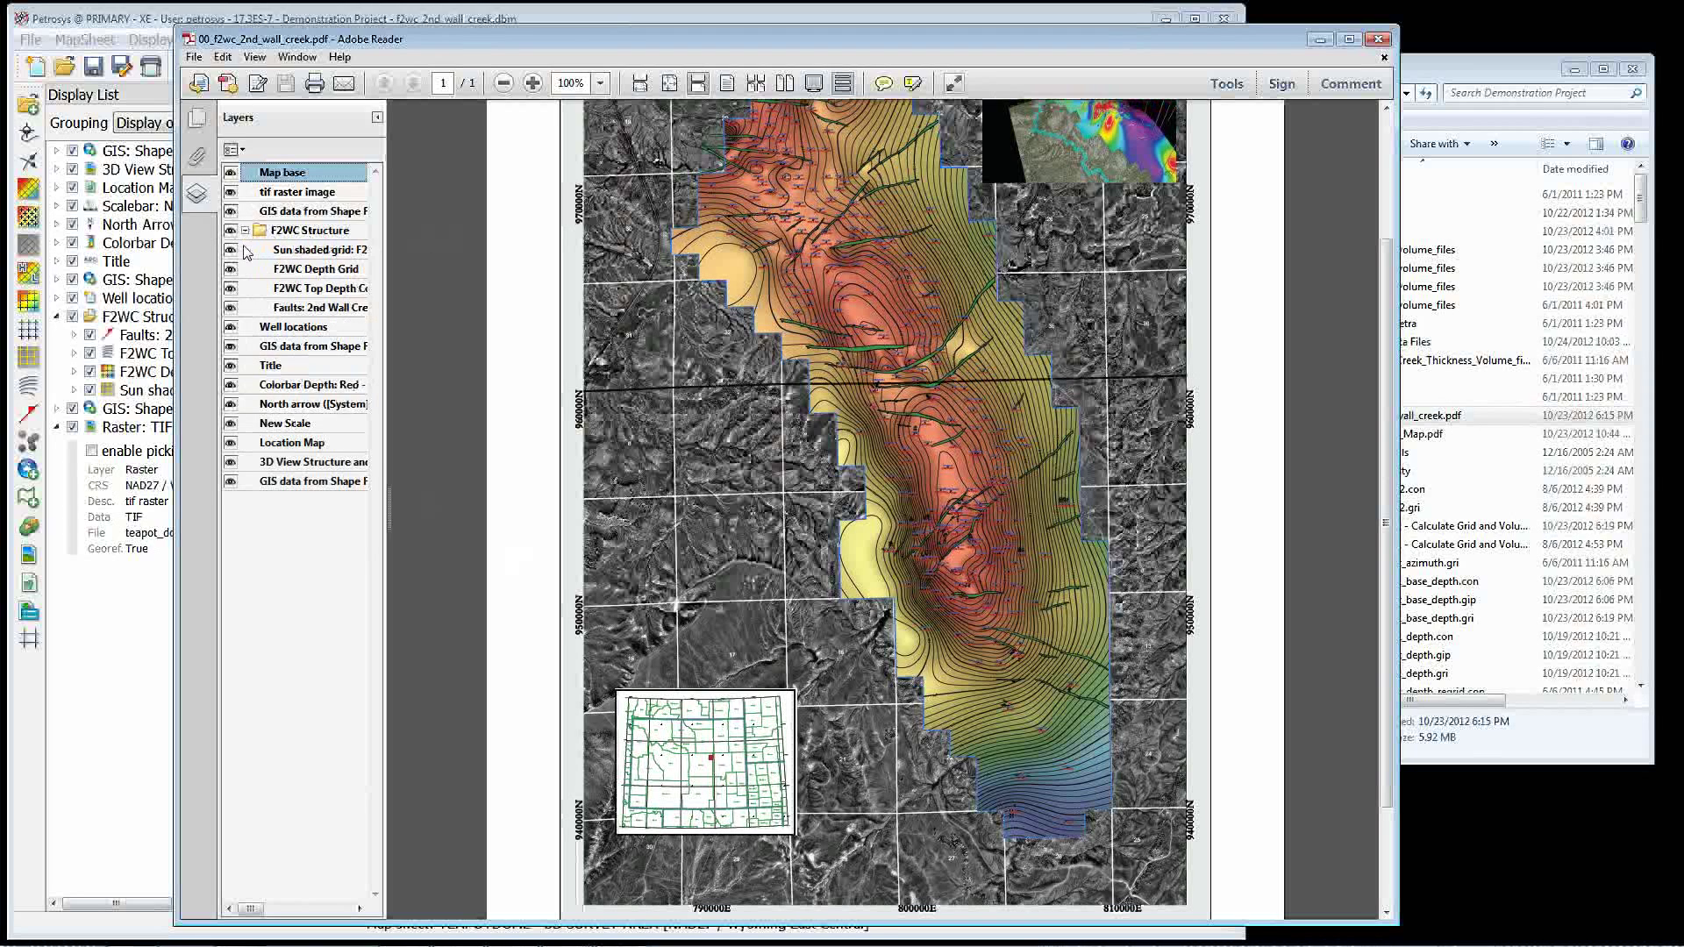
left_click(231, 269)
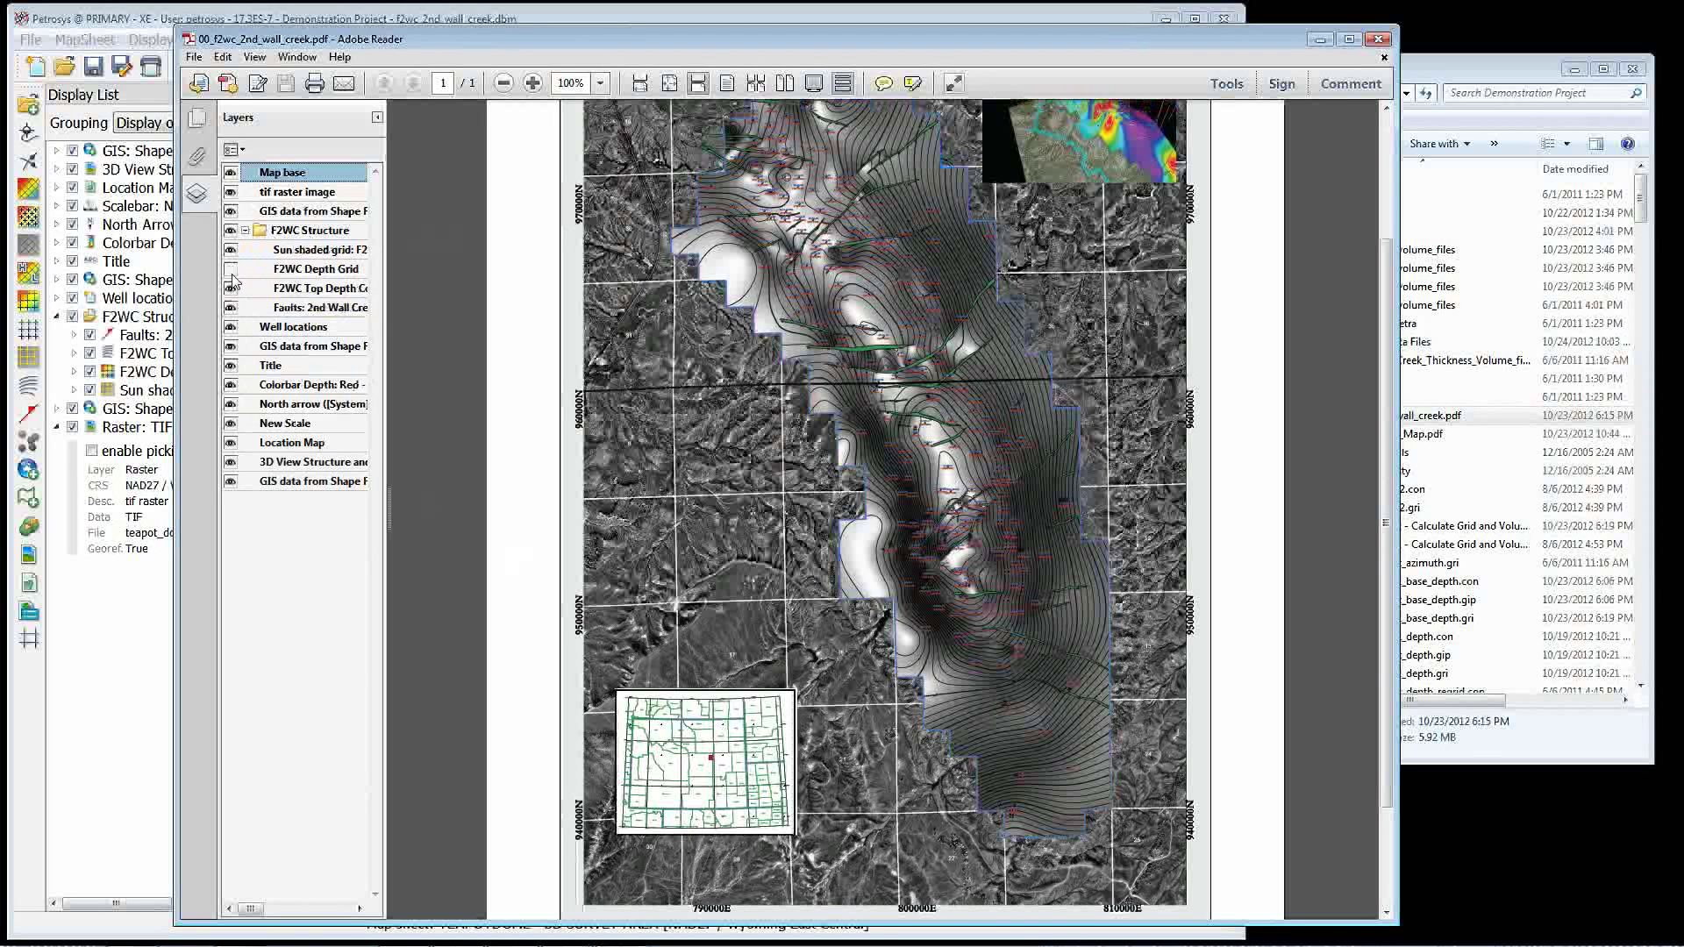
left_click(231, 269)
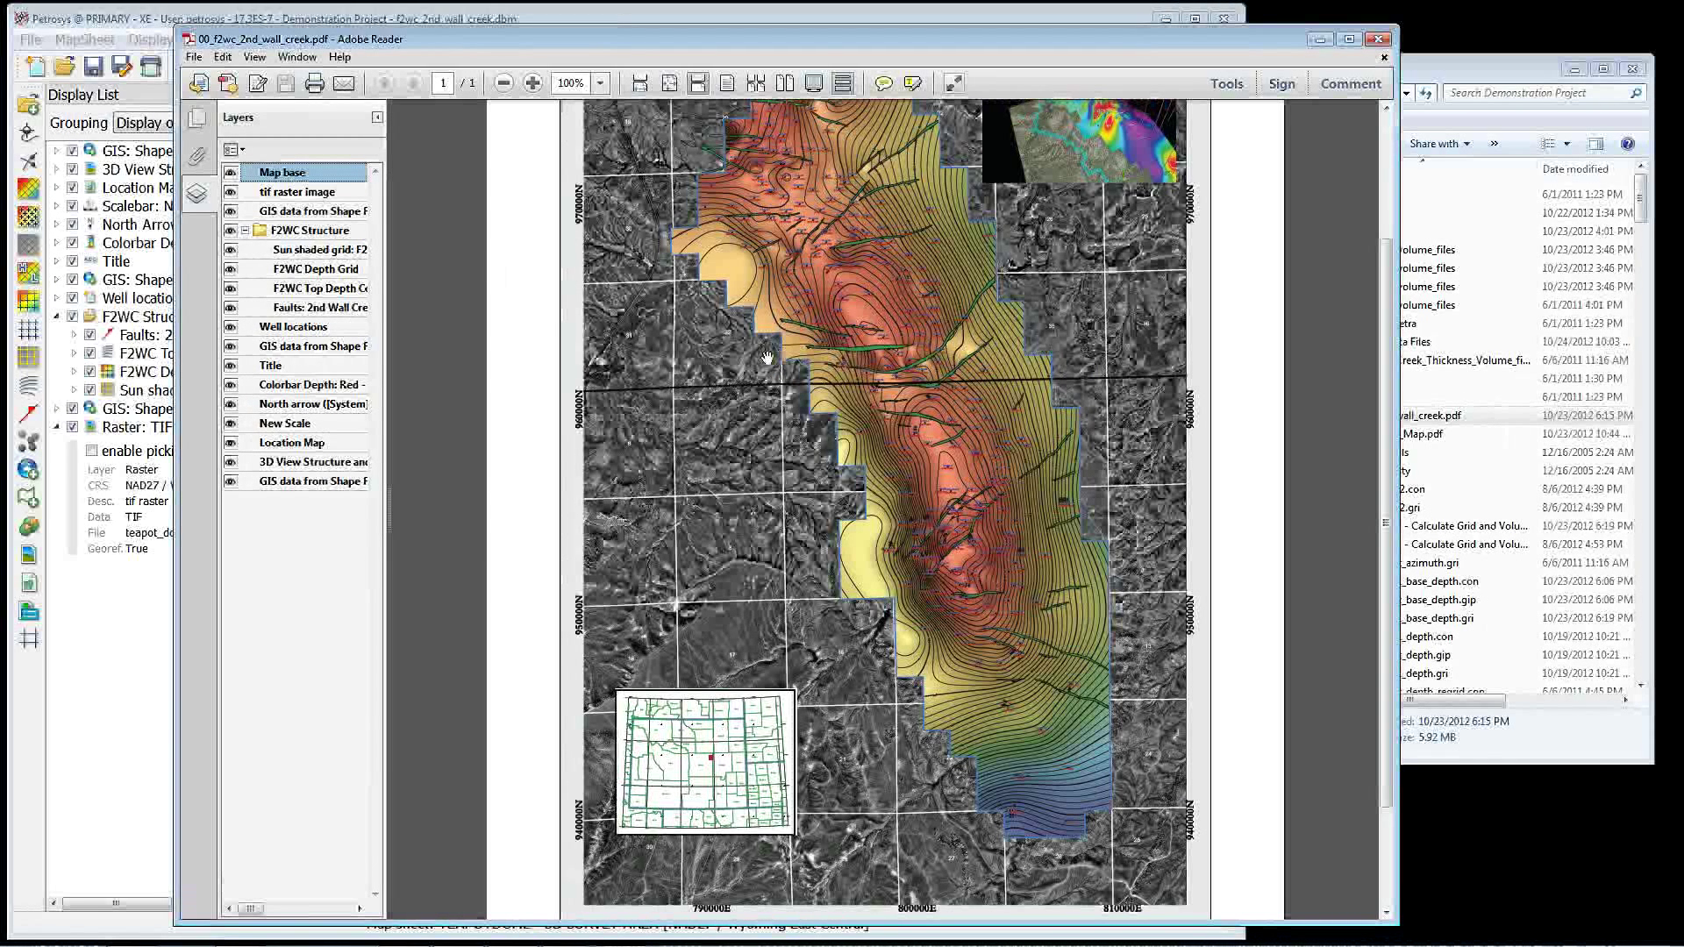
scroll(860, 256, "up", 2)
scroll(855, 319, "up", 4)
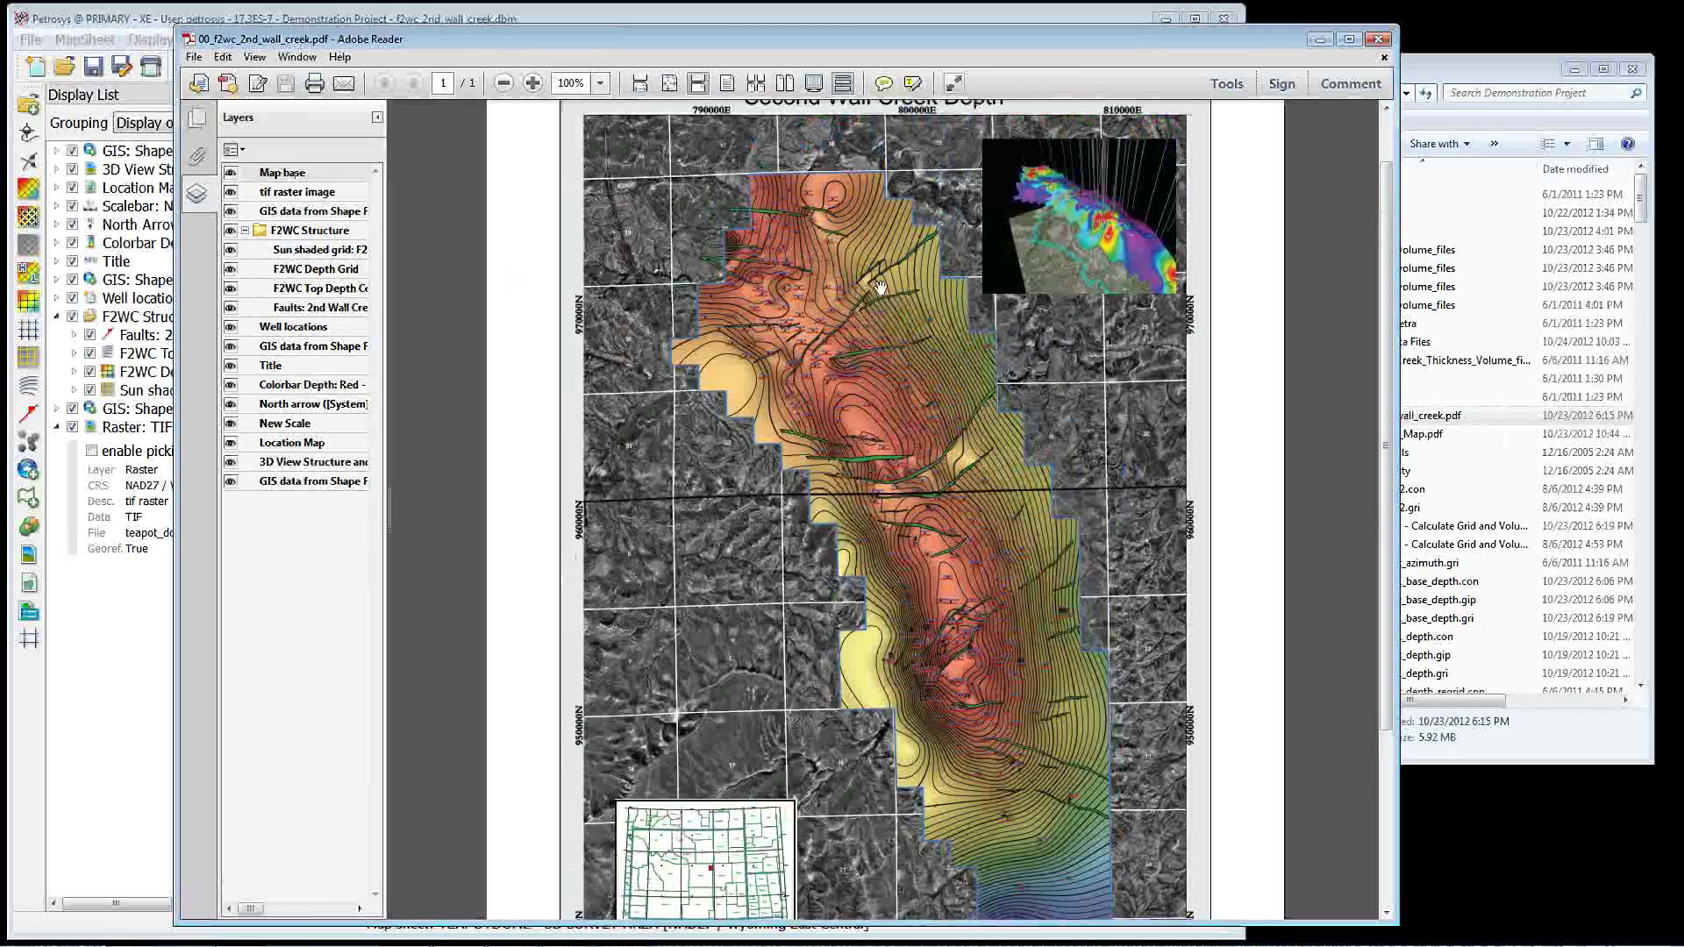
scroll(867, 722, "down", 10)
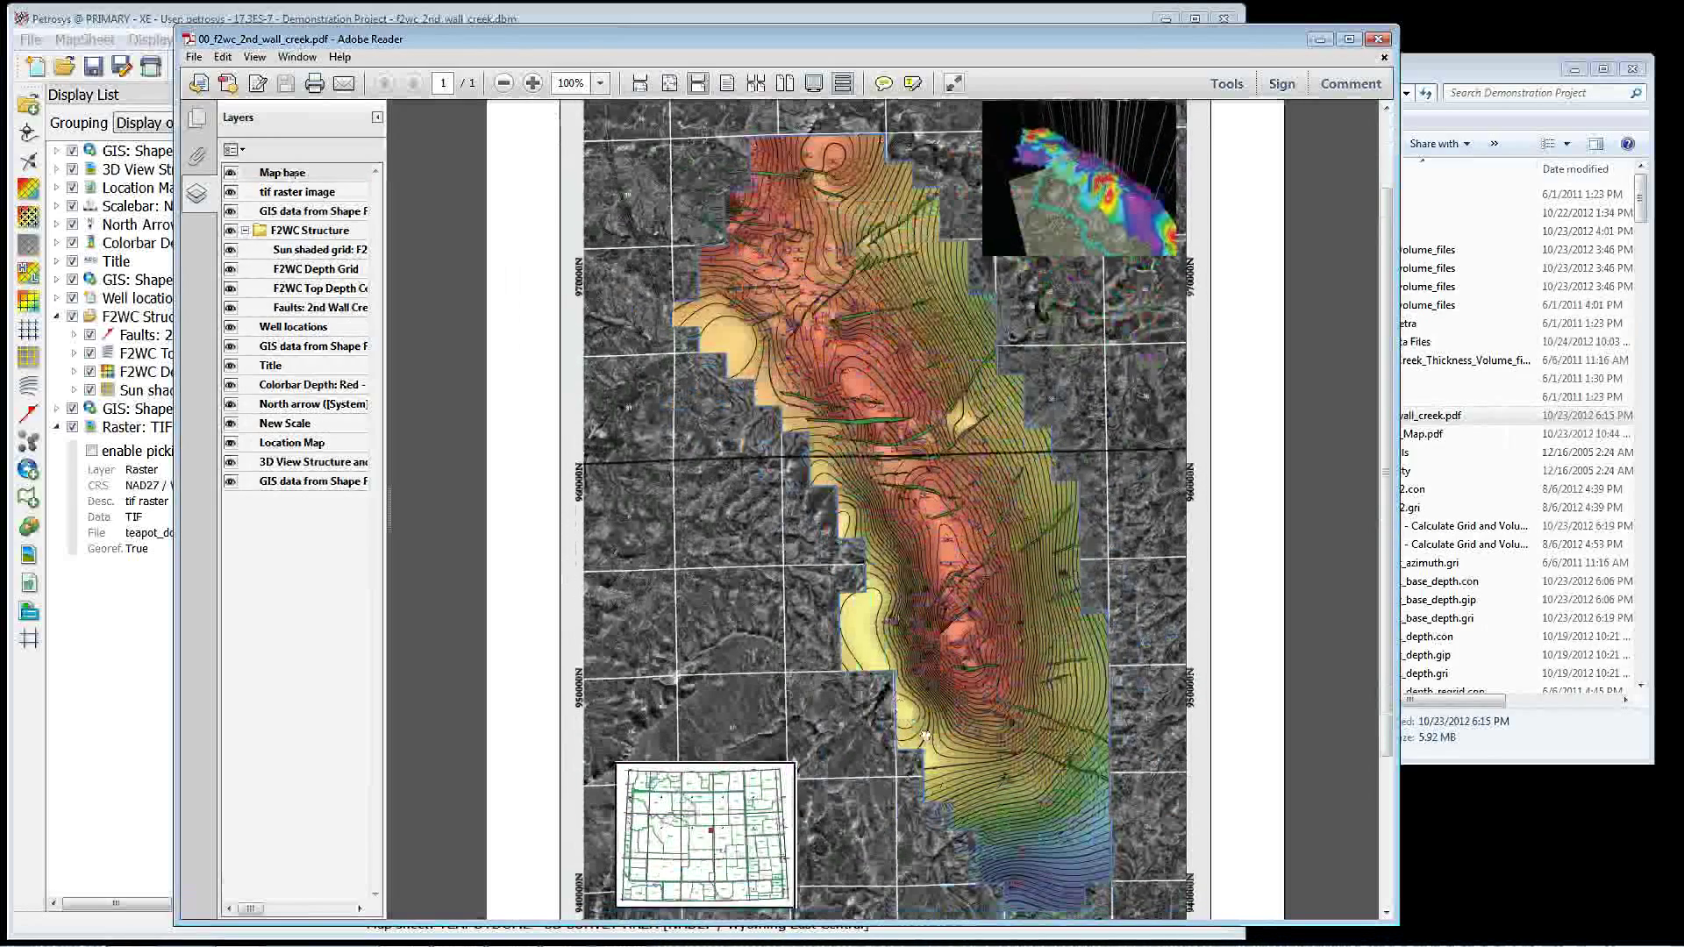
scroll(935, 833, "down", 5)
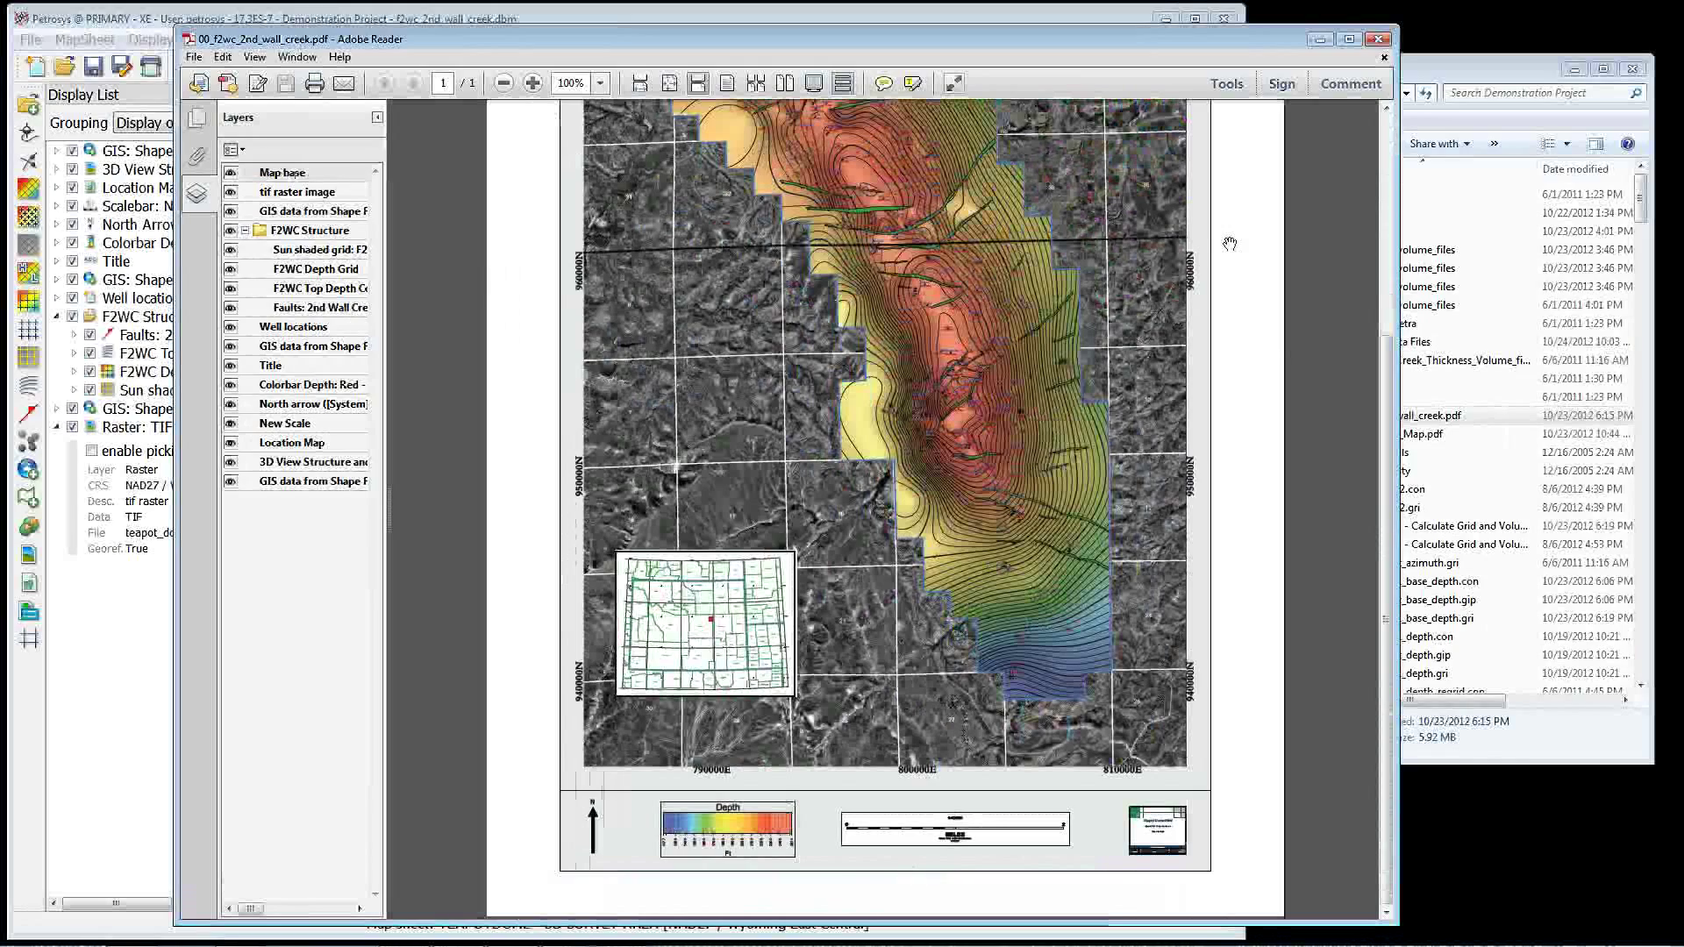
scroll(973, 290, "up", 4)
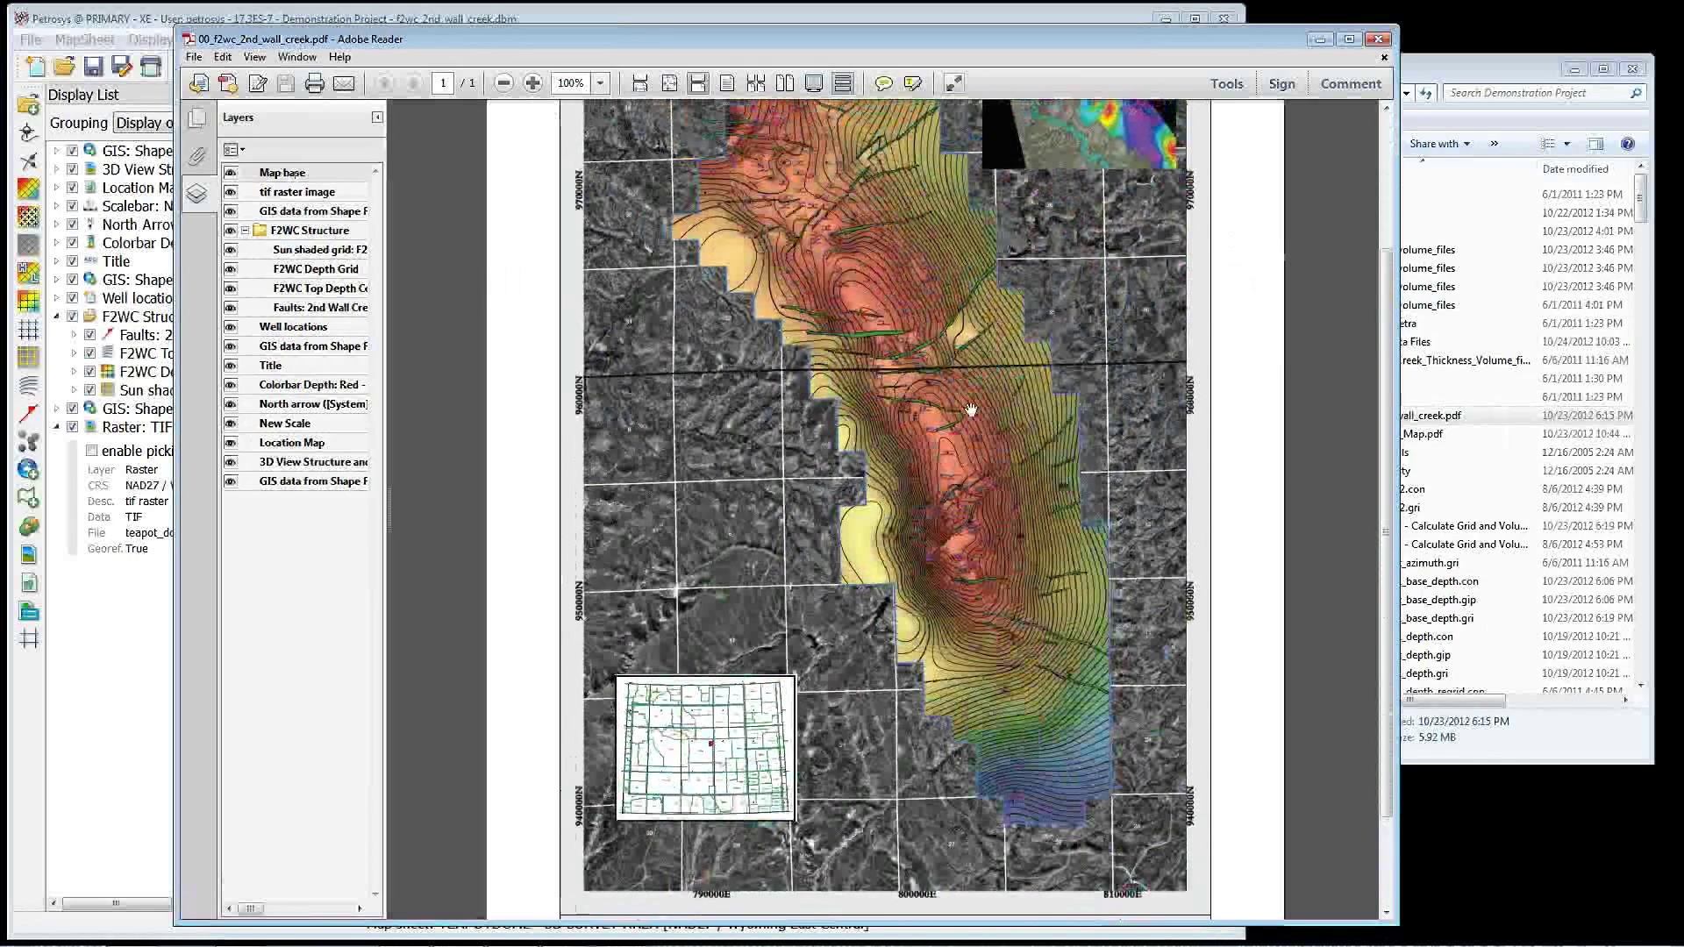
Minimize the PDF, switch to PowerPoint, start the slide show from the Demonstration slide, and advance to the Final Thoughts slide.
left_click(1321, 40)
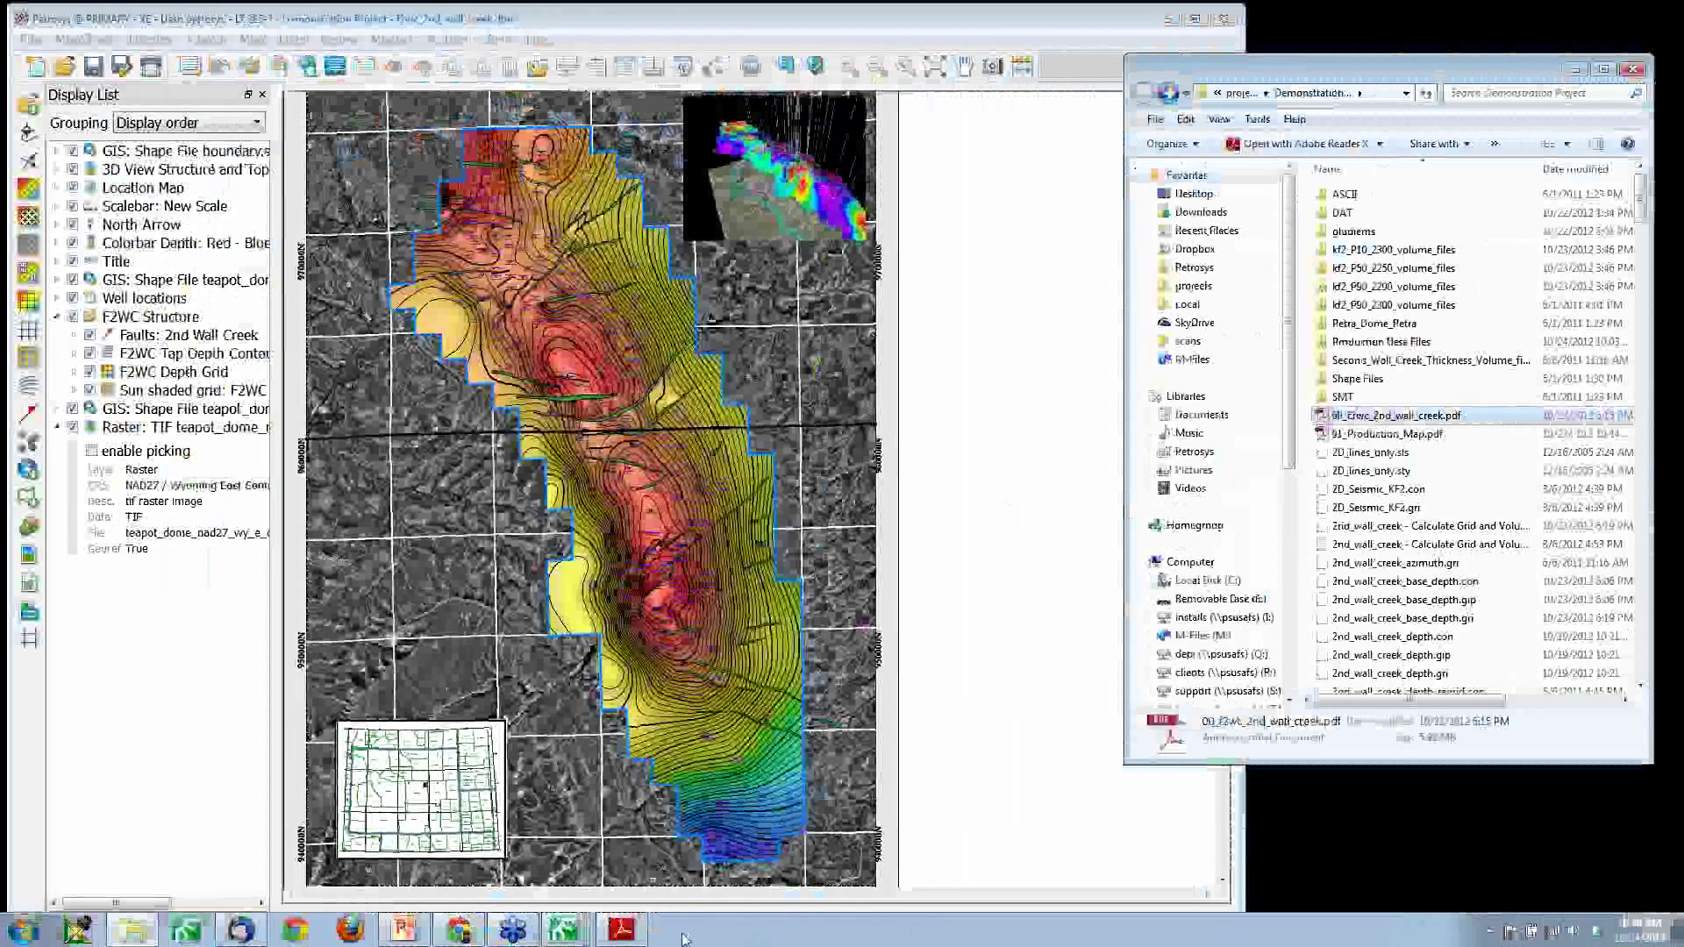
left_click(405, 930)
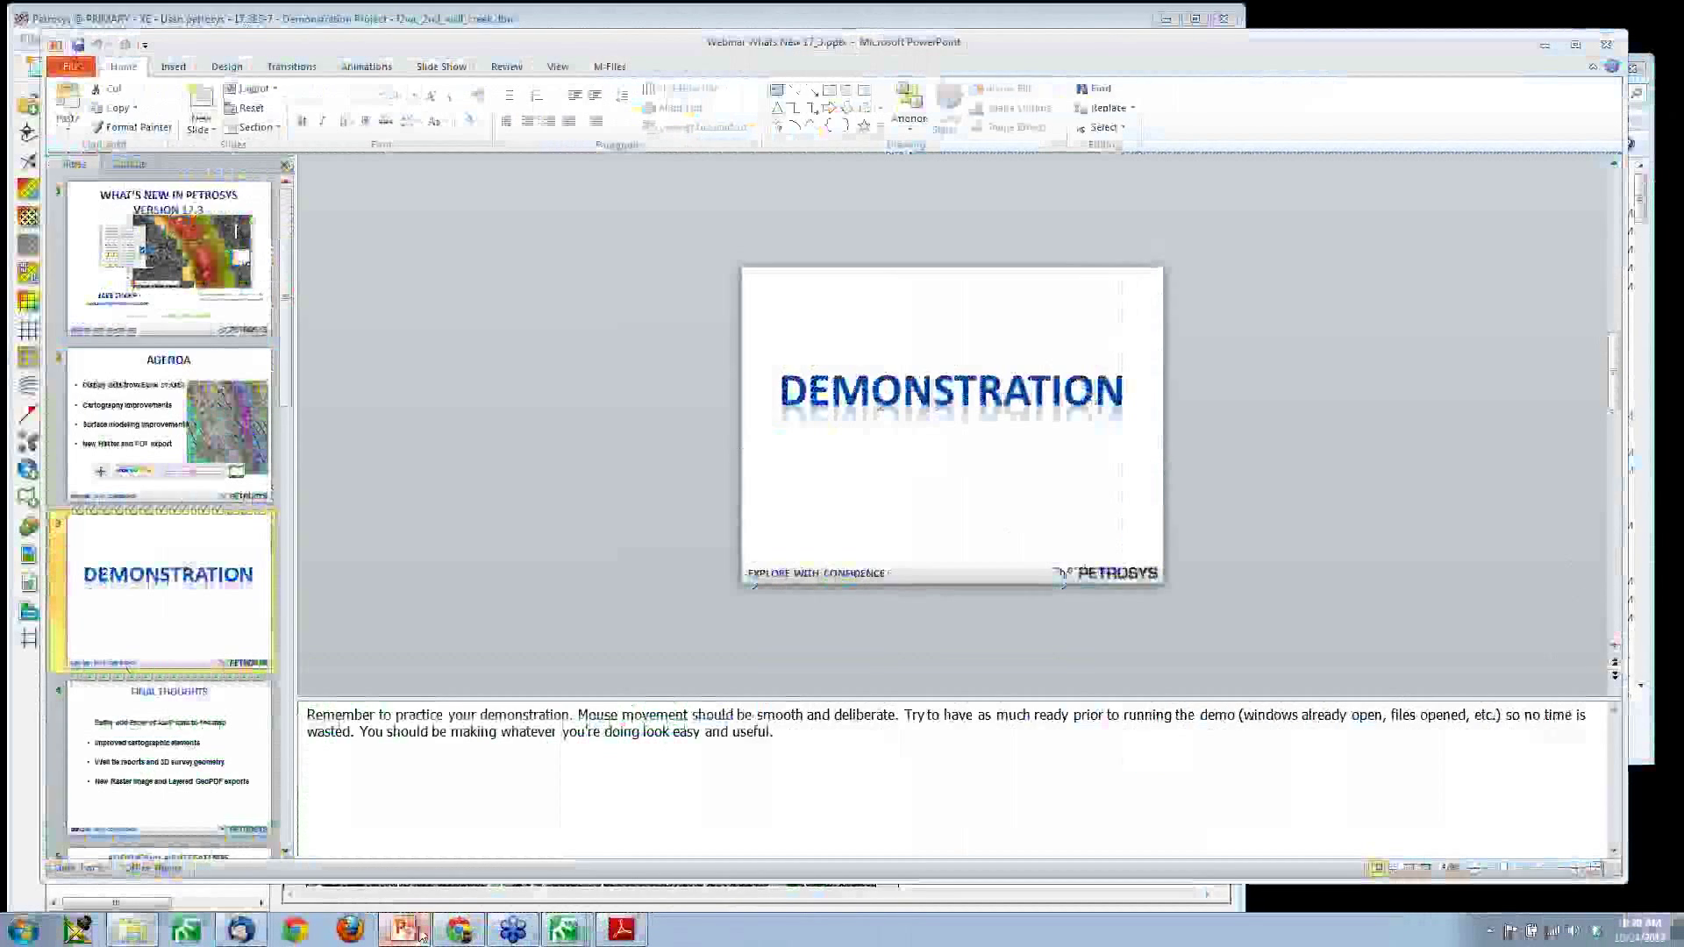
key("shift+F5")
key("Right")
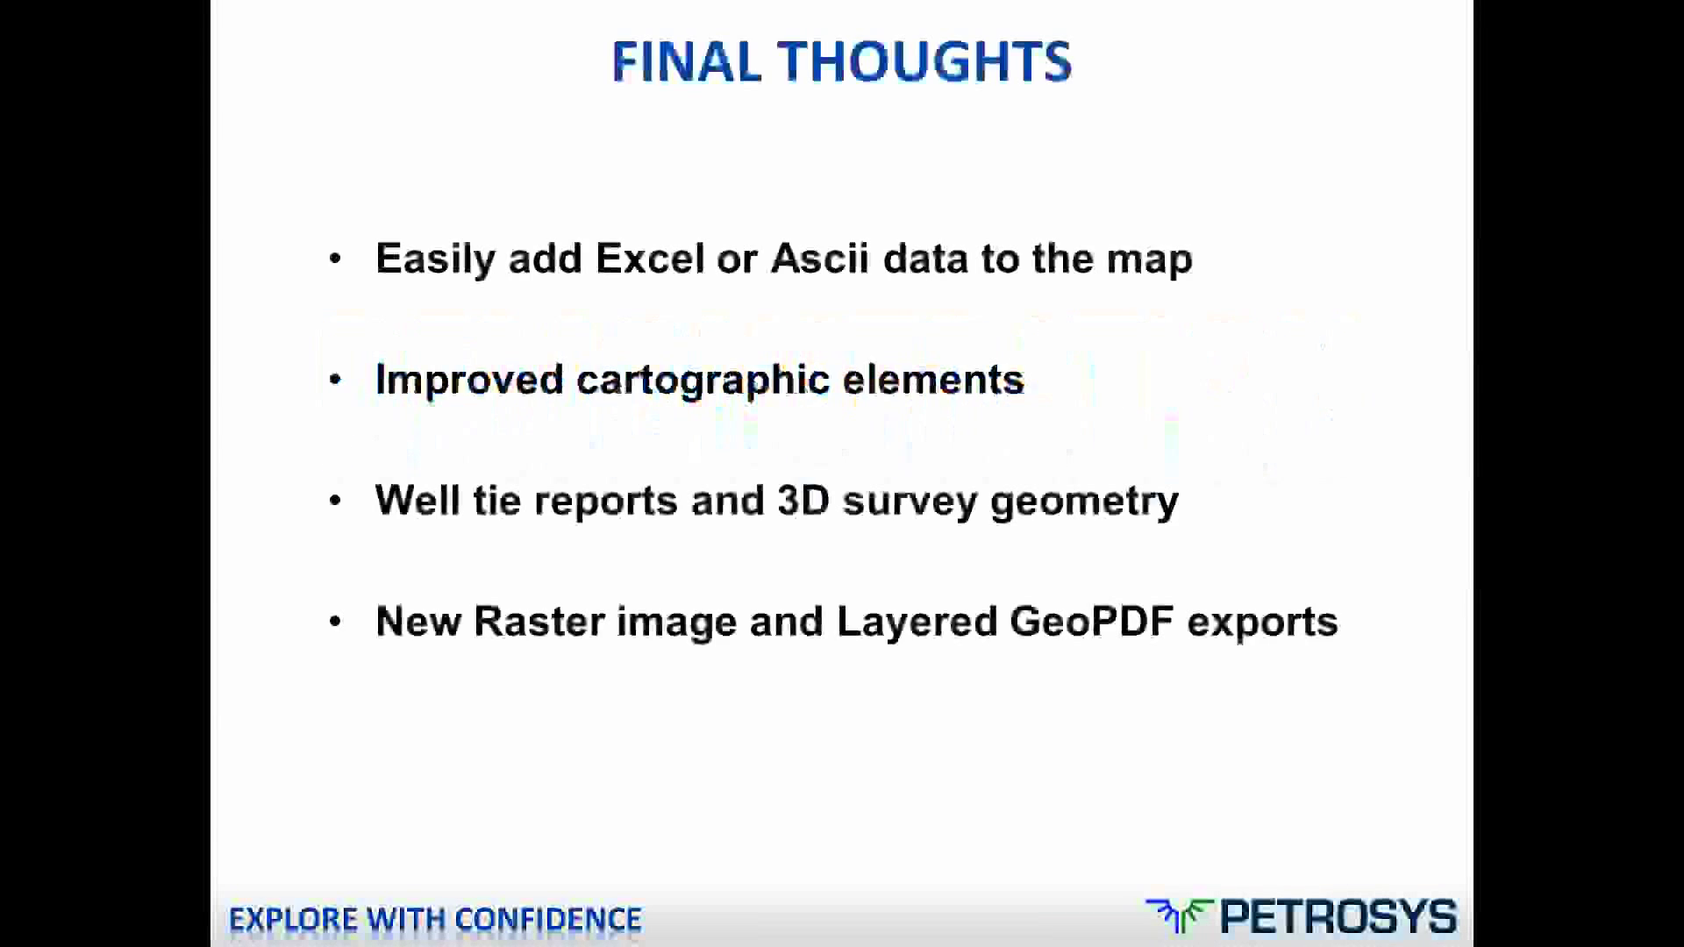